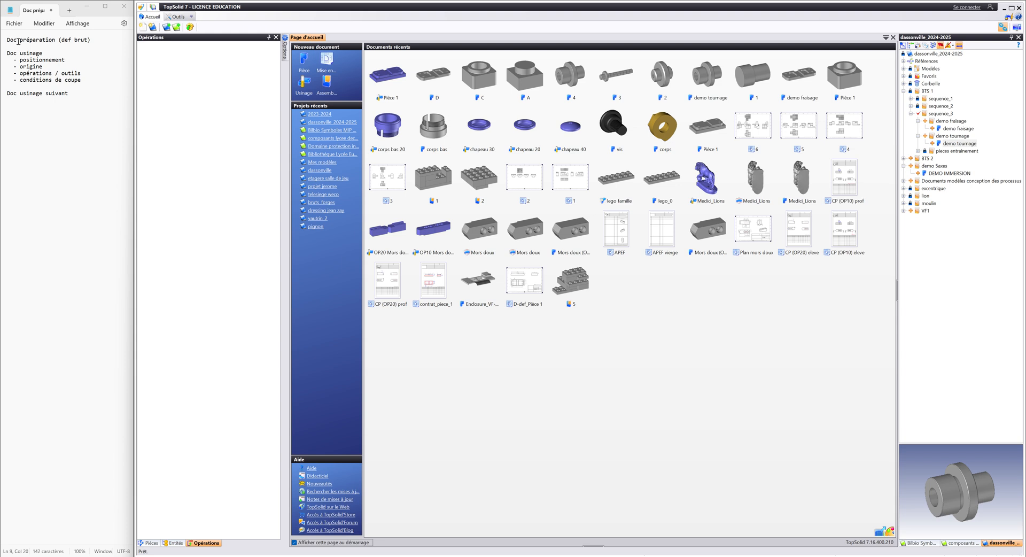
Step: Review the notes outlining the preparation document, the machining document with its sub-steps, and the following machining document
drag(17, 40, 103, 41)
drag(7, 55, 36, 55)
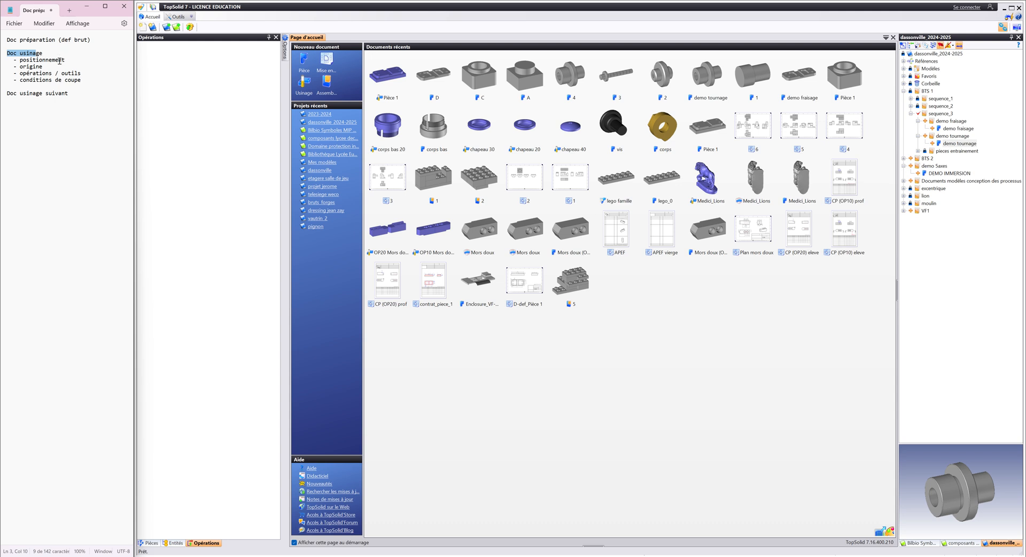
click(59, 61)
click(33, 66)
drag(26, 73, 75, 81)
click(77, 73)
click(27, 92)
Step: Create a machining preparation document (Préparation d'usinage) from the demo fraisage part
click(961, 143)
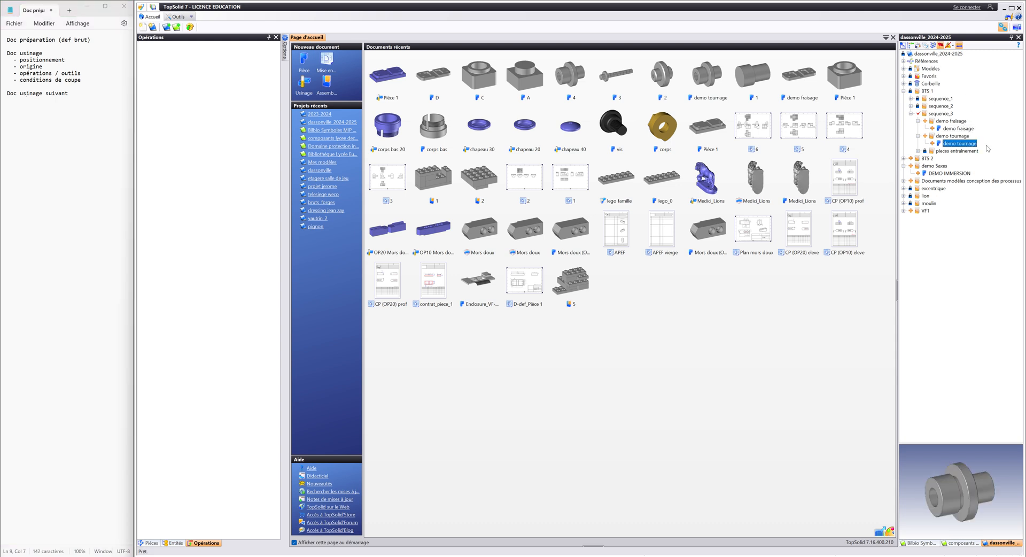
click(960, 129)
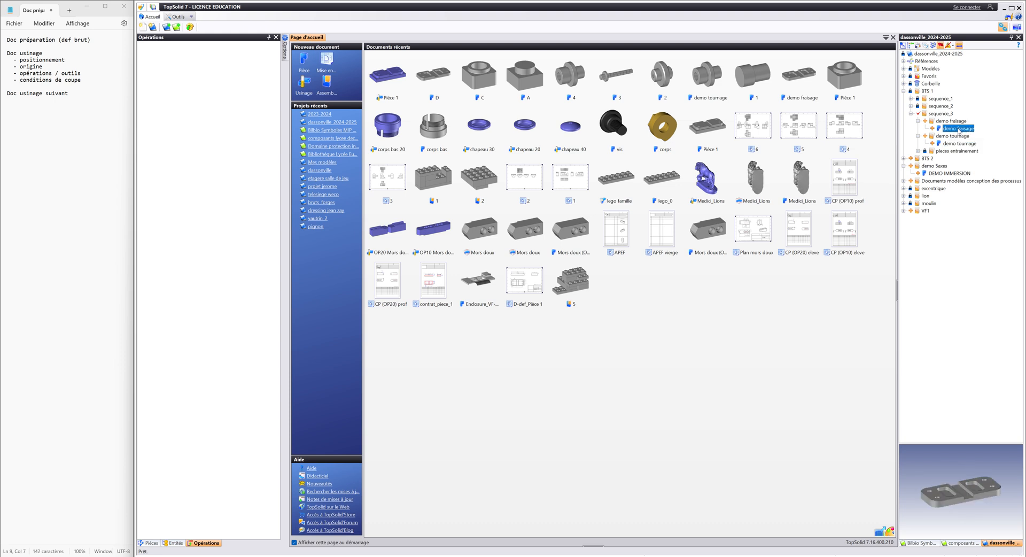
right_click(959, 130)
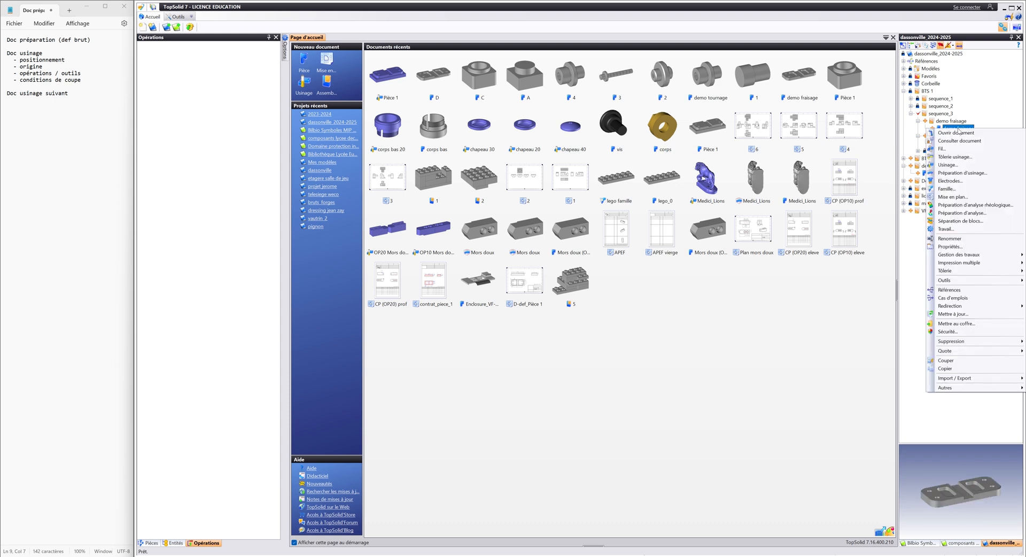
click(965, 174)
double_click(443, 202)
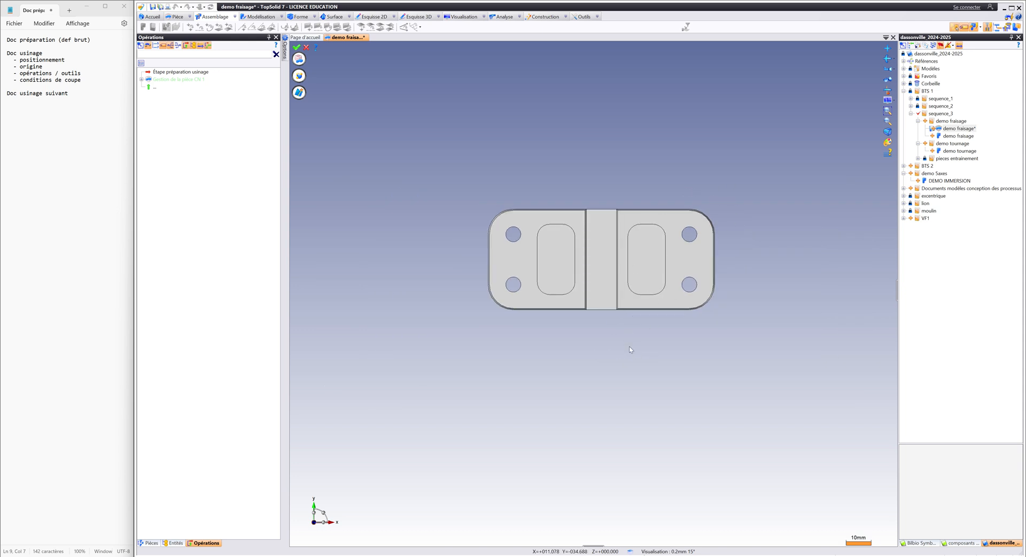
Step: Define the block stock around the finished part with dimensions of 100 mm in X, 50 mm in Y and 15 mm in Z
middle_drag(615, 354, 662, 294)
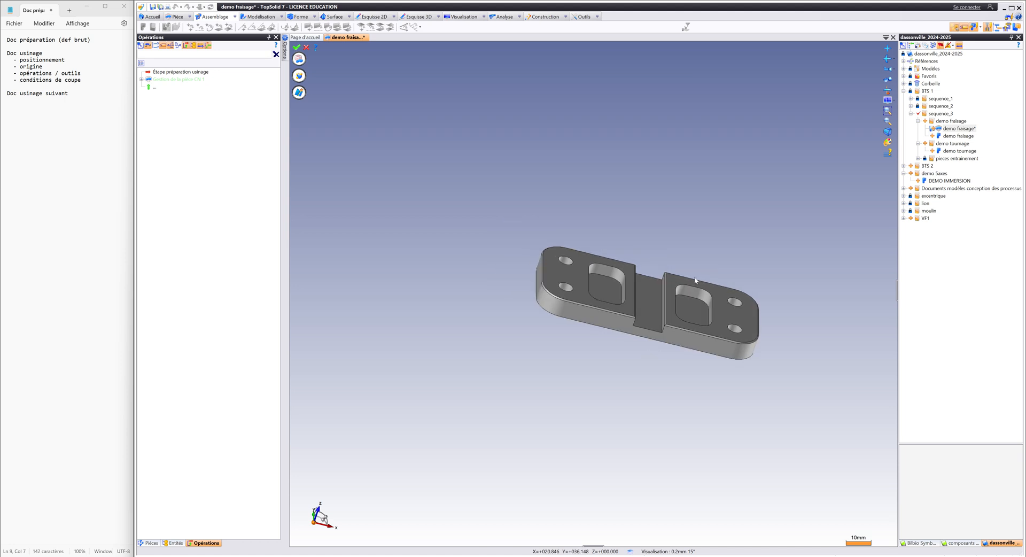
click(302, 62)
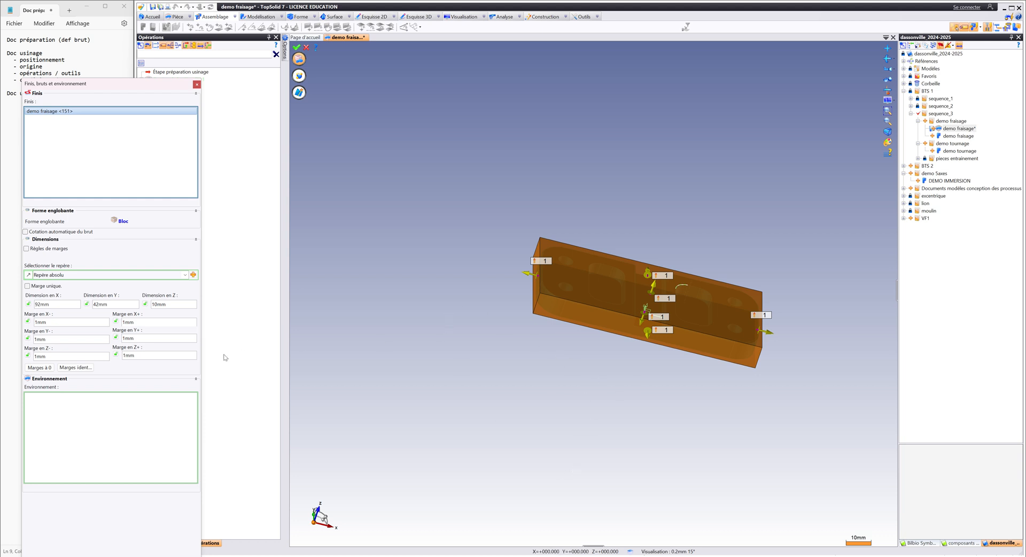
middle_drag(620, 376, 585, 369)
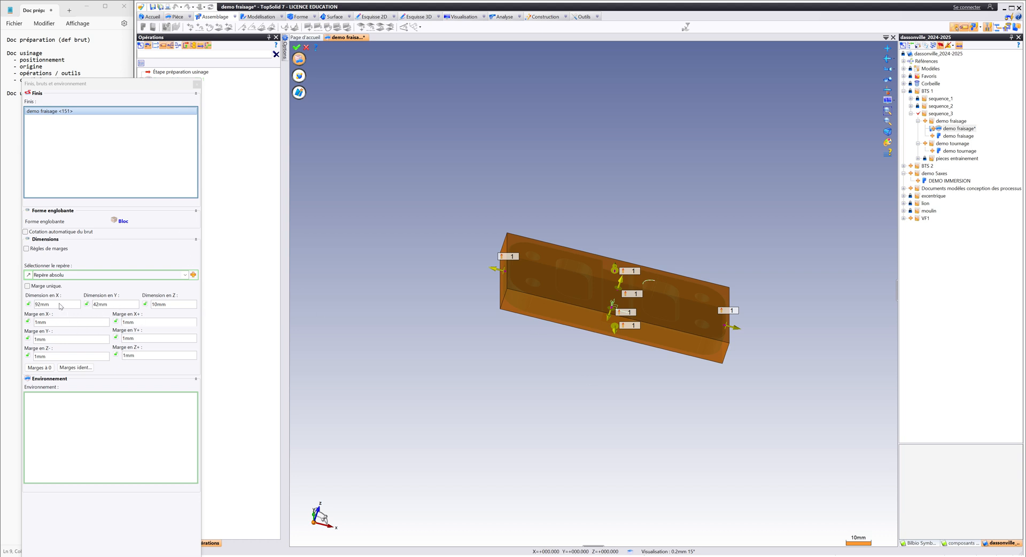
click(60, 304)
text(100)
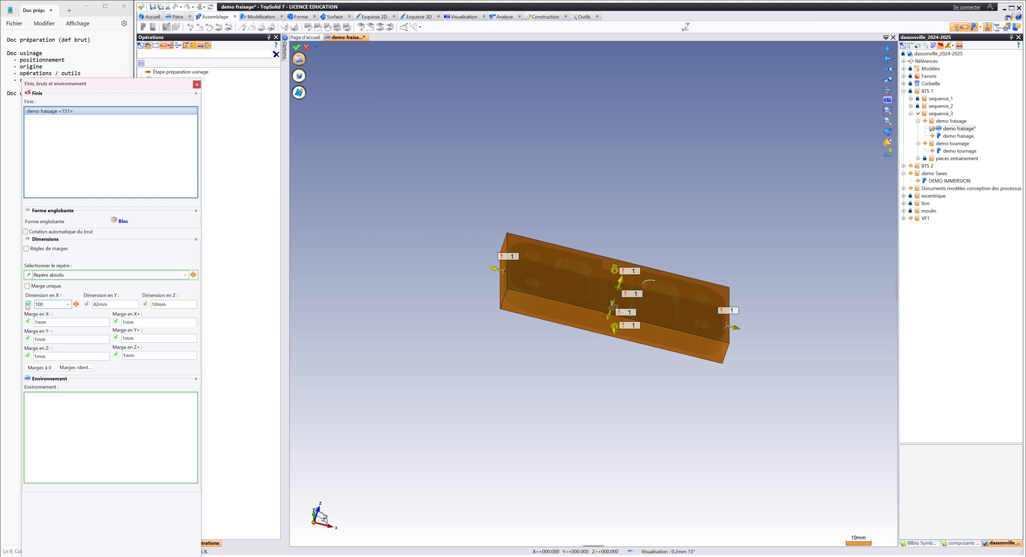
key(Return)
click(130, 306)
text(50)
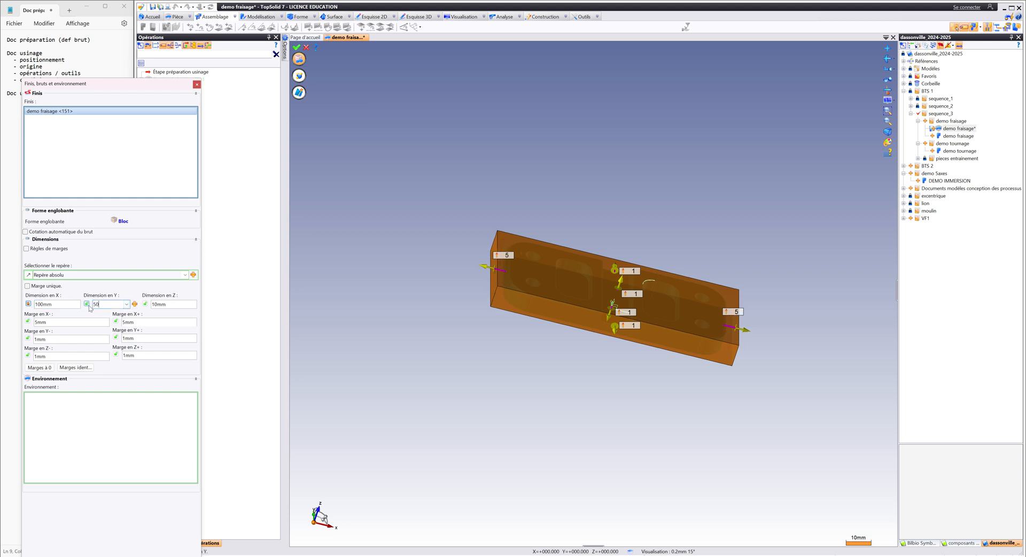
key(Return)
click(180, 303)
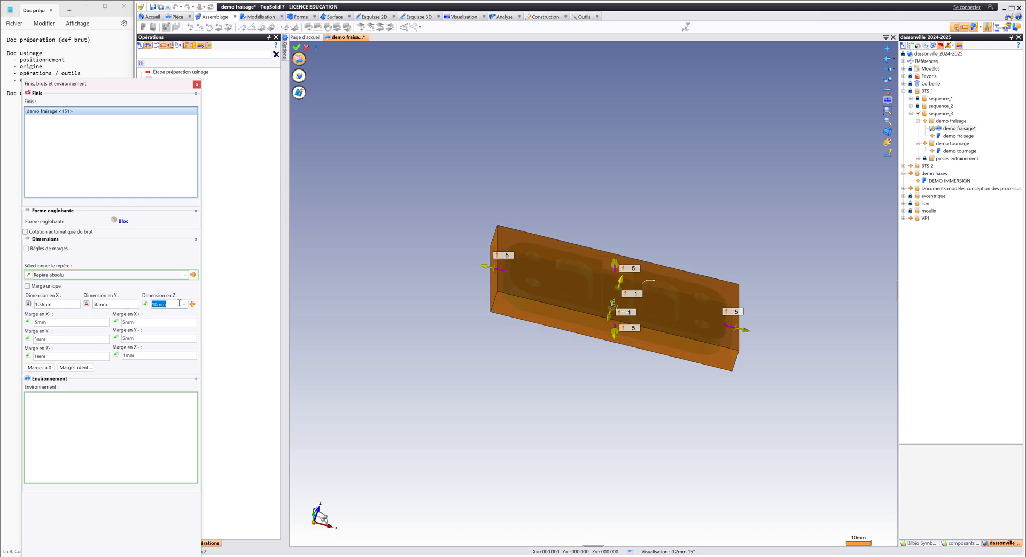
text(15)
key(Return)
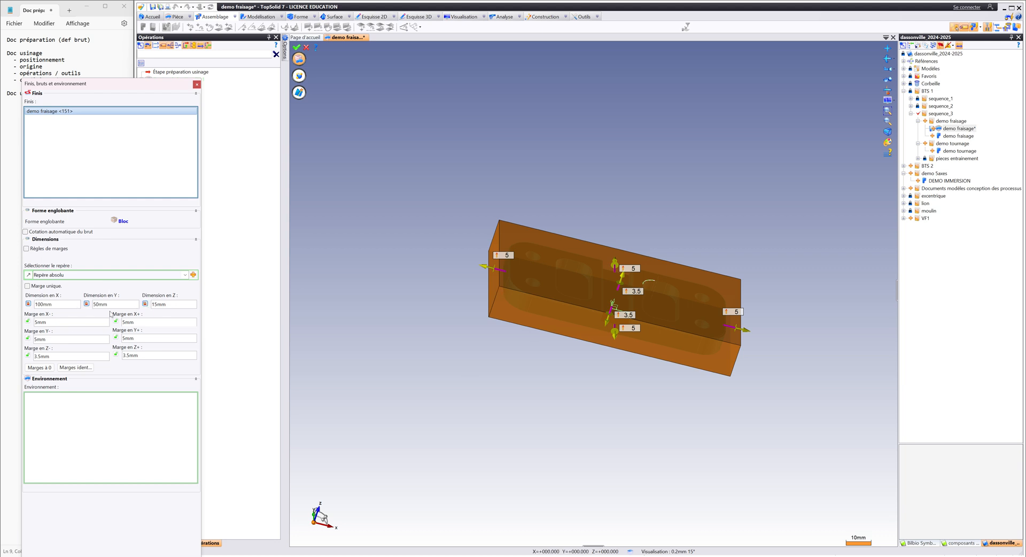
Step: Shift the stock vertically to leave a 1 mm margin in Z+ and 6 mm in Z-, and validate the stock definition
mouse_move(560, 384)
middle_down()
mouse_move(487, 403)
mouse_move(552, 412)
mouse_move(547, 374)
mouse_move(536, 383)
mouse_move(567, 381)
mouse_move(547, 395)
mouse_move(547, 378)
middle_up()
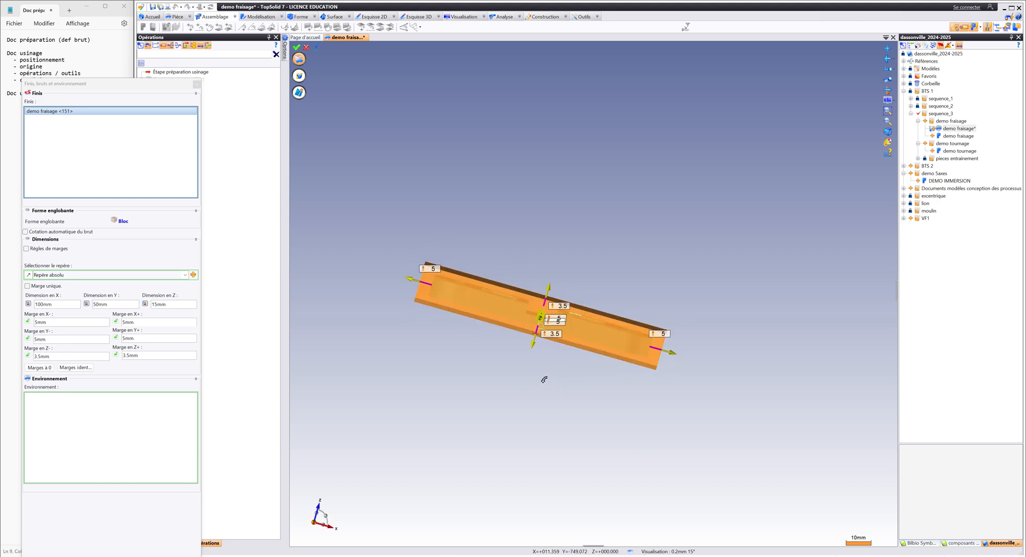
scroll(534, 374, up, 4)
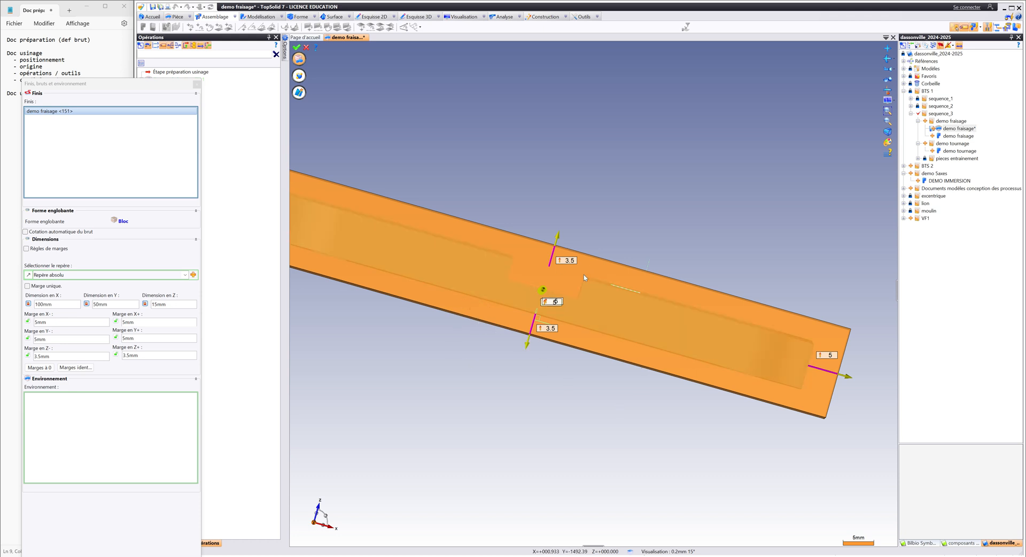
drag(558, 235, 552, 247)
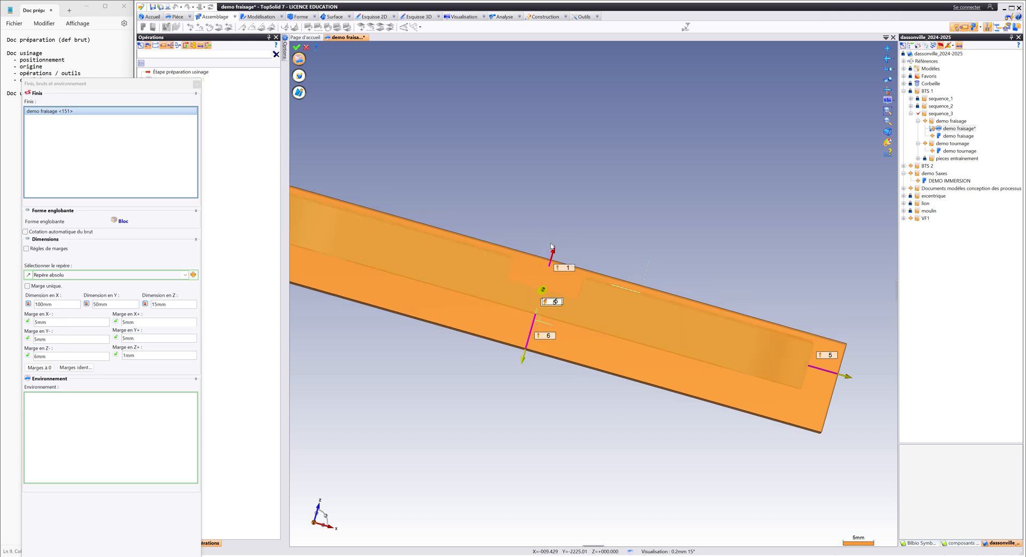
middle_drag(538, 409, 602, 365)
scroll(602, 365, down, 1)
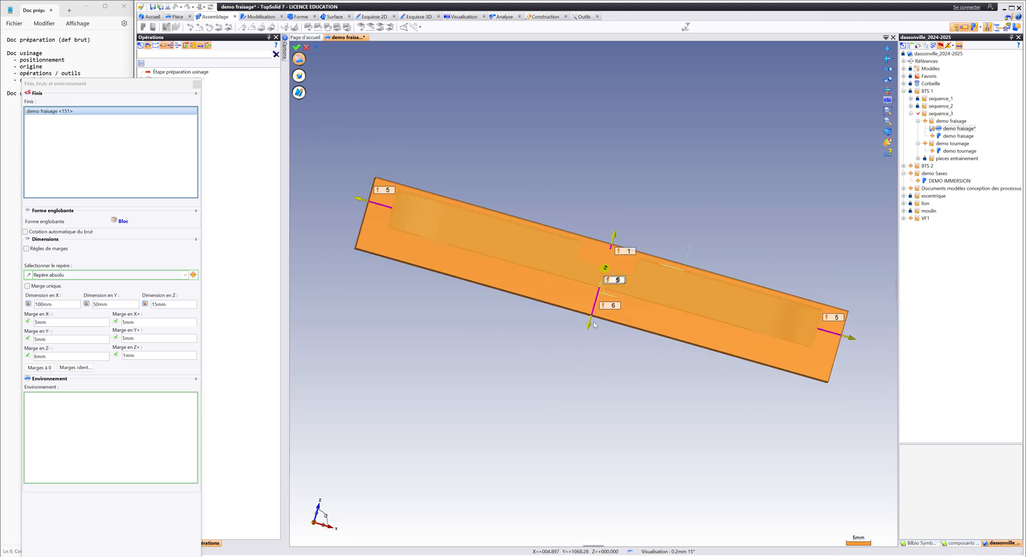
click(297, 48)
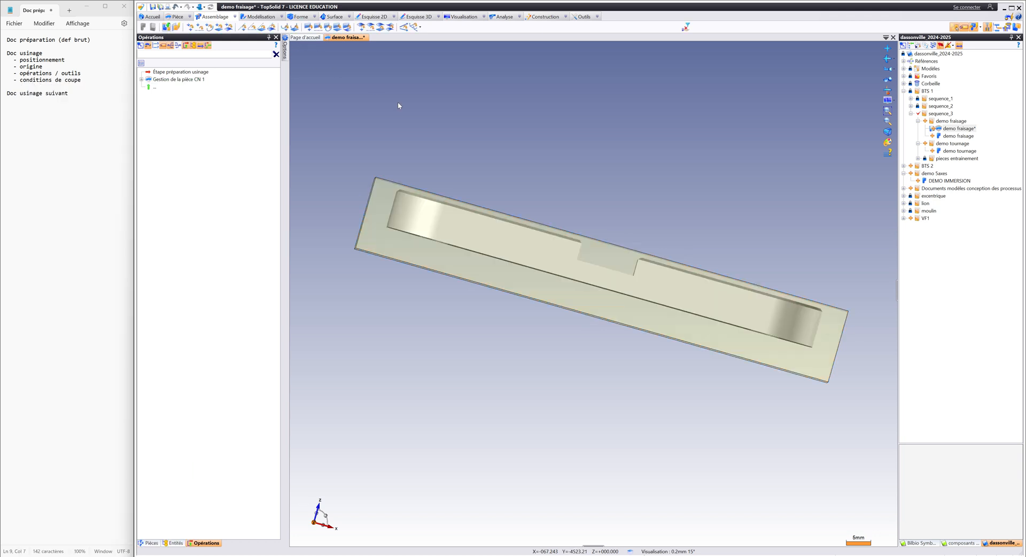
mouse_move(574, 126)
middle_down()
mouse_move(584, 143)
mouse_move(556, 150)
mouse_move(556, 176)
middle_up()
scroll(556, 150, down, 3)
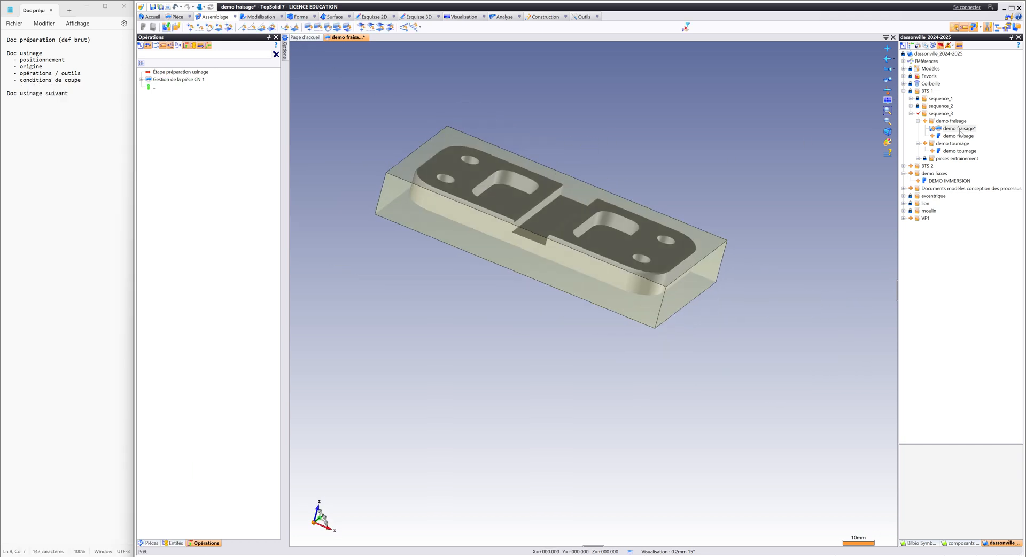
Step: Rename the preparation document as "demo fraisage - preparation phase 20"
right_click(959, 128)
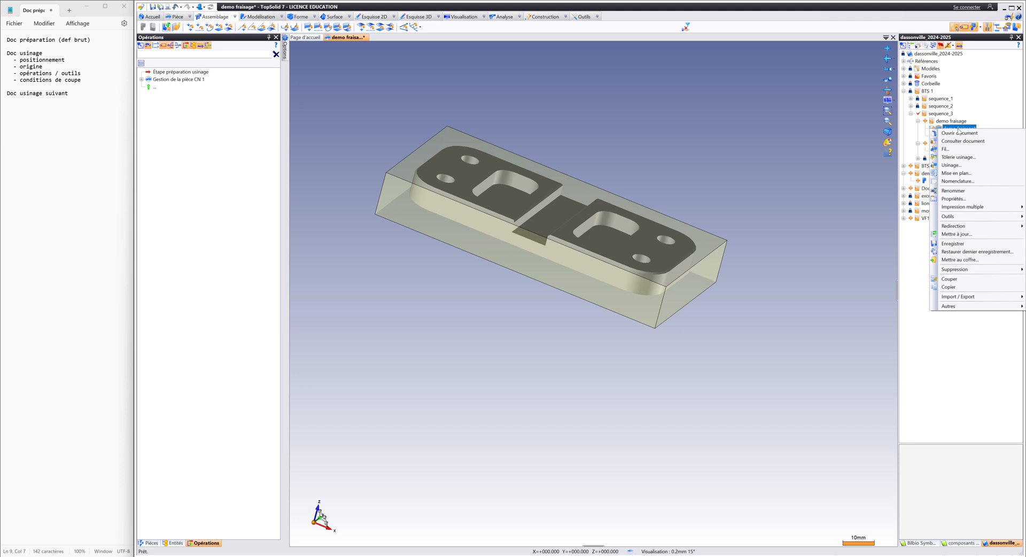
click(959, 132)
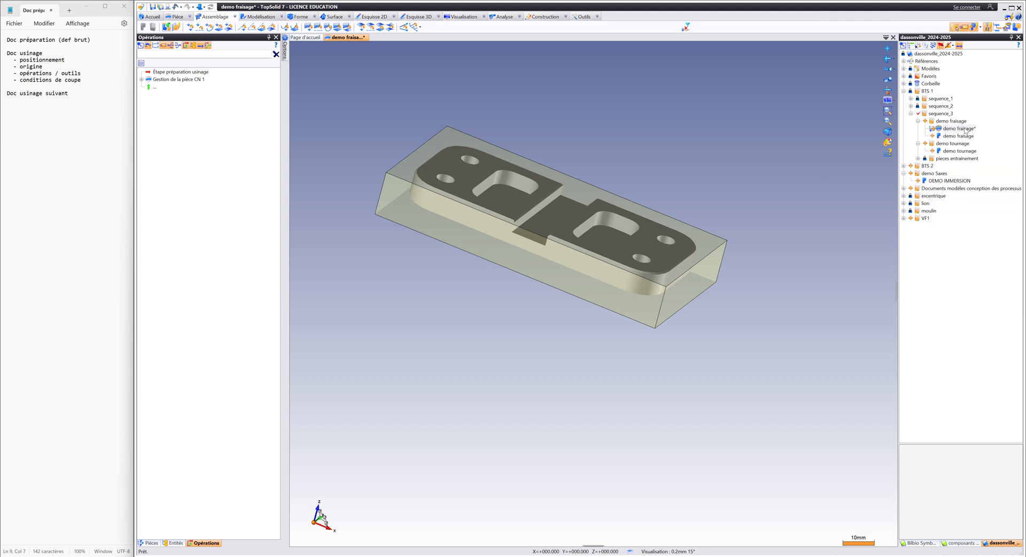
click(965, 130)
key(F2)
text(- preparation phase)
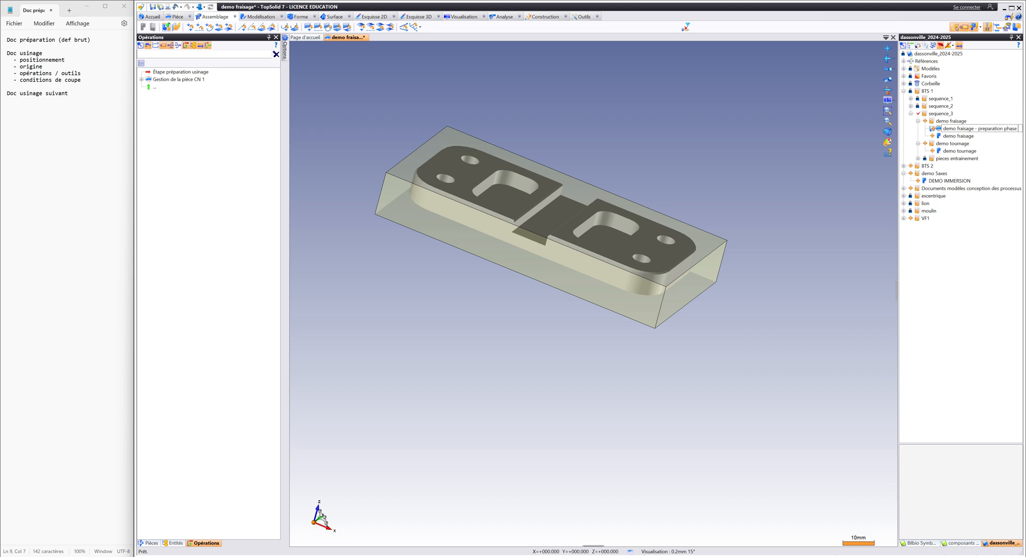
text( 20)
key(Return)
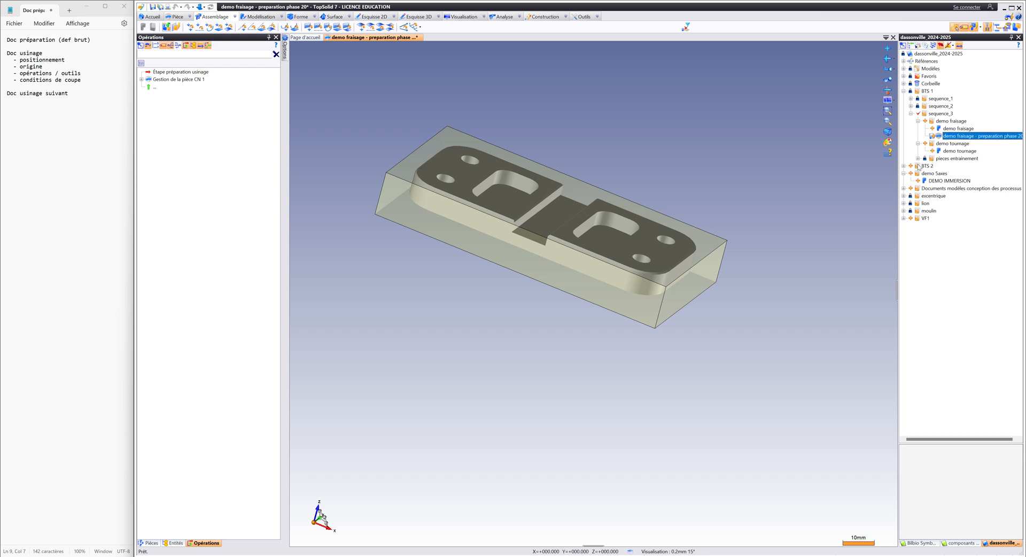
Step: Create a machining document from the preparation using the "fraisage 3 axes sans machine" template, with exact stock and offcuts eliminated
click(966, 137)
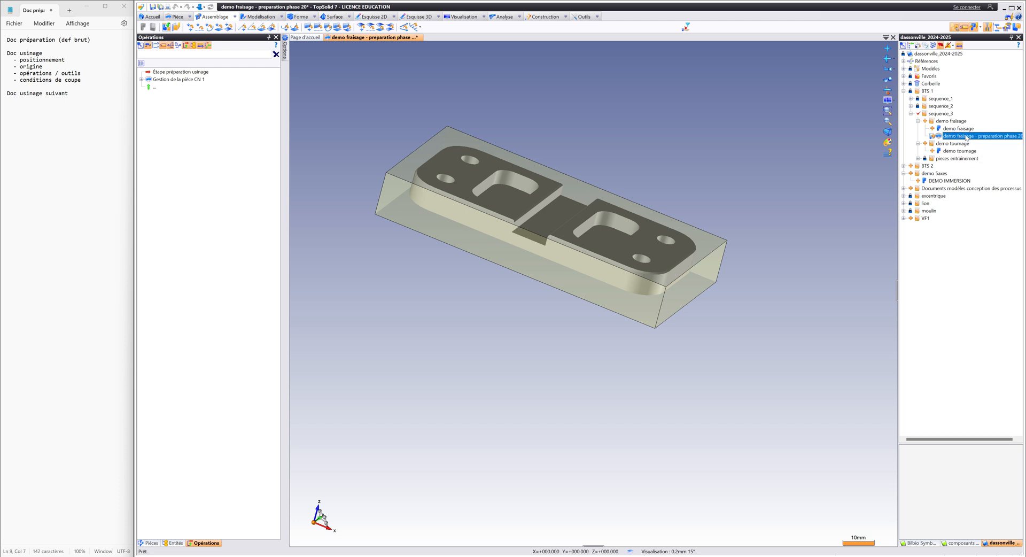
right_click(974, 140)
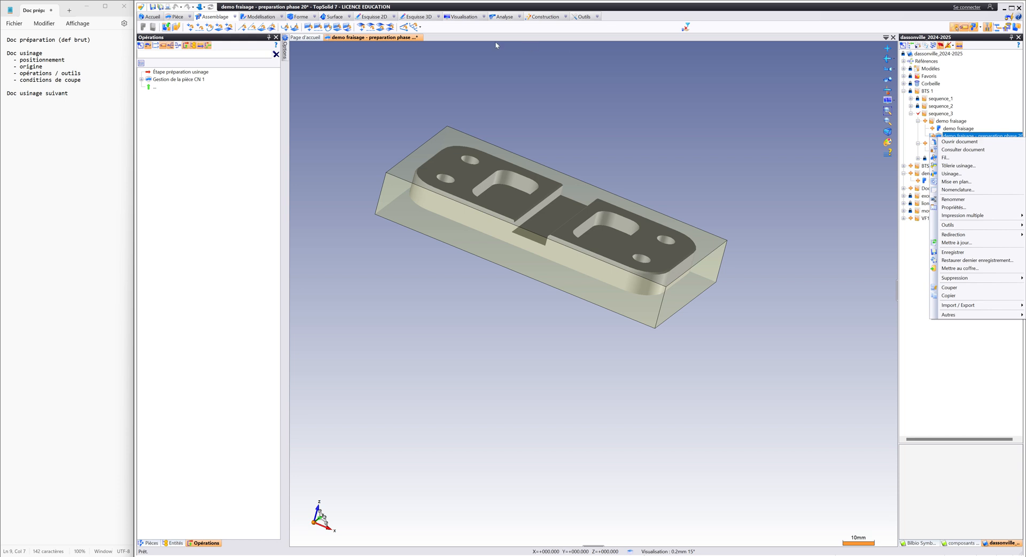
right_click(375, 36)
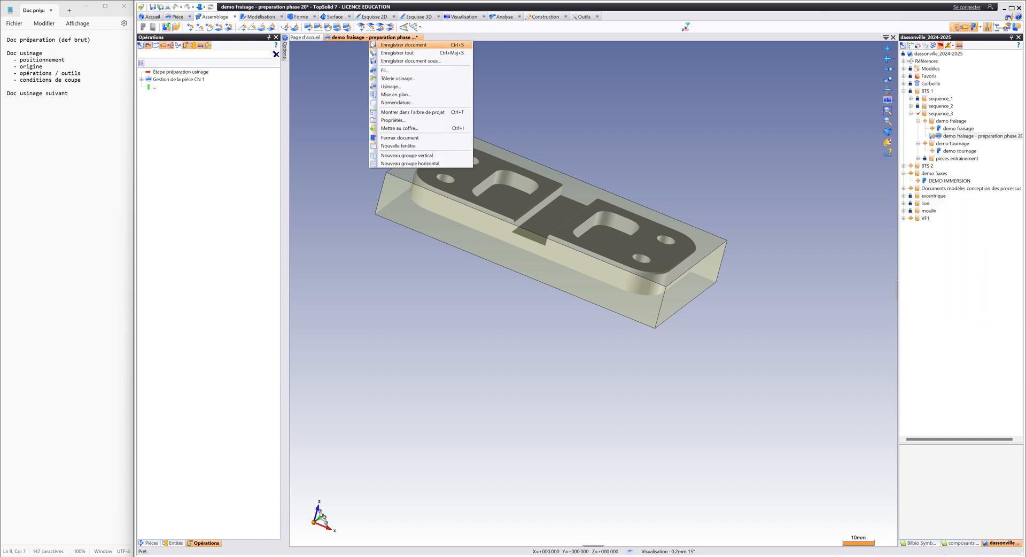
click(420, 88)
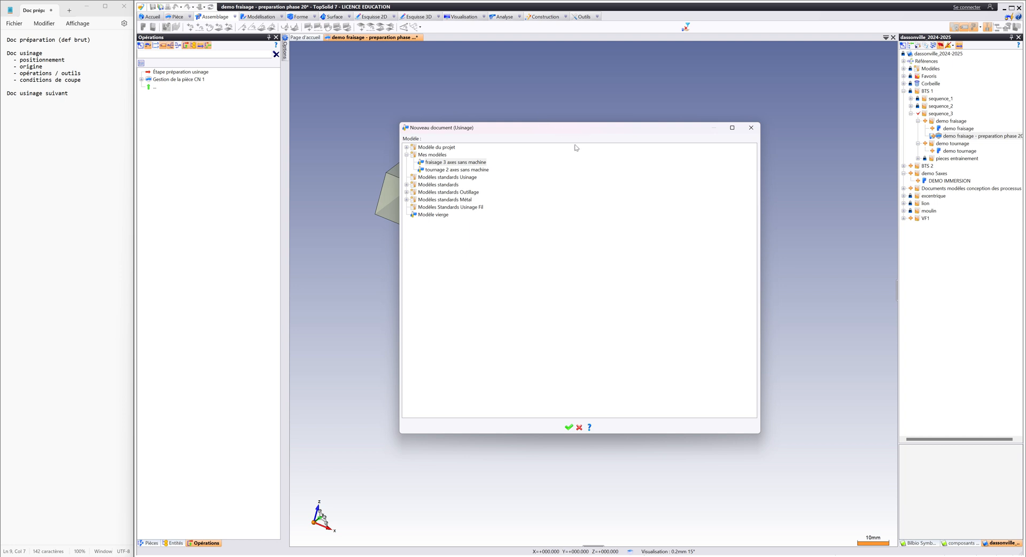
click(435, 215)
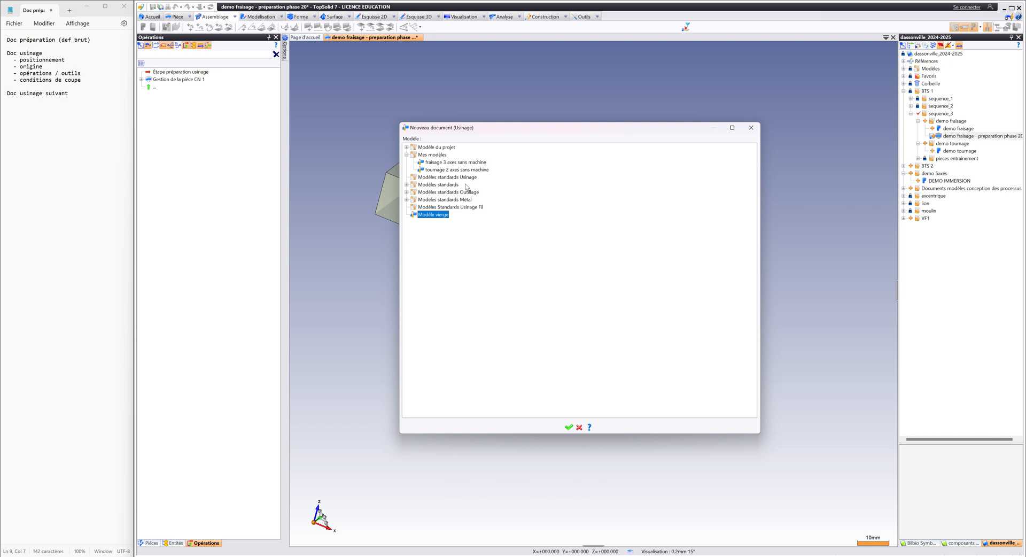
click(455, 162)
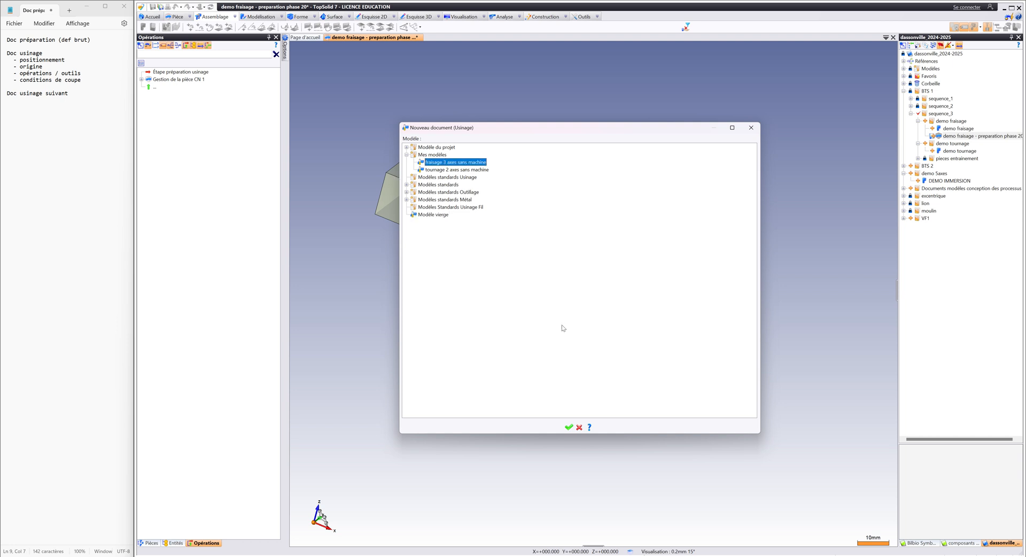
click(568, 428)
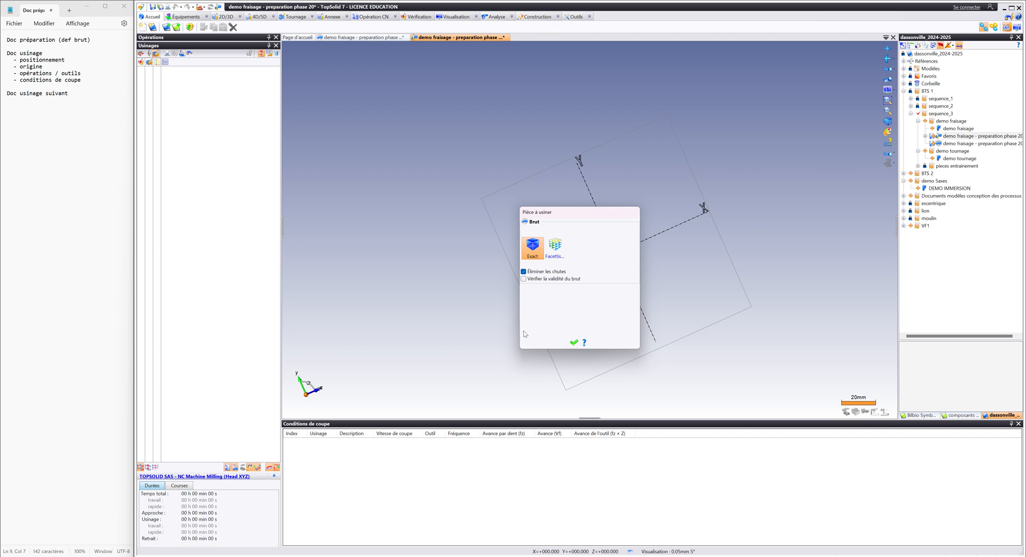
click(574, 342)
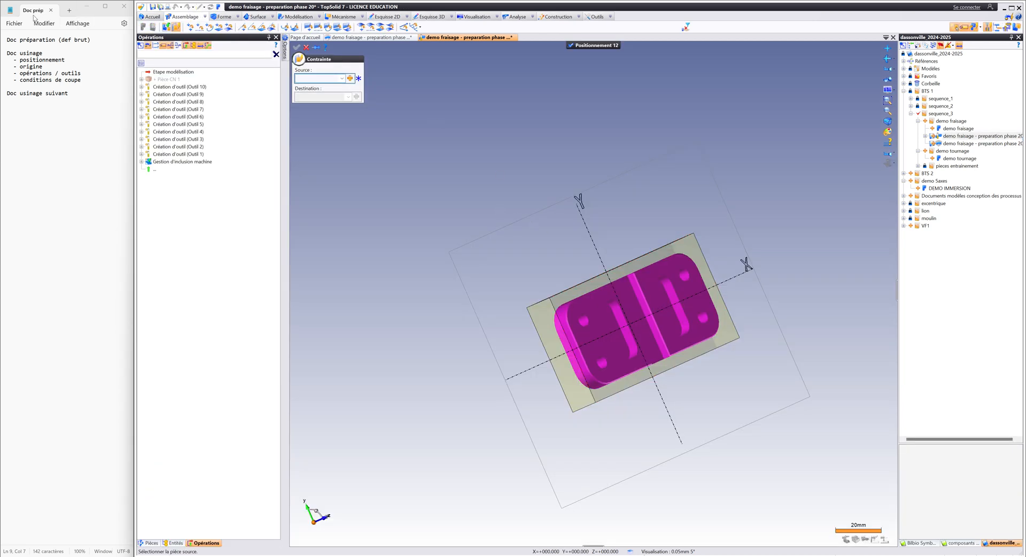
Step: Check the positioning item in the notes and examine how the part and stock sit relative to the XY reference plane
drag(27, 61, 38, 61)
click(57, 59)
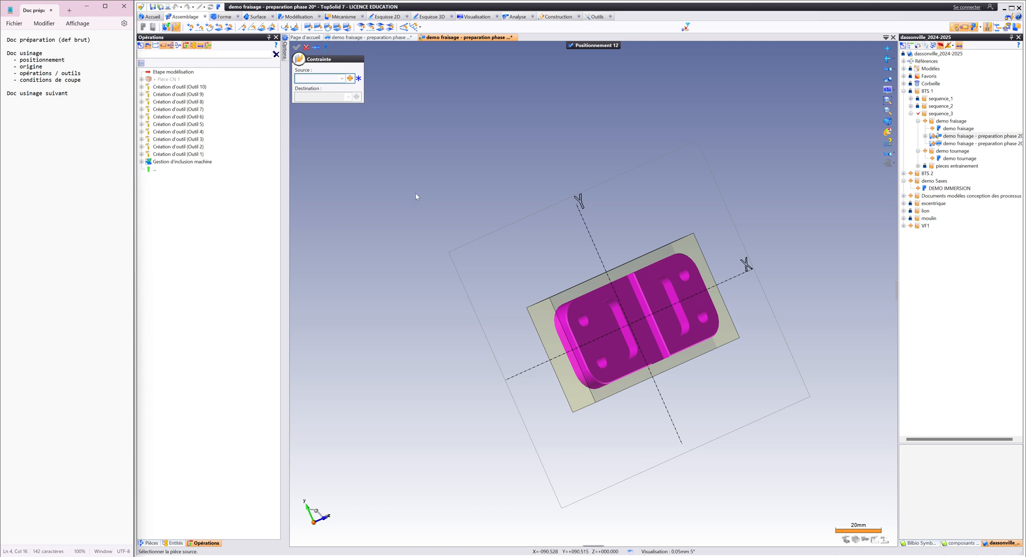
middle_drag(534, 272, 689, 350)
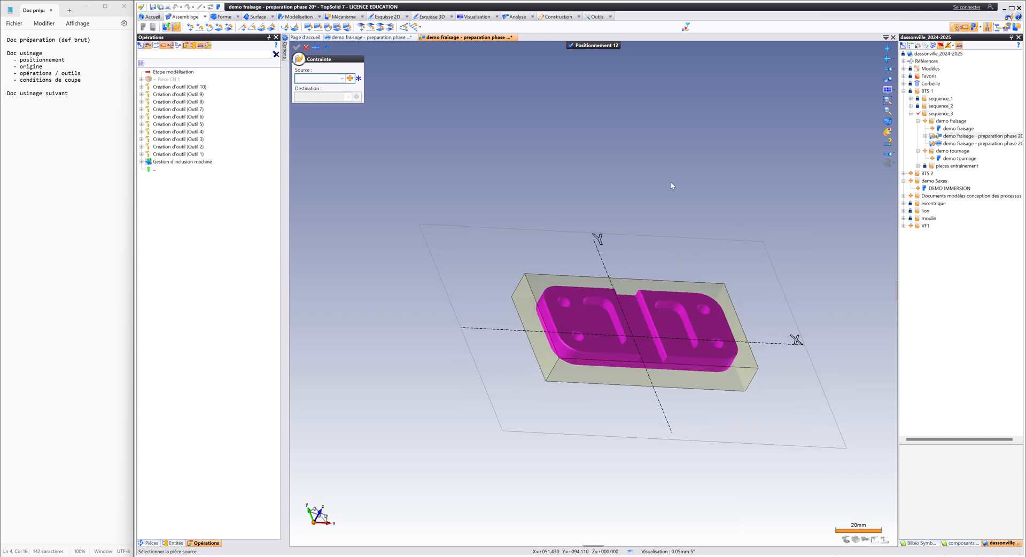
middle_drag(651, 239, 627, 280)
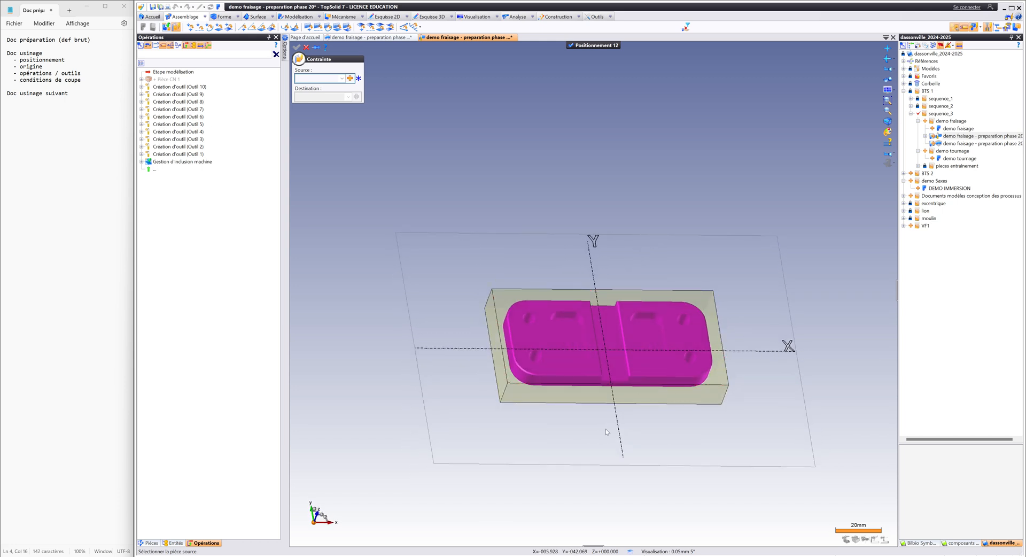
middle_drag(643, 376, 615, 291)
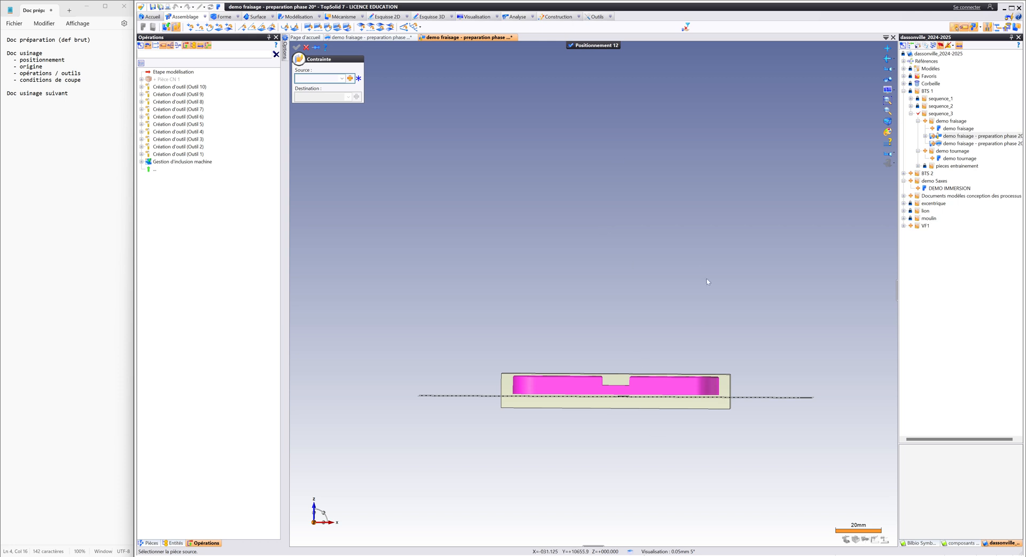
middle_drag(706, 281, 614, 214)
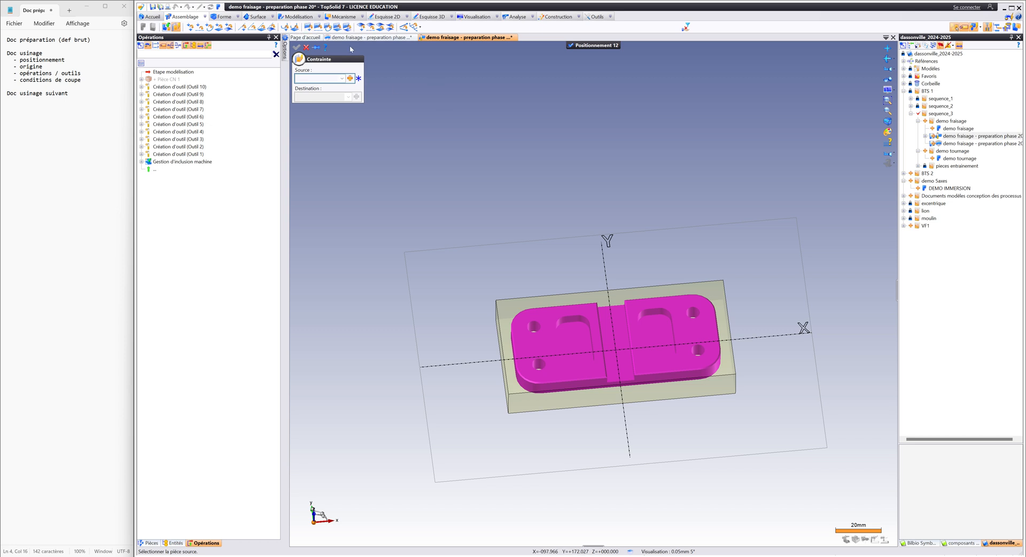
Step: Constrain the stock's underside to the XY reference plane with a plane-on-plane constraint at 0 mm offset, and test the remaining freedom of movement
click(337, 27)
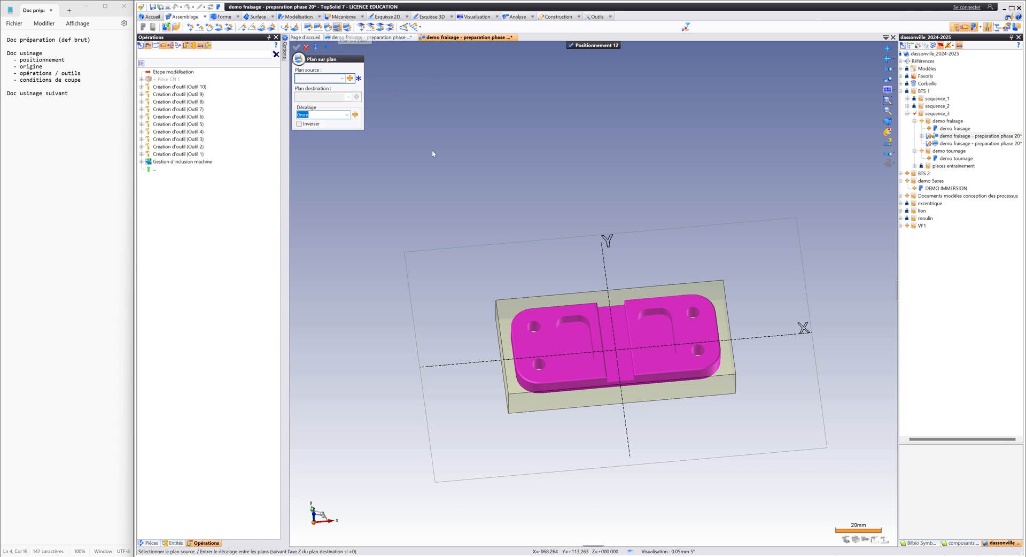
middle_drag(433, 155, 547, 123)
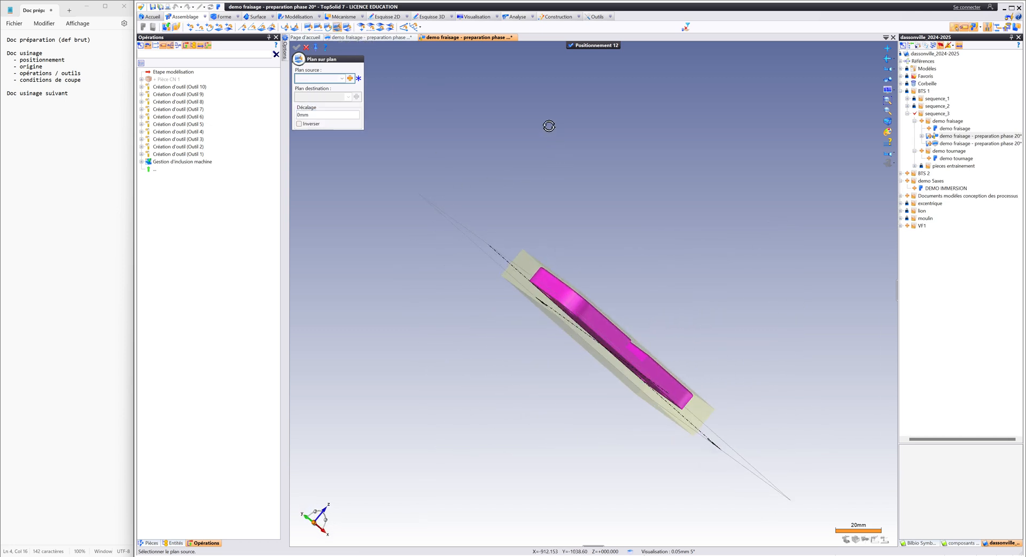
click(576, 341)
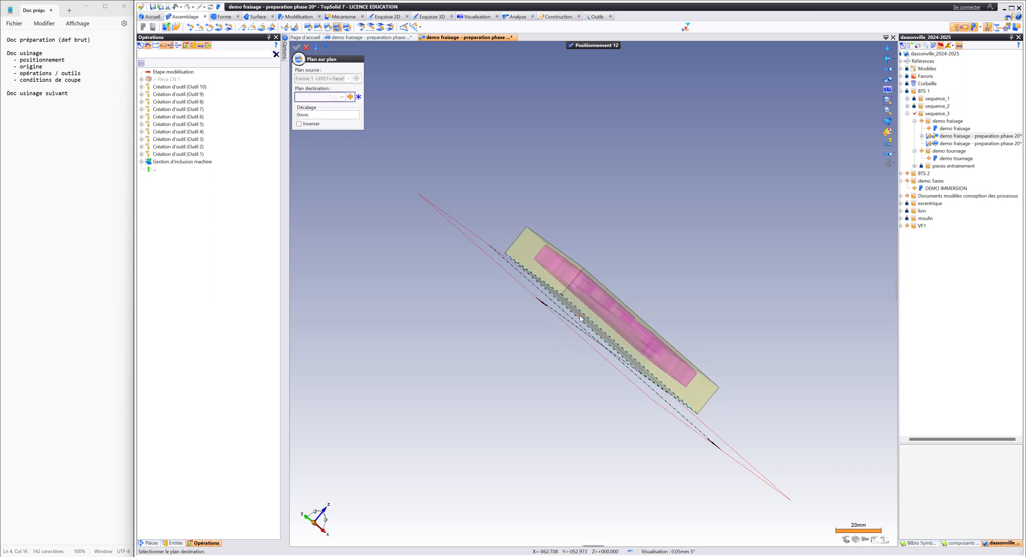
click(580, 319)
middle_drag(577, 319, 641, 263)
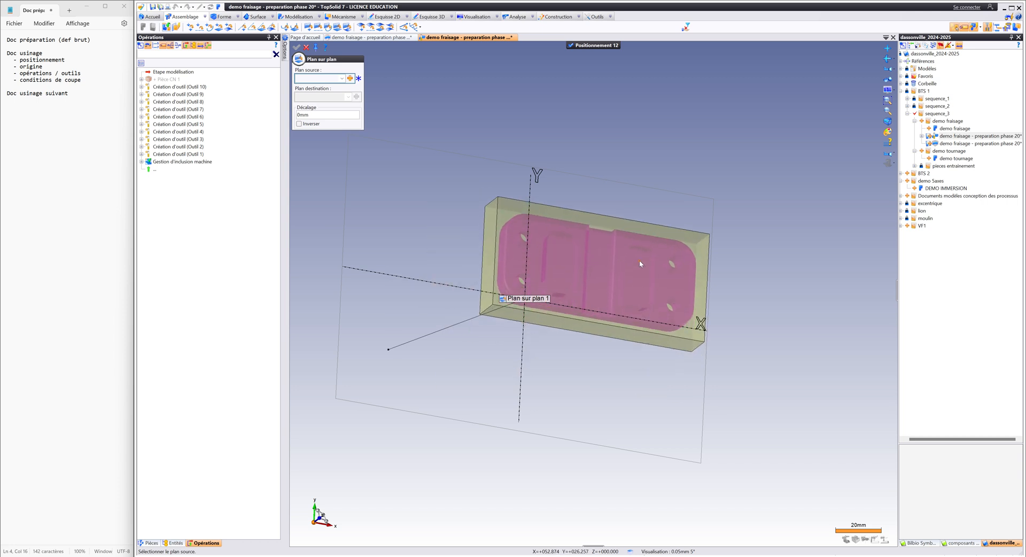
drag(641, 263, 659, 231)
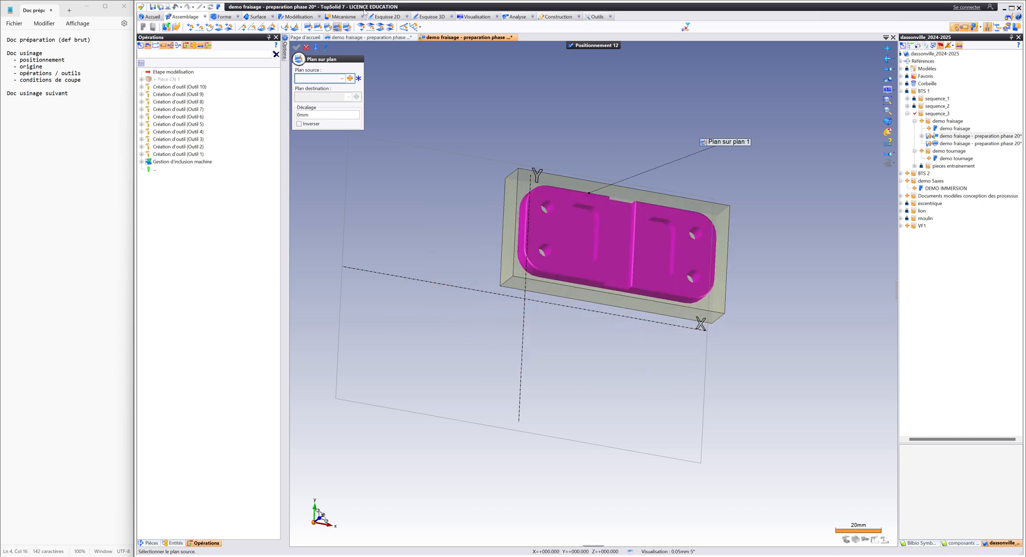
Step: Constrain the stock's front long side face to the X axis with a plane-on-axis constraint at 0 mm offset
click(317, 28)
middle_drag(556, 310, 564, 301)
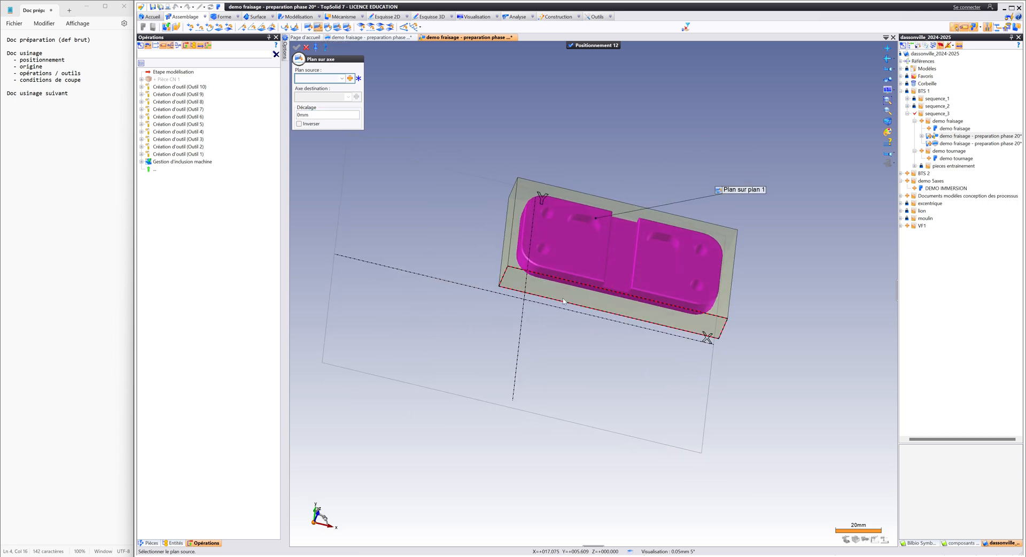
click(584, 302)
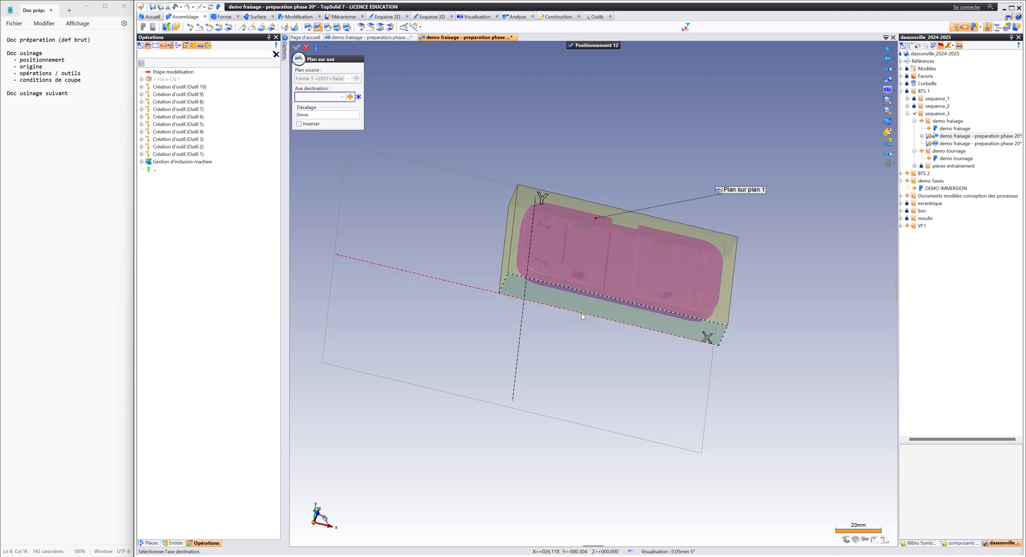
click(500, 293)
Step: Constrain the stock's short side face to the Y axis with a plane-on-axis constraint, and finish the positioning
click(507, 247)
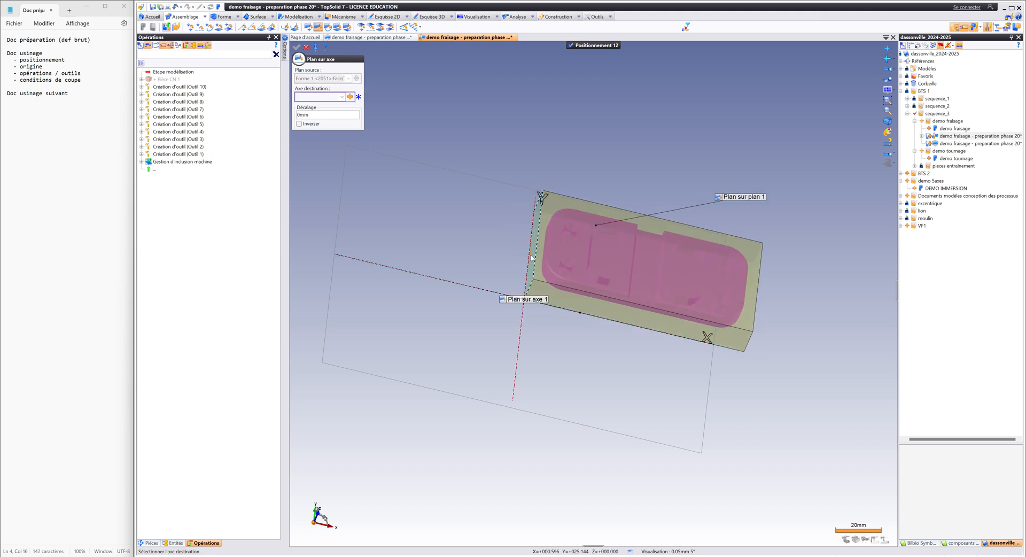
click(531, 259)
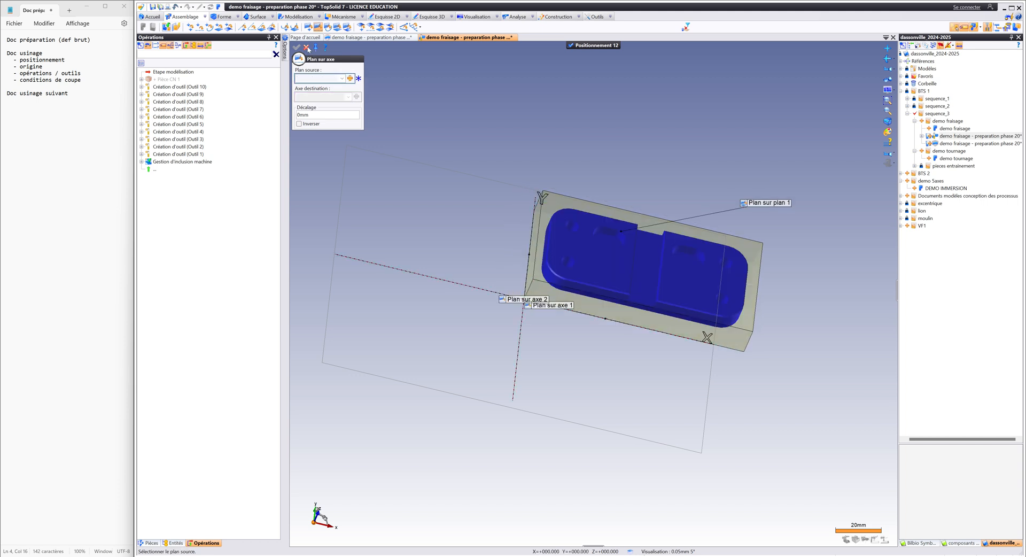
click(296, 47)
middle_drag(656, 202, 668, 206)
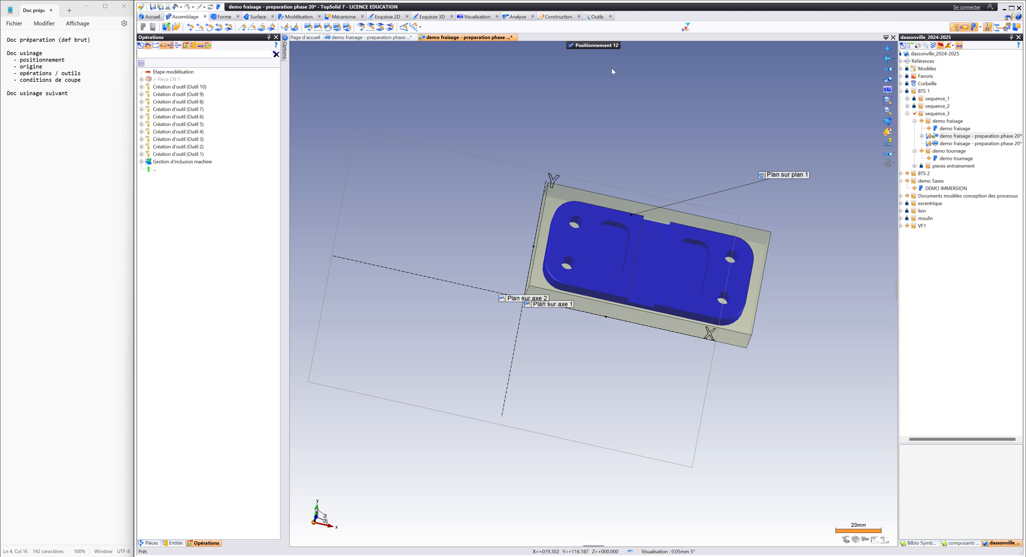
click(595, 45)
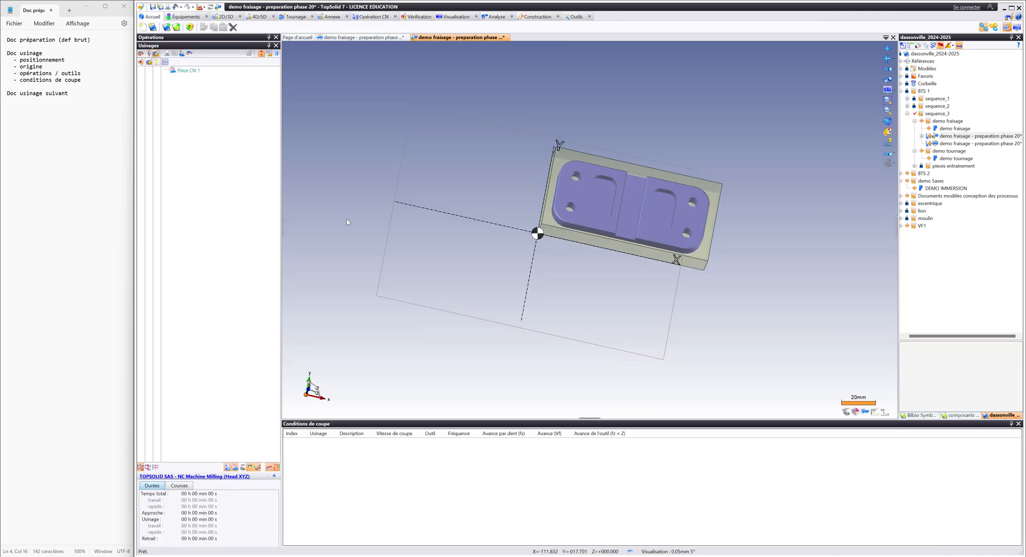
Step: Turn off automatic positioning of the machining origin and place it on the stock's upper rear corner on the Y-axis side
drag(23, 67, 36, 67)
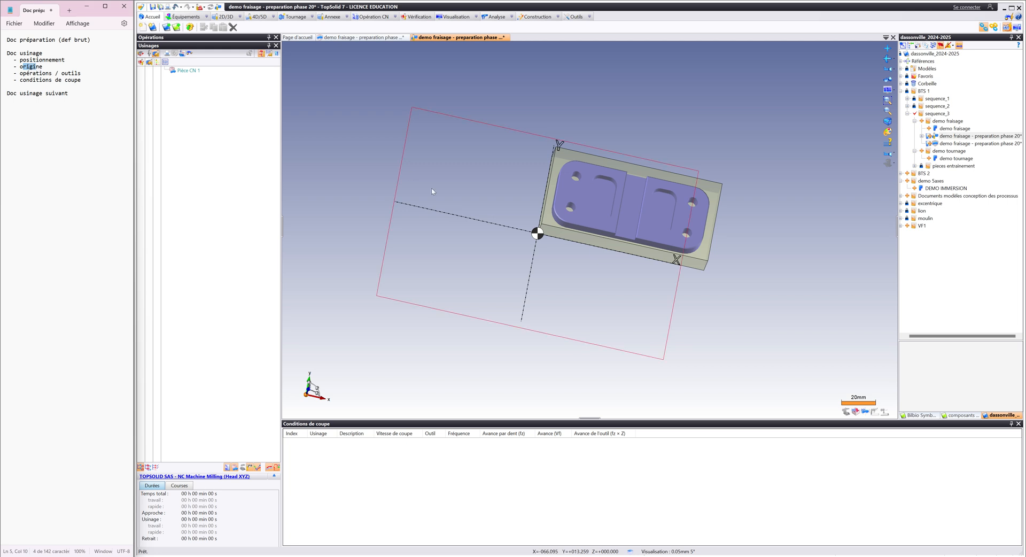
click(644, 220)
middle_drag(646, 220, 550, 301)
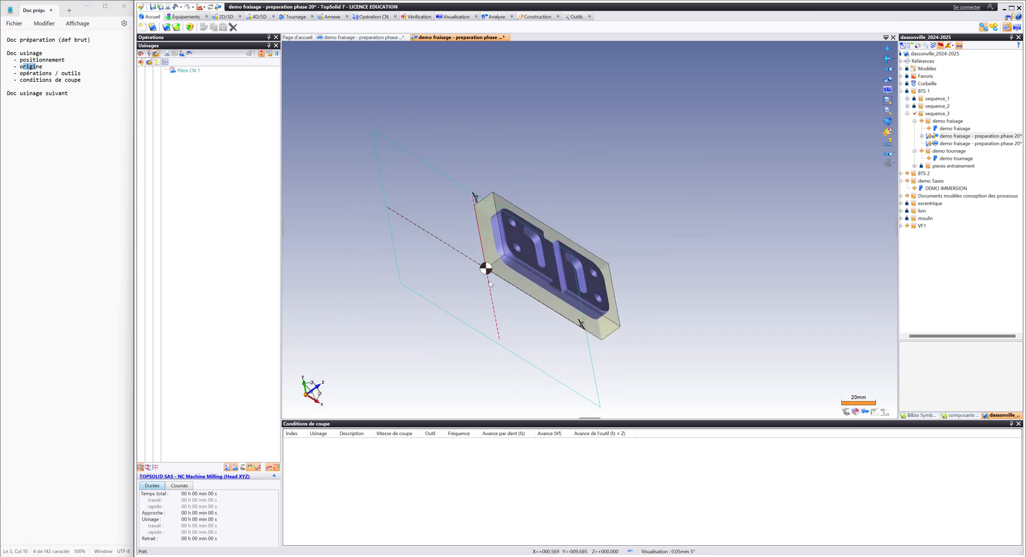
ctrl+middle_drag(479, 225, 453, 215)
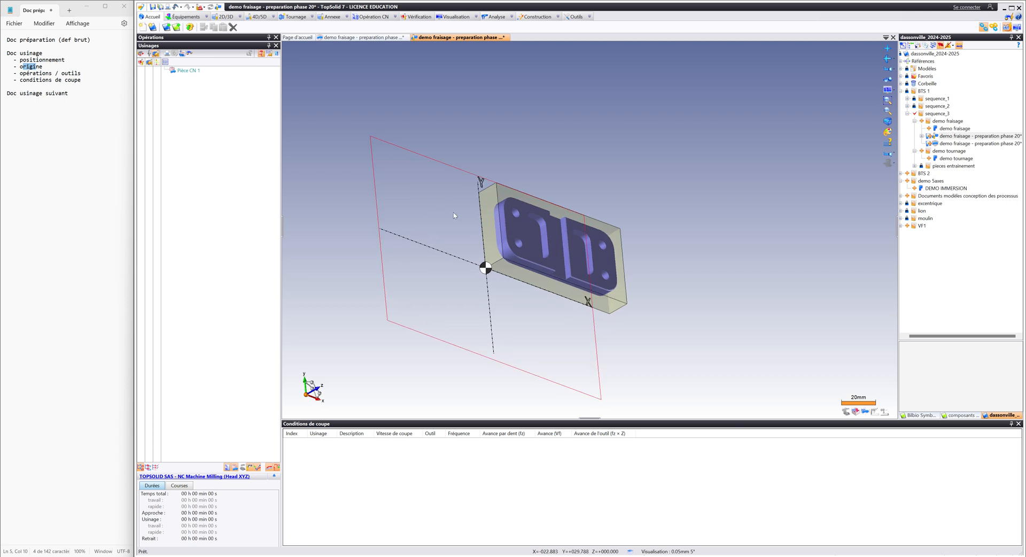
right_click(485, 270)
right_click(485, 265)
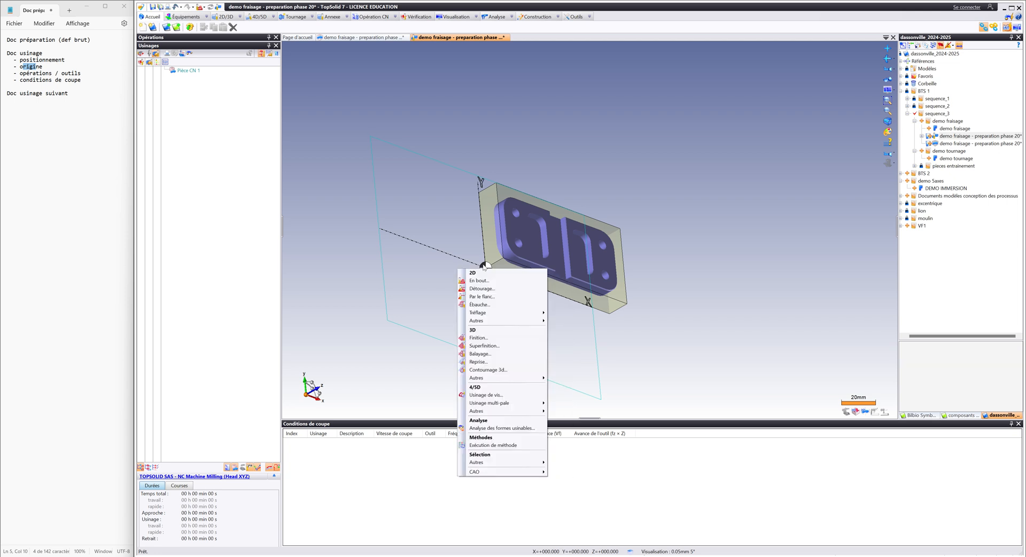
right_click(485, 266)
right_click(483, 267)
right_click(471, 280)
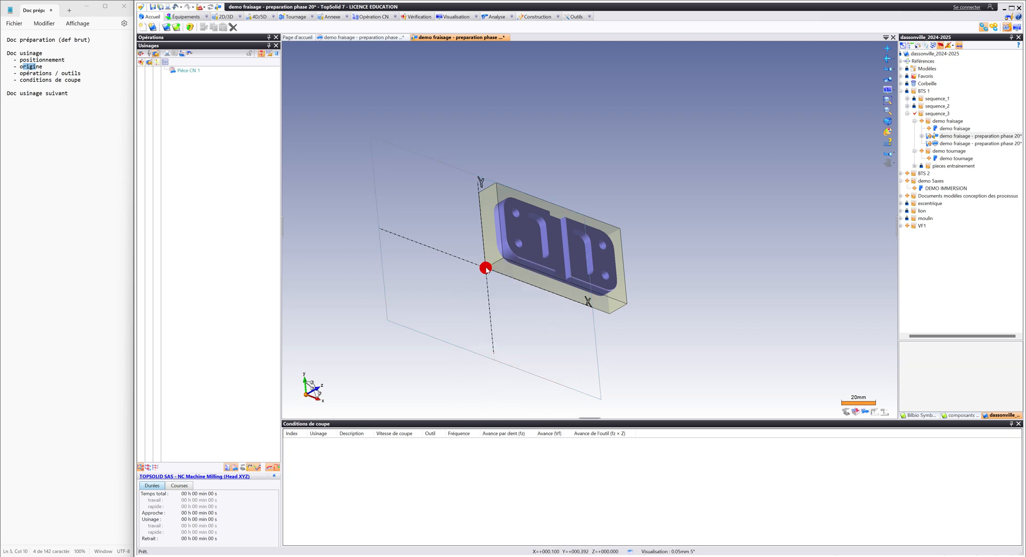
right_click(484, 268)
click(519, 278)
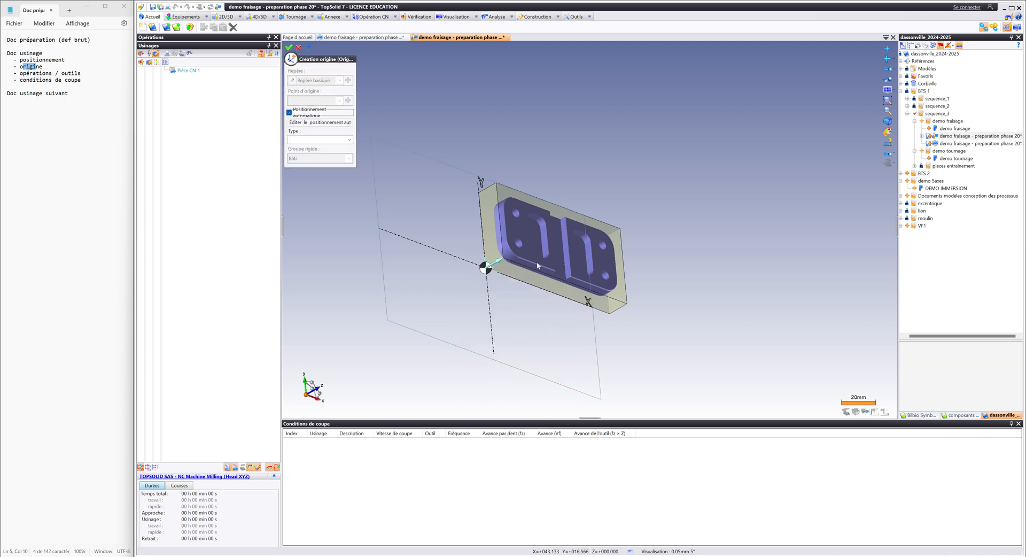
click(289, 112)
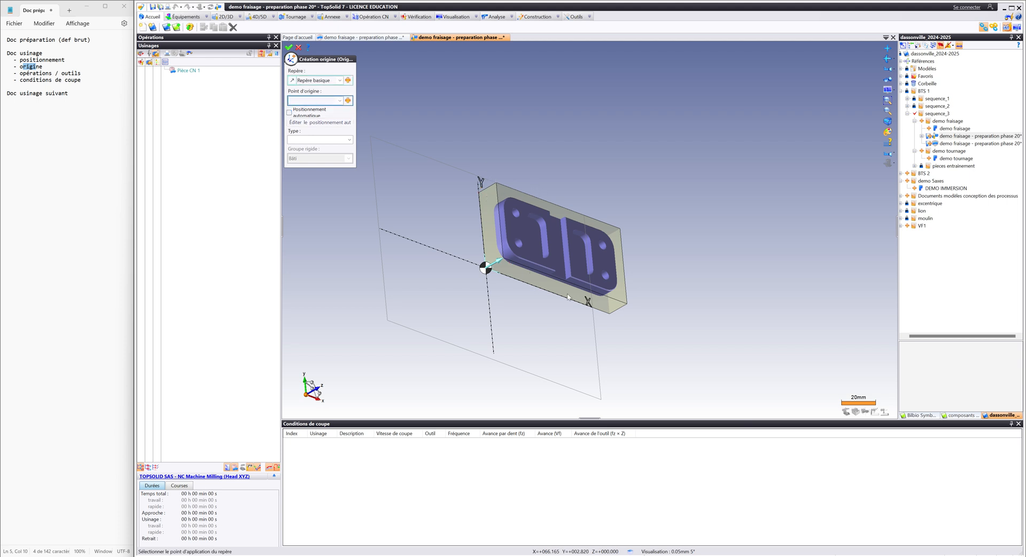
click(496, 184)
click(290, 47)
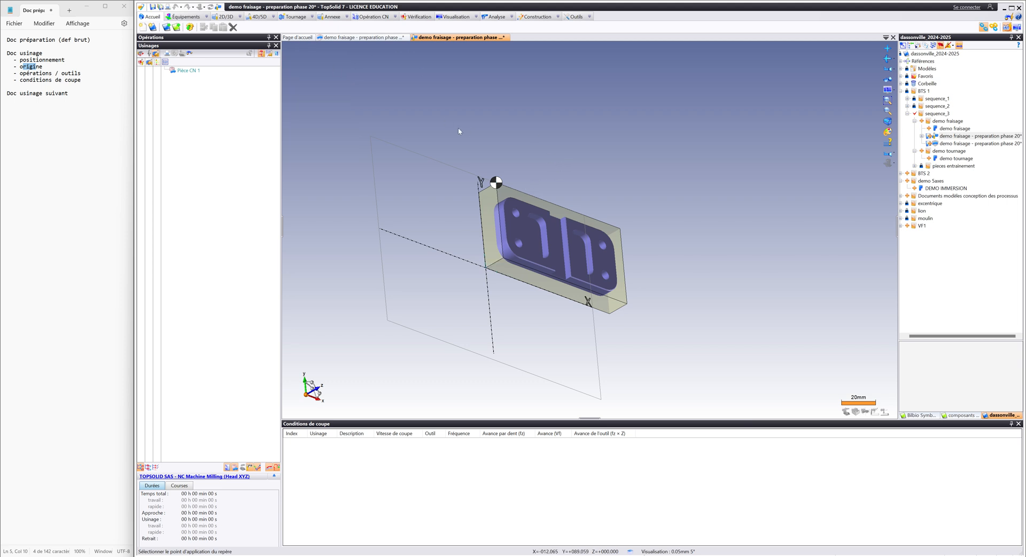
middle_drag(484, 131, 562, 253)
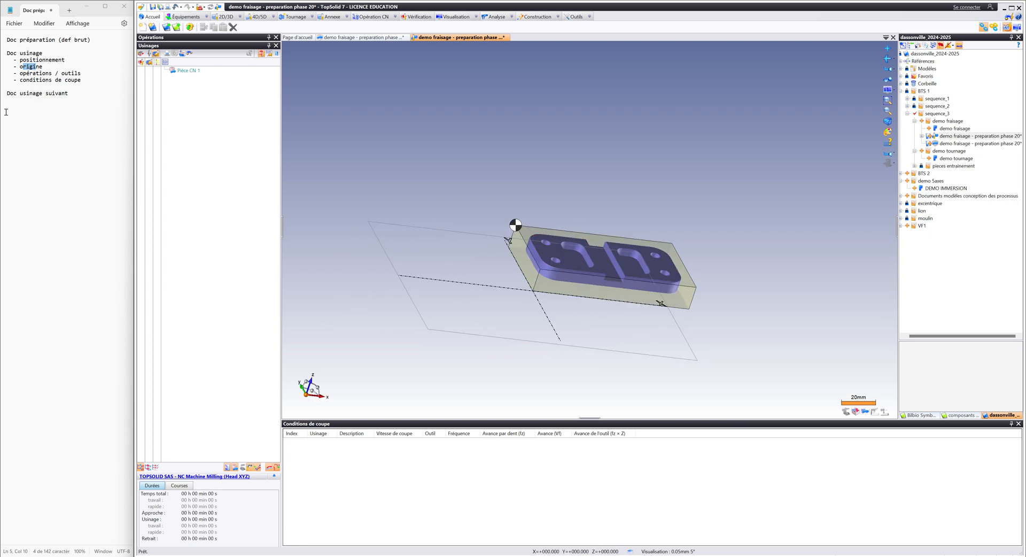
Step: Check the operations and tools item in the notes, then hide the Usinages pane and display it again
drag(33, 72, 63, 75)
click(67, 74)
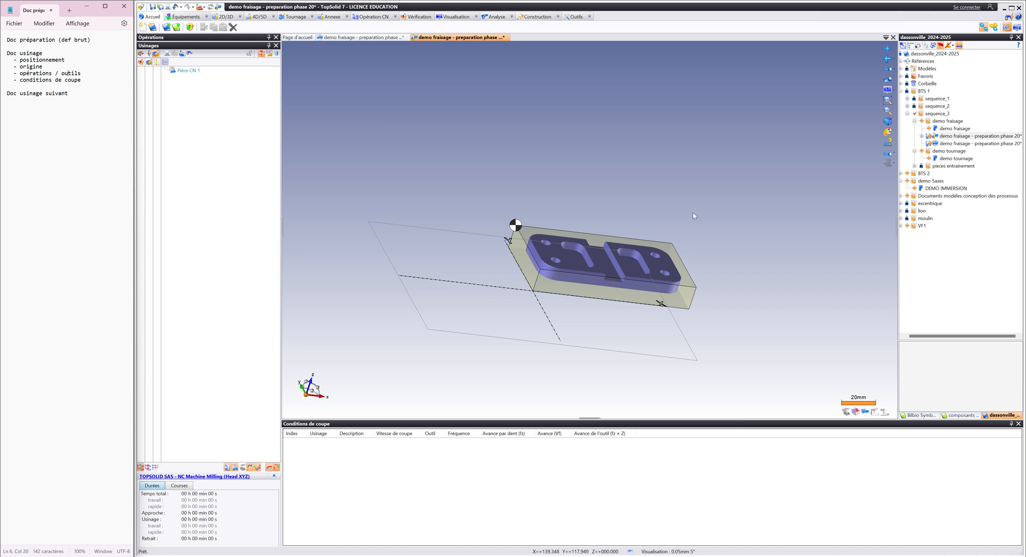
middle_drag(689, 212, 659, 198)
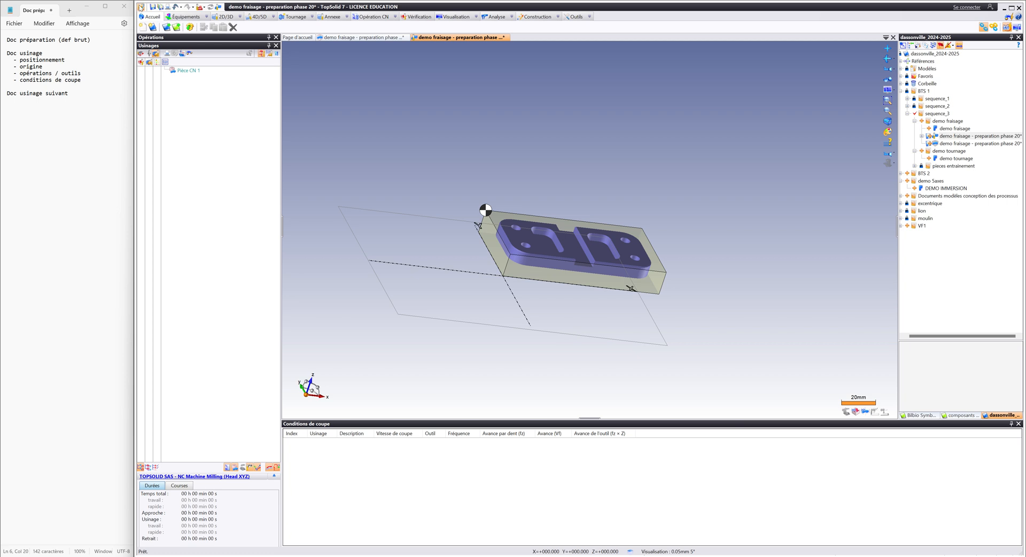
click(142, 9)
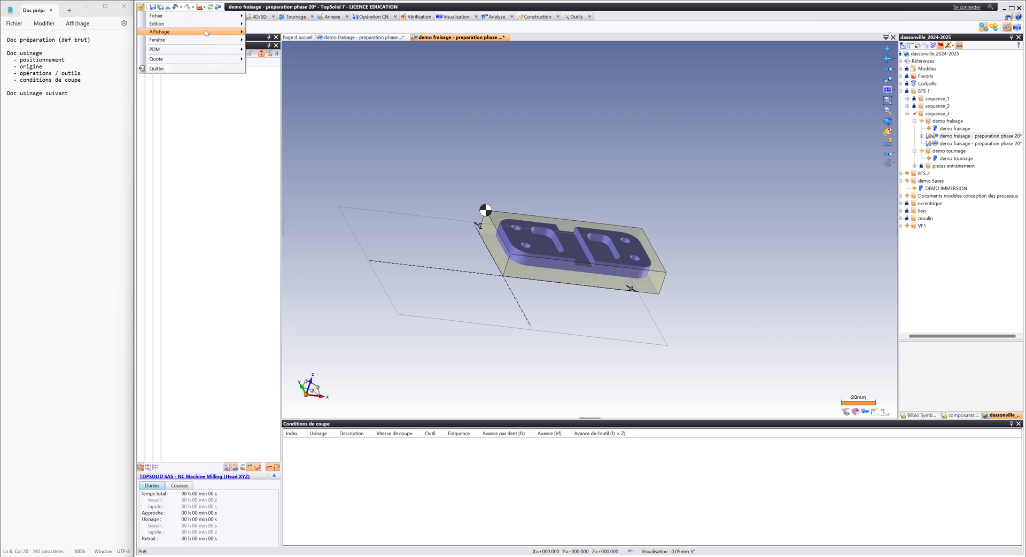
mouse_move(217, 36)
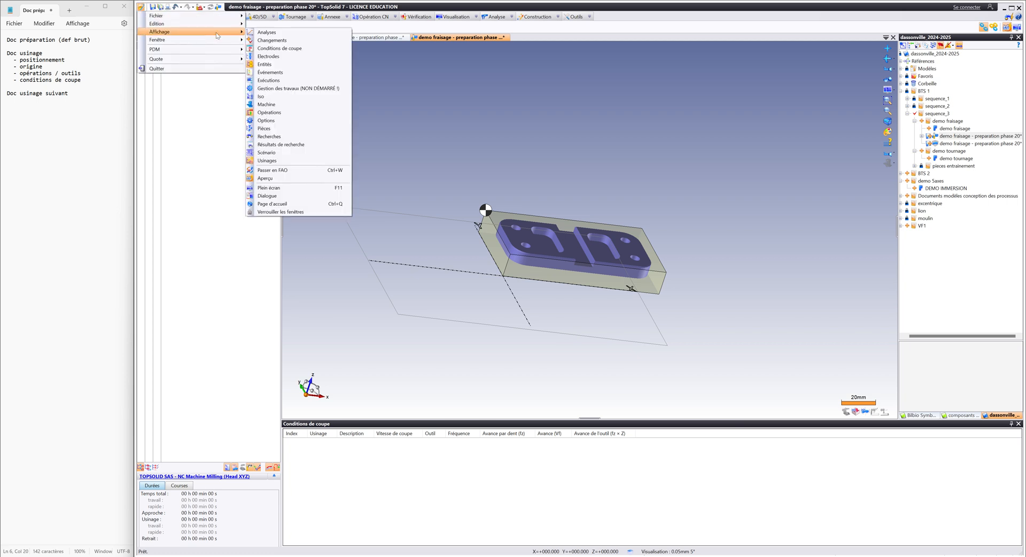
click(297, 161)
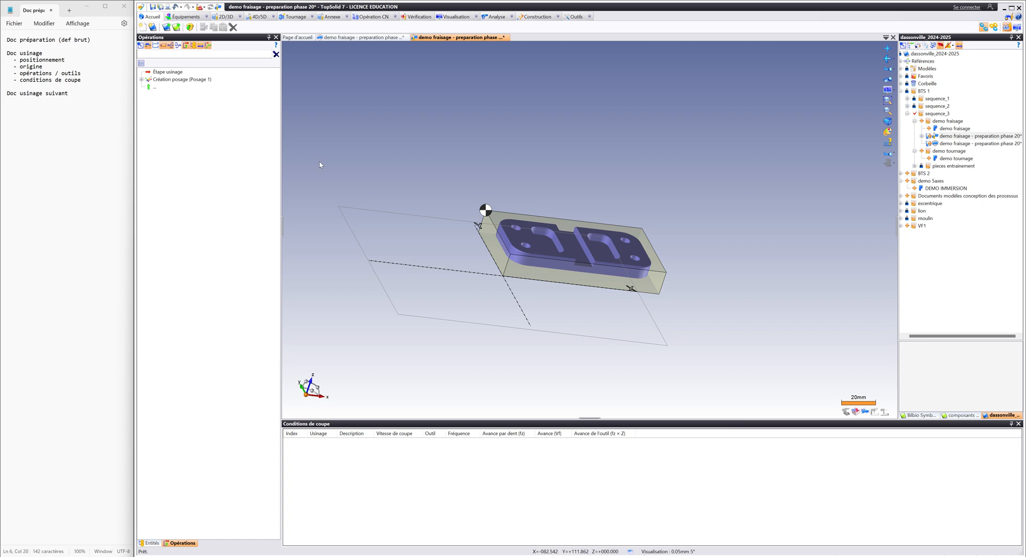
click(141, 8)
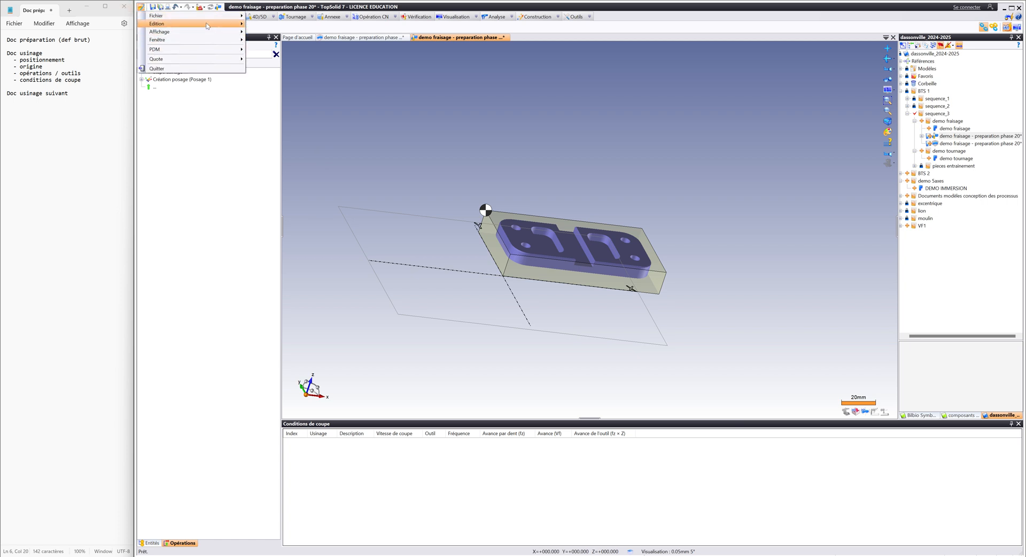
mouse_move(216, 32)
click(298, 160)
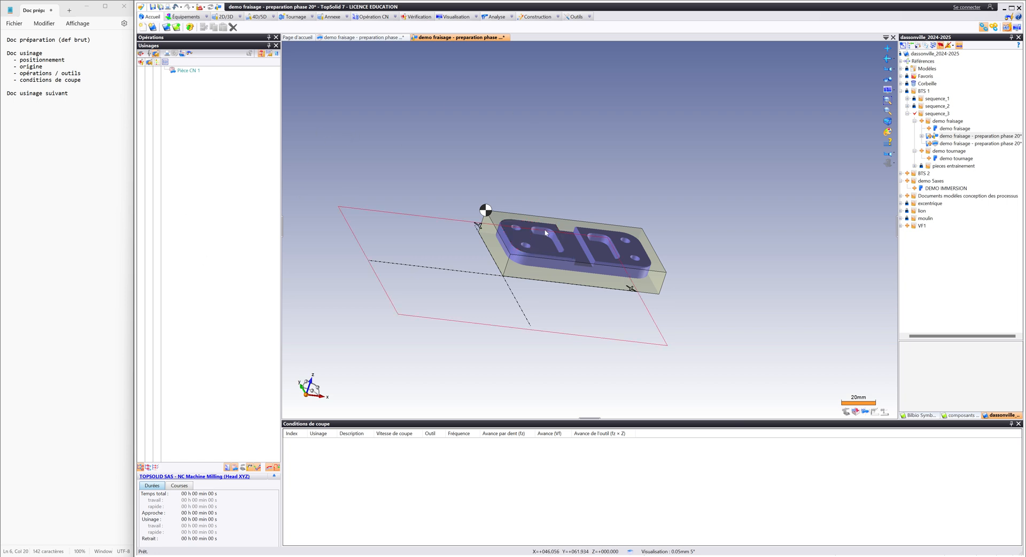
Step: Examine the machining operations offered for the part's top face and those available under 2D/3D
scroll(544, 187, up, 3)
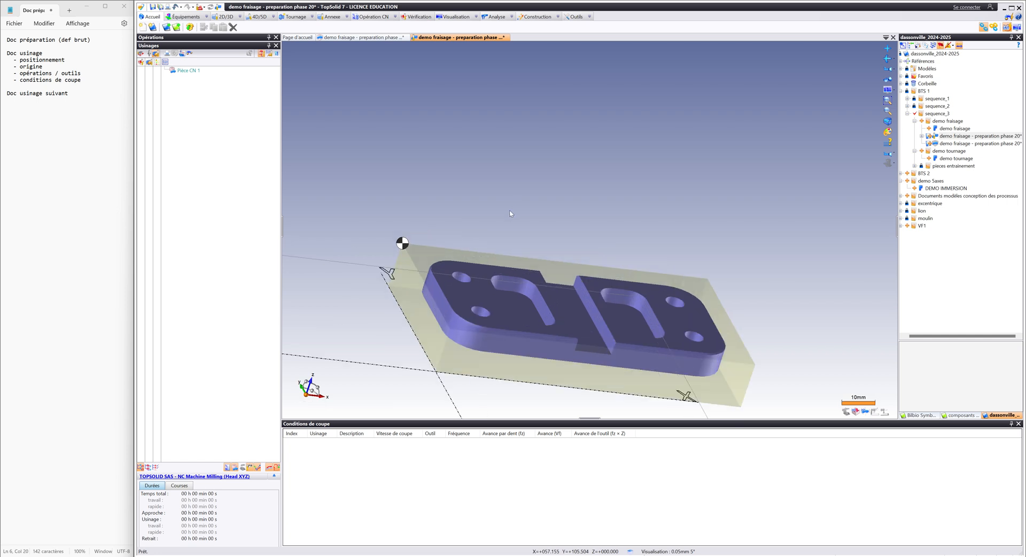
middle_drag(559, 318, 684, 271)
middle_drag(603, 307, 571, 255)
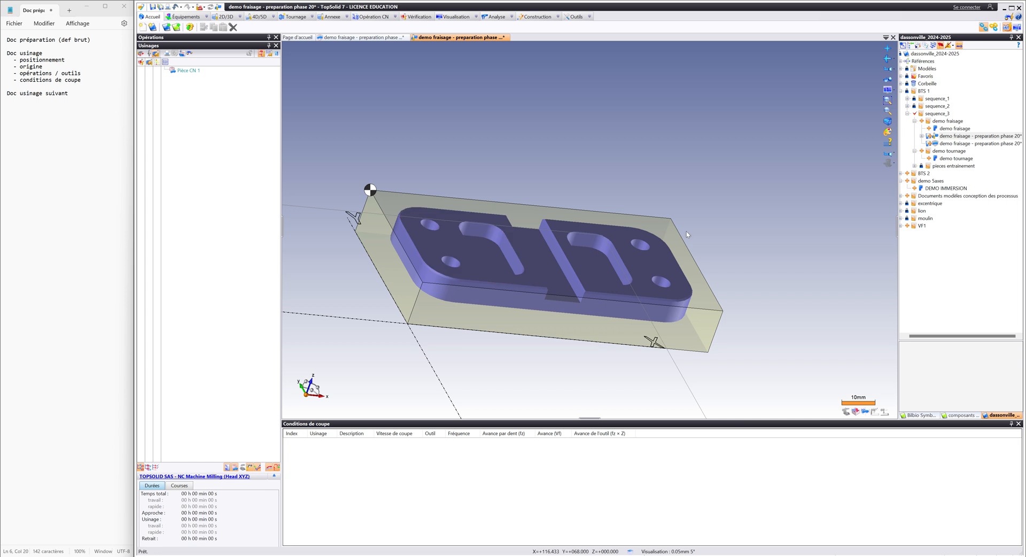
click(450, 214)
right_click(450, 213)
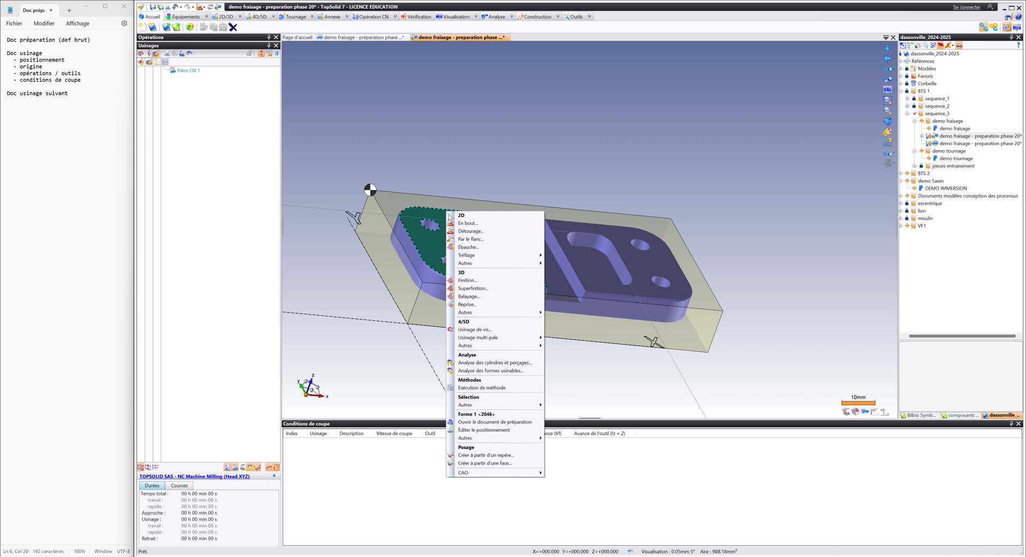
click(488, 127)
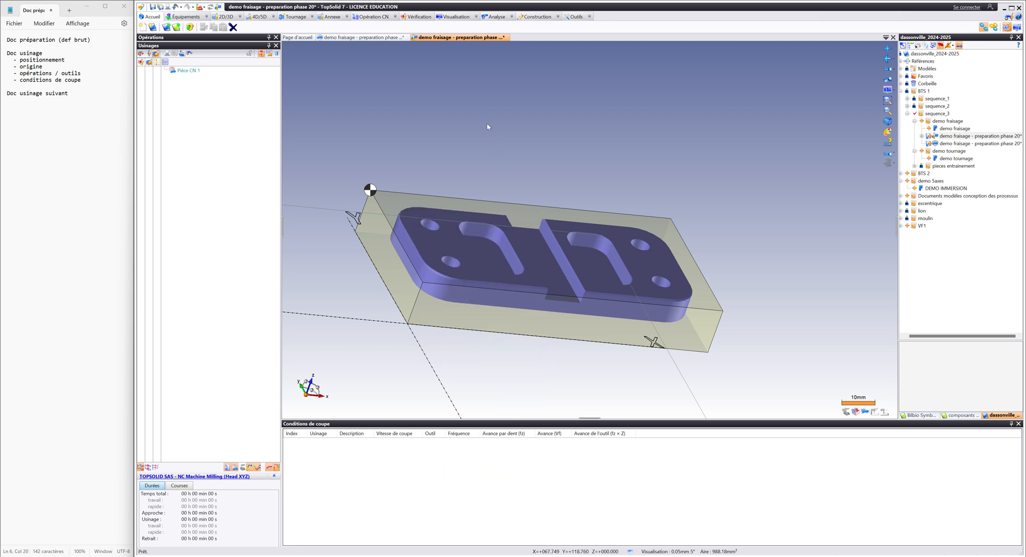
click(239, 17)
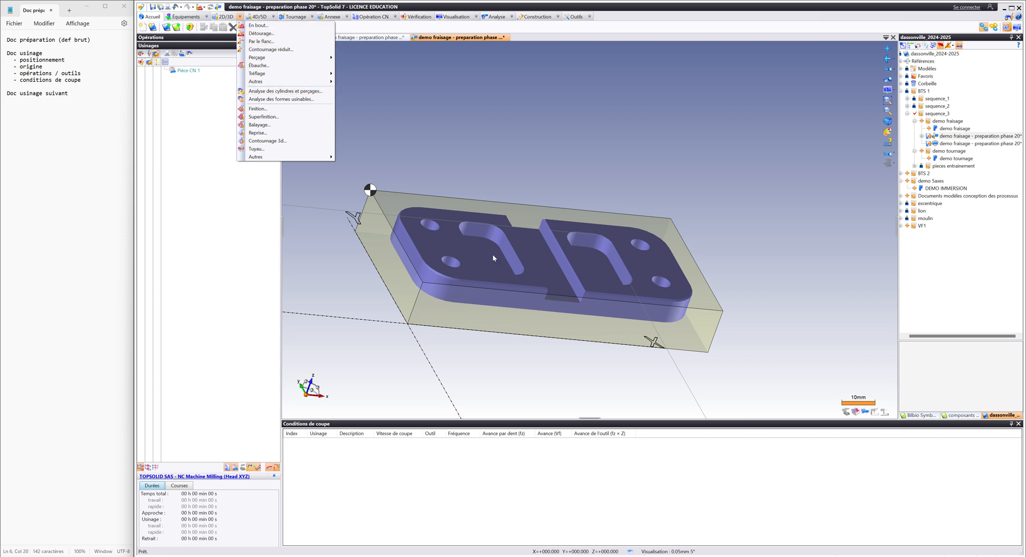
click(471, 207)
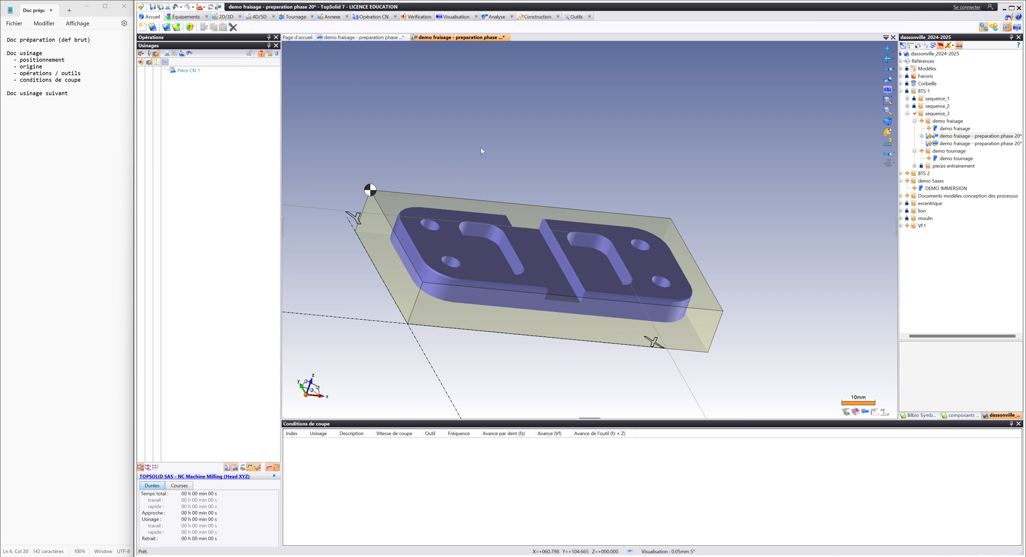
click(447, 239)
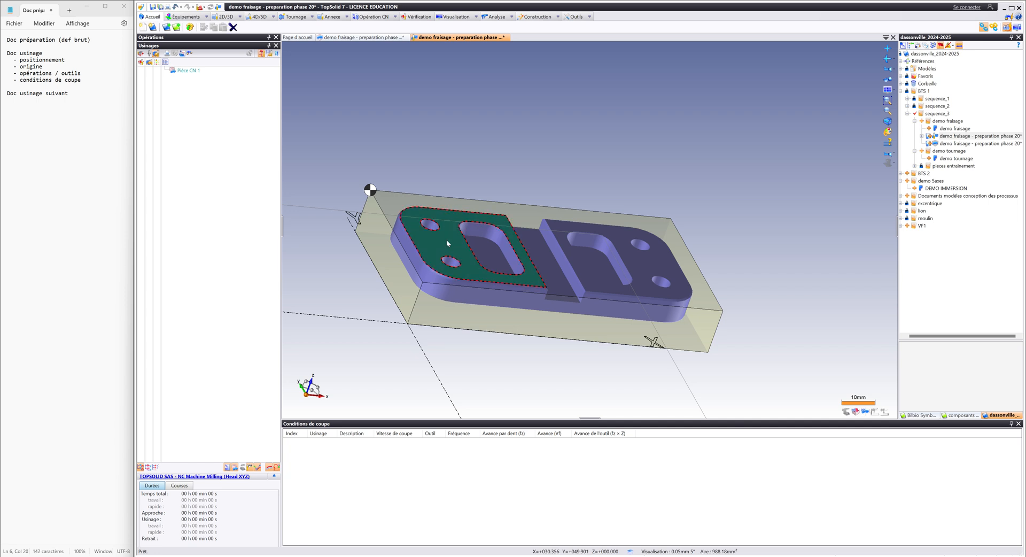
right_click(447, 239)
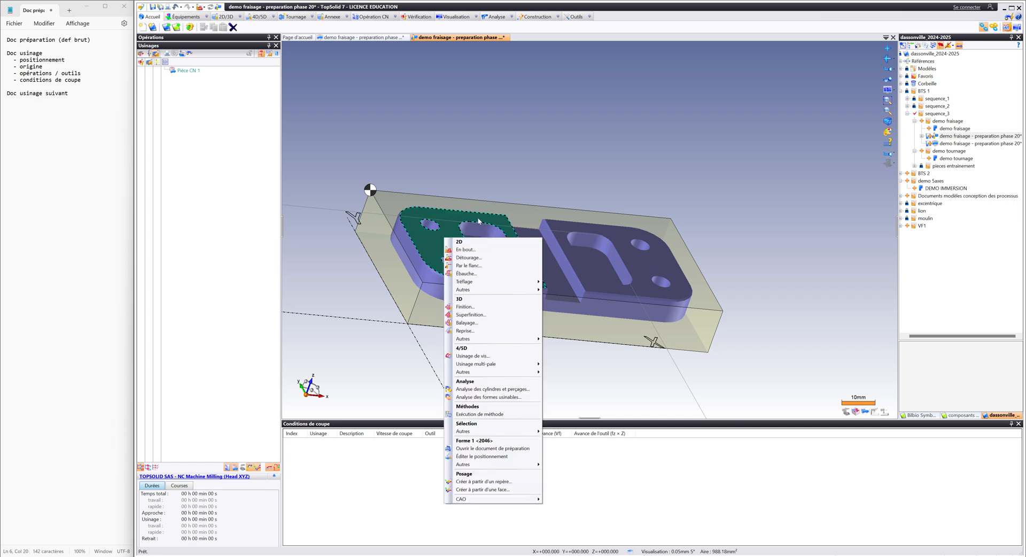
click(457, 250)
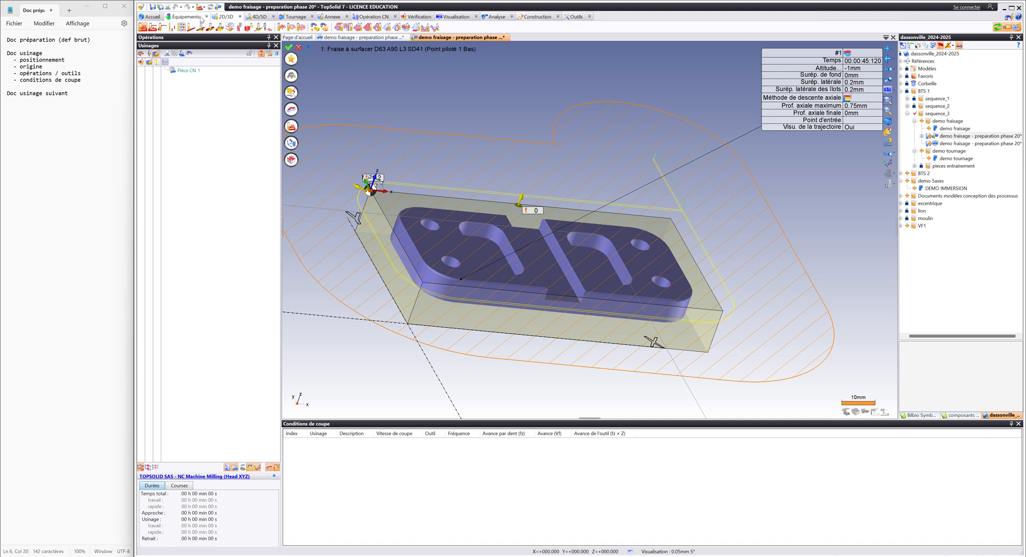
Step: Review the milling cutters and drills listed in the tool manager, including the D50, D20 and D8 tools, and close it
click(177, 17)
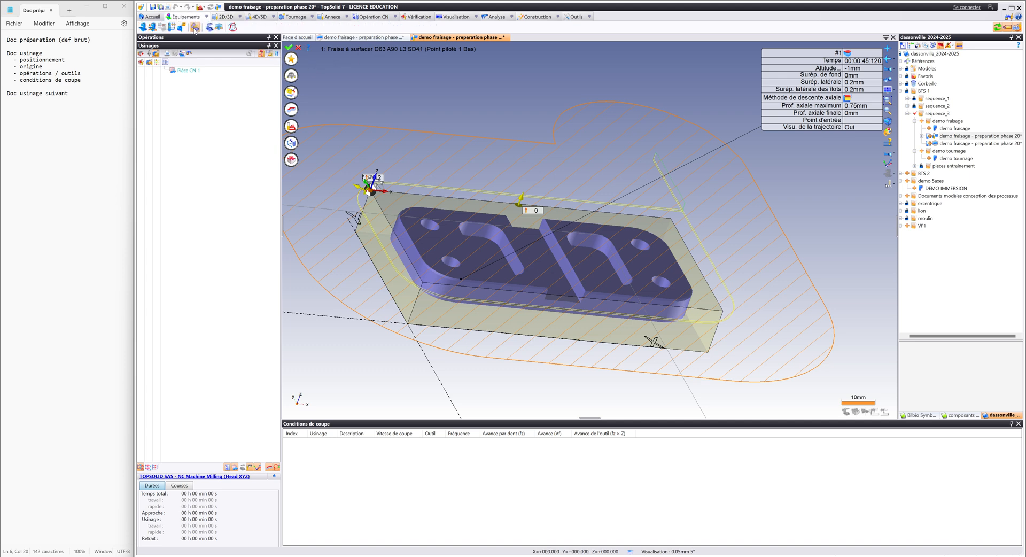
click(195, 28)
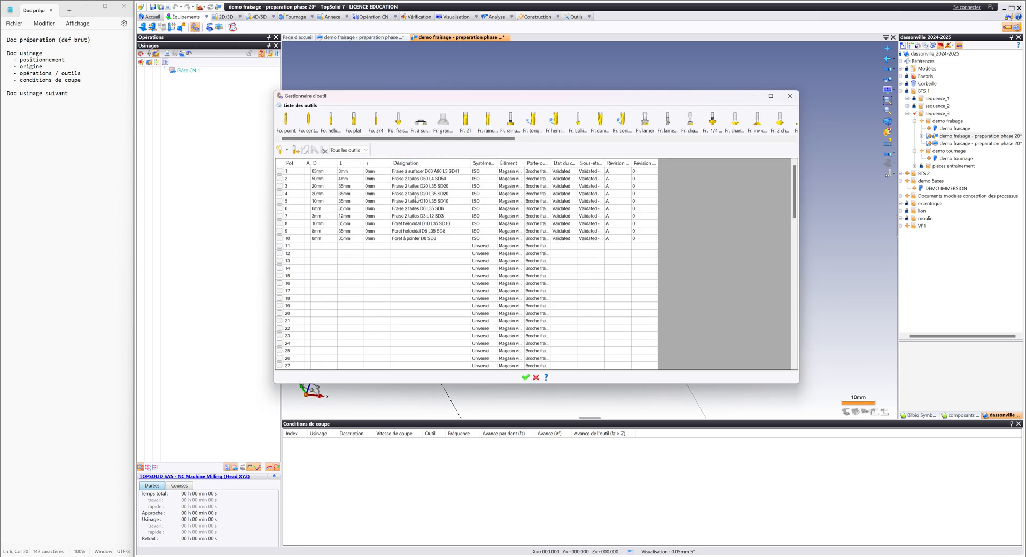
click(453, 180)
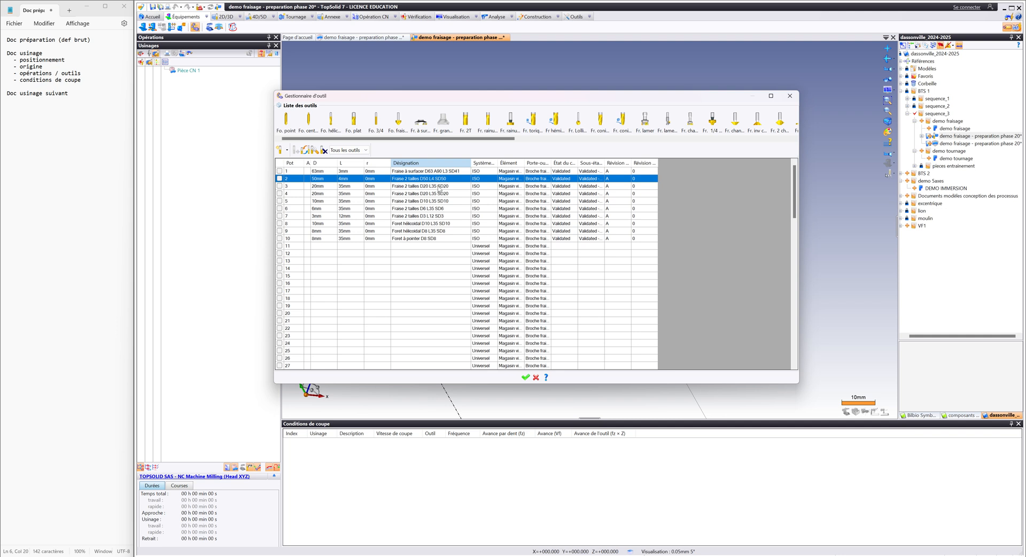
click(447, 186)
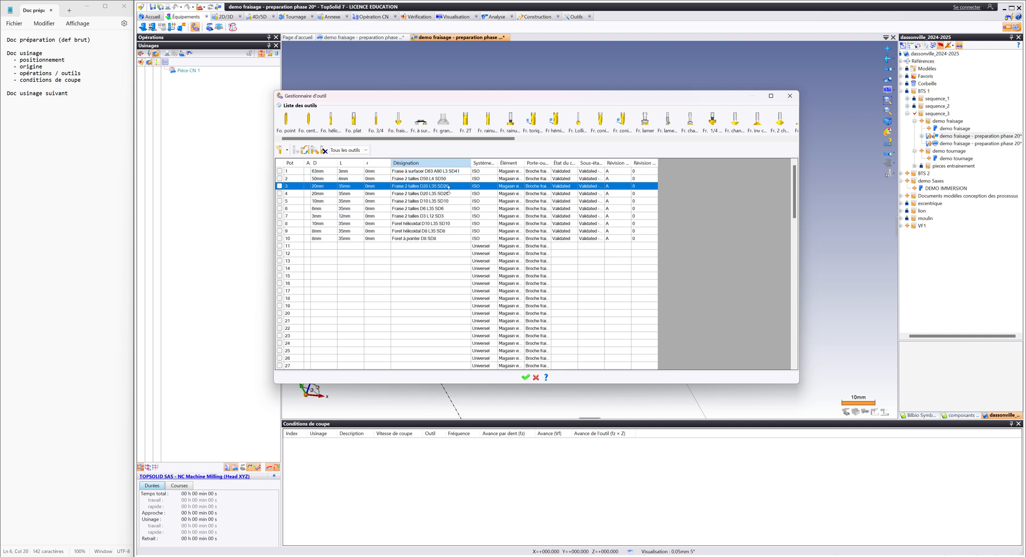
click(450, 193)
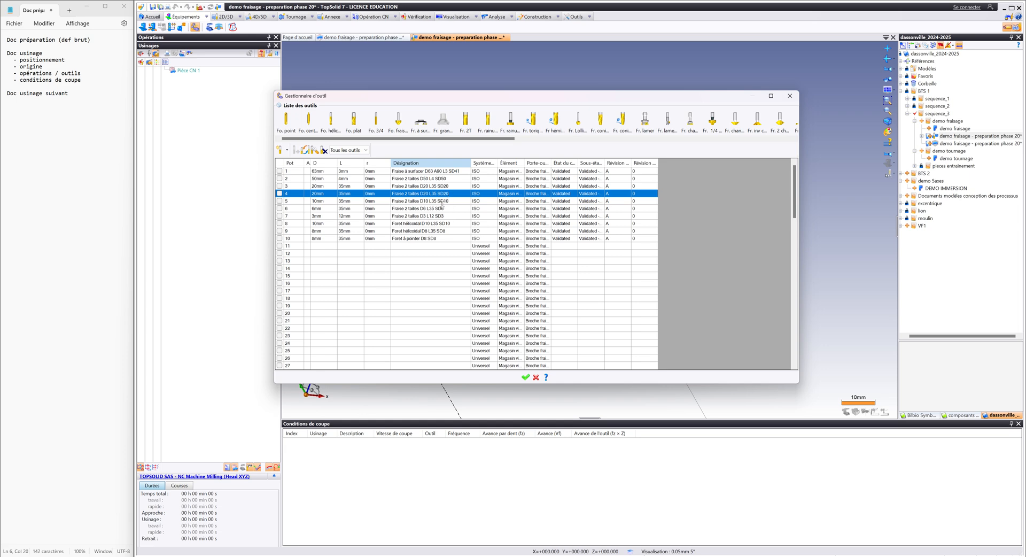
click(449, 238)
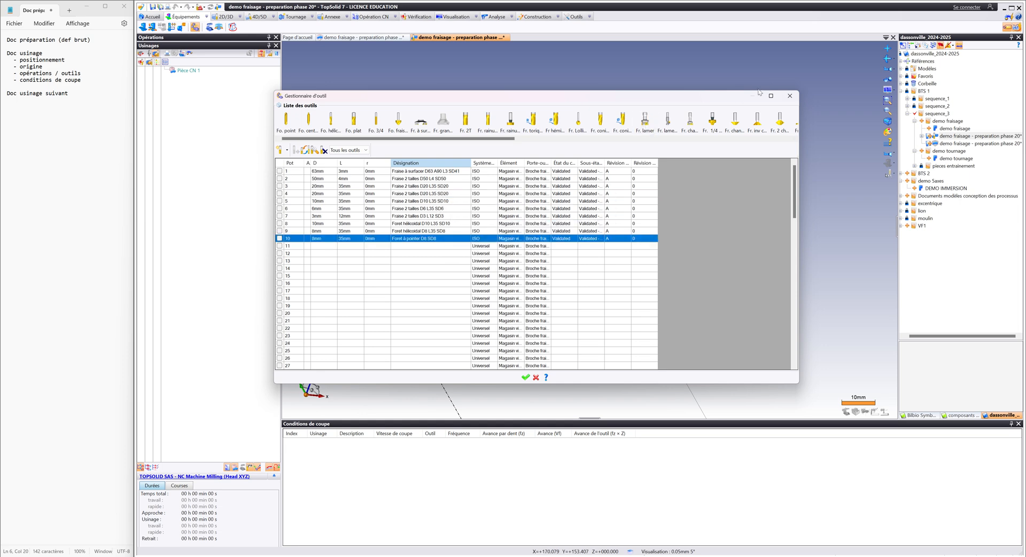
click(790, 96)
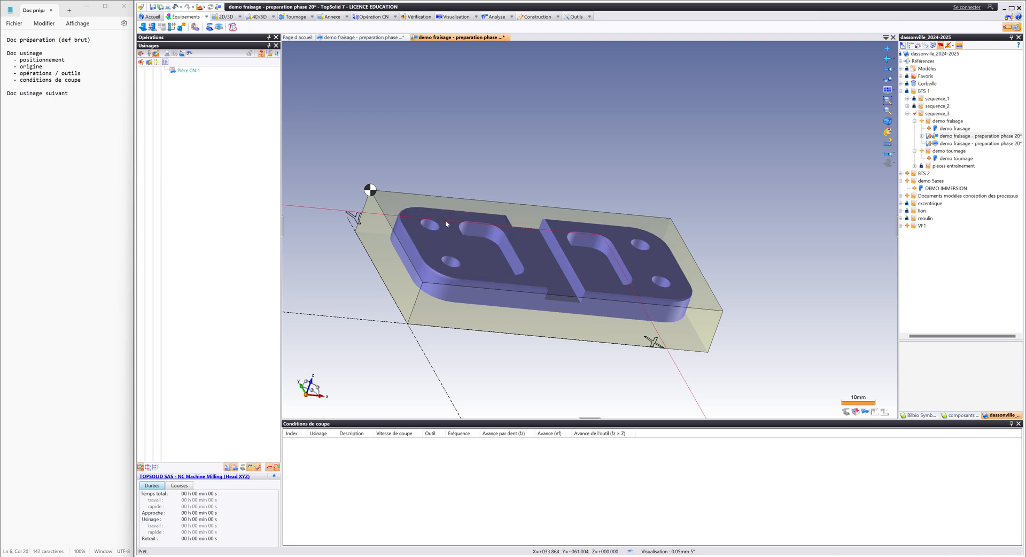
Step: Start an end milling operation (En bout) on the part's top face on the origin side of the central groove
right_click(445, 220)
click(426, 244)
right_click(426, 244)
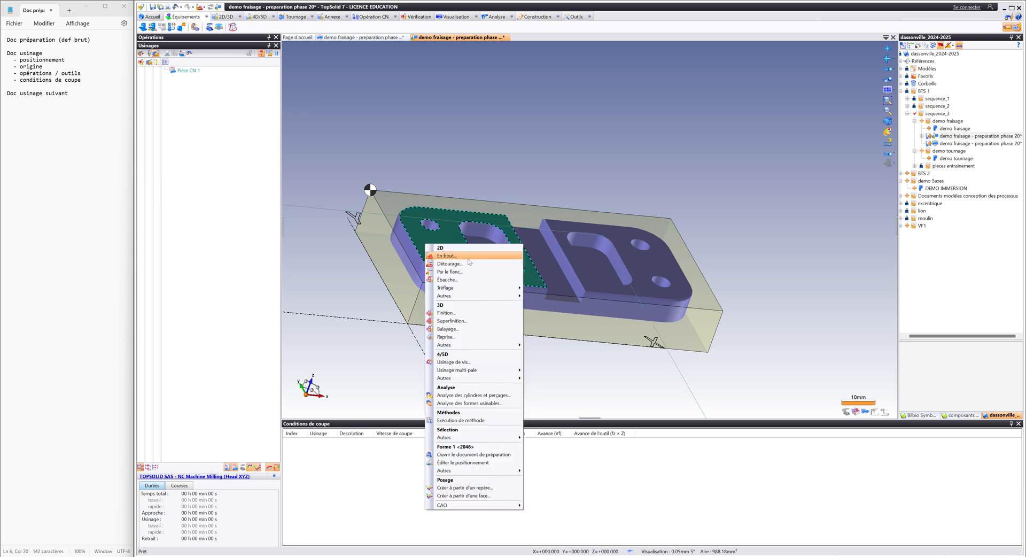
click(475, 257)
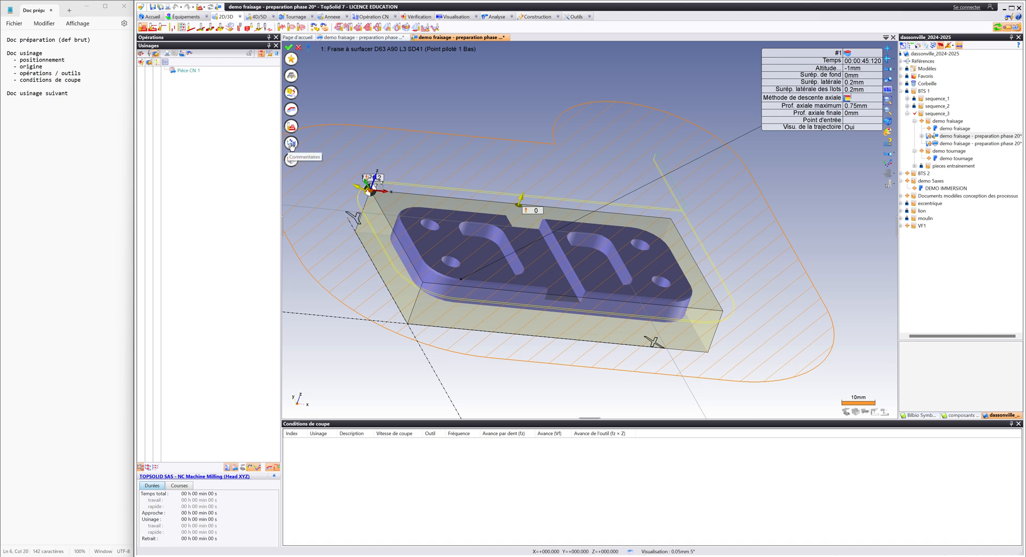
Step: Examine the end milling operation's ISO and note comment settings and its general properties
click(291, 144)
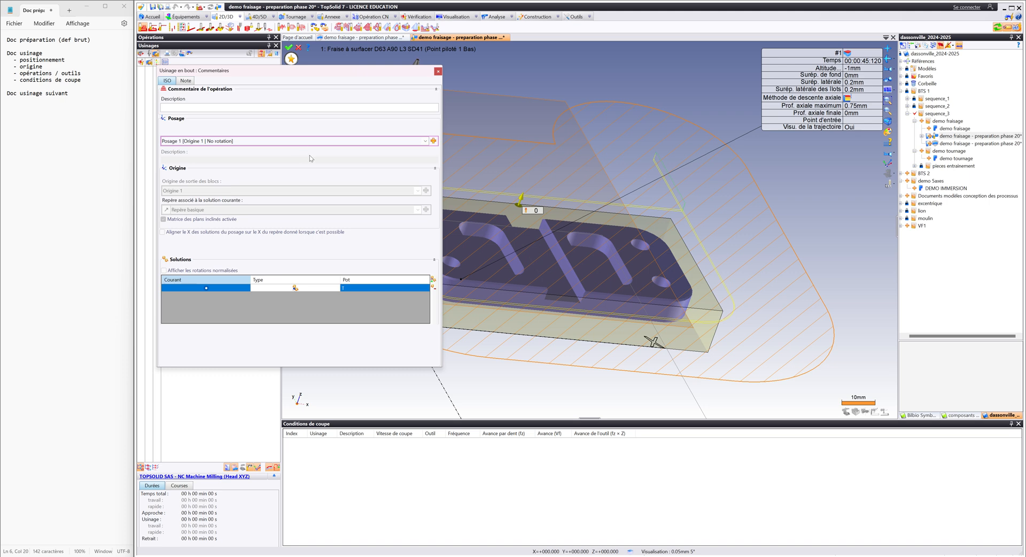
drag(441, 367, 335, 361)
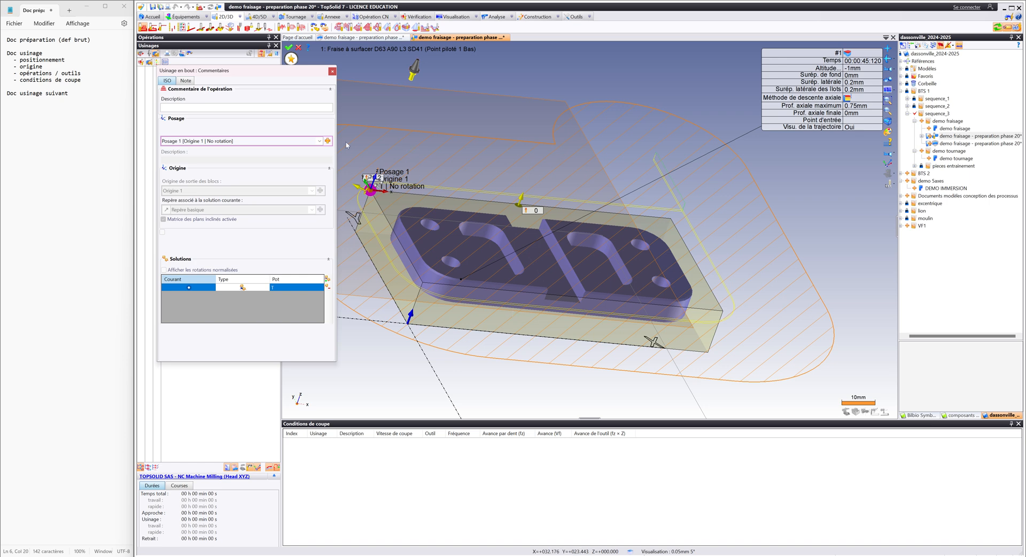
click(187, 81)
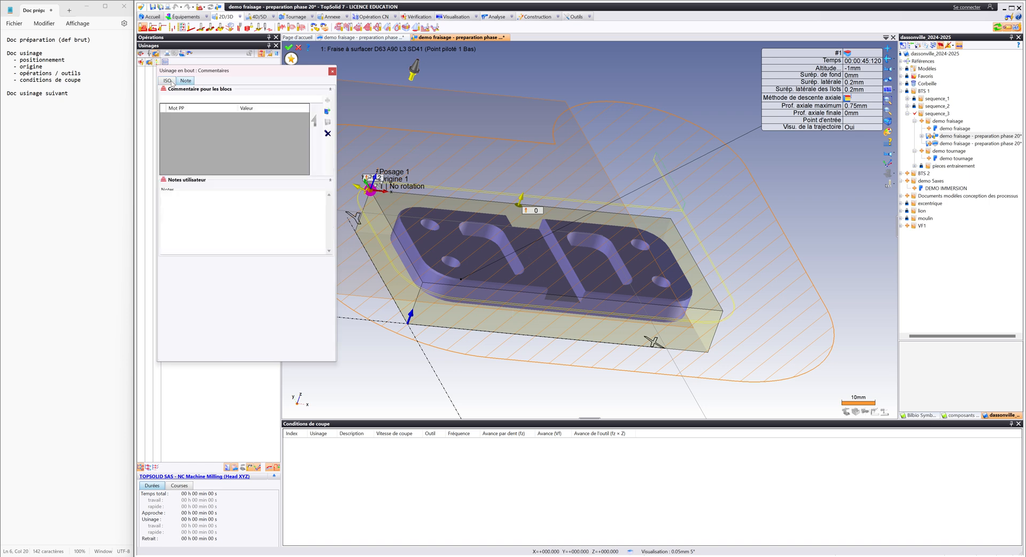
click(167, 81)
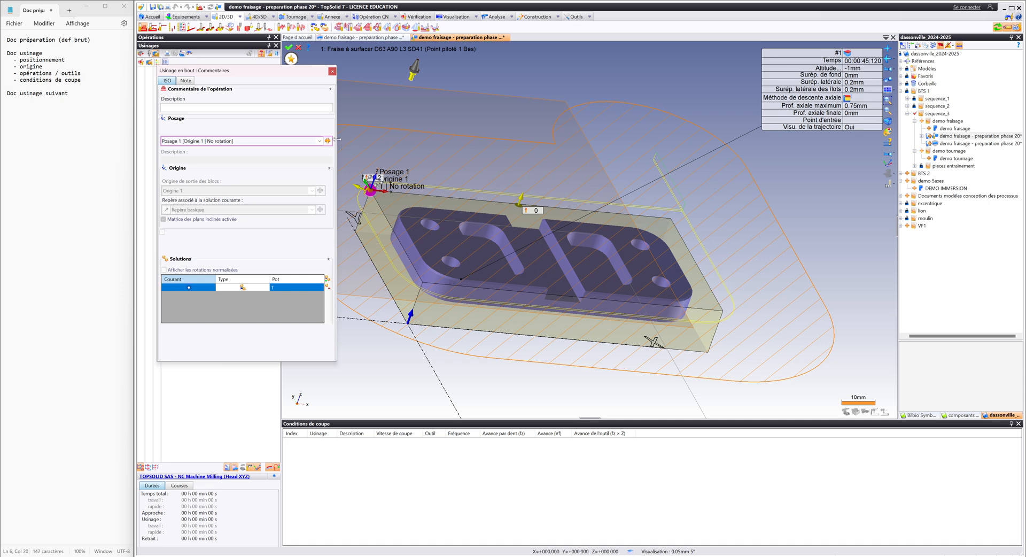
click(331, 72)
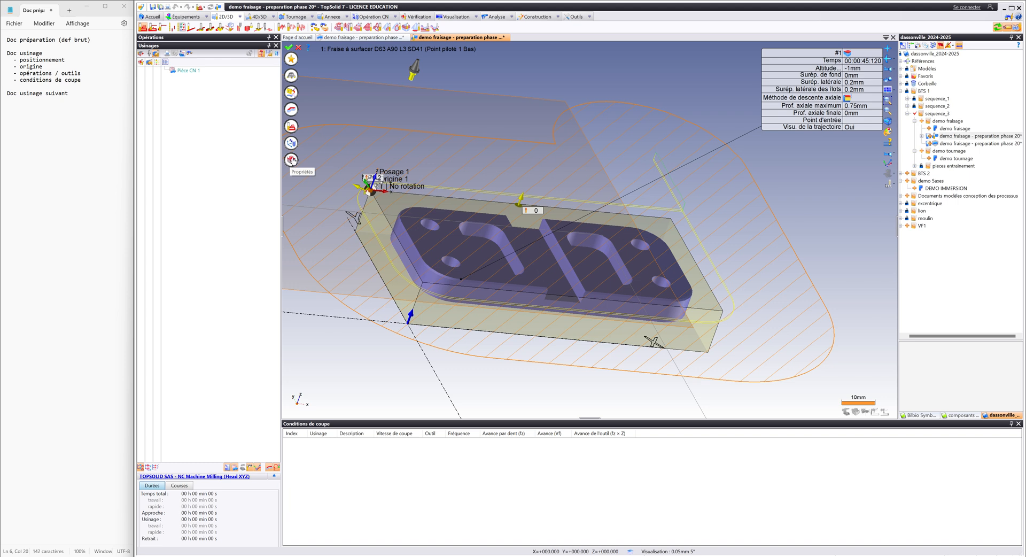
click(292, 160)
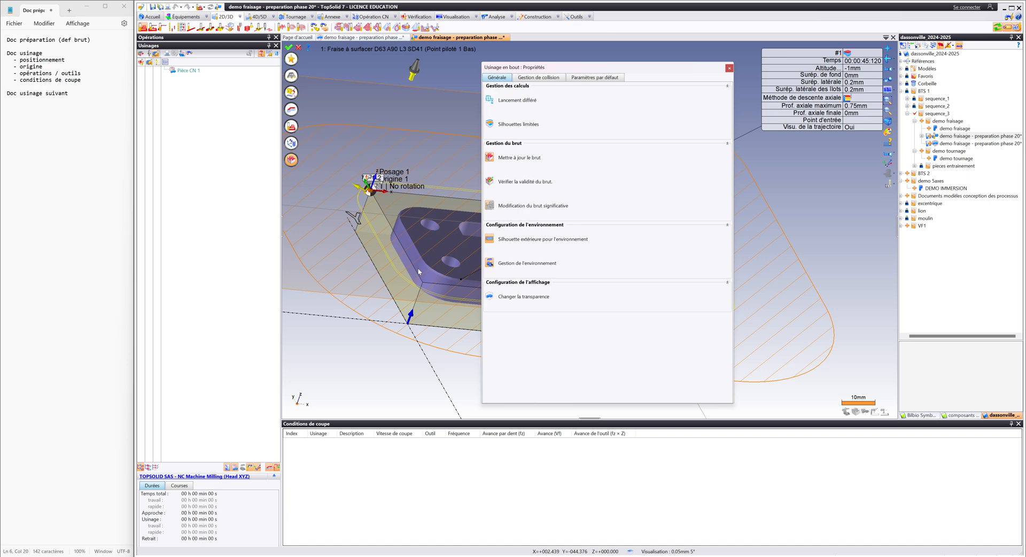
click(729, 68)
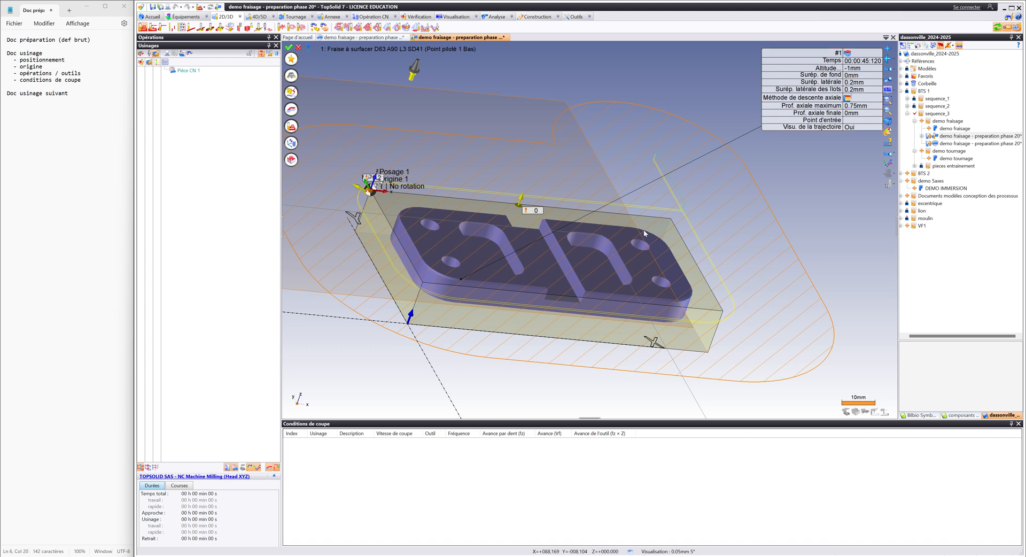
Step: Set the facing operation's bottom stock allowance (Surép. de fond) to 0.5 mm while viewing the part from the front
click(889, 70)
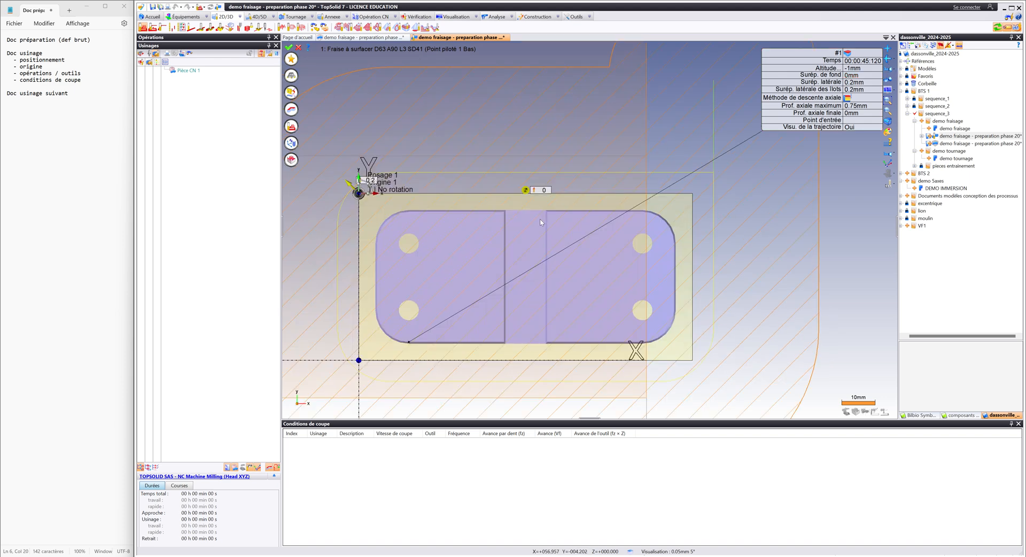
key(2)
scroll(452, 198, up, 5)
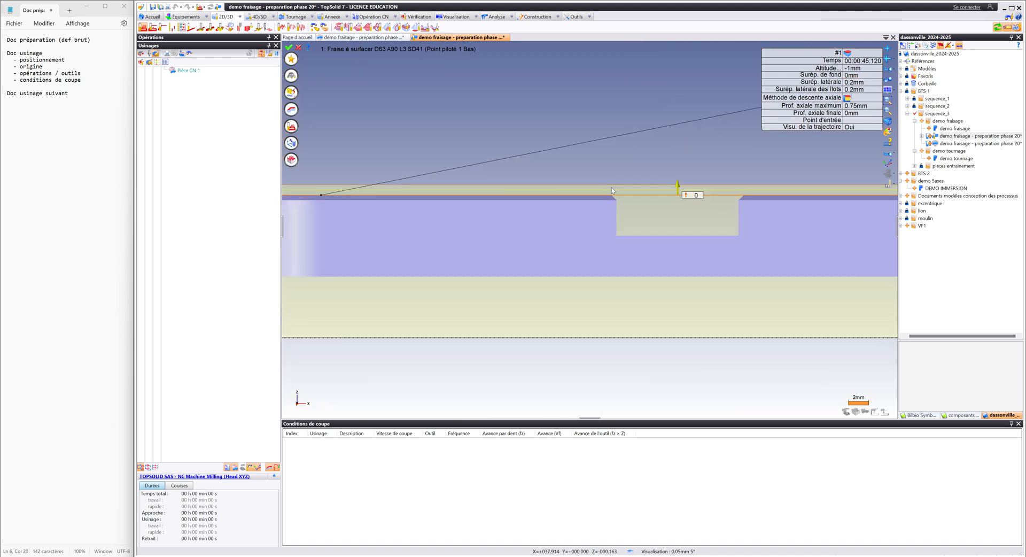
scroll(611, 188, up, 5)
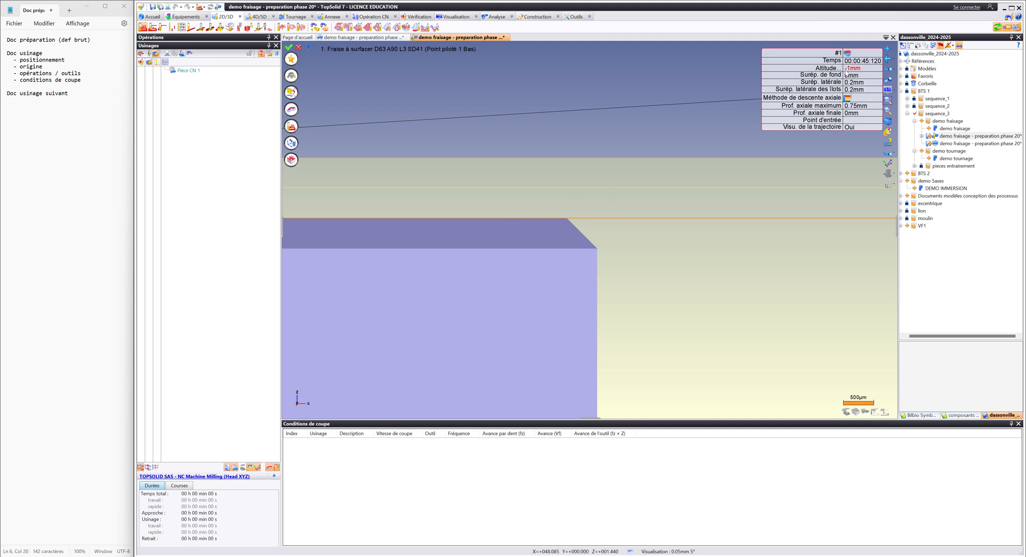
click(852, 77)
text(0.5)
key(Return)
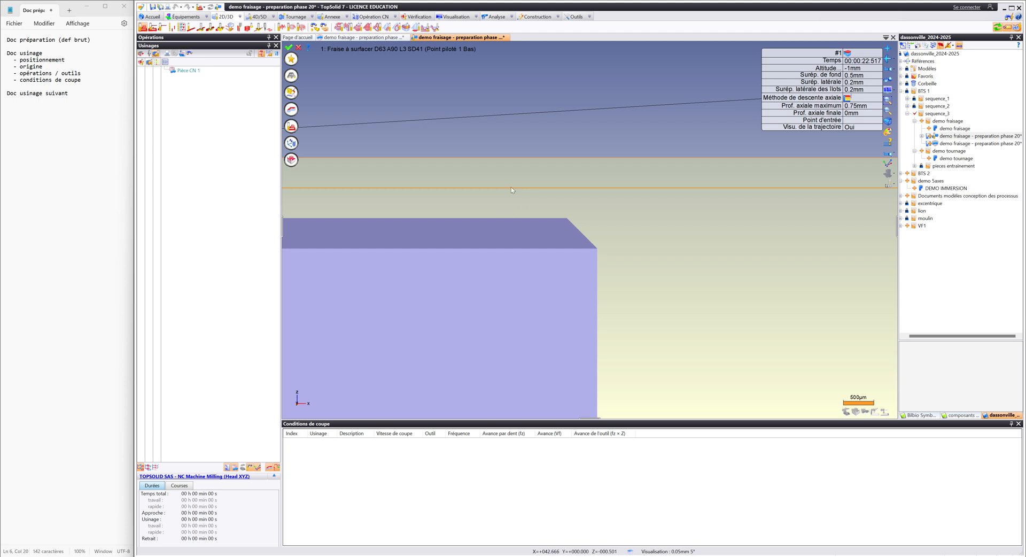
Step: Reset the bottom stock allowance (Surép. de fond) to 0 mm
click(848, 76)
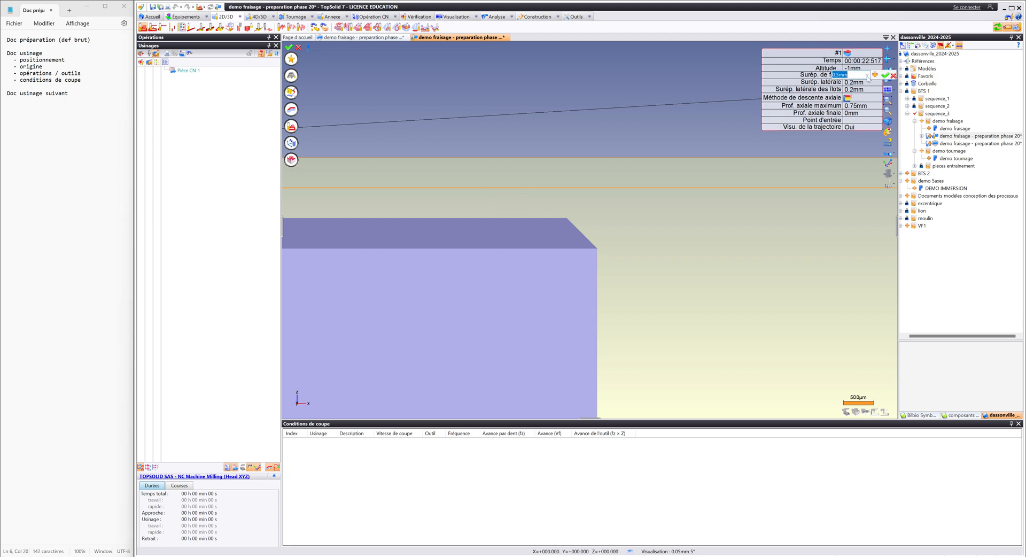
text(0)
key(Return)
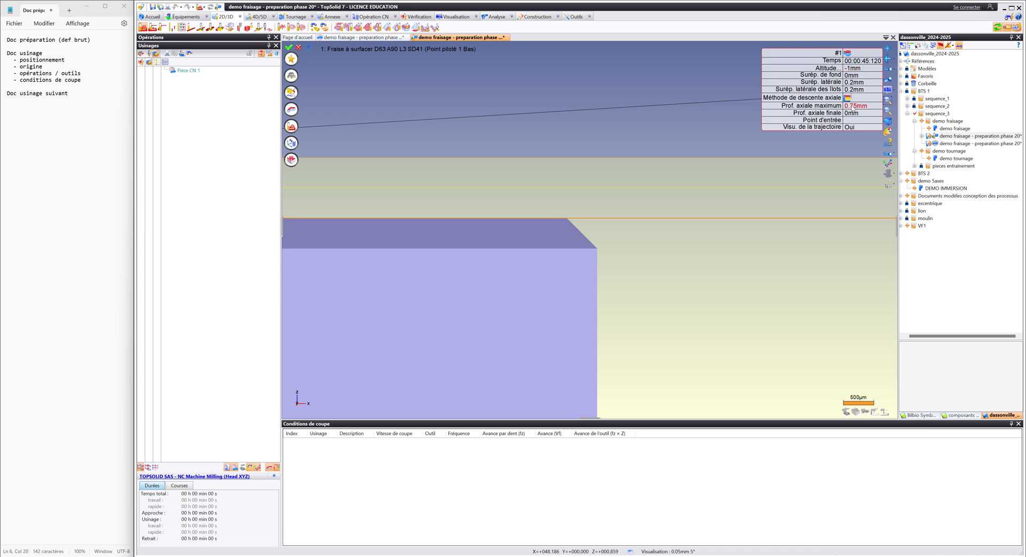
Step: Set the facing operation's maximum axial depth (Prof. axiale maximum) to 1 mm
scroll(727, 138, down, 4)
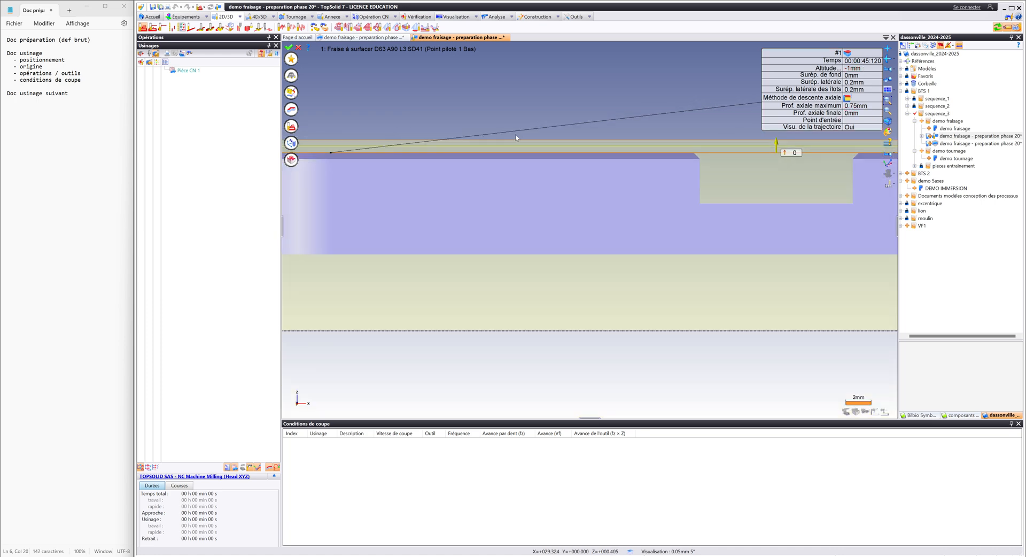
middle_drag(525, 126, 569, 165)
scroll(579, 159, down, 3)
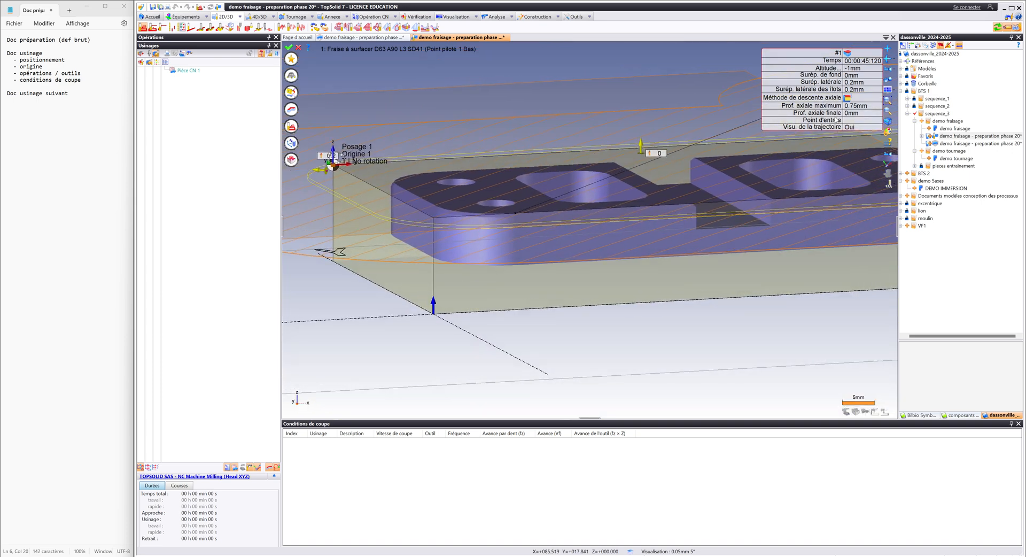
click(856, 106)
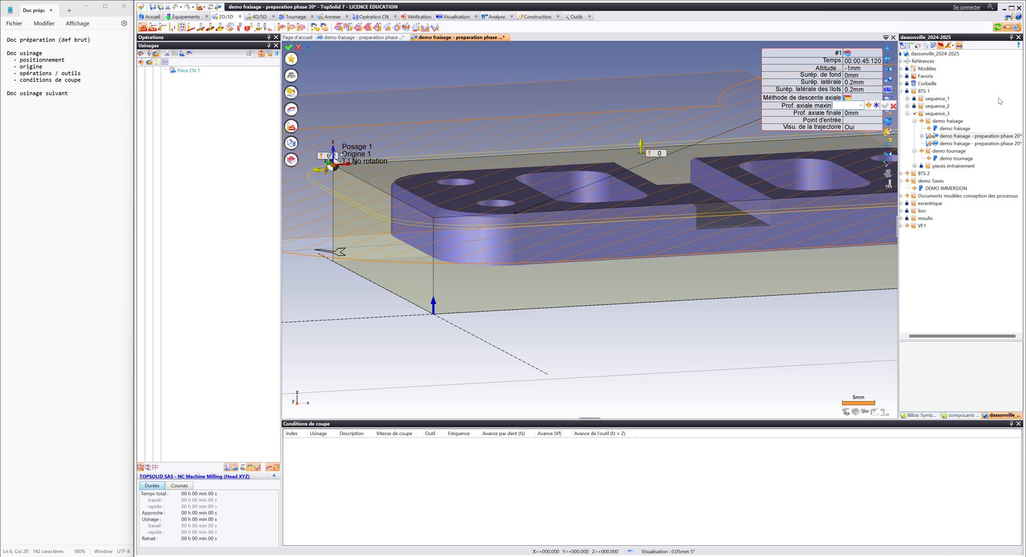
text(1)
key(Return)
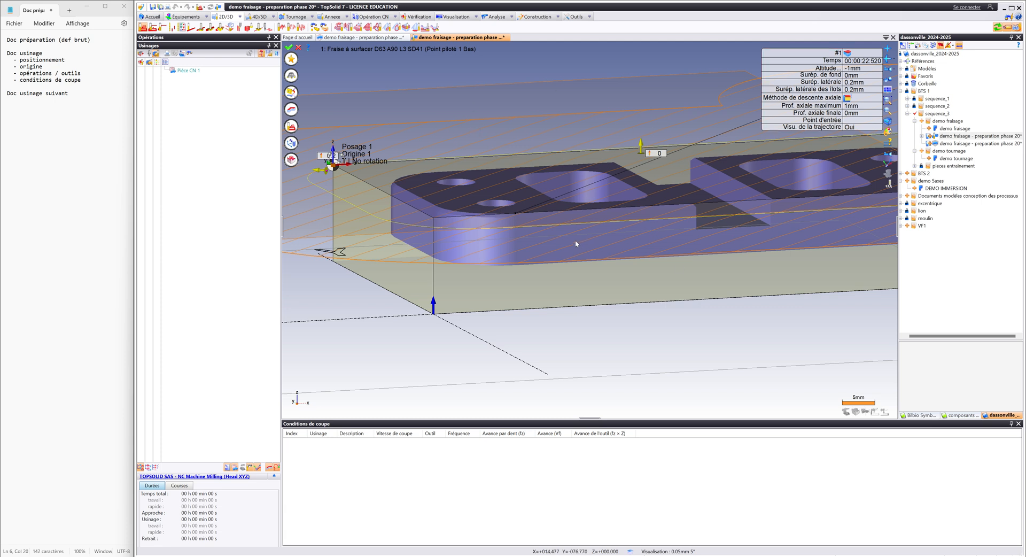
Step: Set the final axial depth (Prof. axiale finale) to 0.2 mm and inspect the toolpath passes near the part's rounded corner
click(849, 113)
text(0.2)
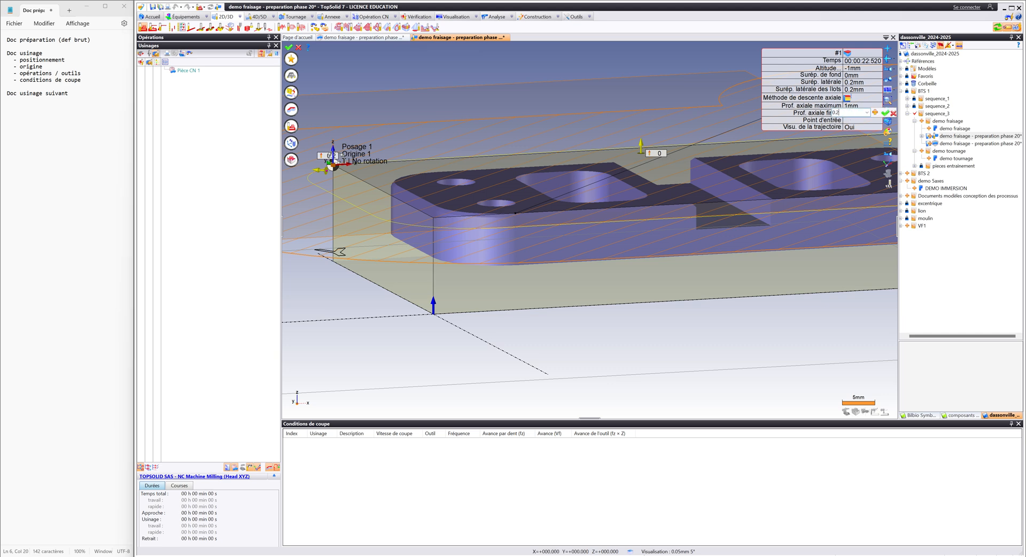
key(Return)
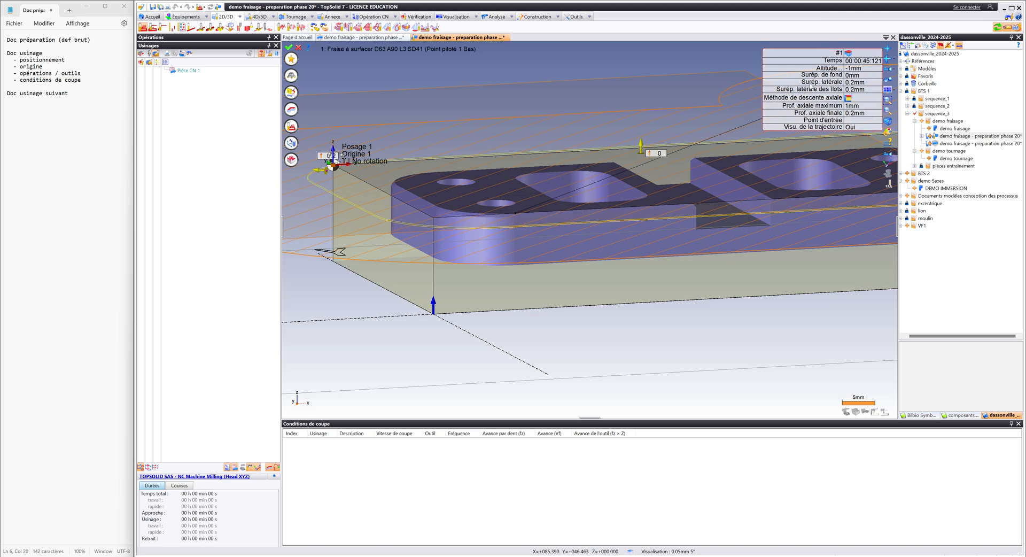
scroll(481, 199, up, 5)
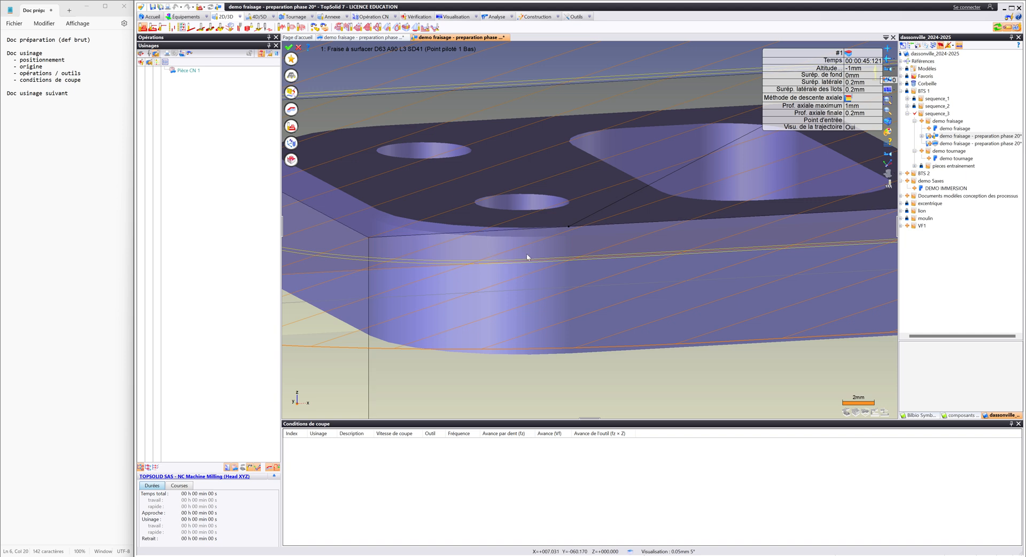
scroll(707, 174, down, 3)
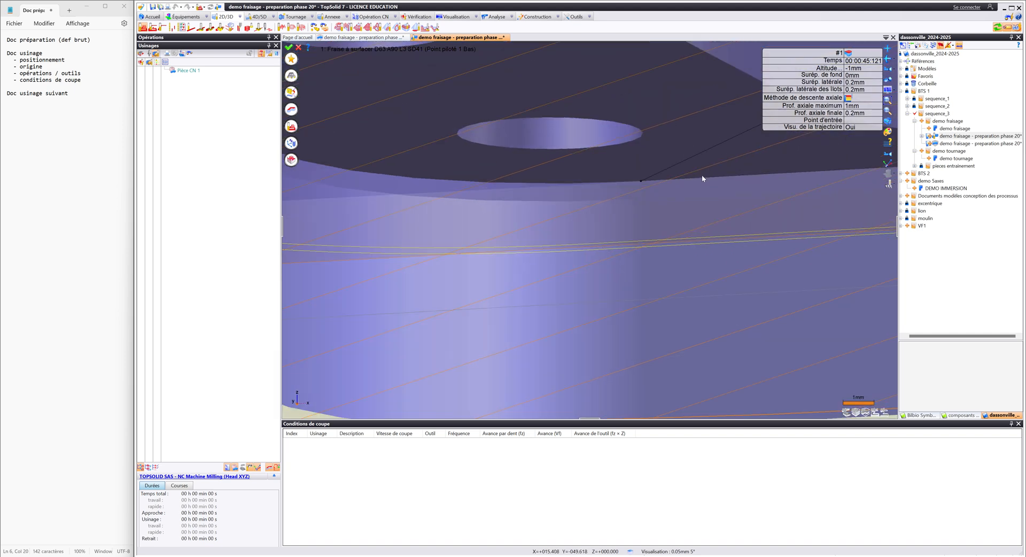
middle_drag(638, 169, 572, 199)
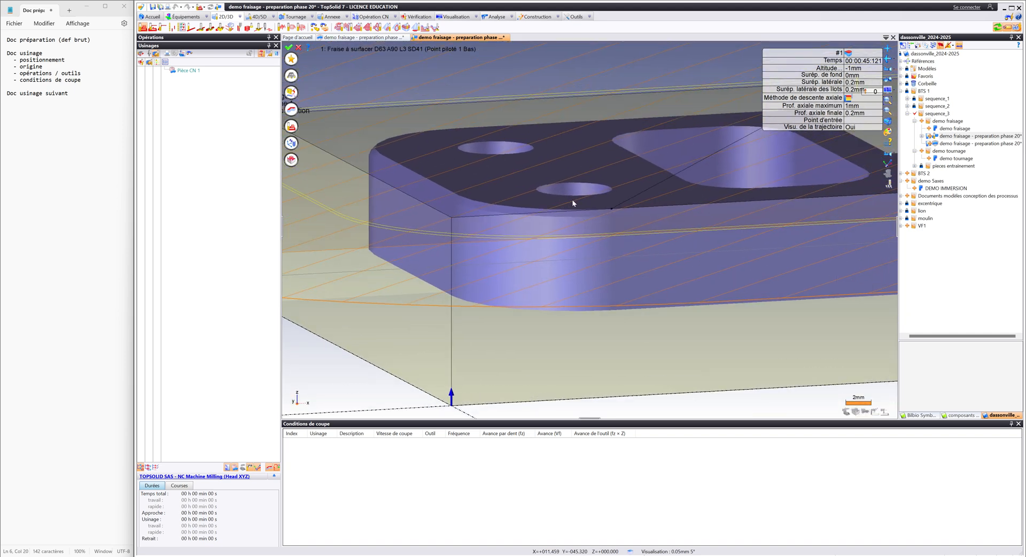
scroll(573, 199, down, 3)
scroll(643, 194, up, 3)
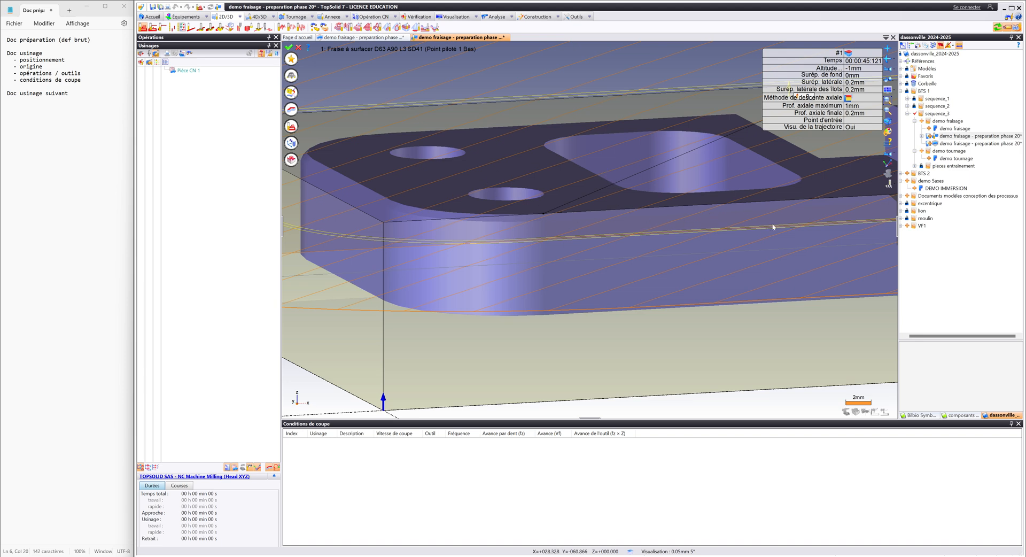
Step: Review the facing toolpath over the whole part and stock, and validate the facing operation
scroll(728, 234, down, 5)
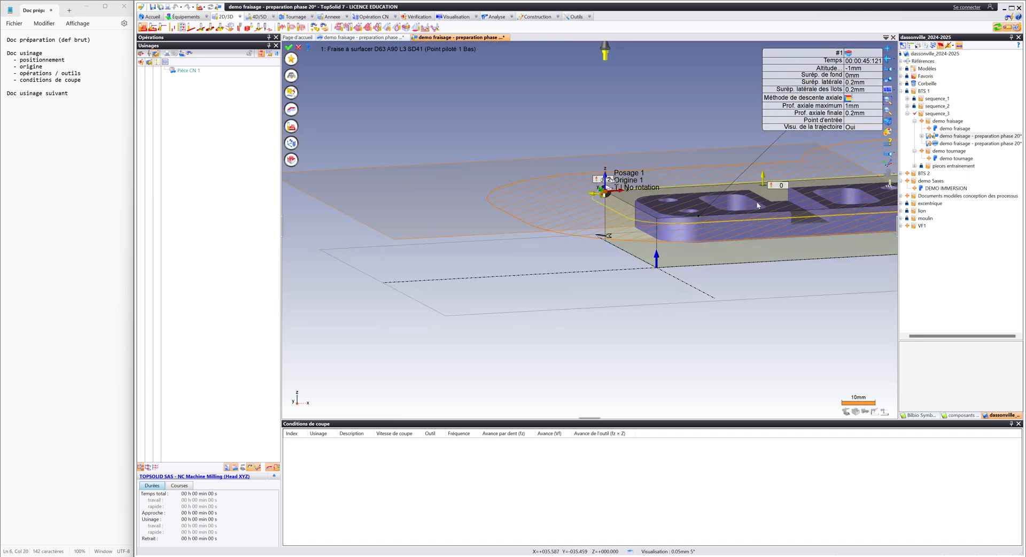
right_drag(727, 234, 748, 263)
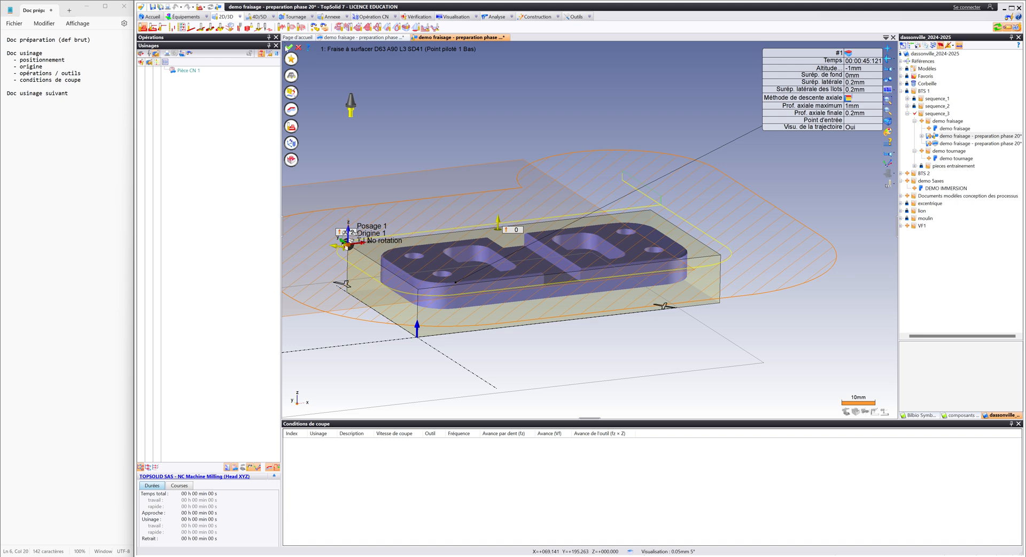
click(287, 48)
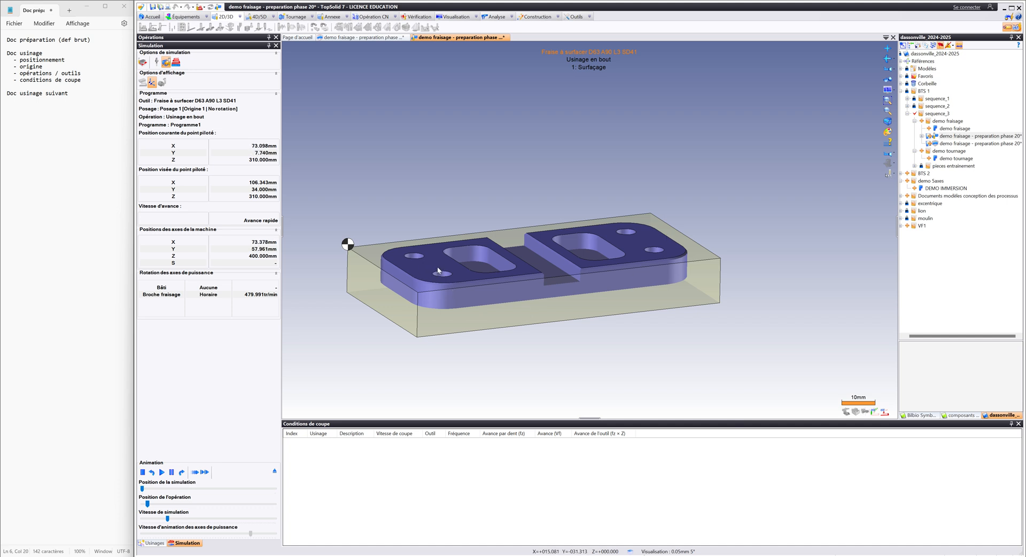
Step: Watch the facing simulation at an increased simulation speed until the tool retracts, and close the simulation
scroll(516, 216, down, 10)
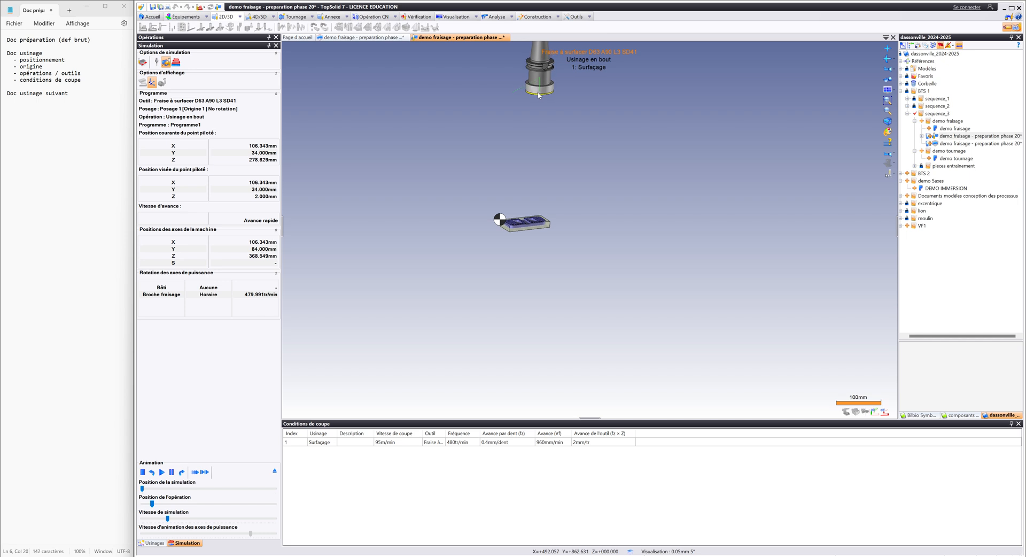
scroll(540, 160, up, 3)
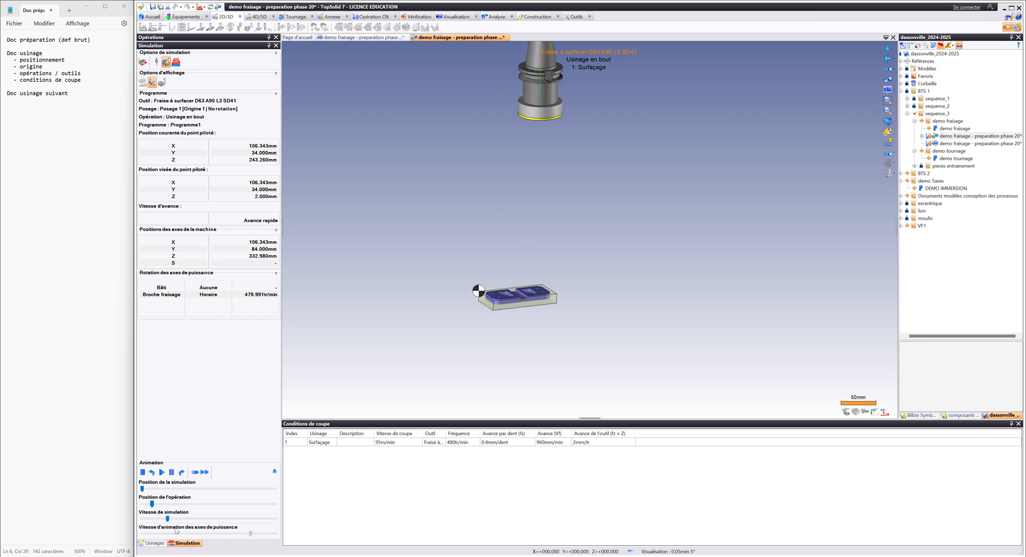
drag(167, 518, 194, 519)
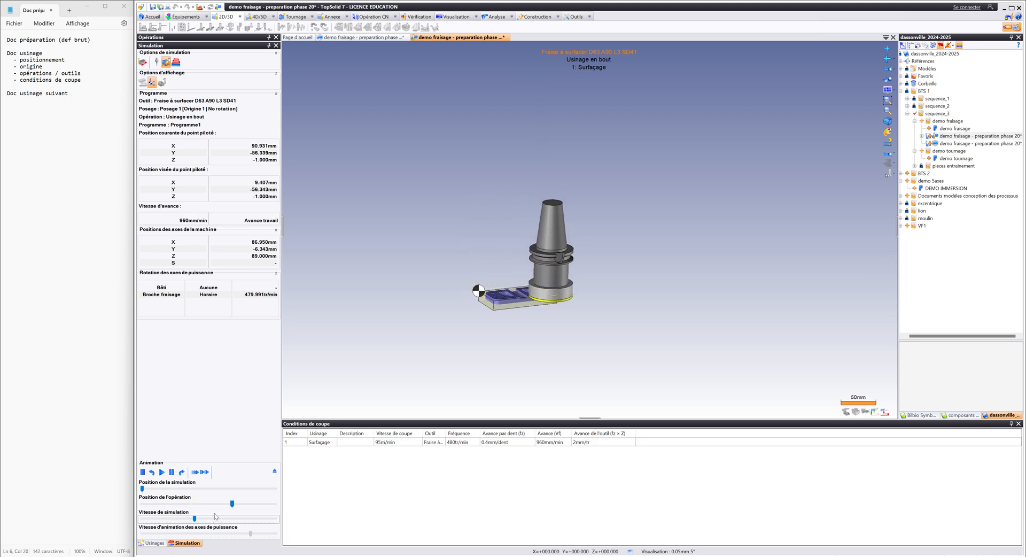
click(214, 517)
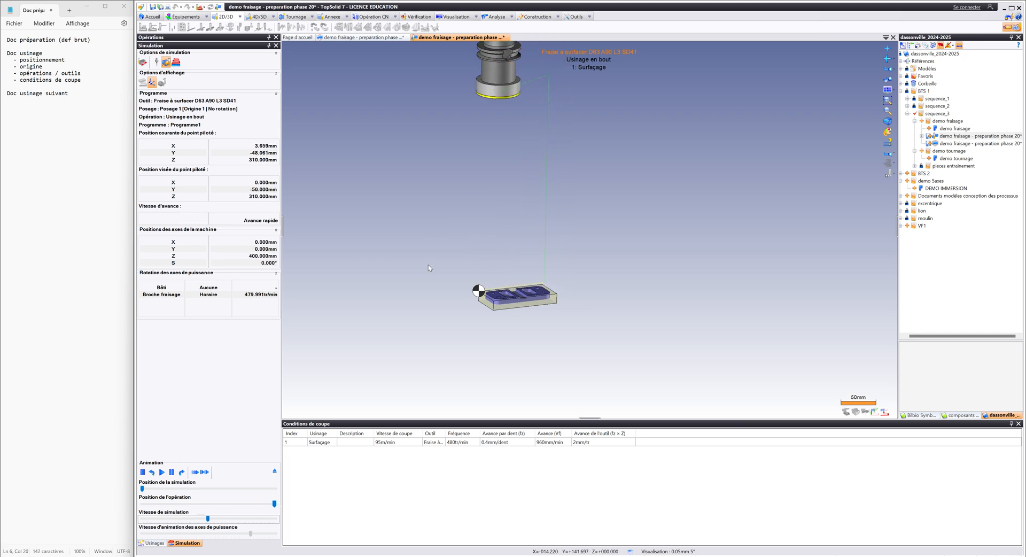
right_click(463, 219)
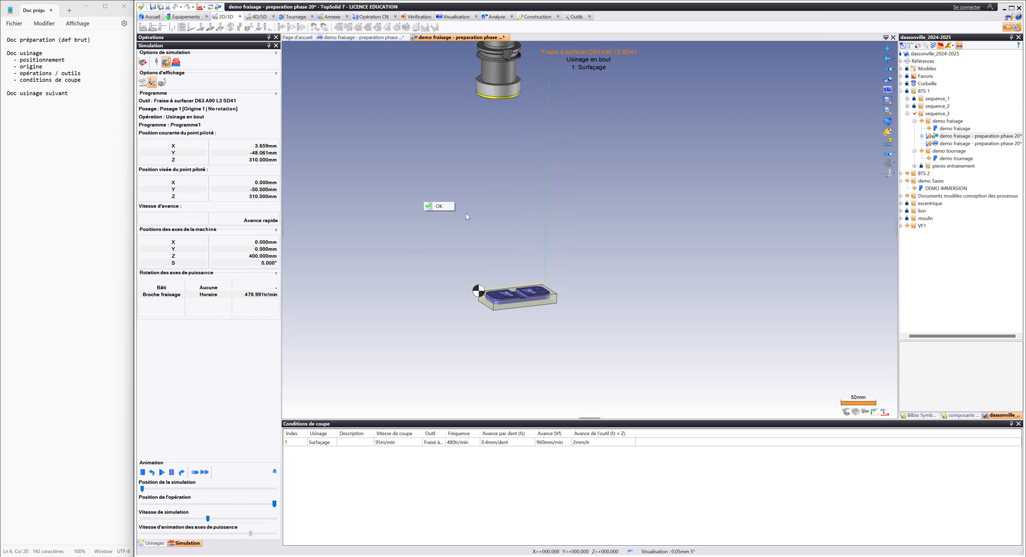
click(444, 206)
Step: Start a Détourage (contour milling) operation on the short side face of the part
scroll(553, 278, up, 5)
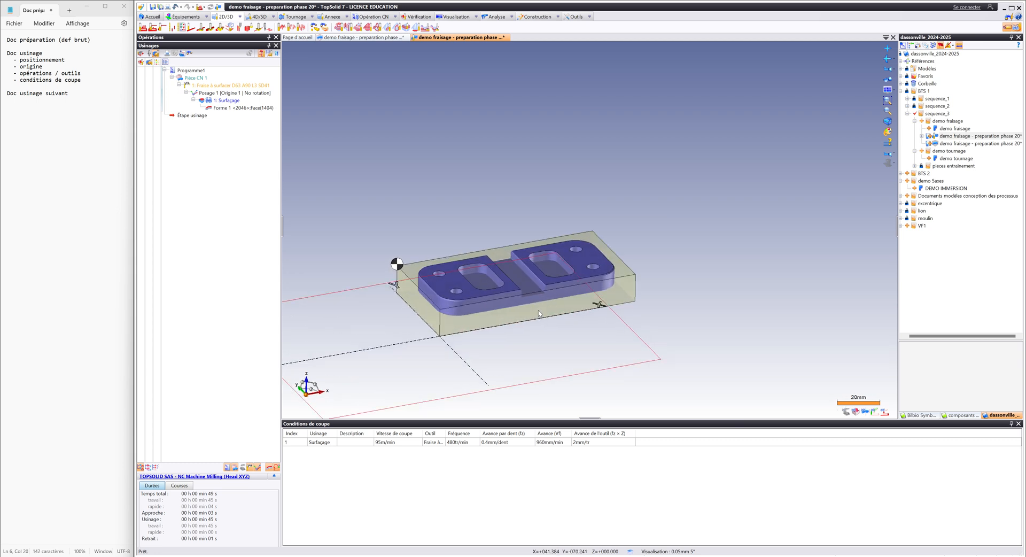
mouse_move(556, 305)
middle_down()
mouse_move(524, 316)
mouse_move(555, 307)
middle_up()
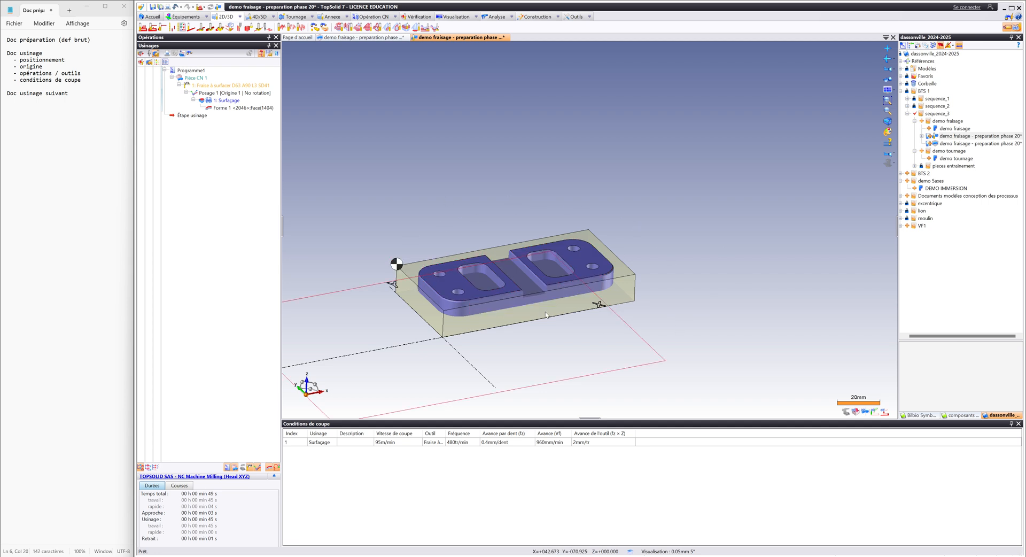
scroll(533, 355, up, 3)
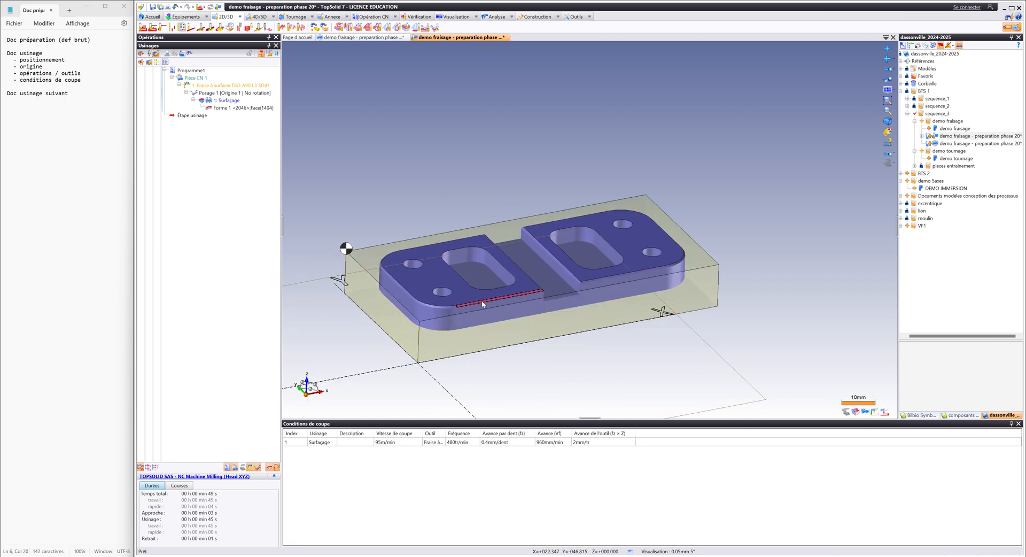
right_click(403, 297)
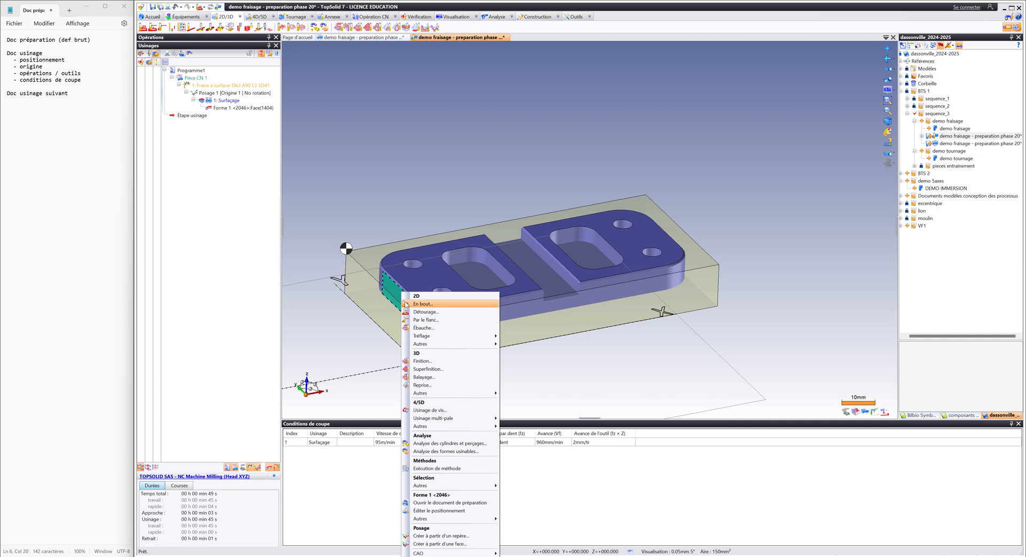
click(439, 314)
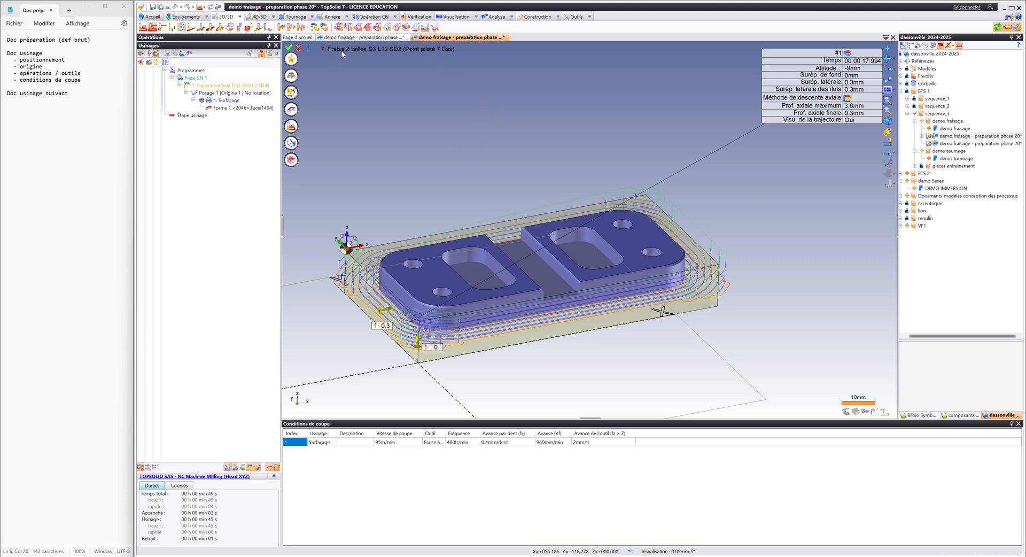
Step: Assign the D20 L35 SD20 end mill in pot 3 to the contouring operation and reload its cutting conditions
mouse_move(512, 187)
middle_down()
mouse_move(494, 210)
mouse_move(524, 167)
mouse_move(515, 191)
mouse_move(449, 207)
mouse_move(457, 190)
mouse_move(493, 185)
middle_up()
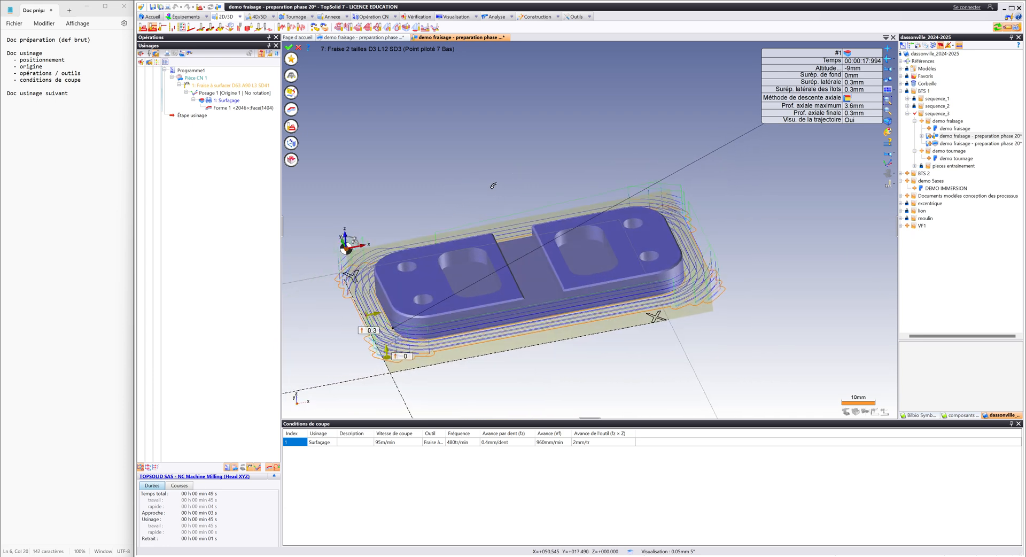
click(291, 76)
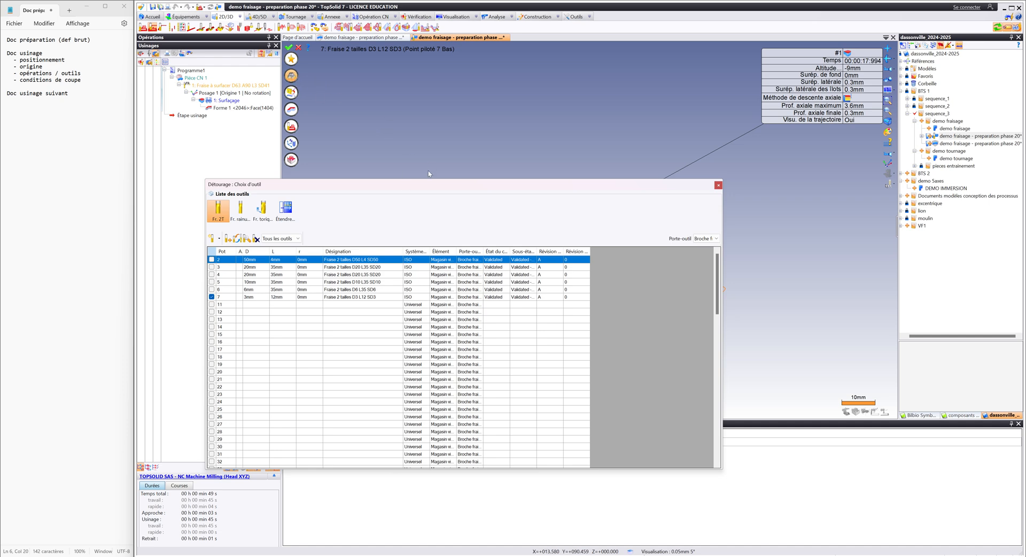
drag(419, 189, 427, 135)
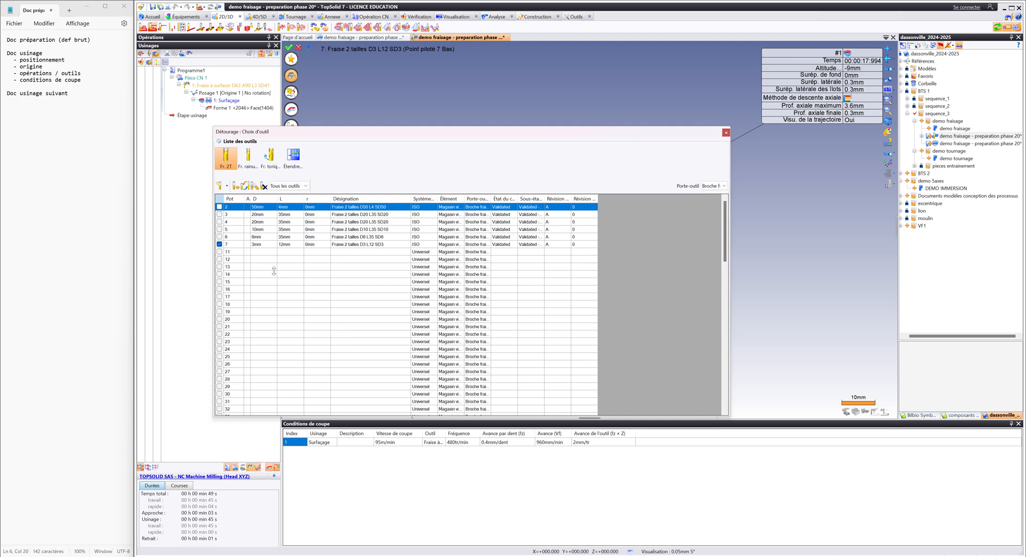
click(219, 215)
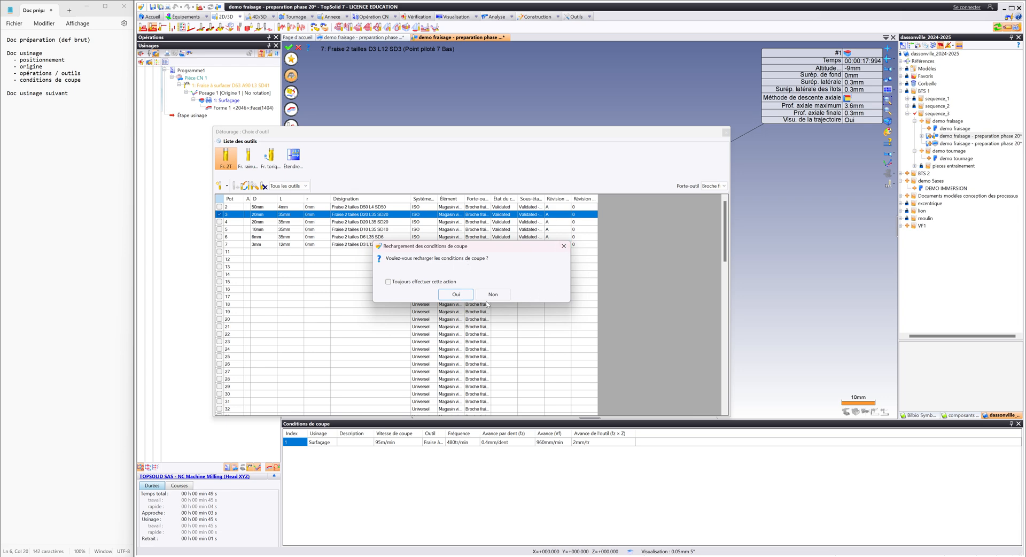
click(460, 296)
click(726, 132)
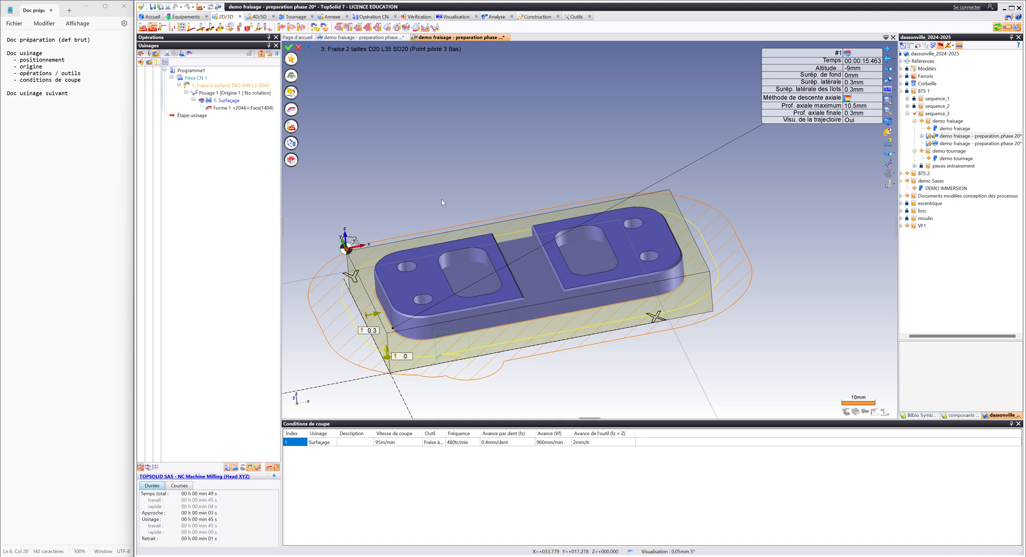
Step: Set the contouring operation's maximum axial depth (Prof. axiale maximum) to 6 mm and final axial depth (Prof. axiale finale) to 0 mm
click(855, 106)
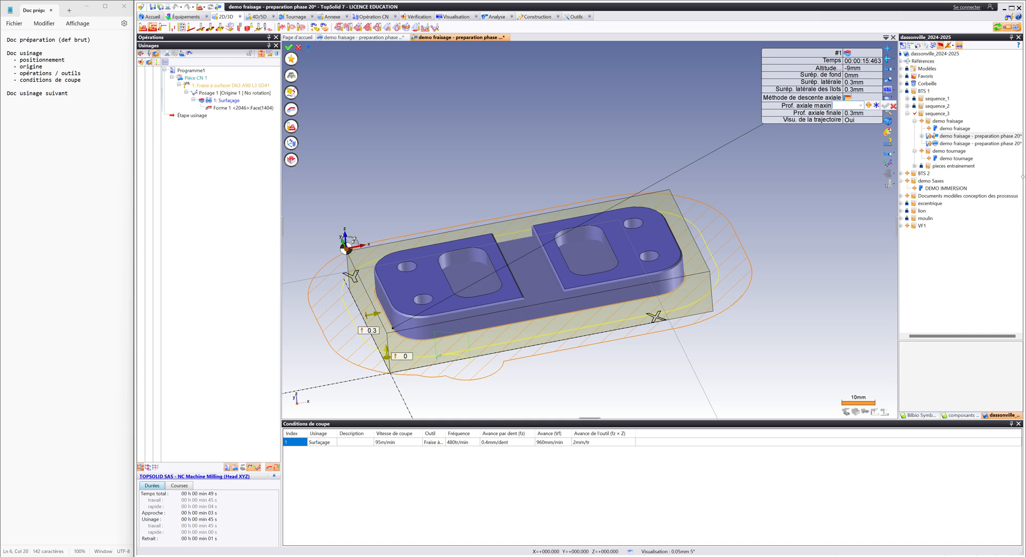
text(6)
key(Return)
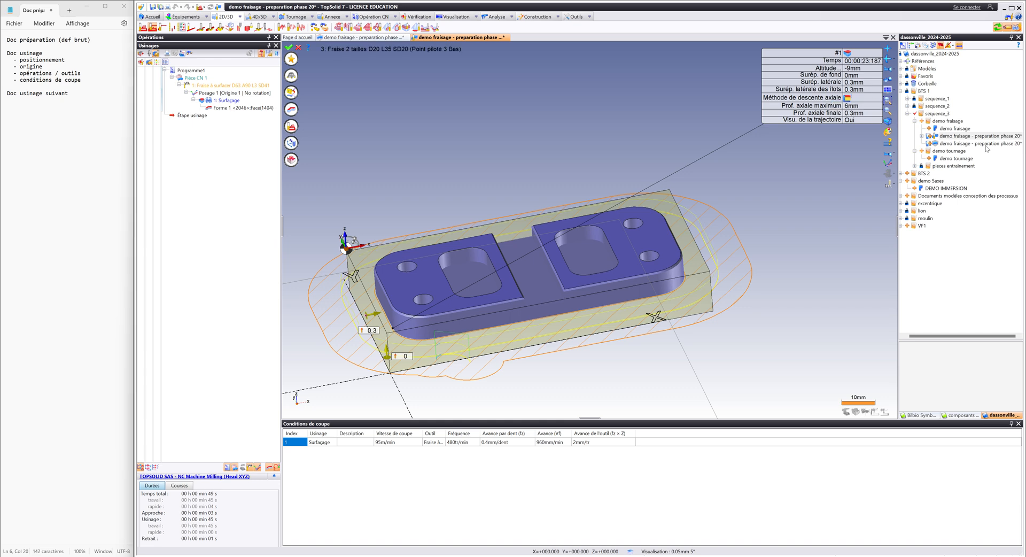
click(861, 113)
text(0)
key(Return)
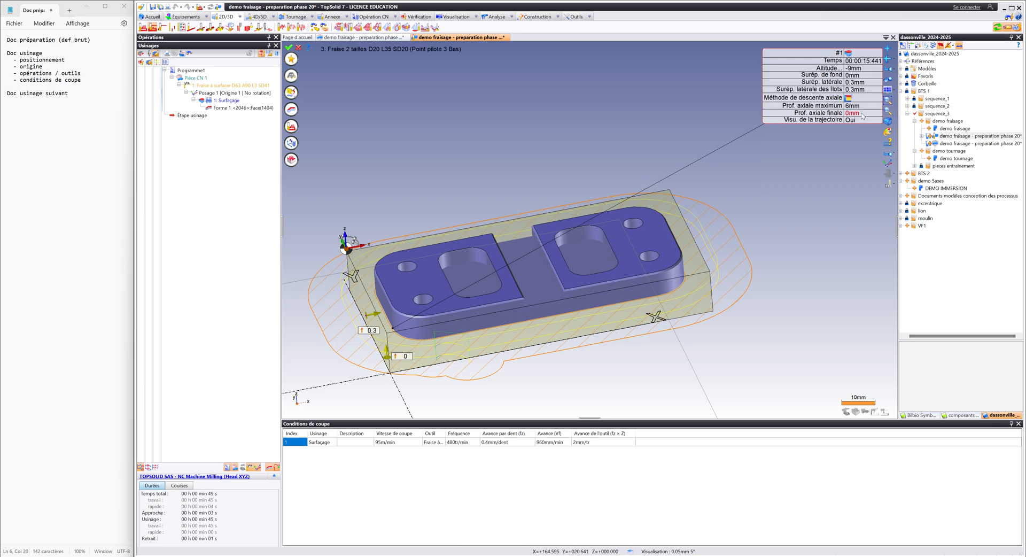
Step: Set the islands' lateral stock allowance (Surép. latérale des îlots) to 2 mm and inspect the offset around the part
middle_drag(617, 283, 492, 285)
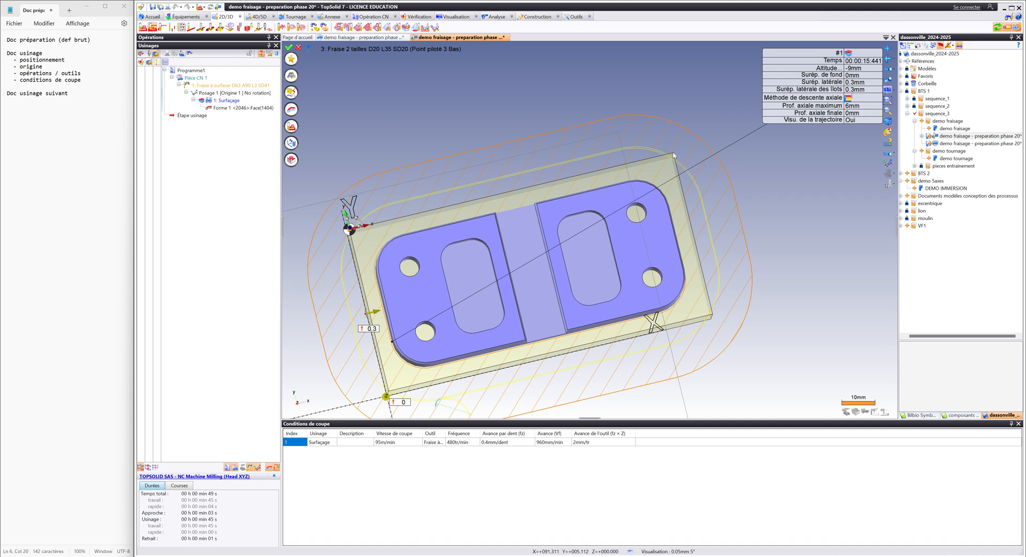
click(852, 82)
click(853, 90)
click(854, 90)
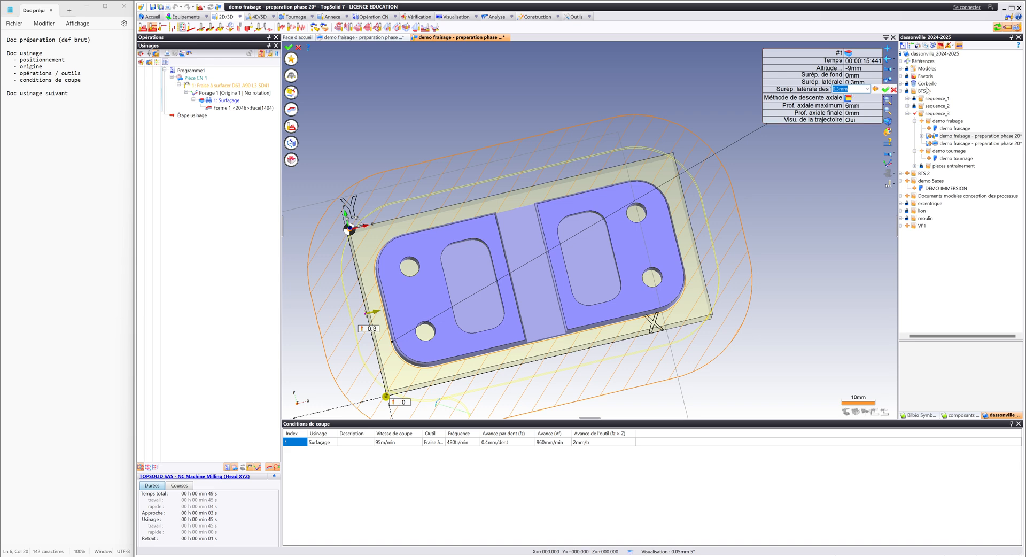
text(2)
key(Return)
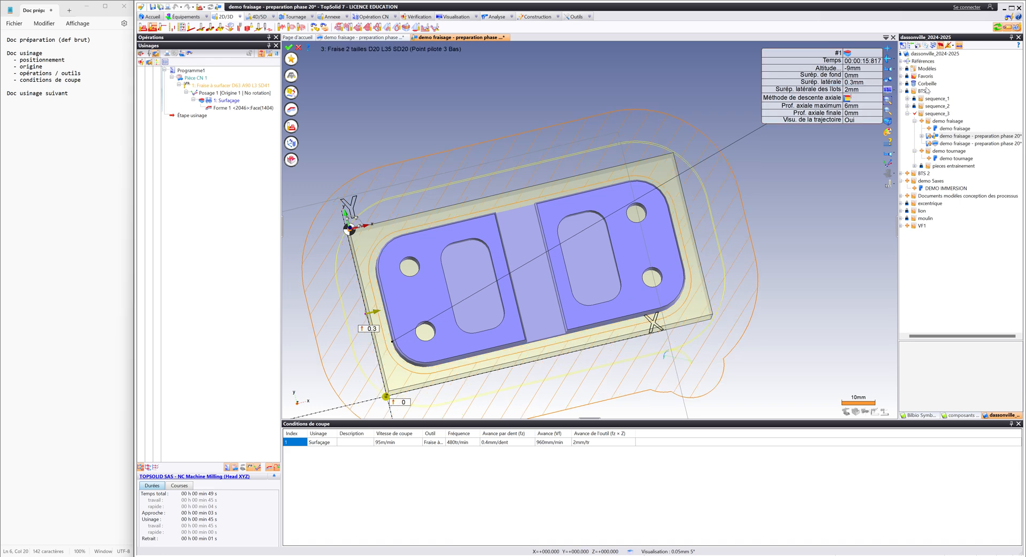
scroll(462, 221, up, 4)
scroll(462, 222, down, 2)
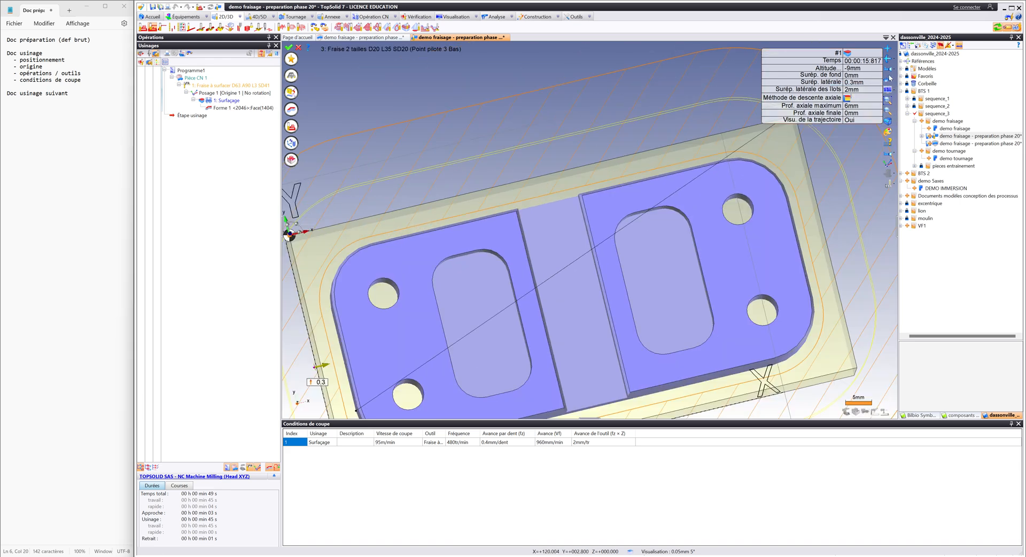
Step: Reset the islands' lateral stock allowance (Surép. latérale des îlots) to 0.3 mm and inspect the toolpath offset at the rounded corner from above
click(850, 91)
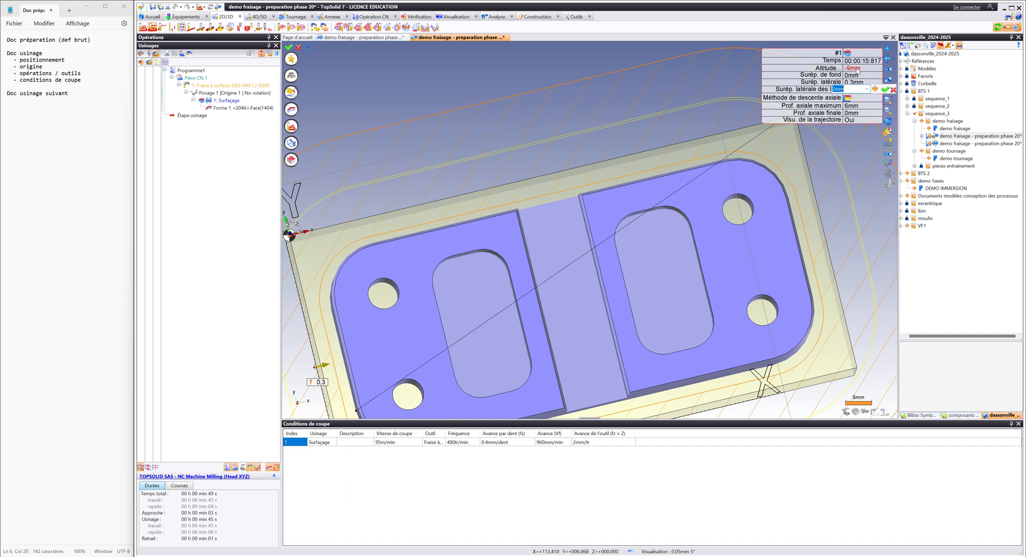
text(0.3)
key(Return)
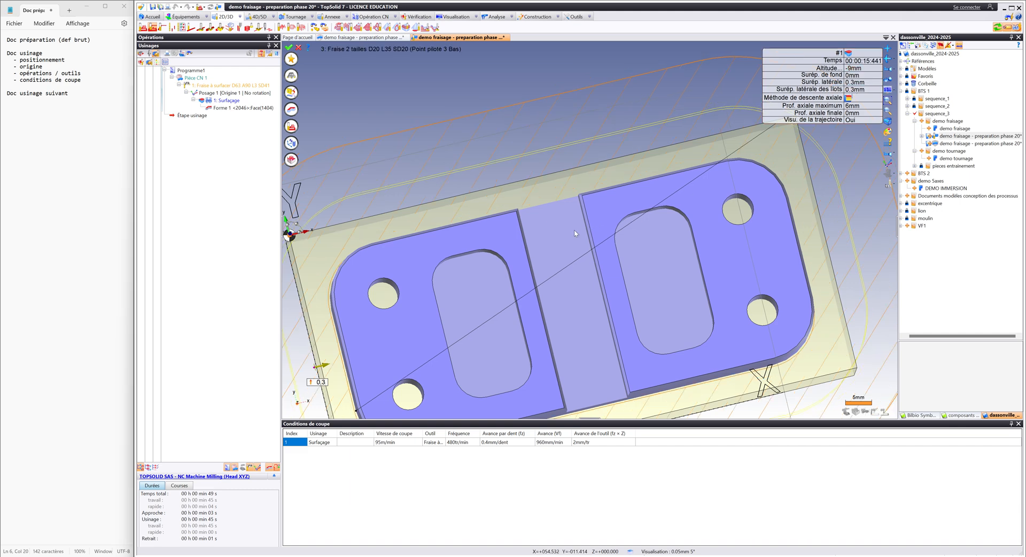
scroll(368, 244, up, 4)
middle_drag(390, 261, 510, 219)
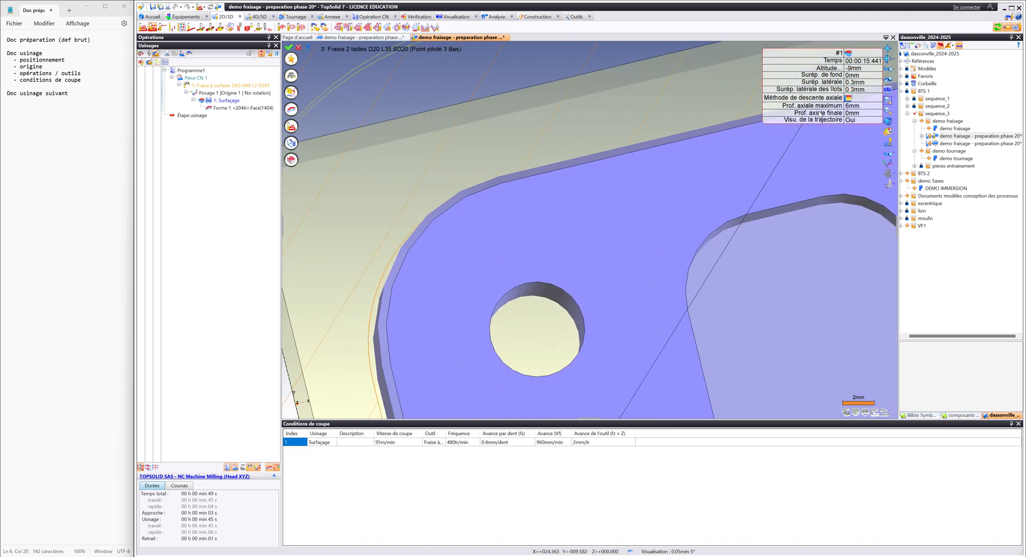
click(888, 71)
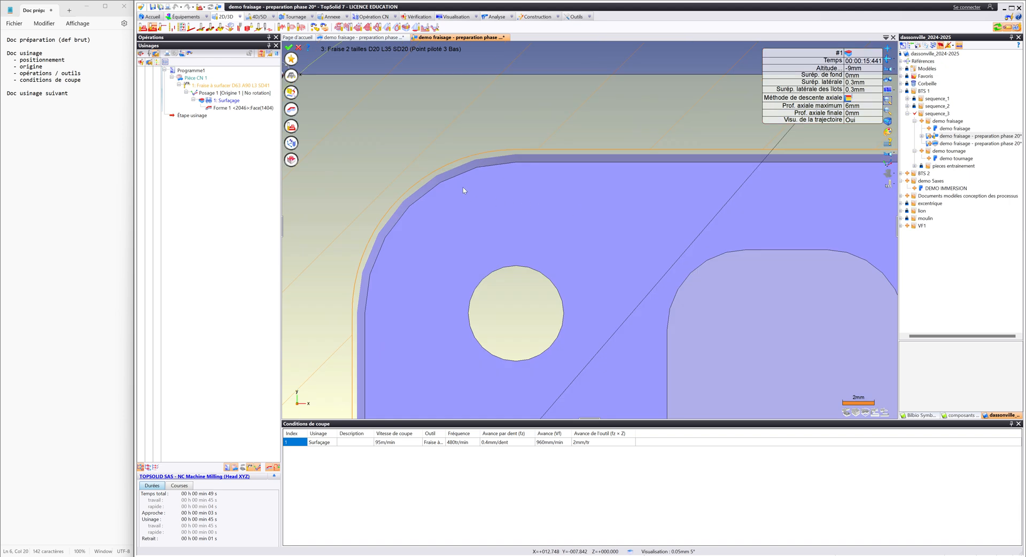
scroll(594, 161, up, 4)
scroll(603, 164, down, 6)
scroll(603, 165, down, 4)
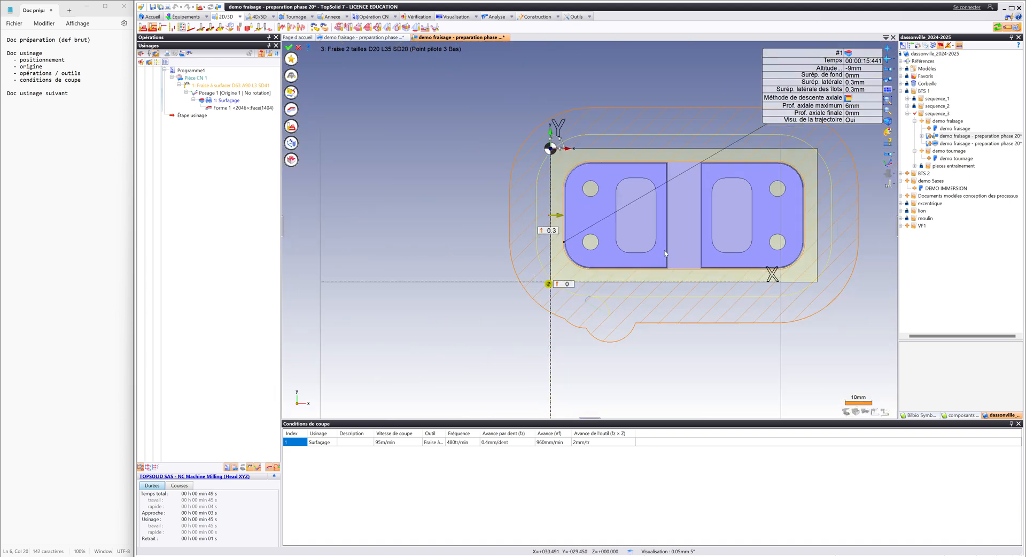
middle_drag(603, 164, 593, 300)
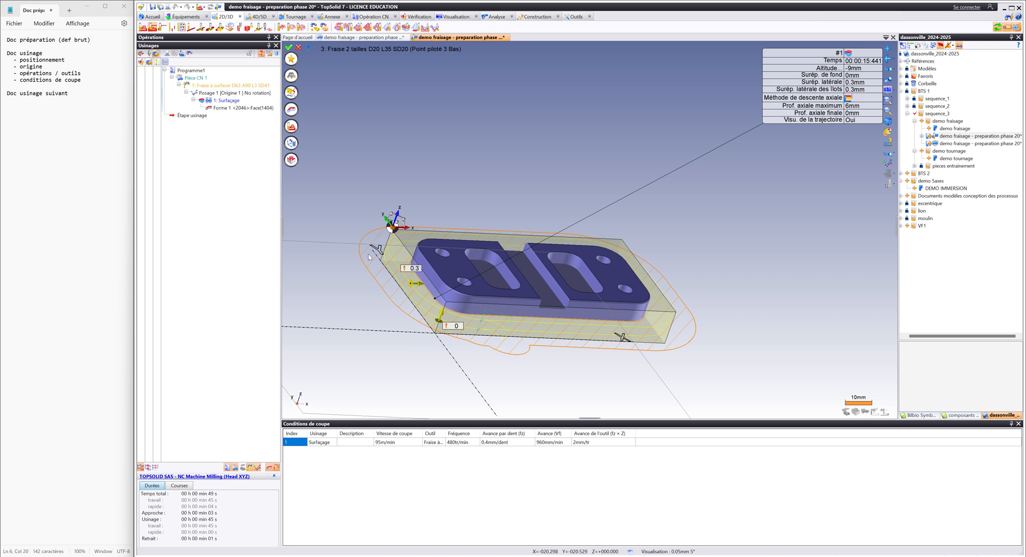
Step: Add the adjacent rounded corner, the long front side and the next rounded corner to the contouring geometry
click(292, 110)
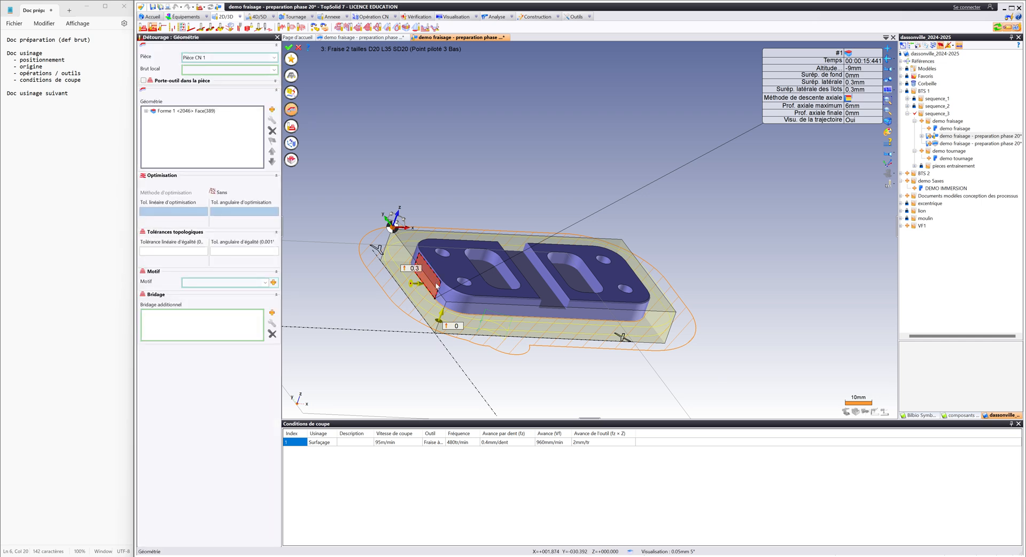
click(454, 301)
click(551, 312)
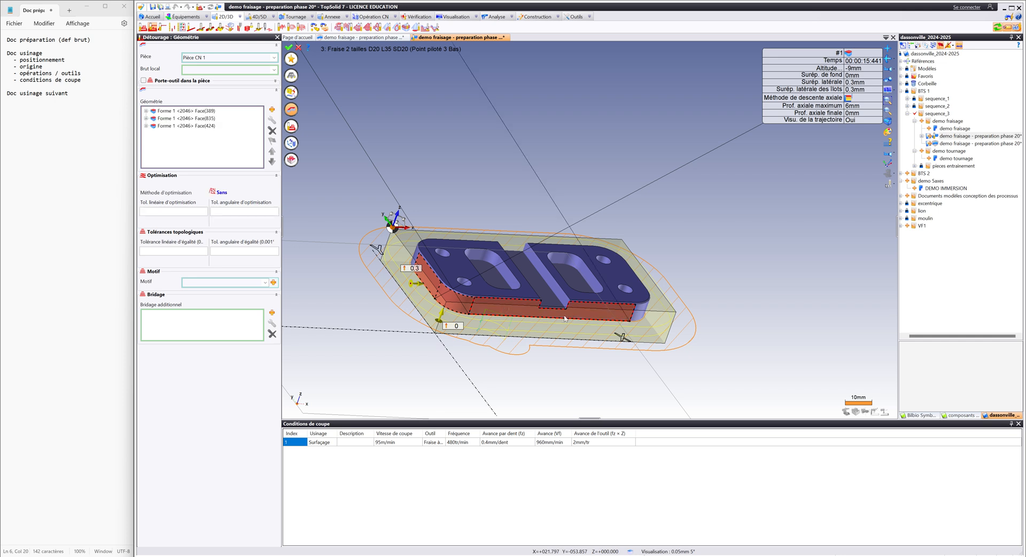
click(641, 316)
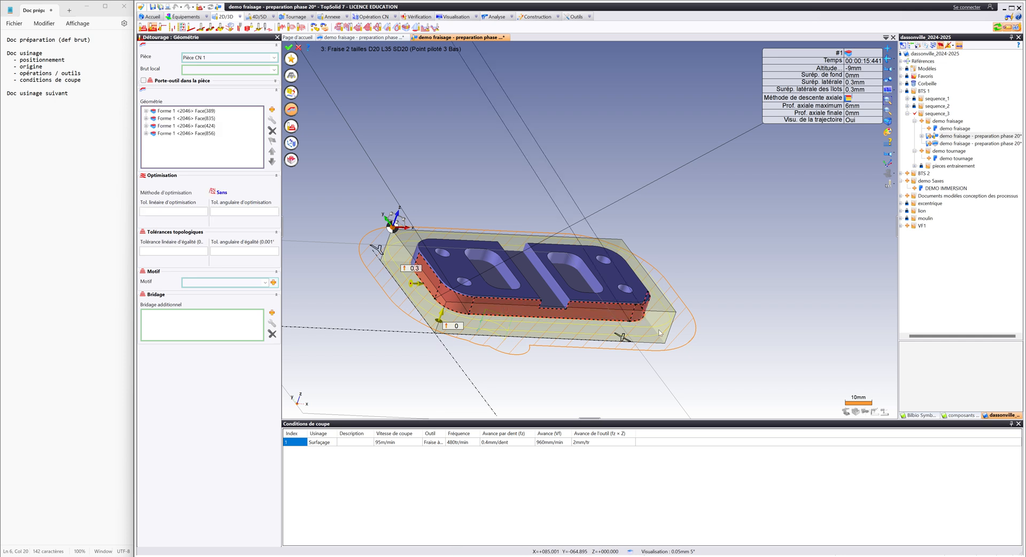
Step: Remove the front side and rounded corners from the contouring geometry, keeping only the short end face, and validate the operation
click(631, 319)
click(616, 315)
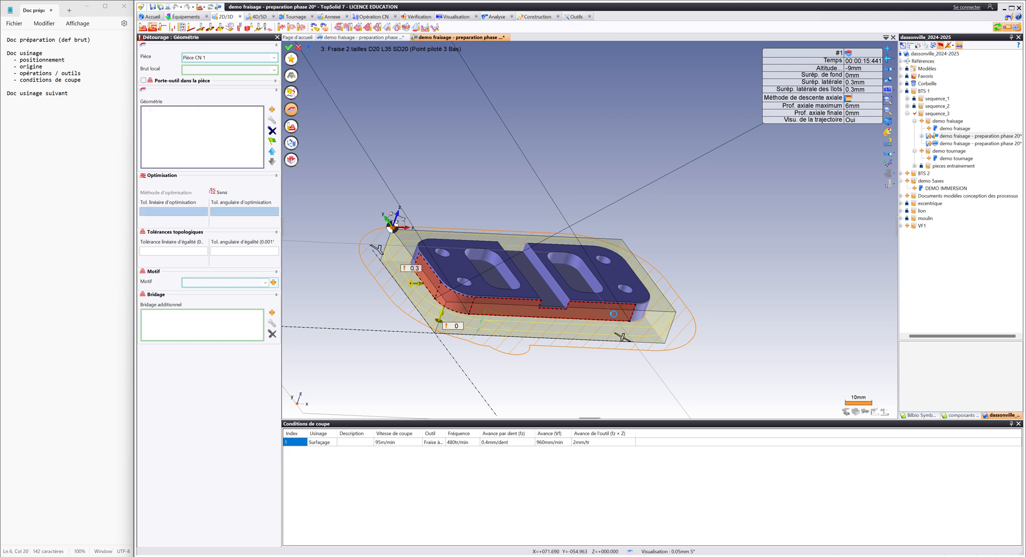
click(452, 302)
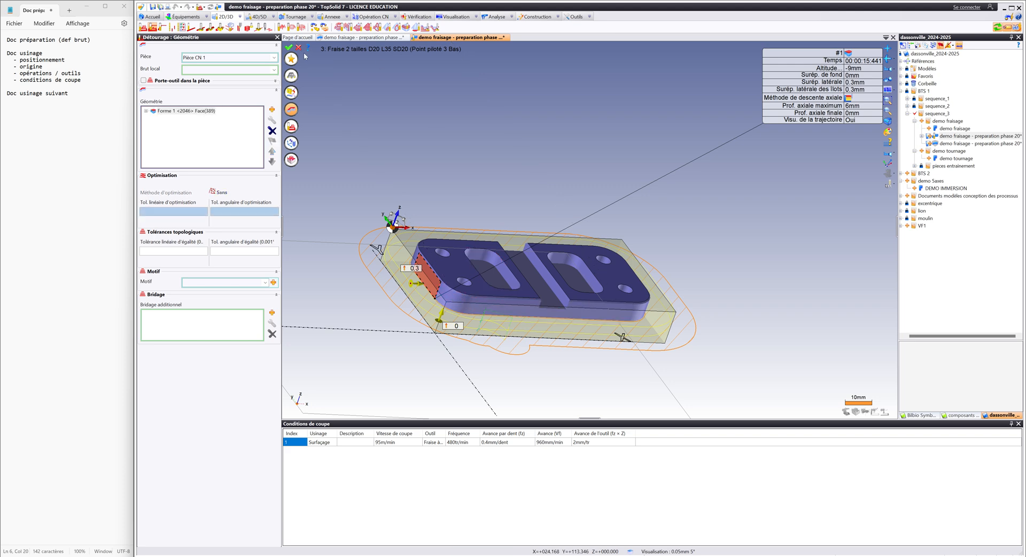
click(288, 48)
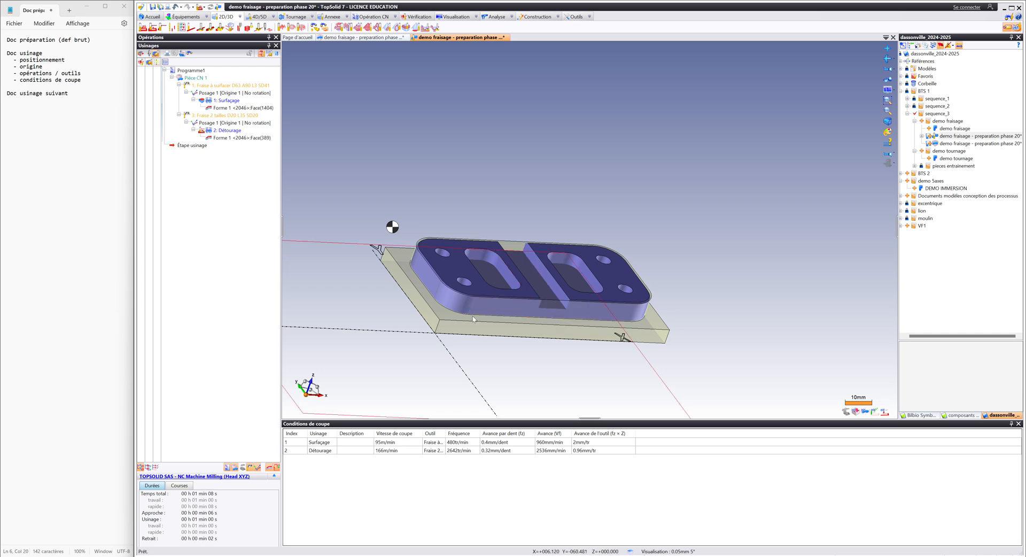
Step: Start a flank milling operation (Par le flanc) on the long front side using the Fraise 2 tailles D10 L35 SD10 cutter
scroll(521, 321, up, 3)
middle_drag(521, 321, 454, 299)
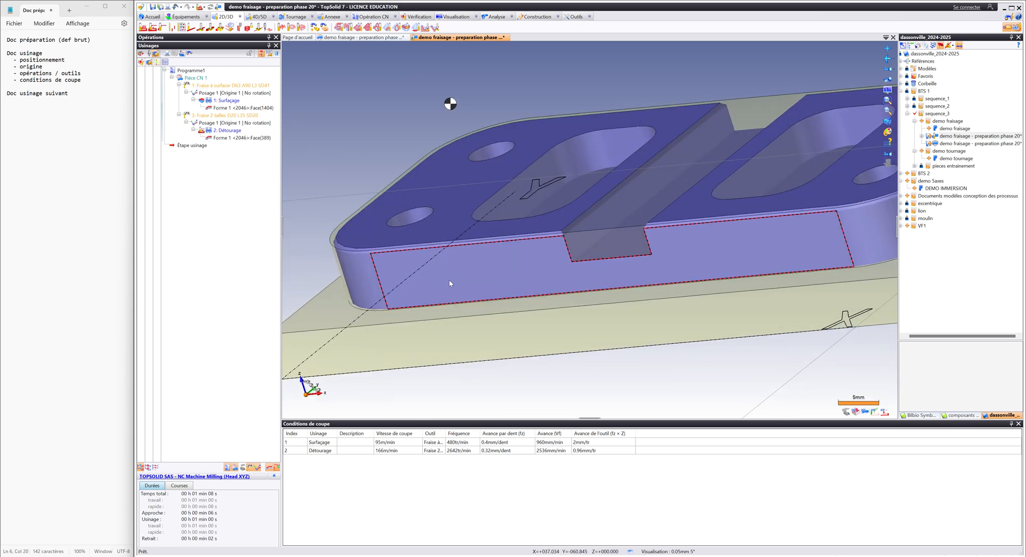
right_click(488, 272)
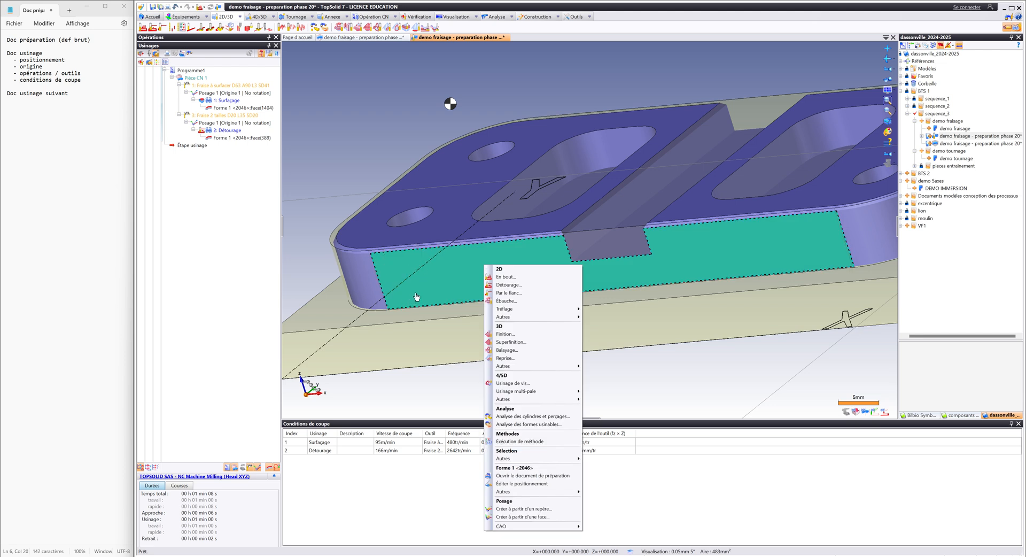
click(521, 293)
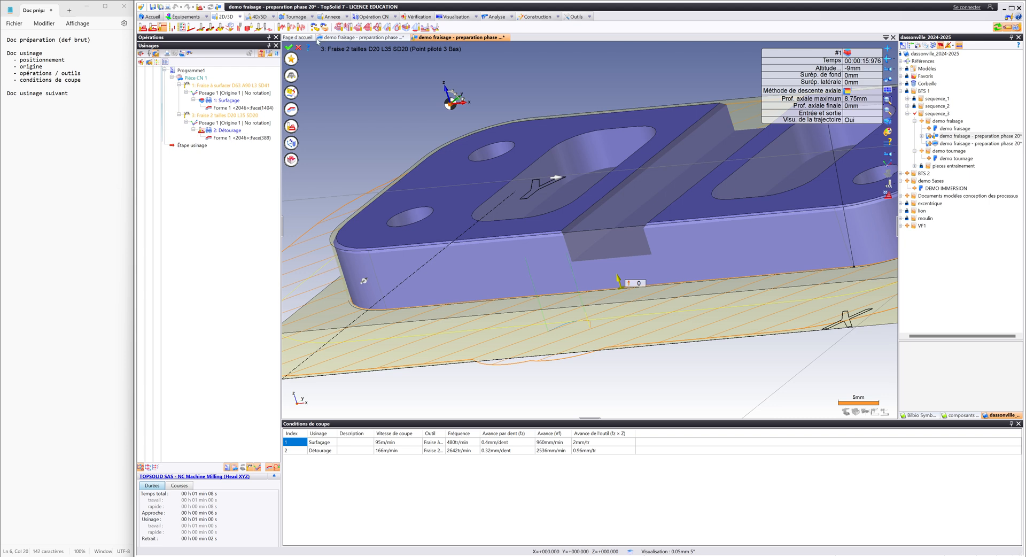
click(291, 76)
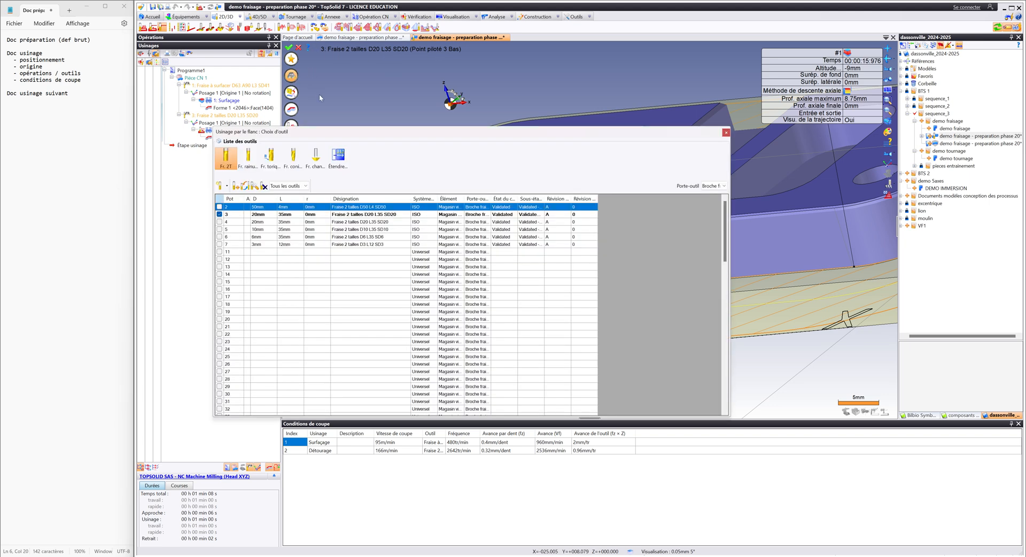
click(219, 229)
click(455, 295)
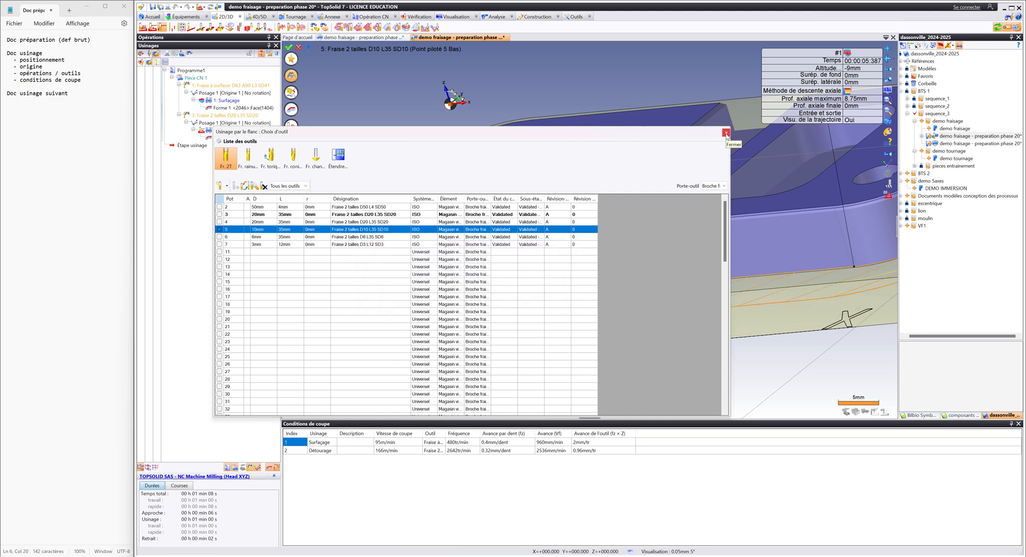
click(726, 133)
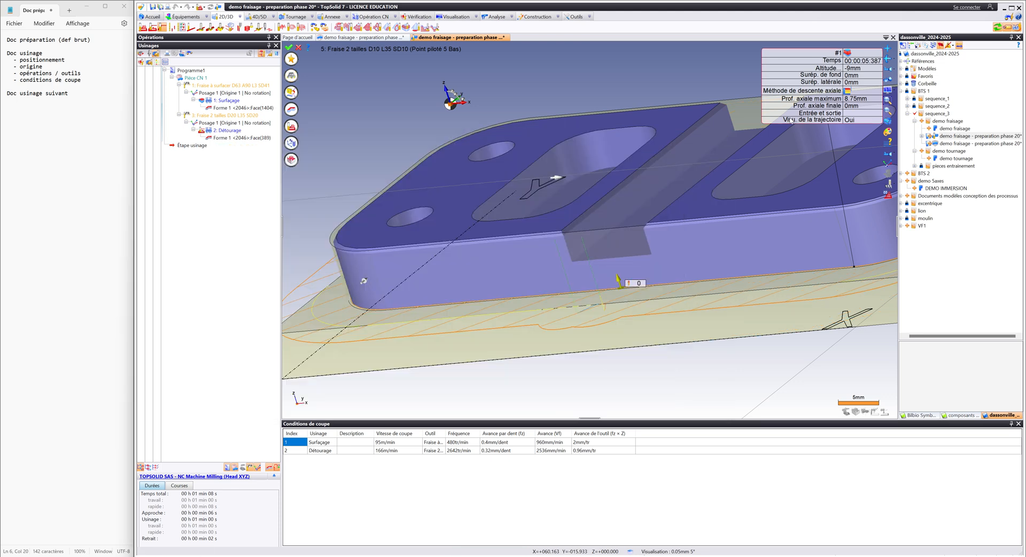
Step: Set the flank milling's maximum axial depth (Prof. axiale maximum) to 15 mm and validate the operation
click(852, 99)
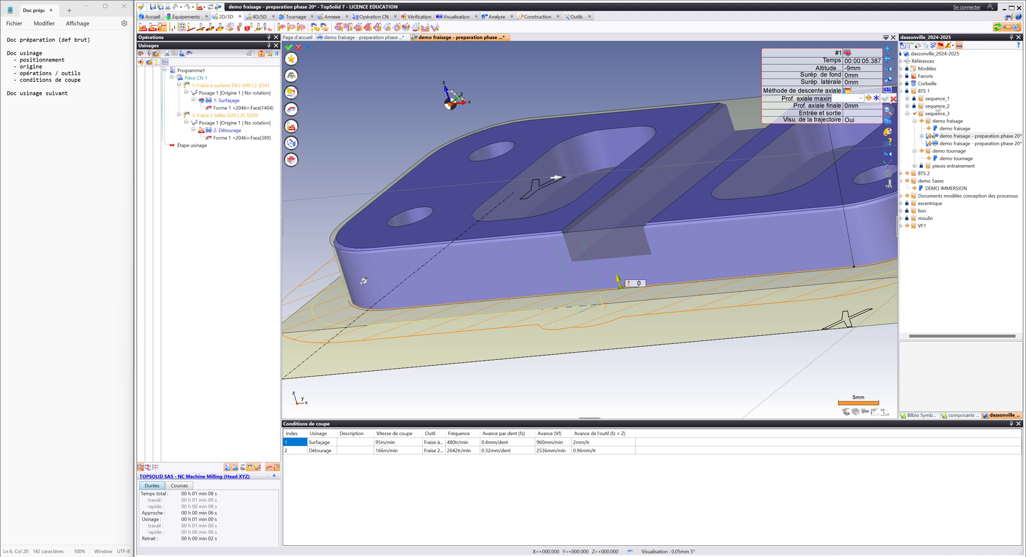
text(15)
key(Return)
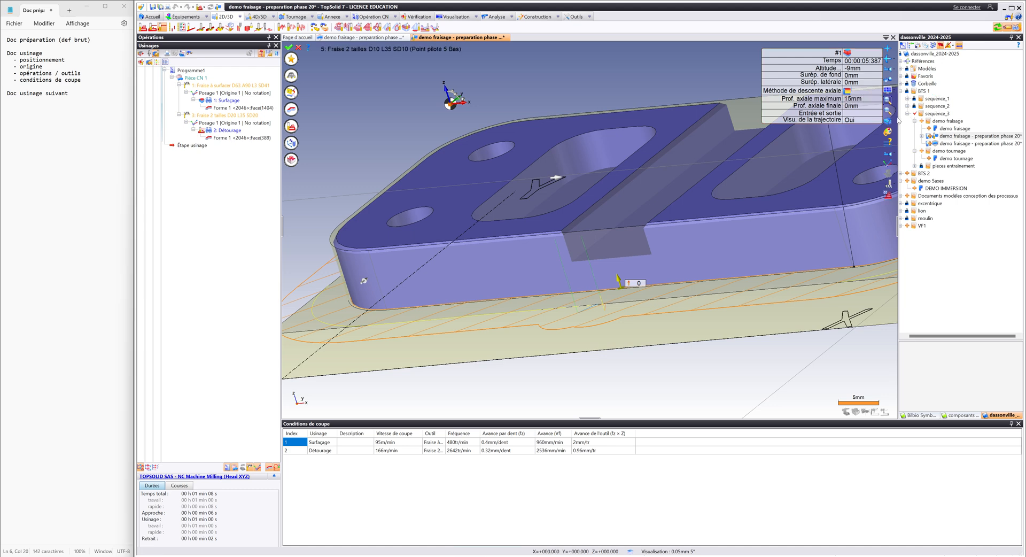
middle_drag(524, 294, 578, 294)
scroll(578, 294, down, 3)
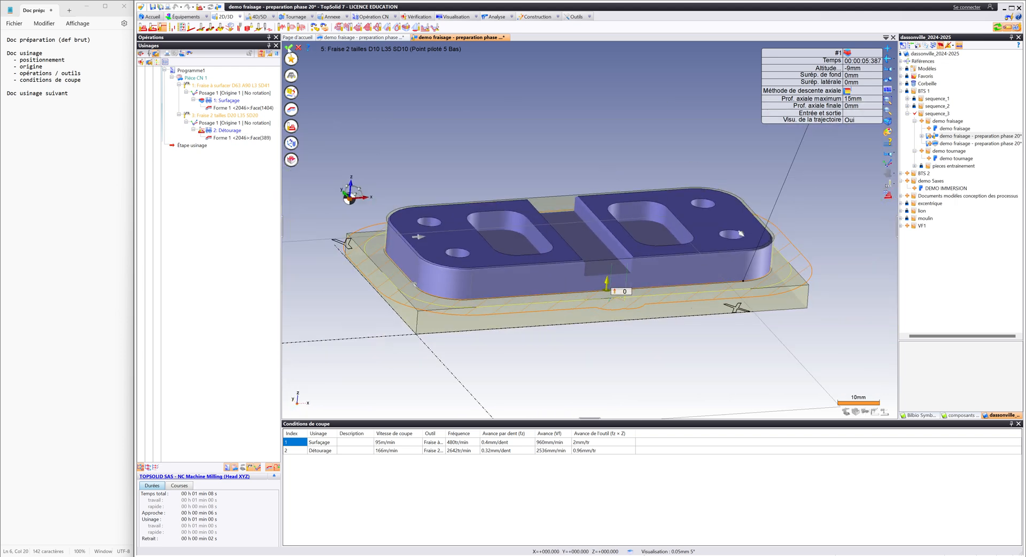
click(289, 47)
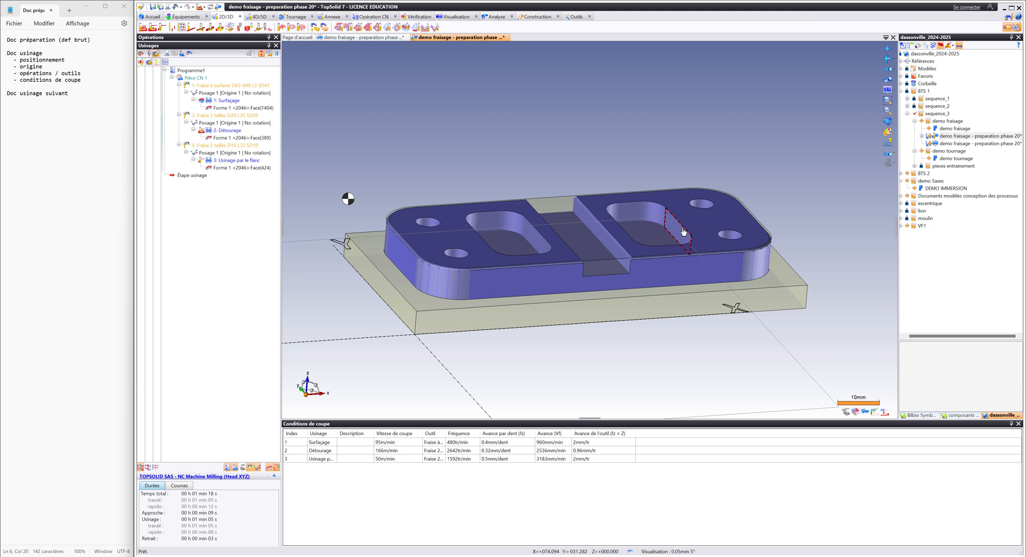
Step: Examine the drilling operations (Perçage) offered for the rear hole at the origin end and among the general 2D/3D commands
middle_drag(633, 244, 509, 290)
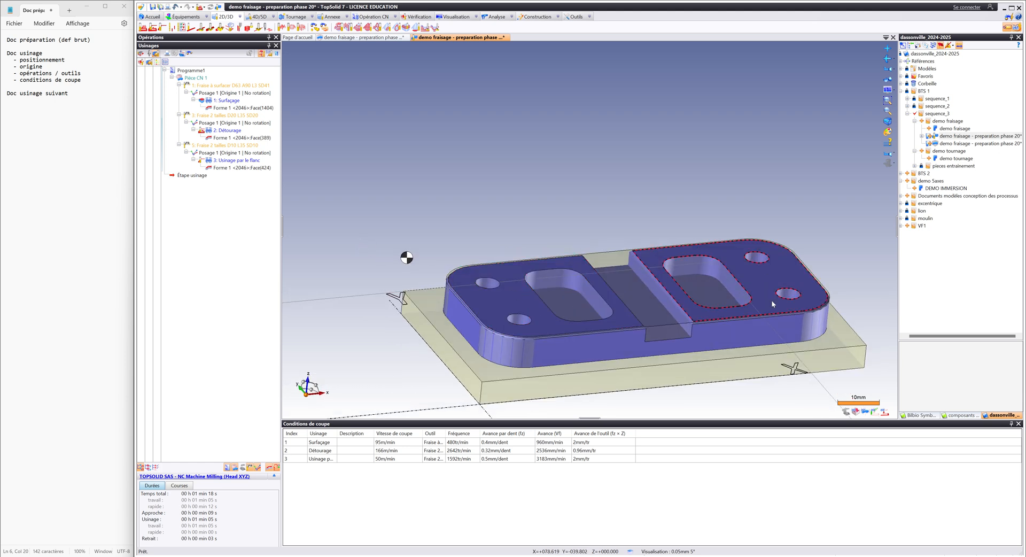
scroll(487, 281, up, 3)
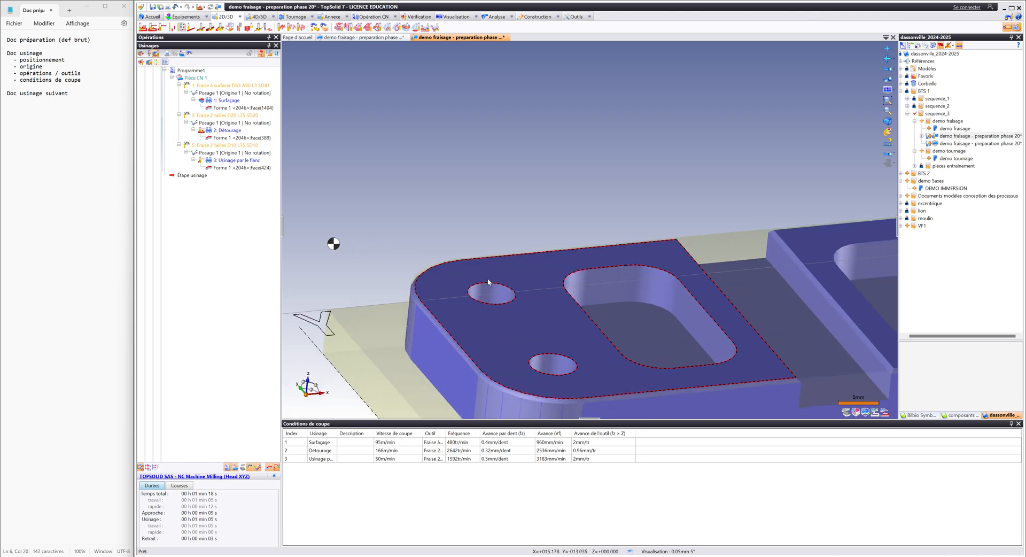
scroll(494, 291, up, 3)
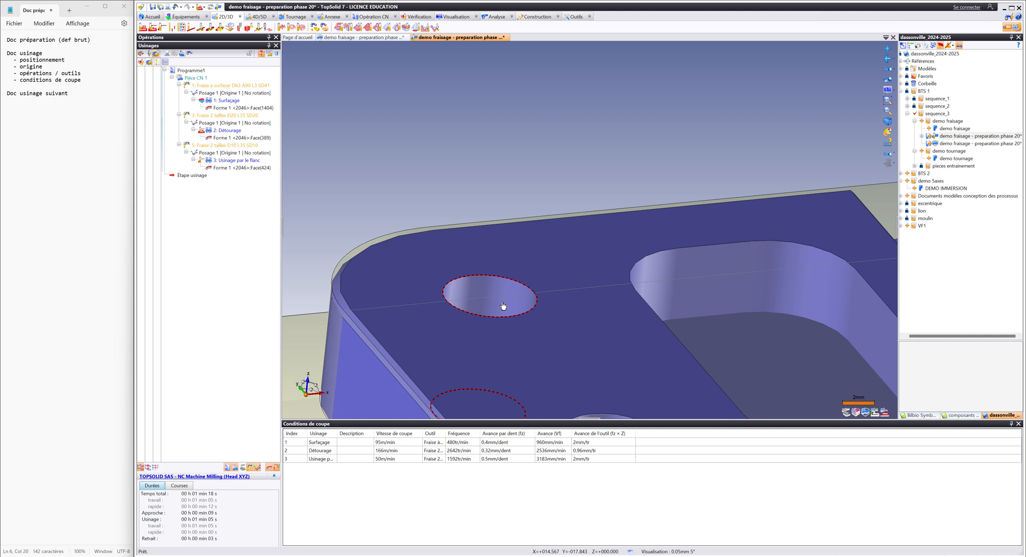
right_click(483, 290)
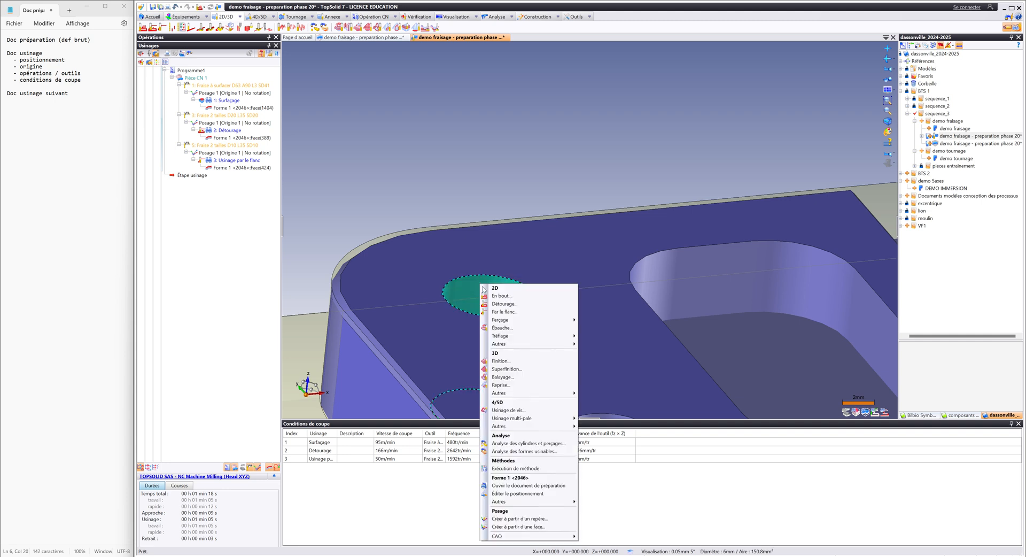
mouse_move(561, 320)
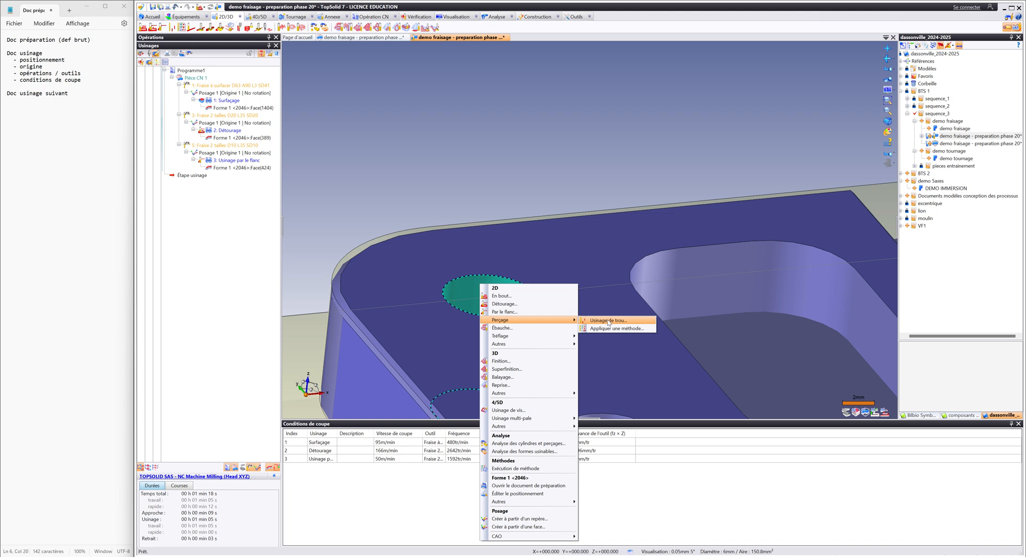
key(Escape)
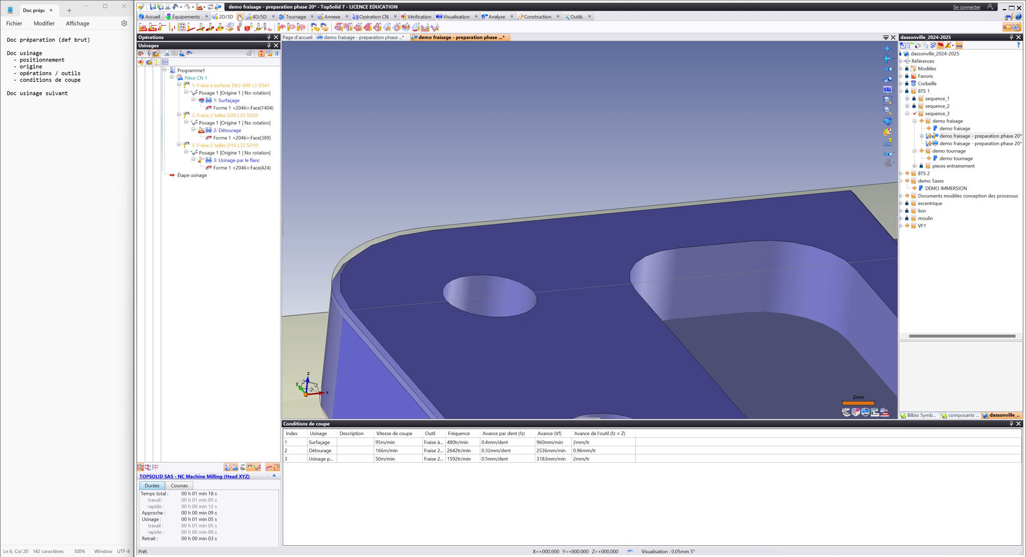
click(239, 18)
mouse_move(307, 57)
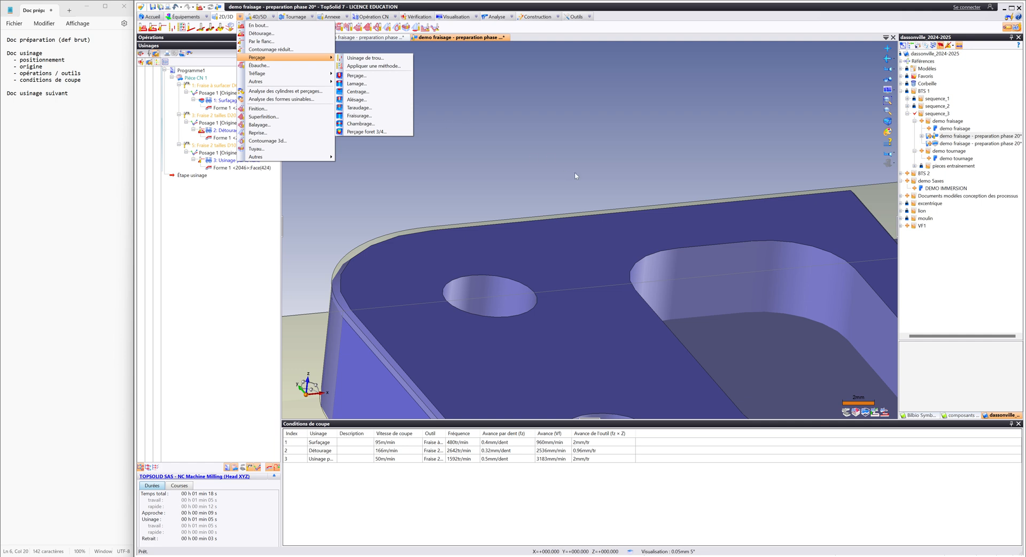
click(546, 156)
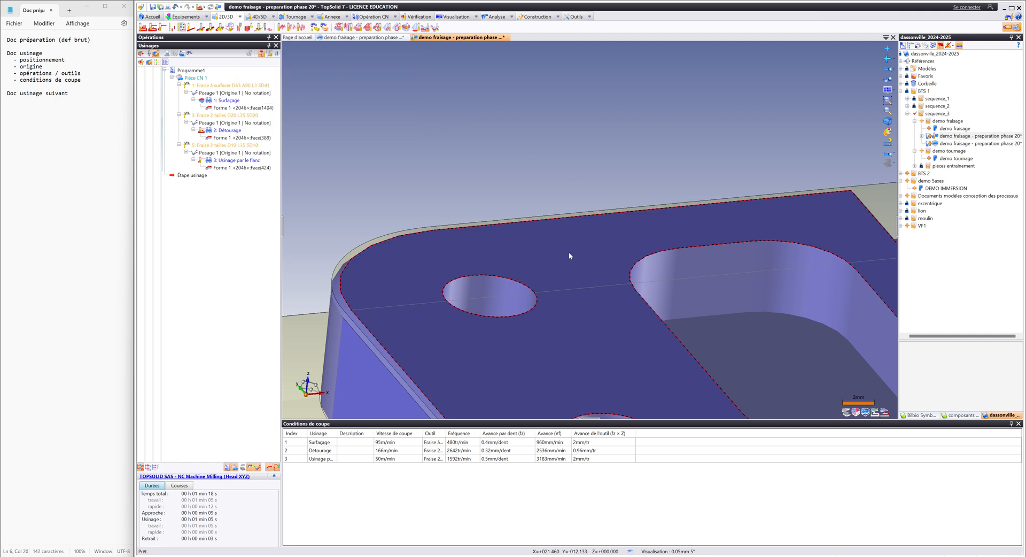
Step: Start a hole machining operation (Usinage de trou) on the rear hole nearest the origin, with Centrage Pointage as machining type
right_click(491, 291)
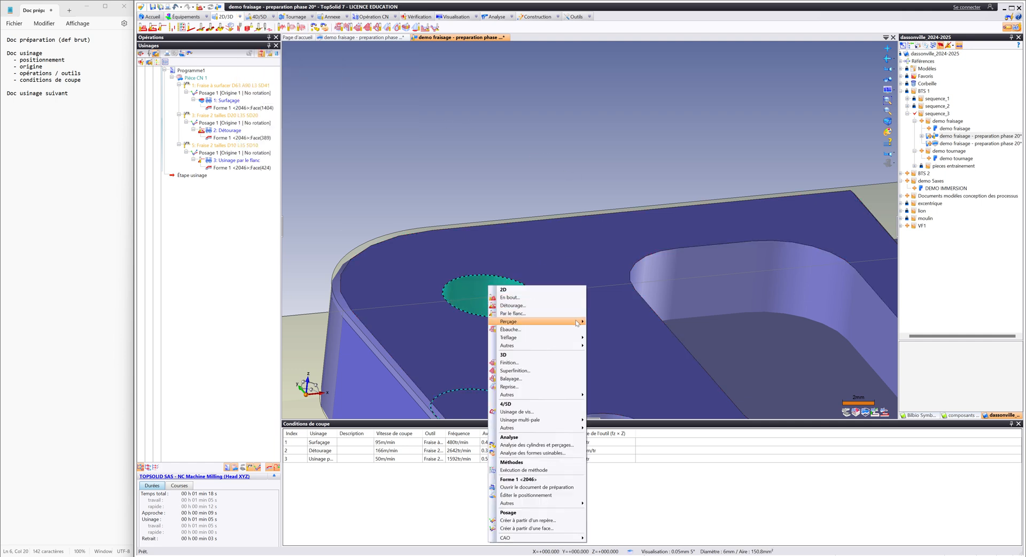
mouse_move(561, 319)
click(616, 322)
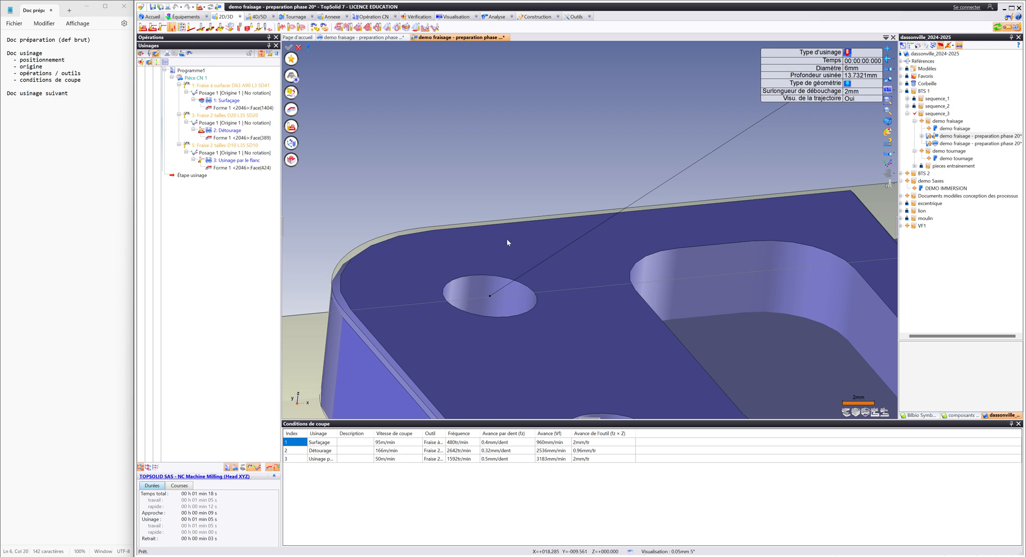
scroll(511, 225, down, 5)
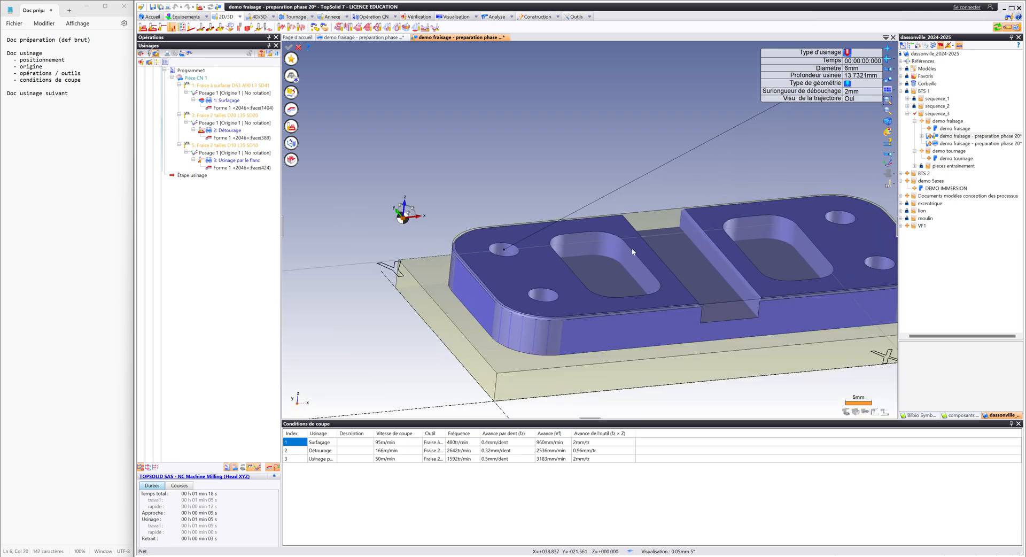
middle_drag(777, 226, 726, 238)
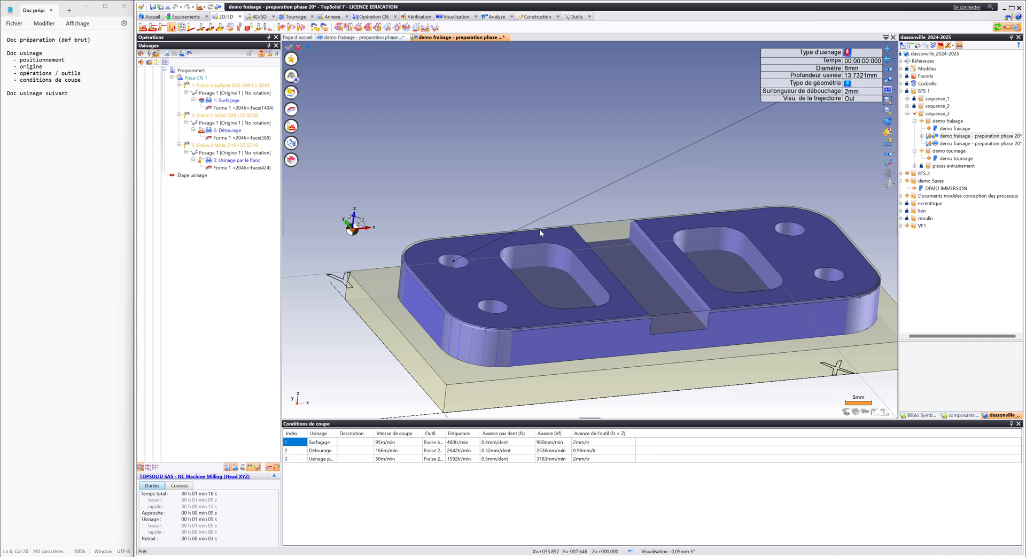
click(847, 52)
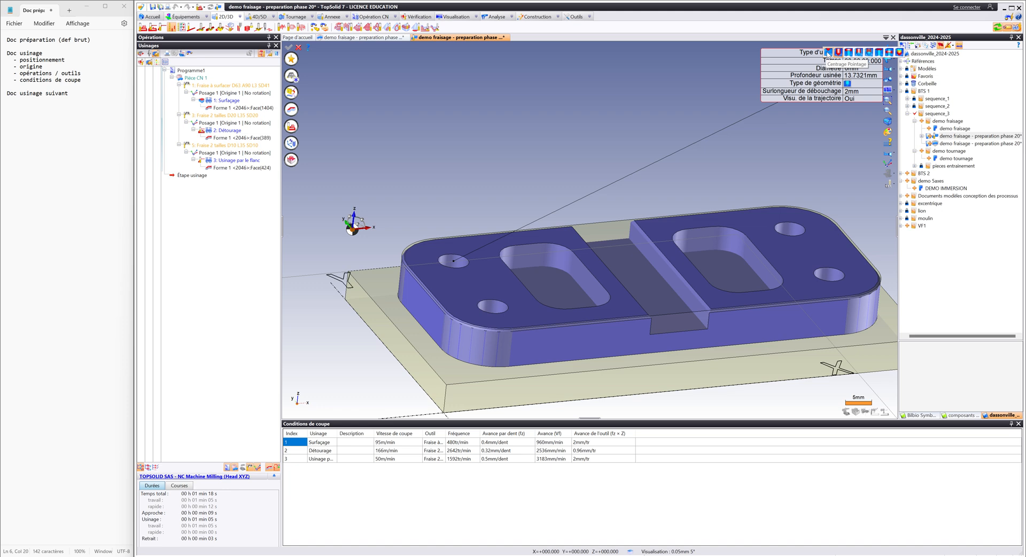
click(828, 53)
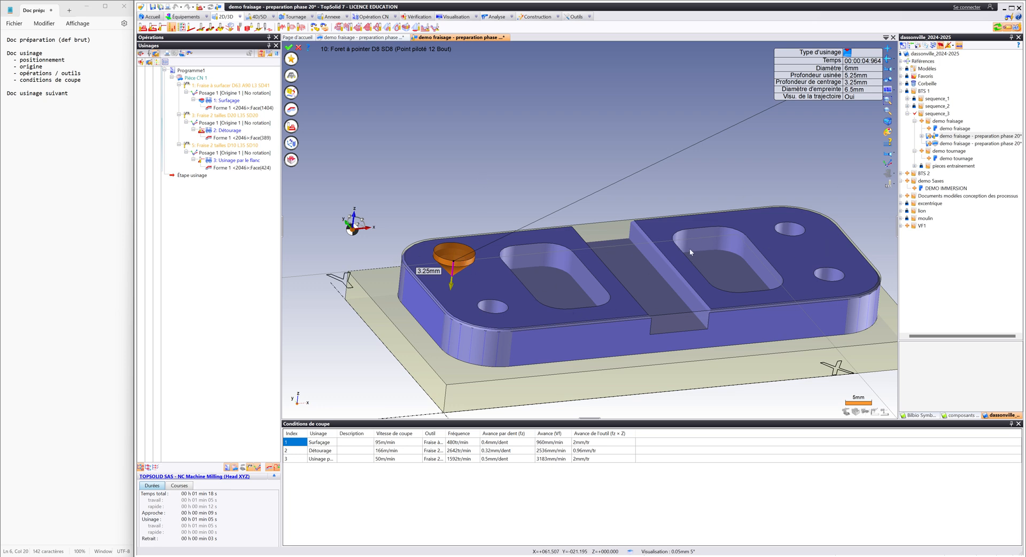
Step: Add the rear hole at the opposite end and the remaining holes of the same diameter and depth to the centring geometry
click(292, 111)
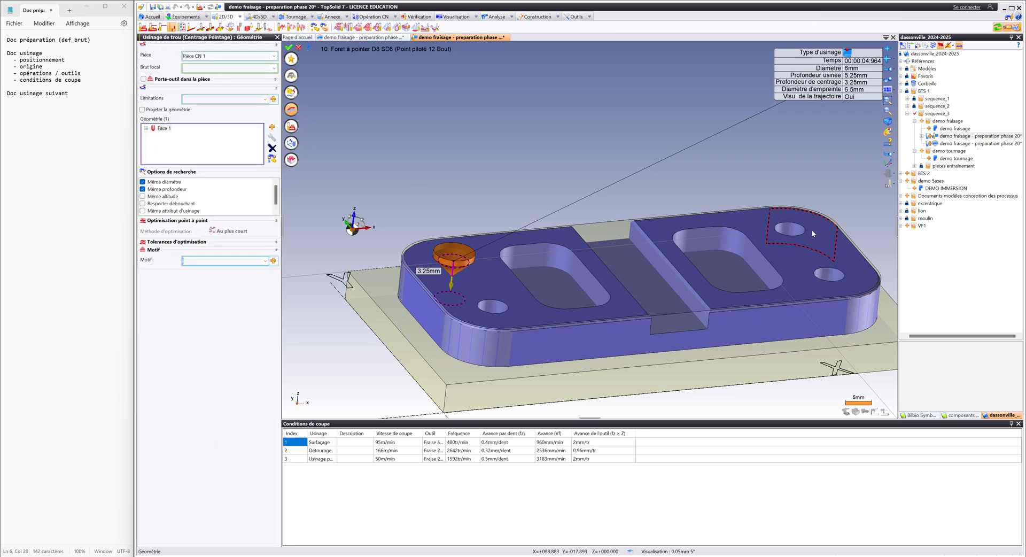
click(796, 235)
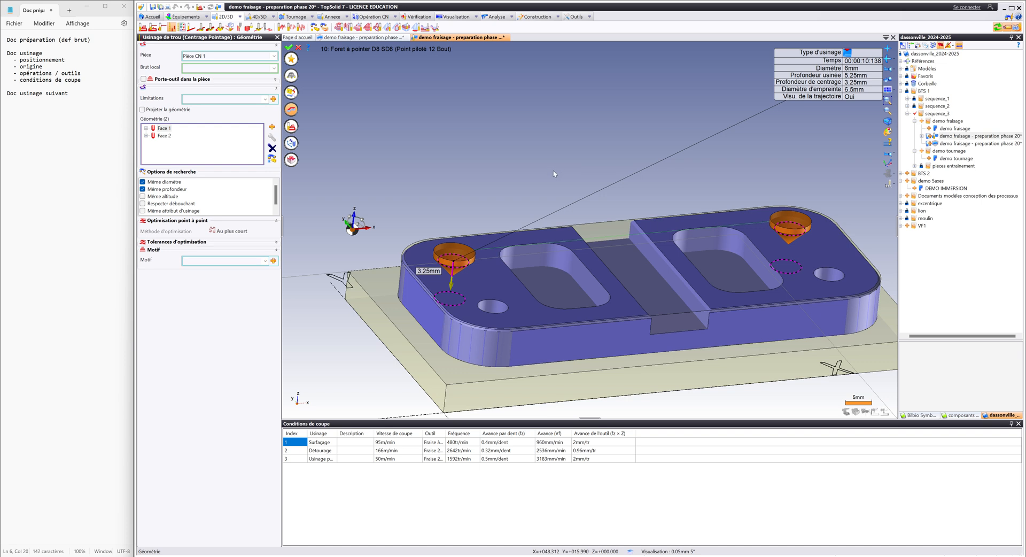
click(271, 159)
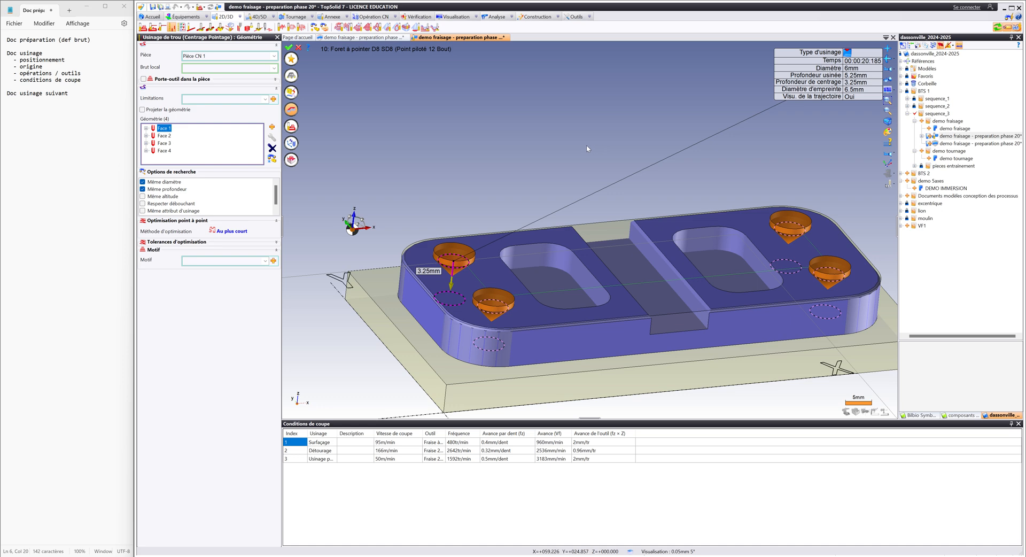
click(855, 82)
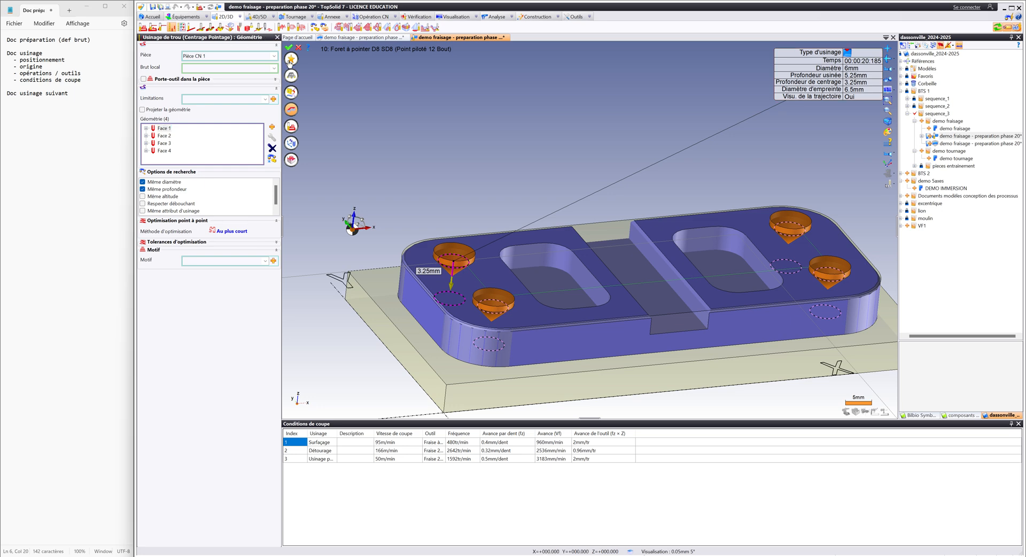
click(291, 110)
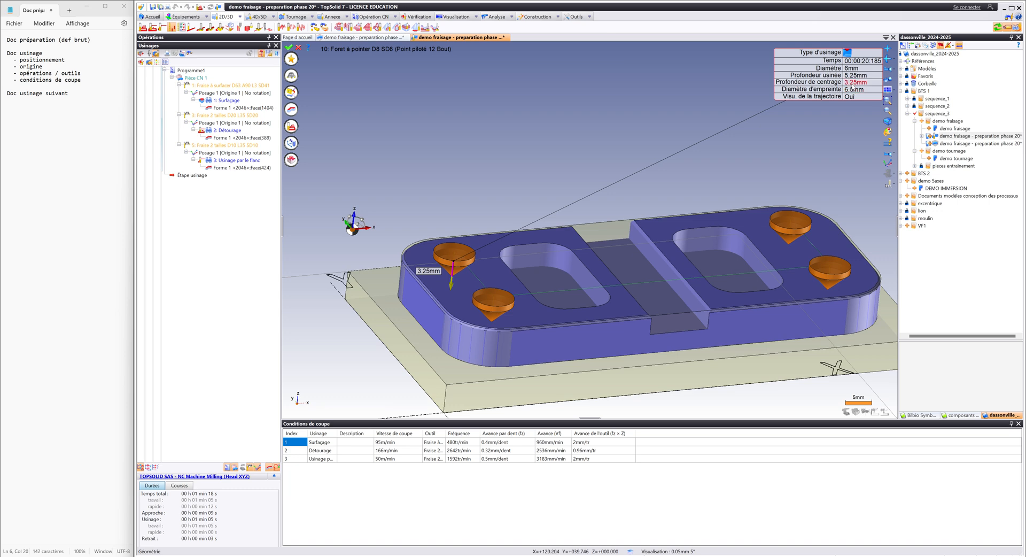
Step: Set the centring depth (Profondeur de centrage) to 2 mm and validate the spot-drilling operation
click(853, 86)
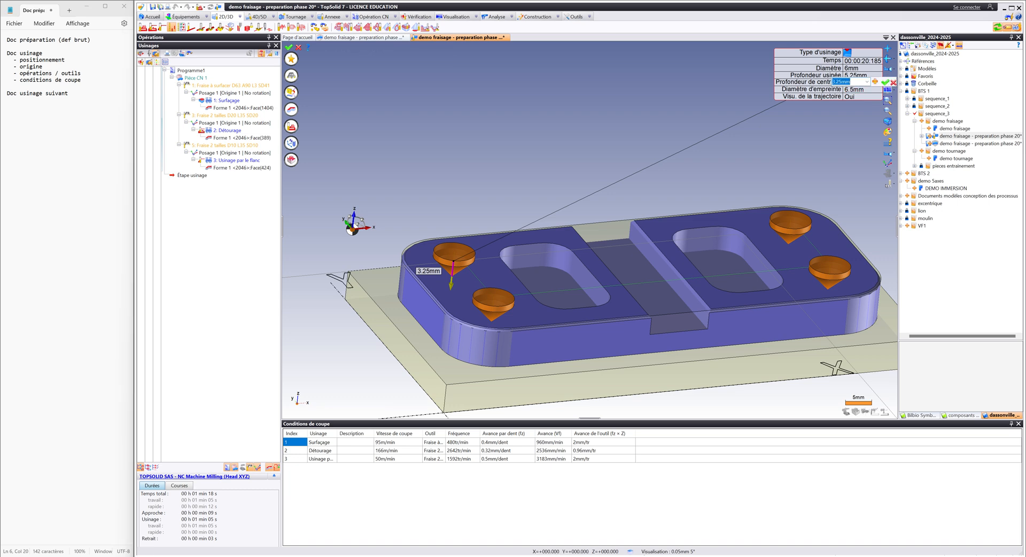
text(2)
key(Return)
middle_drag(639, 286, 597, 292)
middle_drag(541, 214, 494, 216)
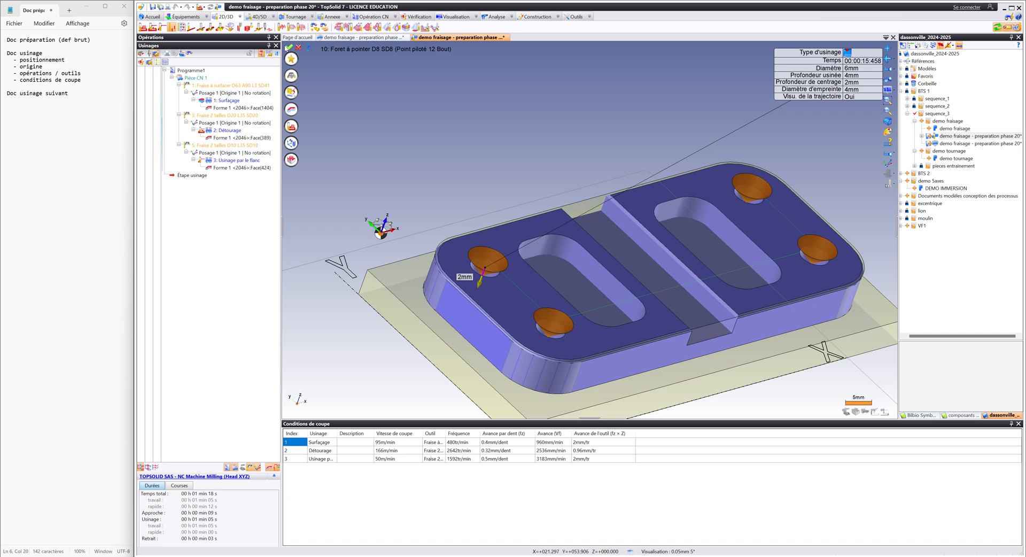
click(289, 48)
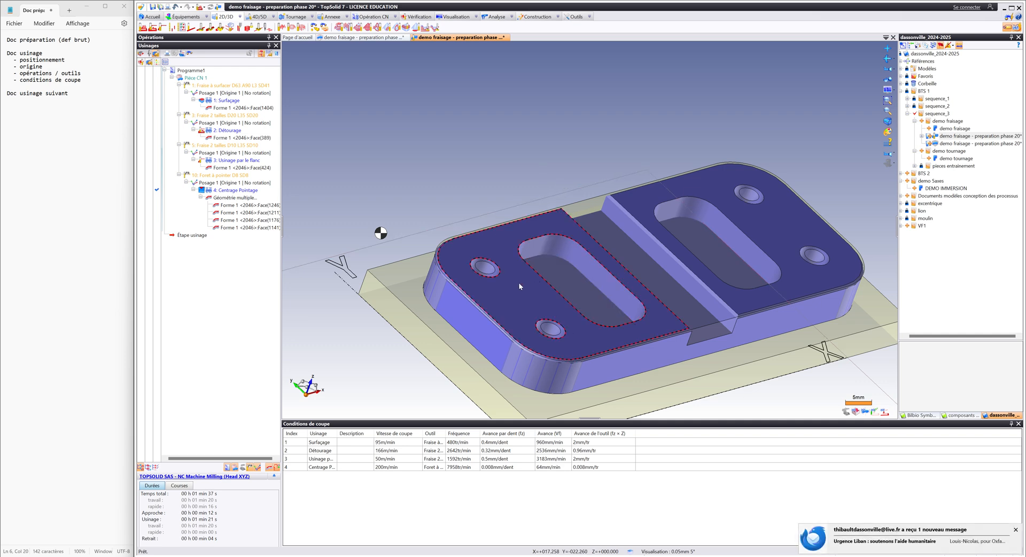
Step: Start a drilling operation (Perçage) on the rear hole nearest the origin and check the available helical drills in the tool list
scroll(499, 281, up, 3)
scroll(497, 282, up, 2)
right_click(462, 250)
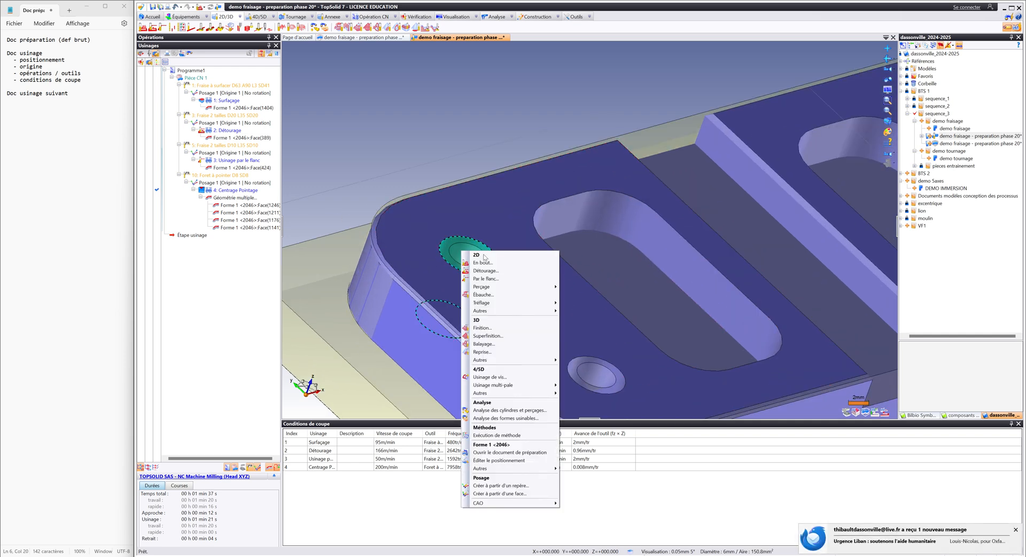
mouse_move(522, 289)
click(590, 287)
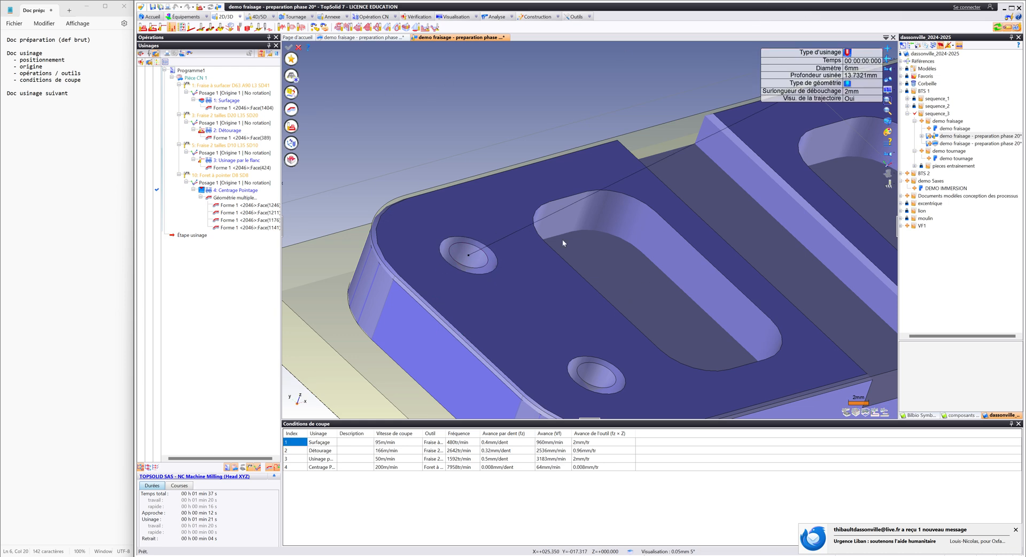
click(291, 75)
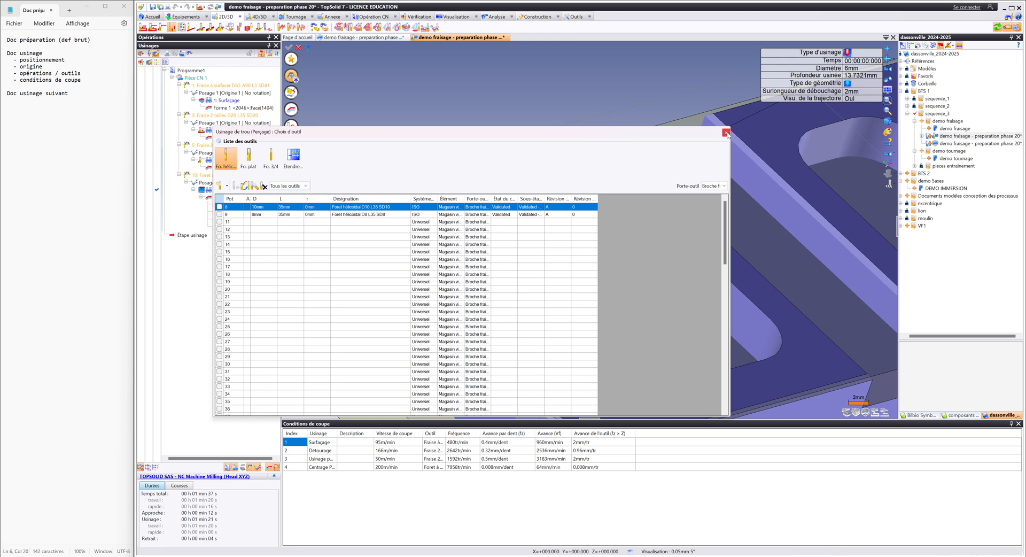
click(726, 133)
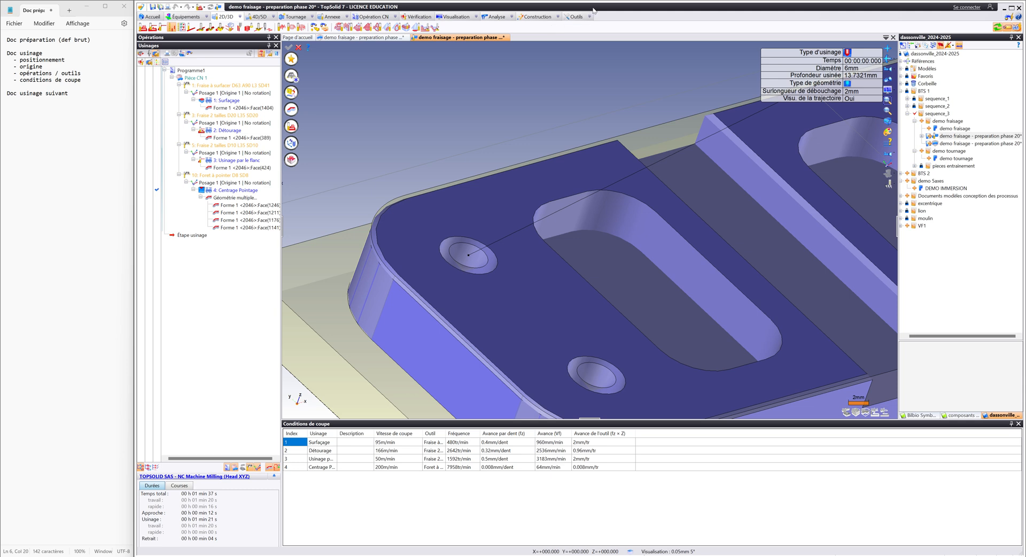
Step: Analyse the size (Taille) of the rear hole nearest the origin to determine its diameter
scroll(442, 16, down, 1)
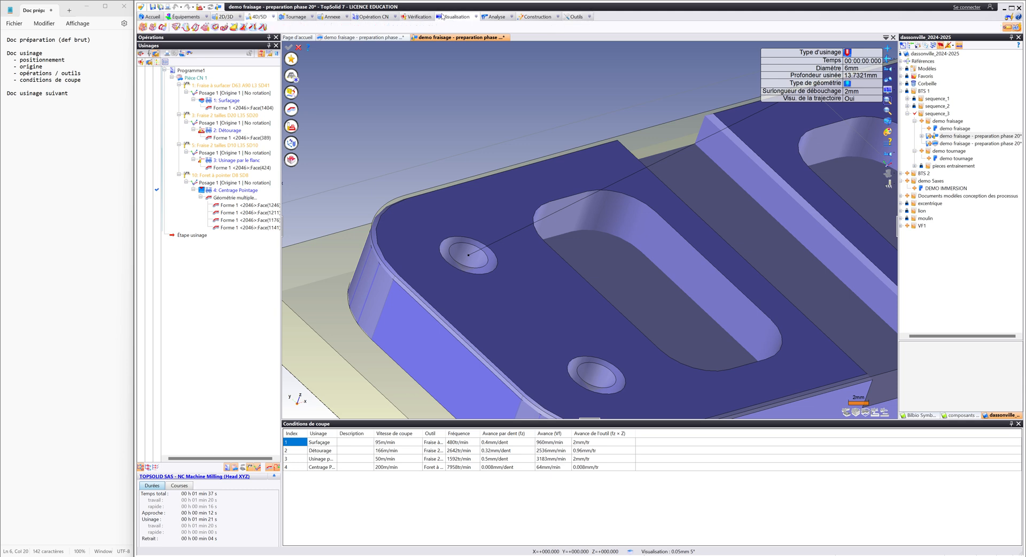
scroll(442, 16, down, 1)
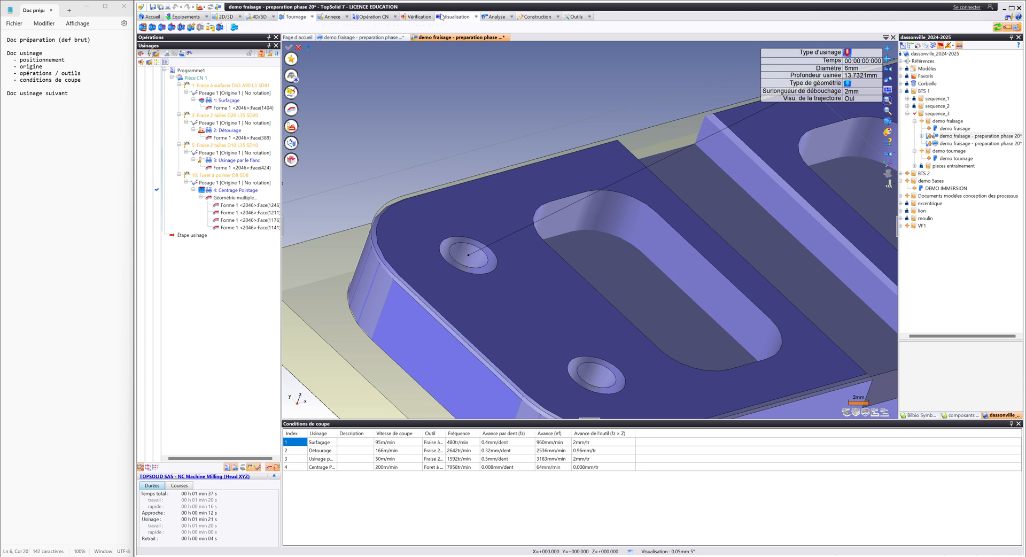
scroll(442, 16, down, 4)
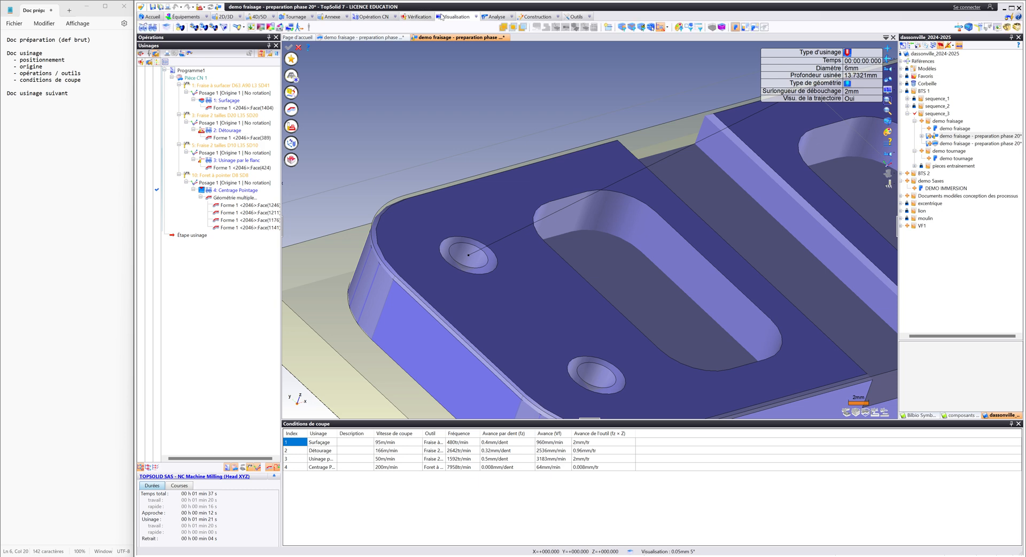
scroll(442, 16, down, 1)
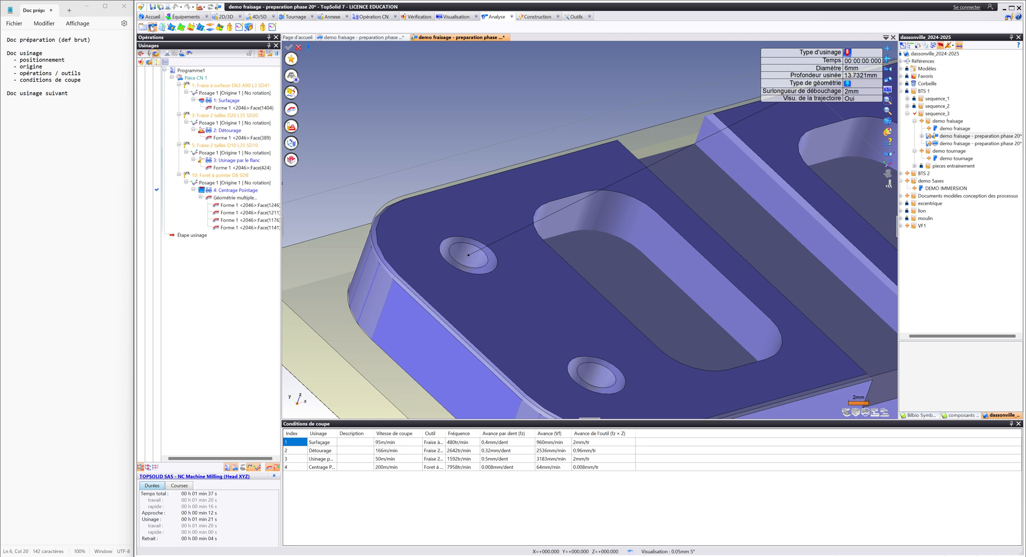
click(153, 27)
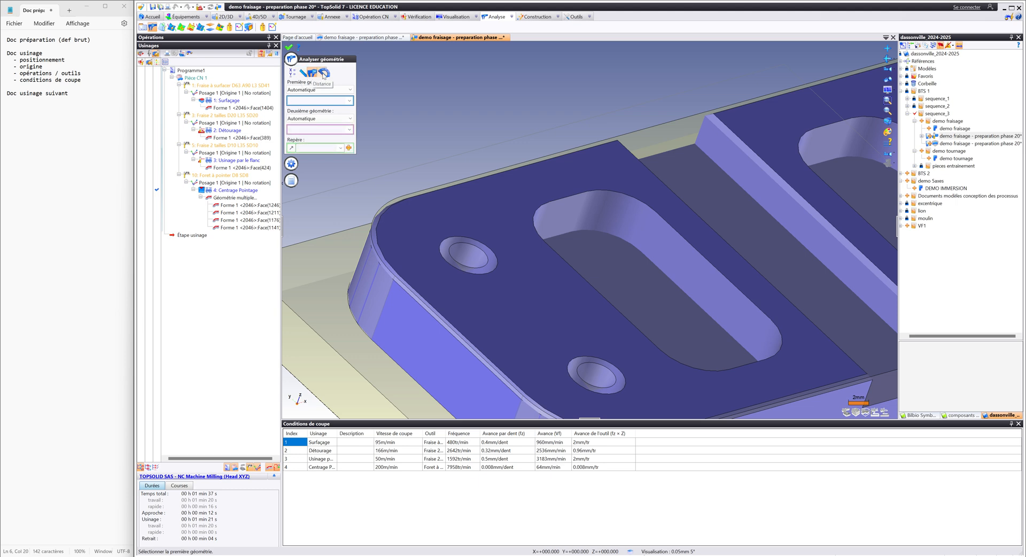
click(313, 75)
click(304, 74)
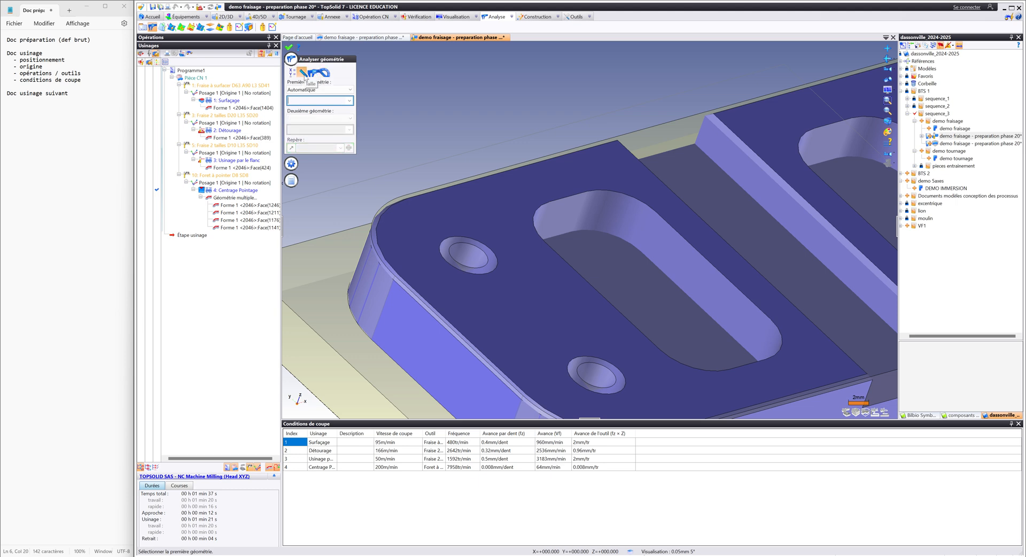
click(475, 259)
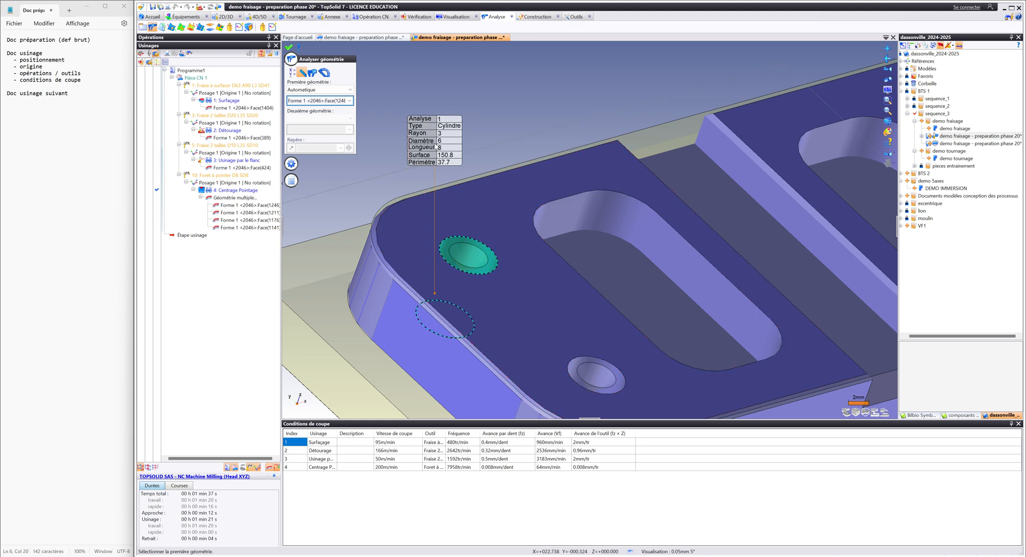
click(289, 47)
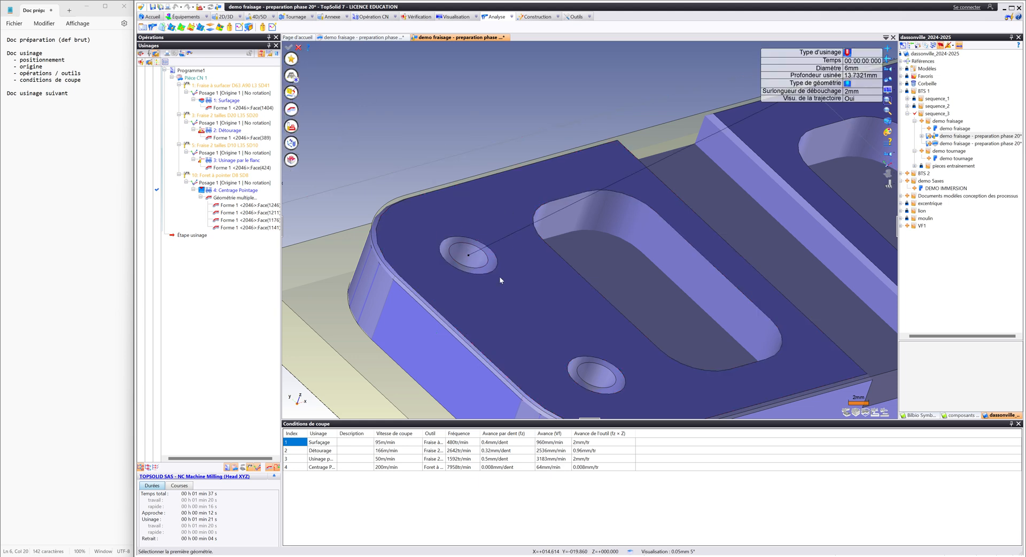
Step: Create a 6 mm helical drill with 35 mm cutting length in pot 11 and use it for the drilling operation
click(291, 75)
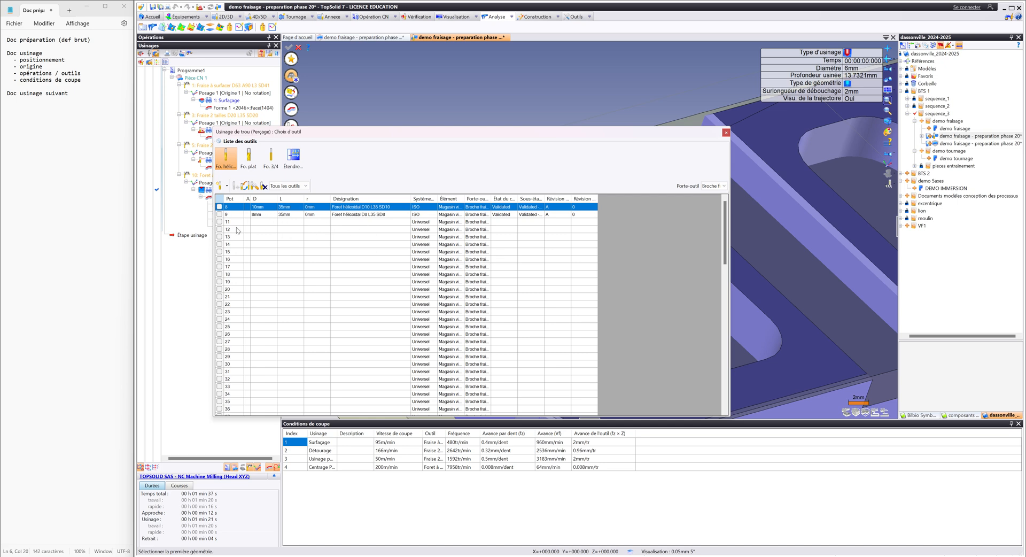
click(265, 222)
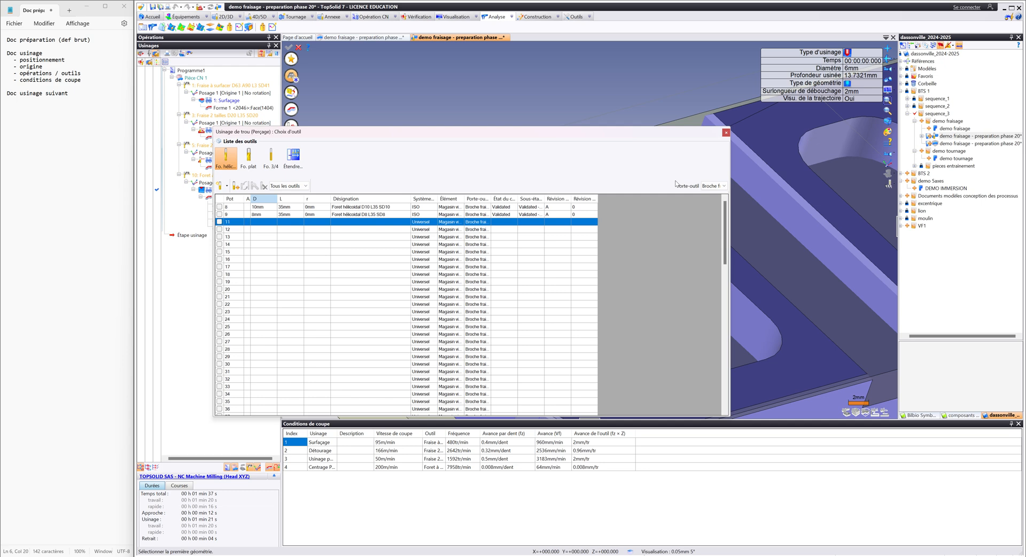
right_click(270, 224)
click(303, 226)
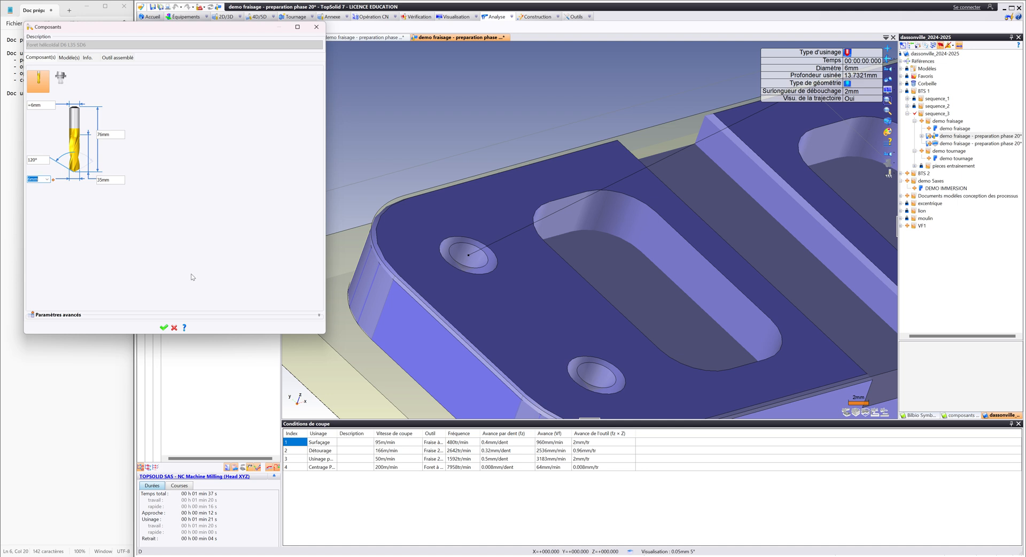
click(108, 182)
click(119, 134)
click(164, 327)
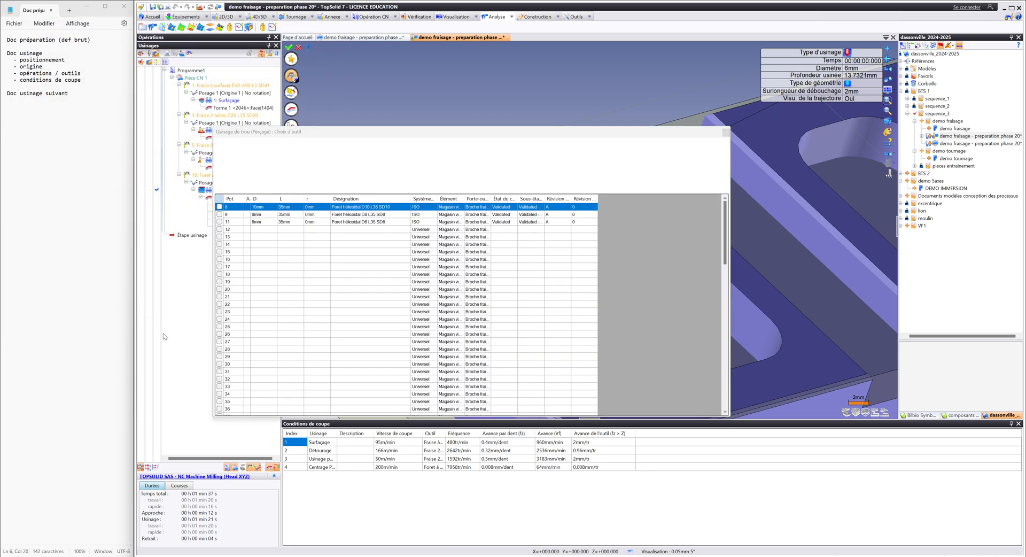
click(291, 75)
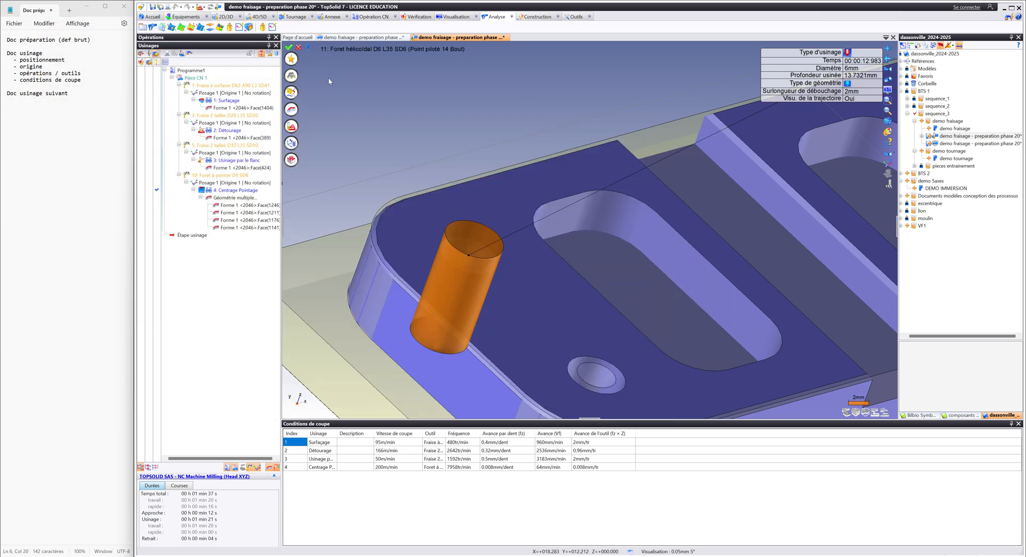
Step: Add the remaining holes of the same diameter and depth to the drilling geometry and validate the operation
scroll(457, 157, down, 5)
middle_drag(457, 157, 499, 254)
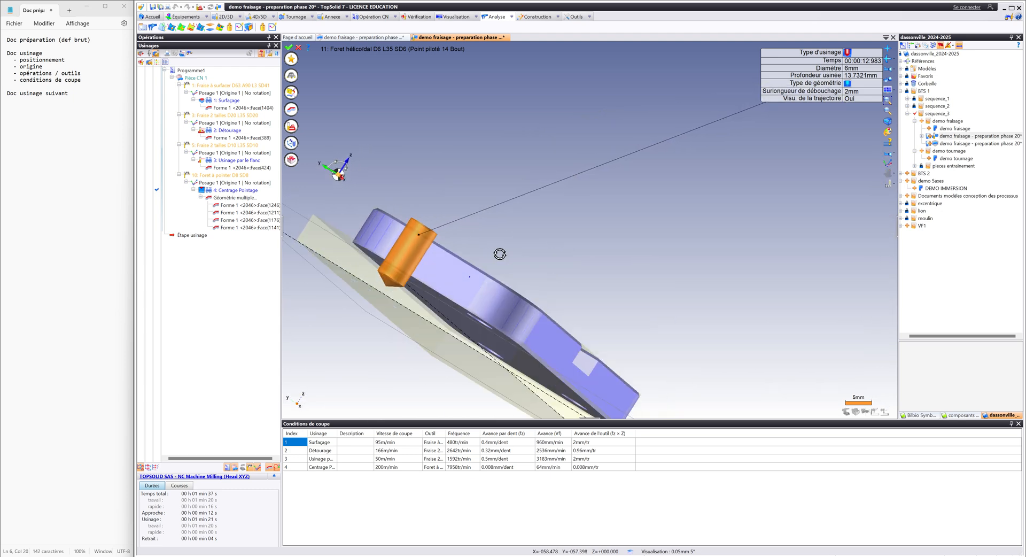
scroll(399, 264, up, 4)
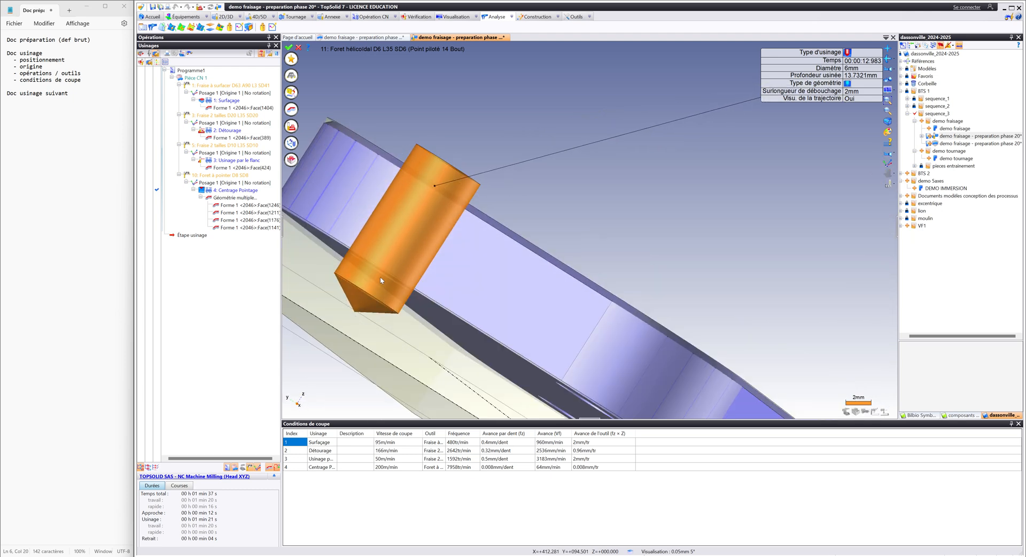
scroll(474, 249, down, 4)
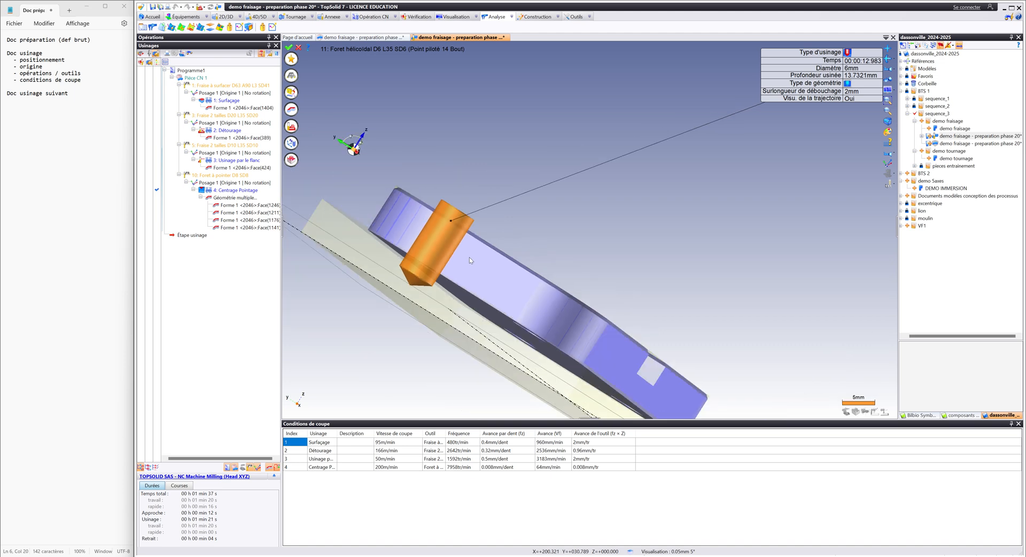
middle_drag(514, 233, 574, 251)
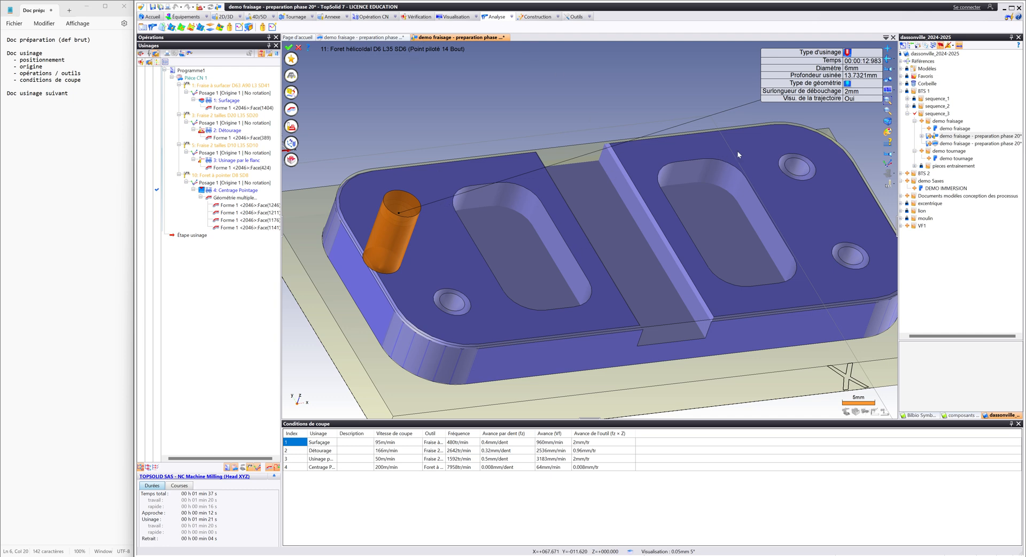
click(291, 109)
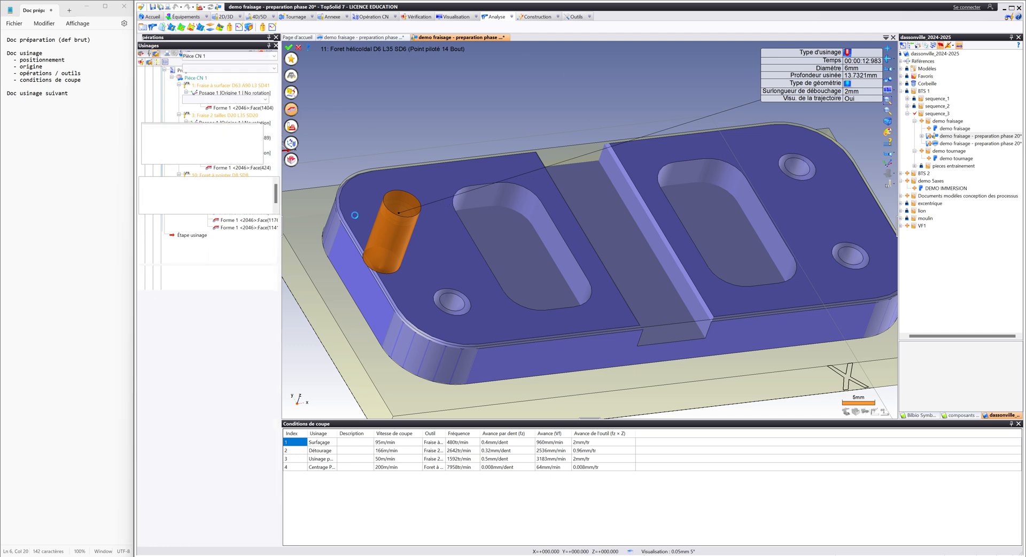
click(272, 158)
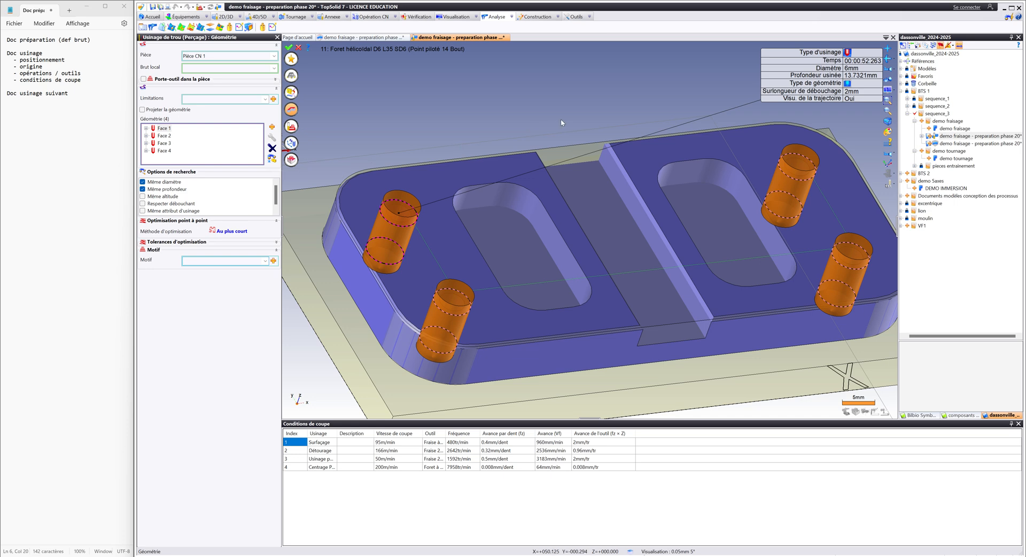
click(288, 47)
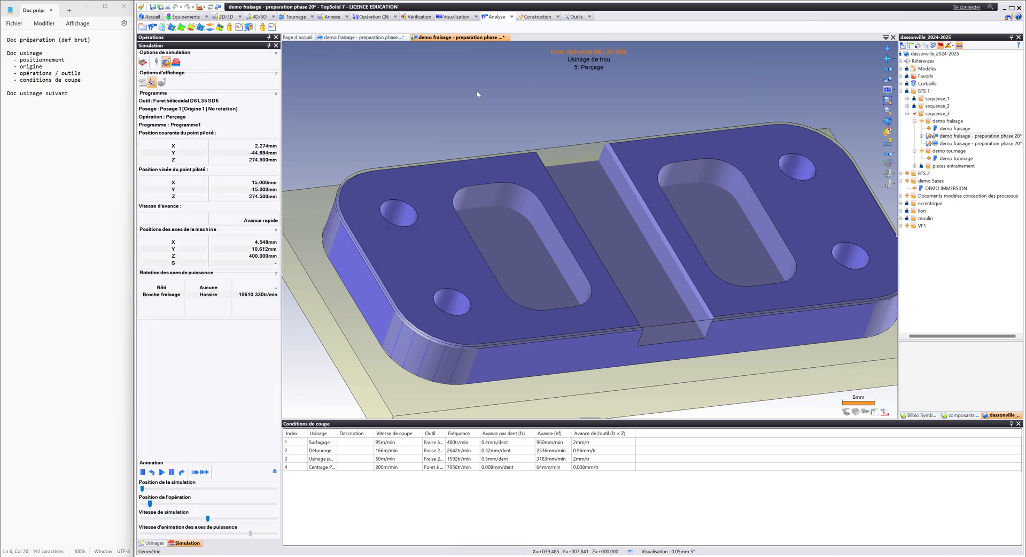
click(473, 105)
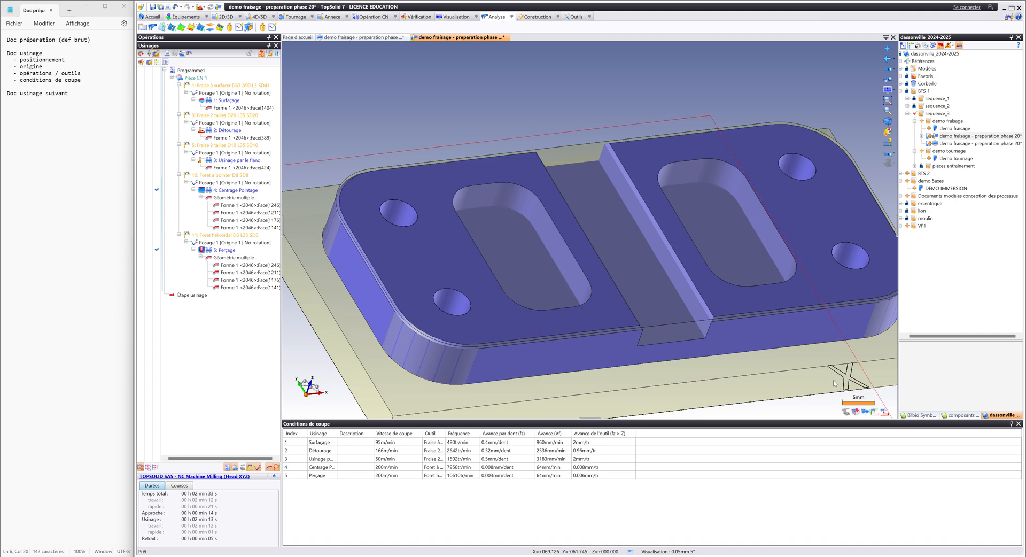
Step: Start an end milling operation (En bout) on the floor face of the central groove
click(636, 287)
right_click(636, 286)
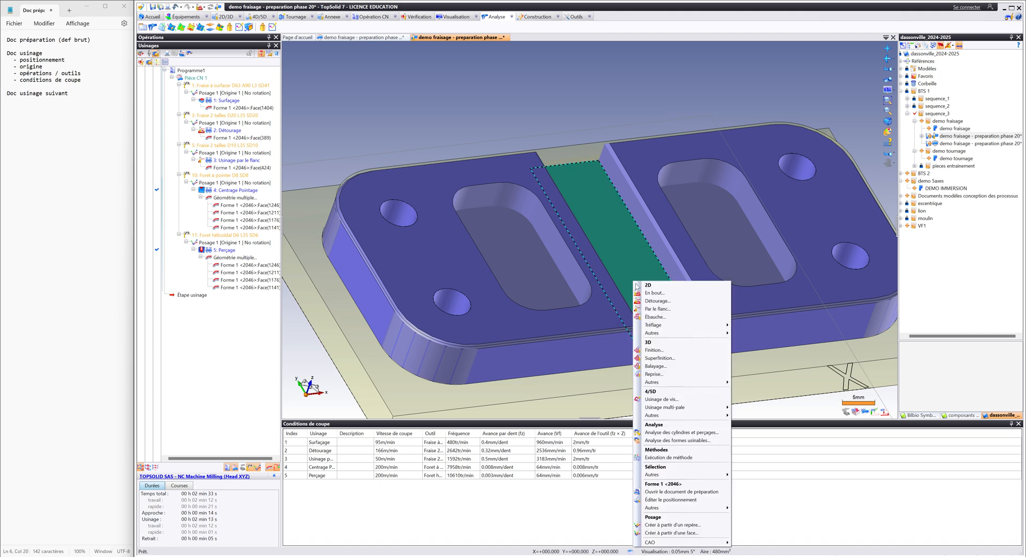
click(671, 293)
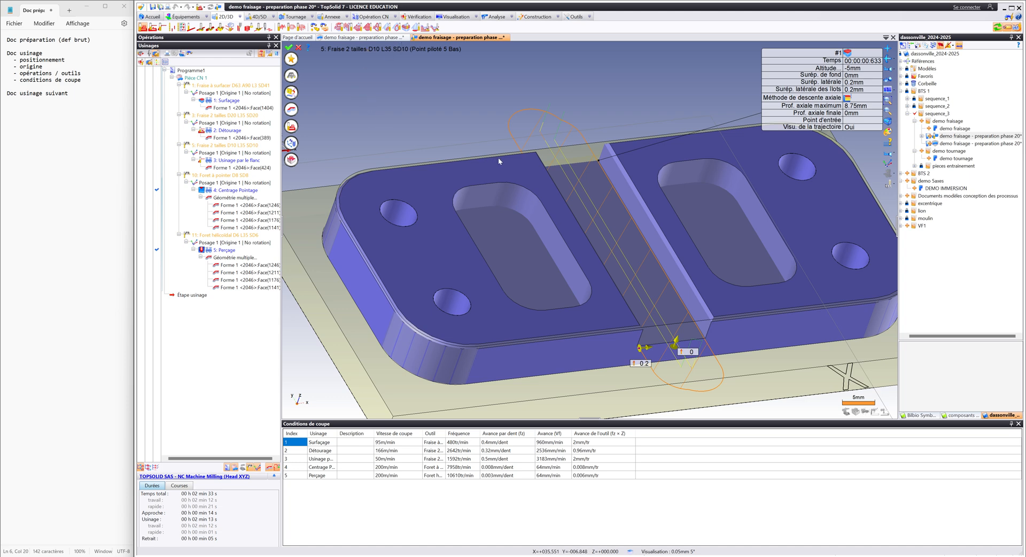
mouse_move(600, 237)
middle_down()
mouse_move(583, 255)
mouse_move(594, 233)
middle_up()
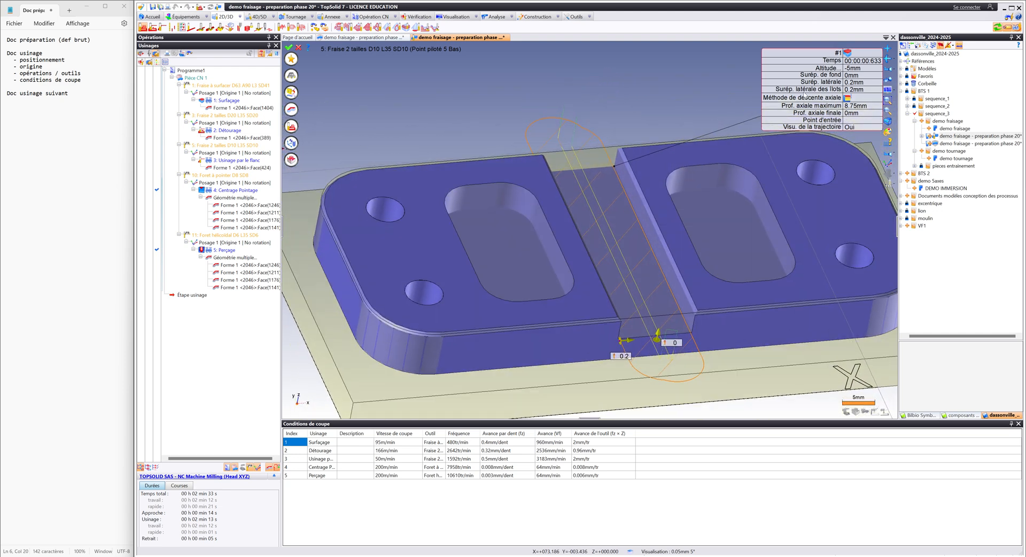
Step: Try a lateral stock allowance (Surép. latérale) of 1 mm on the groove milling and examine the toolpath
click(853, 83)
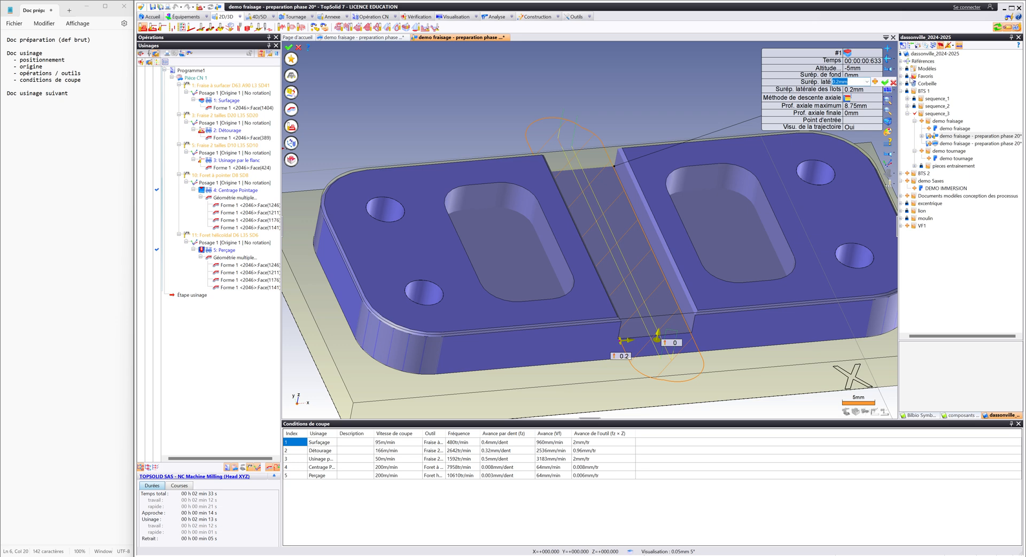
text(1)
key(Return)
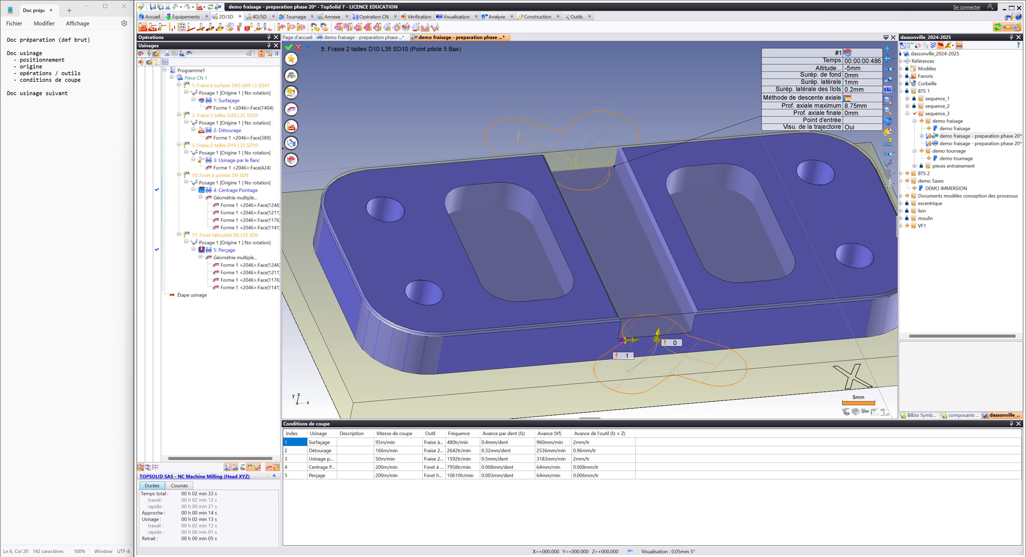
middle_drag(648, 314, 719, 290)
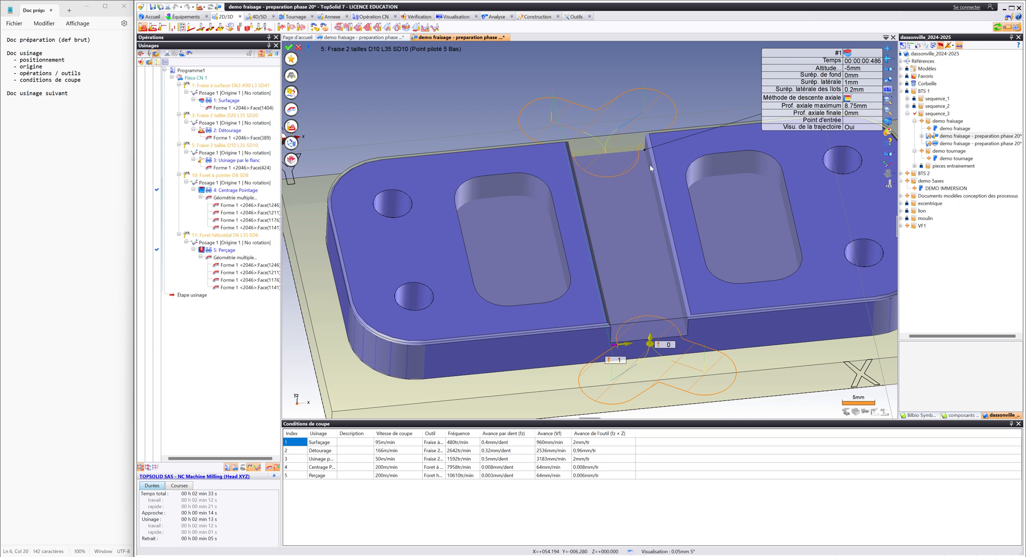
Step: Restore the groove milling's lateral stock allowance (Surép. latérale) to 0.2 mm and check the toolpath along the groove
click(852, 82)
text(0.)
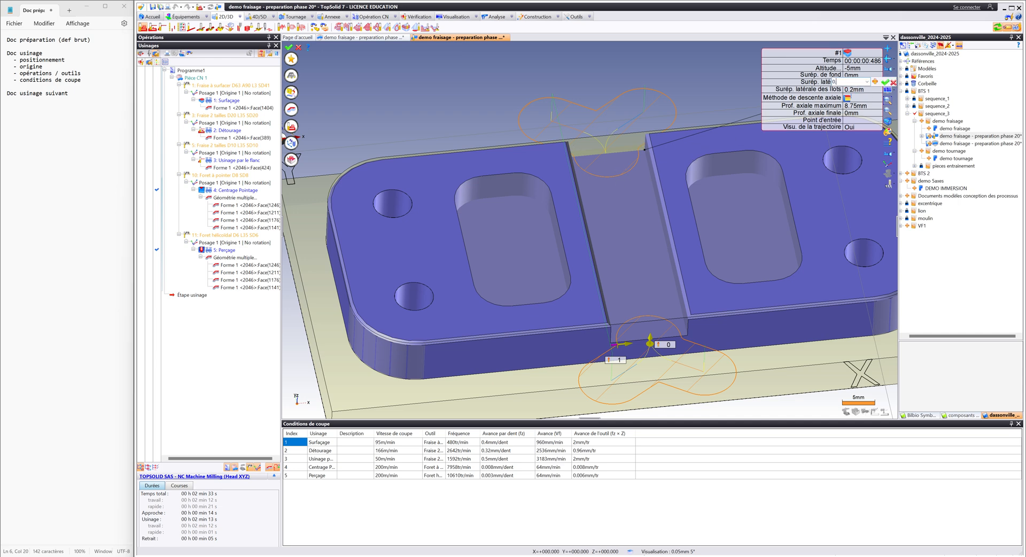
text(2)
key(Return)
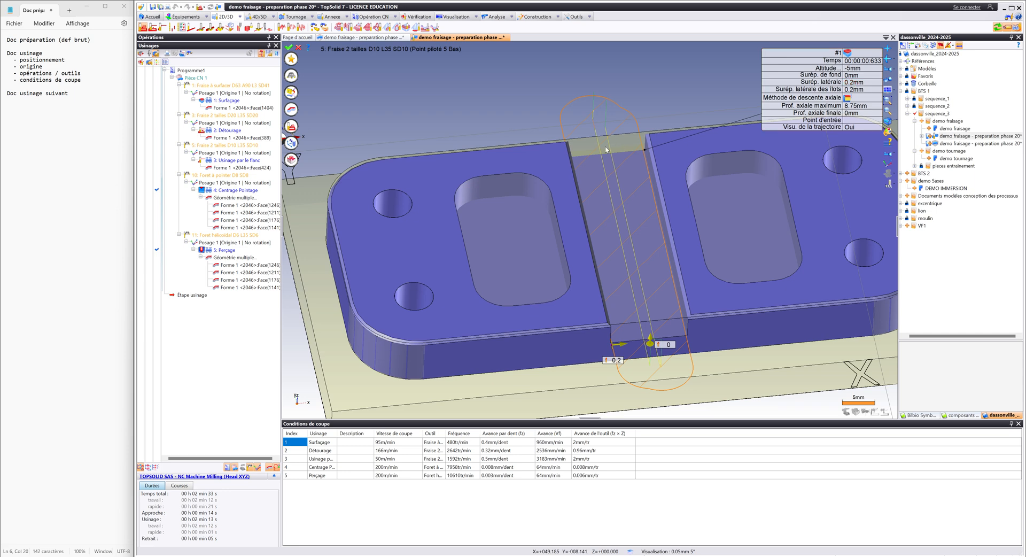
middle_drag(666, 270, 685, 243)
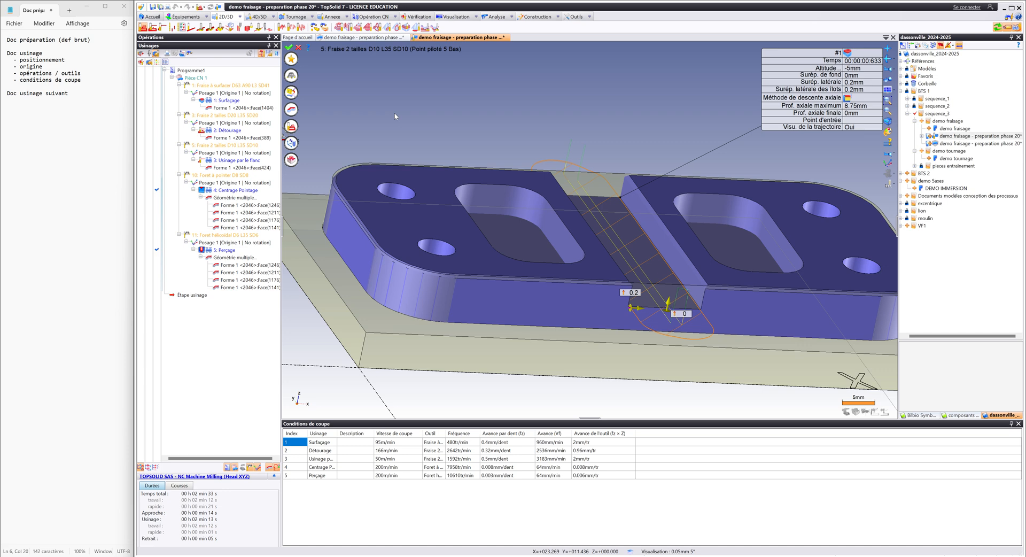
middle_drag(470, 153, 447, 170)
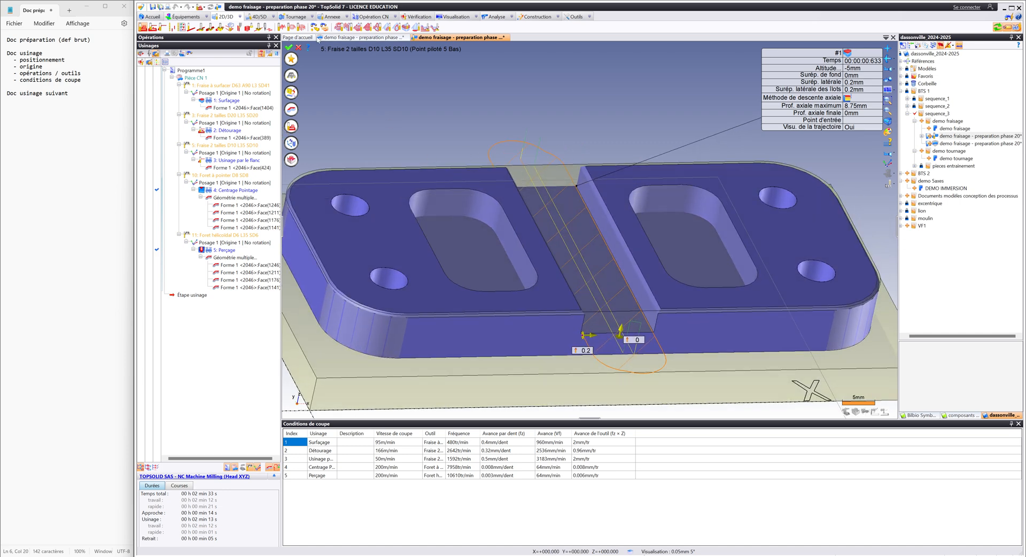
Step: Validate the groove floor milling and start a flank milling operation (Par le flanc) on the groove's right side wall
click(289, 48)
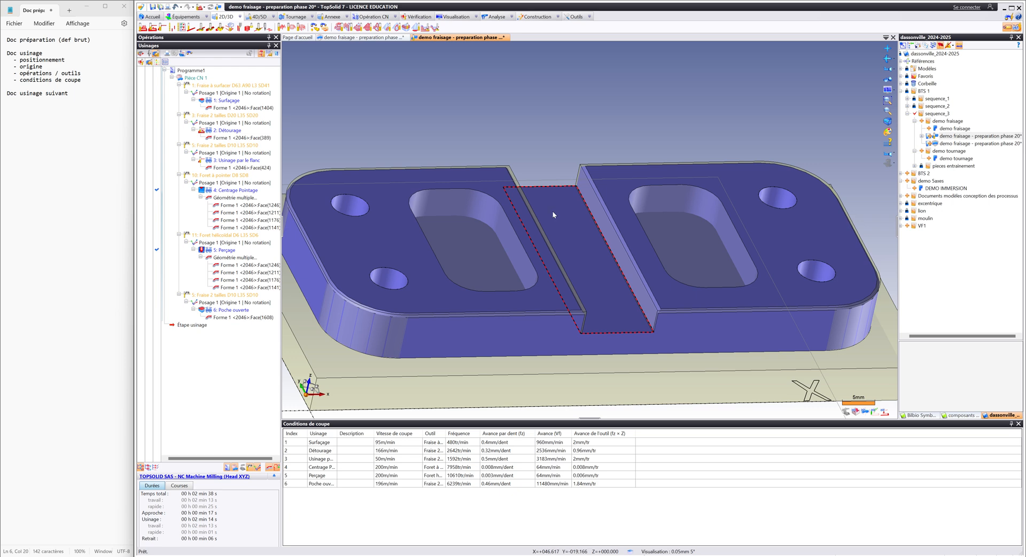
right_click(608, 230)
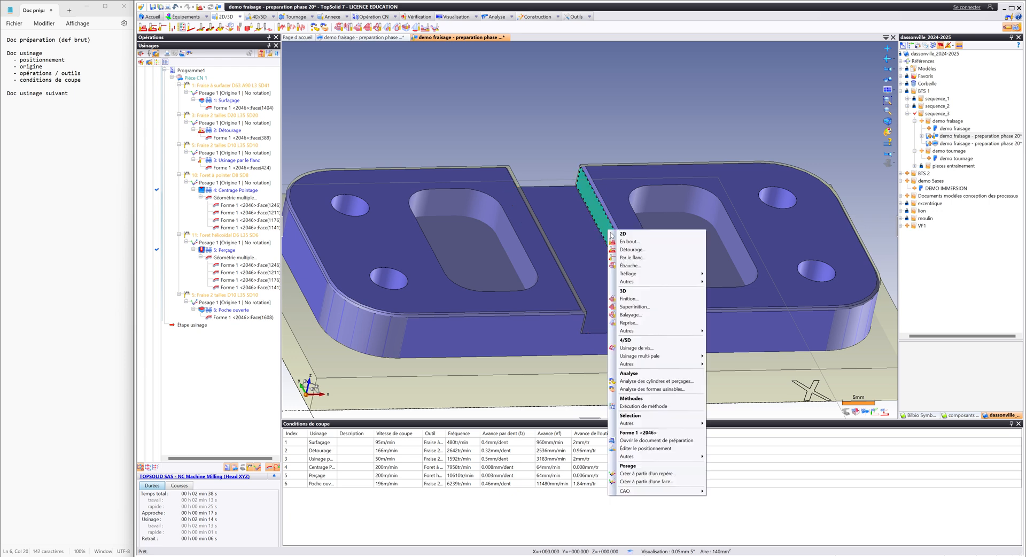
click(646, 258)
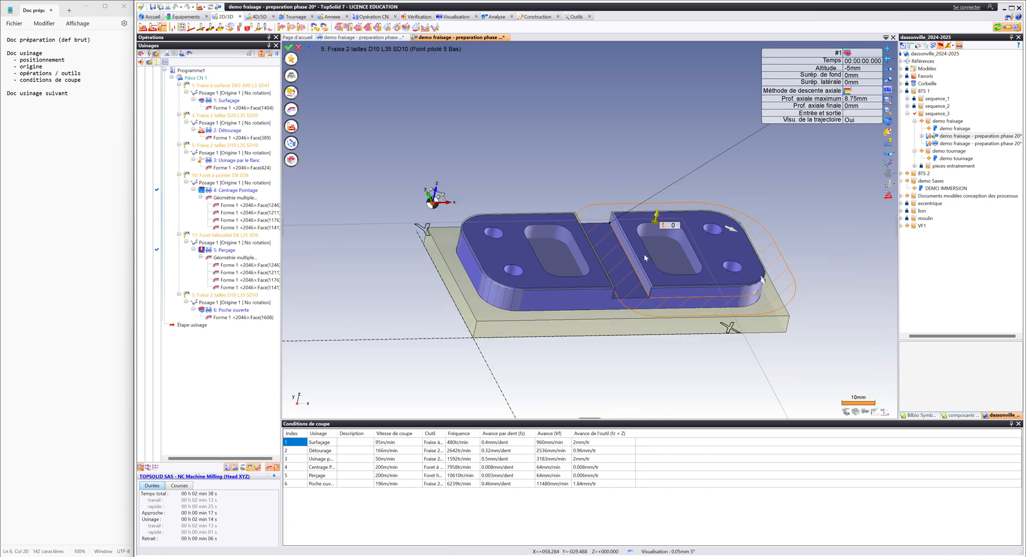
middle_drag(644, 255, 667, 284)
middle_drag(600, 192, 530, 227)
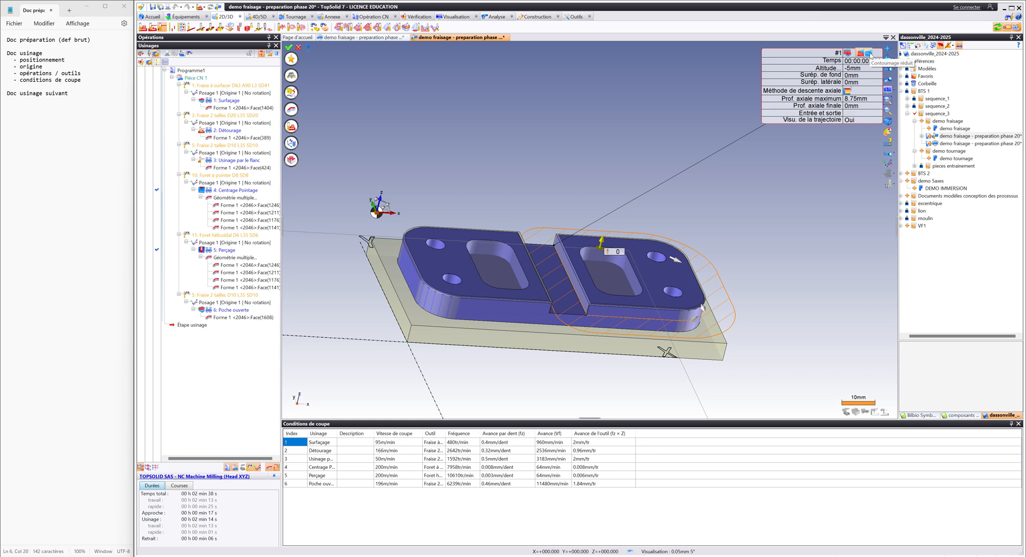
Step: Limit the flank milling to the selected wall with reduced contouring (Contournage réduit), check the toolpath and validate the operation
click(870, 55)
middle_drag(569, 293, 565, 328)
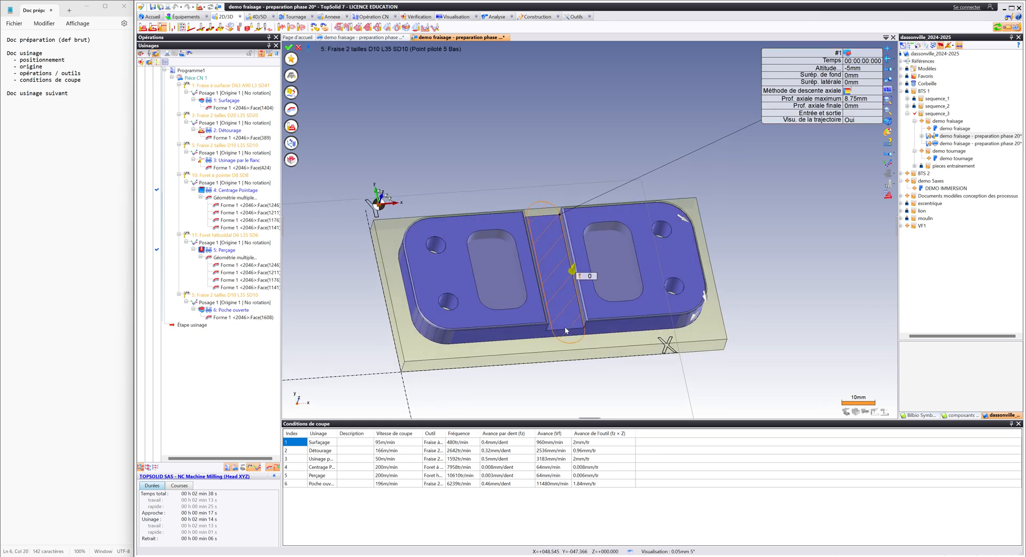
scroll(568, 292, up, 5)
mouse_move(571, 290)
middle_down()
mouse_move(583, 273)
mouse_move(556, 283)
mouse_move(546, 260)
mouse_move(577, 270)
mouse_move(574, 291)
middle_up()
scroll(574, 291, down, 1)
scroll(572, 294, down, 2)
middle_drag(550, 322, 518, 289)
click(289, 49)
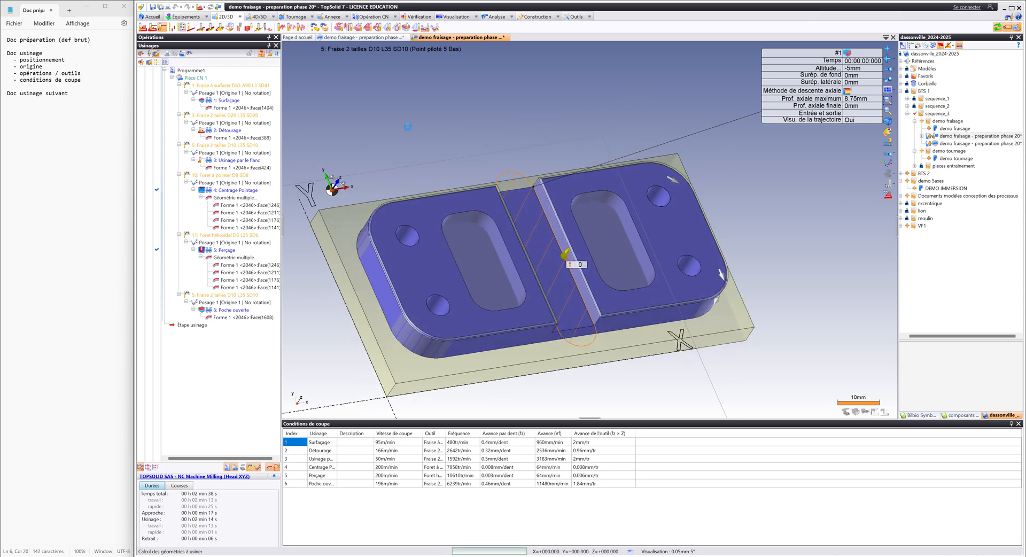
click(398, 131)
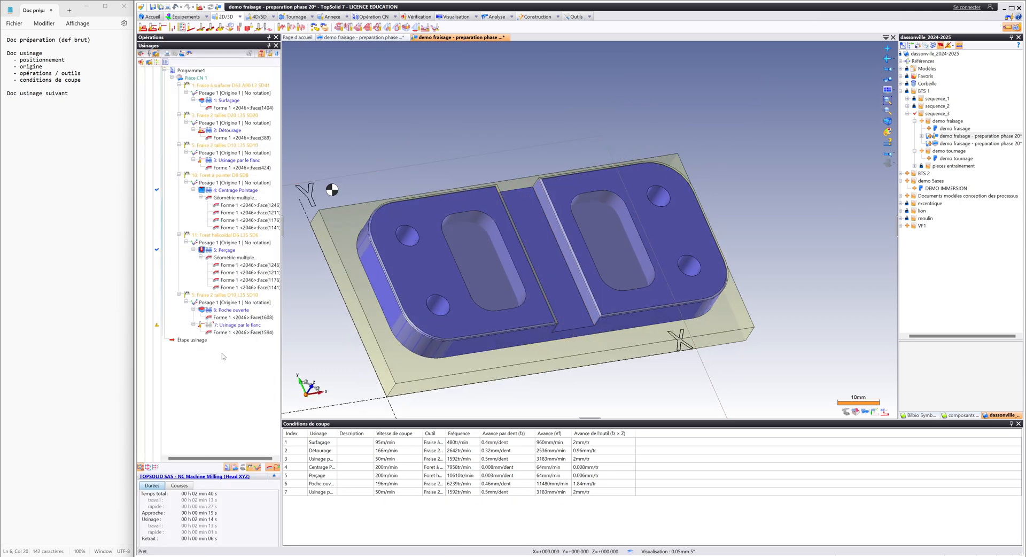
Step: Edit the groove's flank milling to set the entry overlength (Surlongueur à l'attaque) to 2 mm, and validate it
double_click(213, 324)
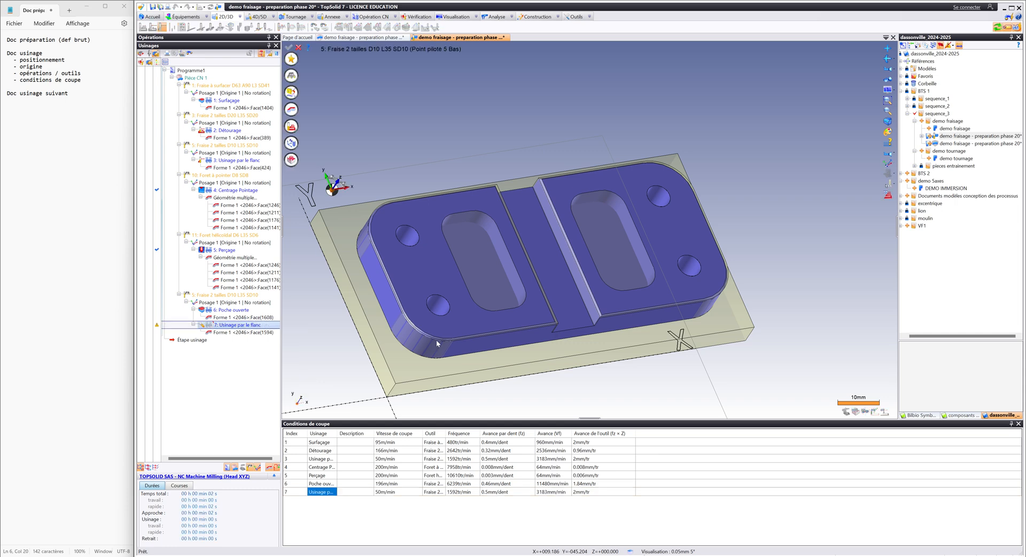
scroll(574, 333, up, 5)
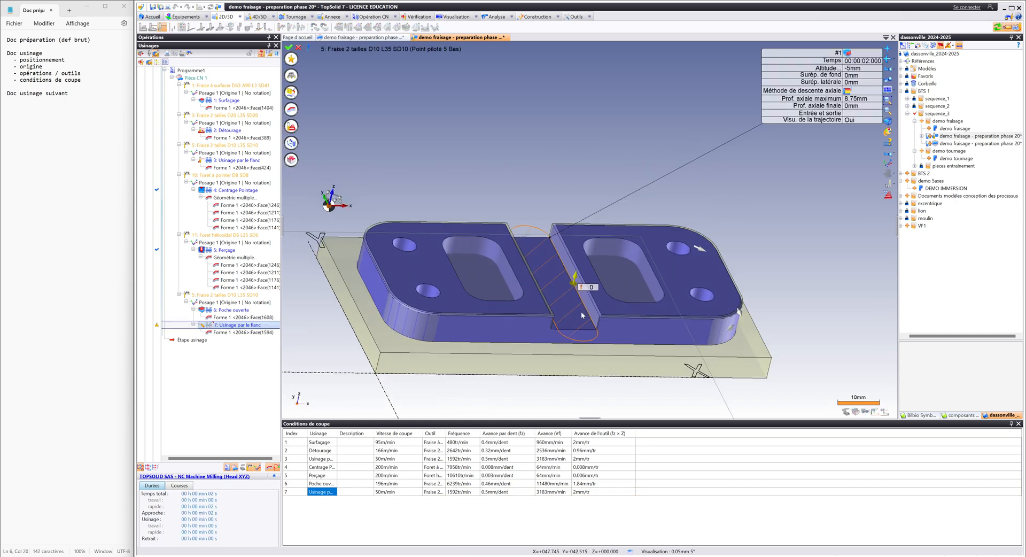
mouse_move(604, 347)
middle_down()
mouse_move(591, 336)
mouse_move(609, 359)
mouse_move(613, 343)
middle_up()
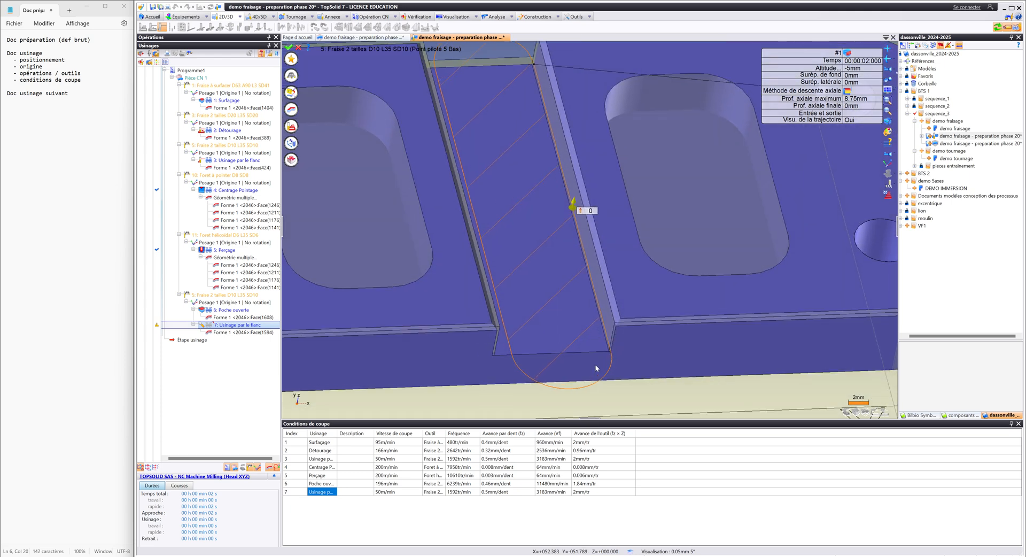
click(291, 126)
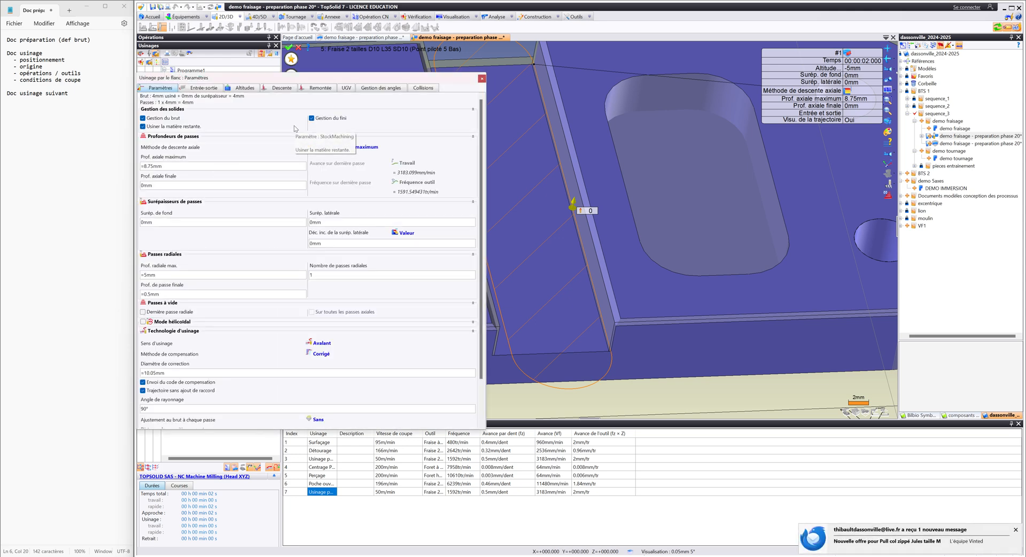
click(197, 89)
click(200, 197)
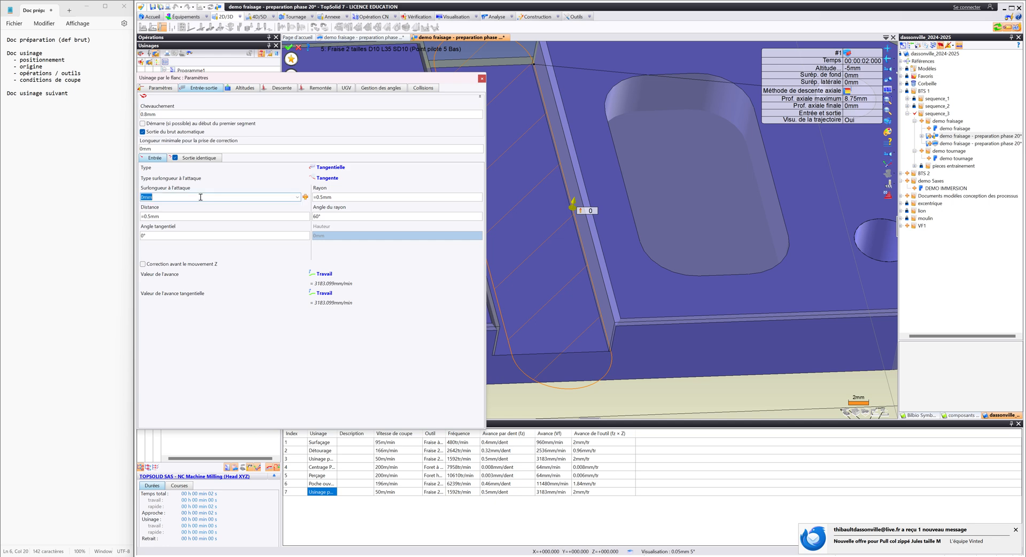
text(2)
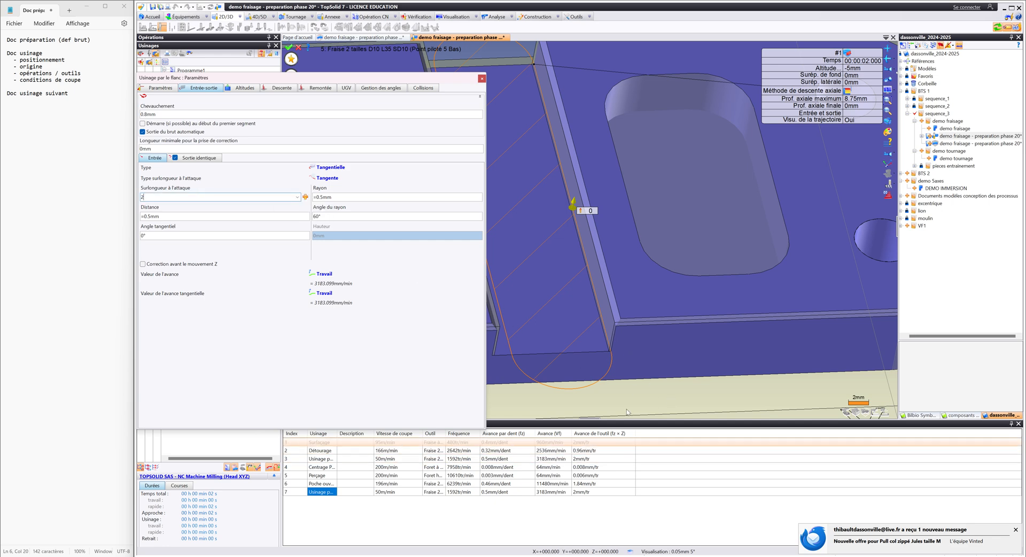
click(240, 218)
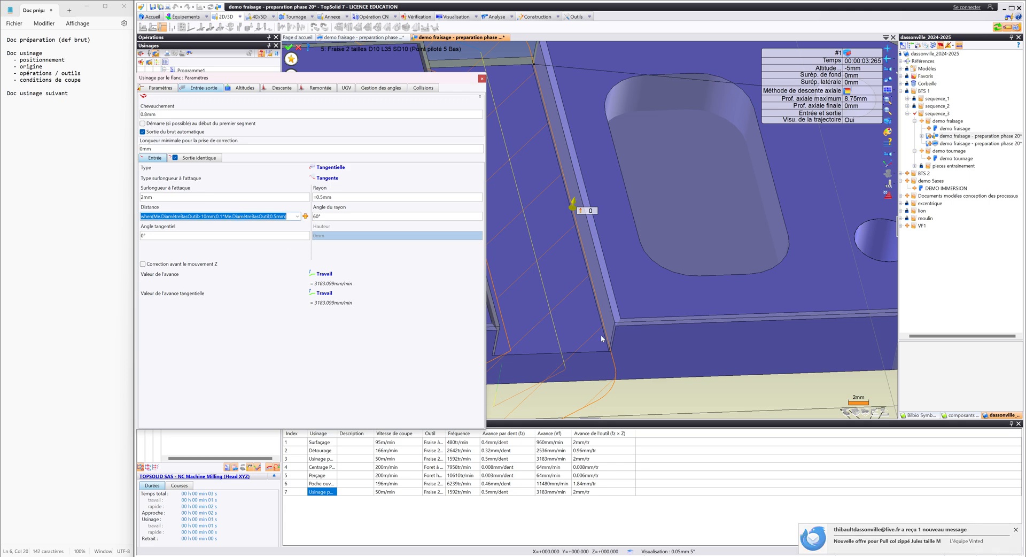
scroll(600, 335, down, 3)
mouse_move(626, 364)
middle_down()
mouse_move(614, 381)
mouse_move(635, 372)
middle_up()
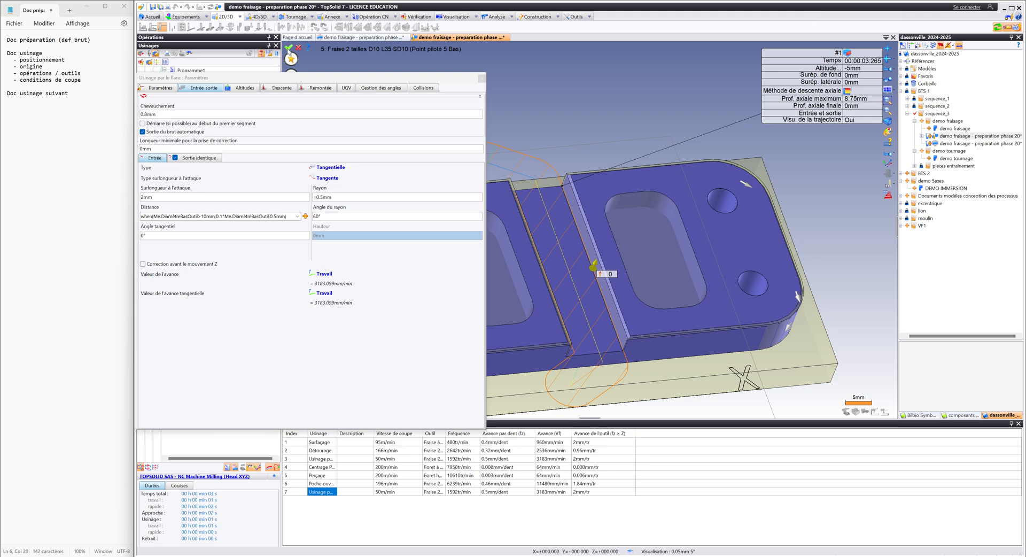
click(289, 47)
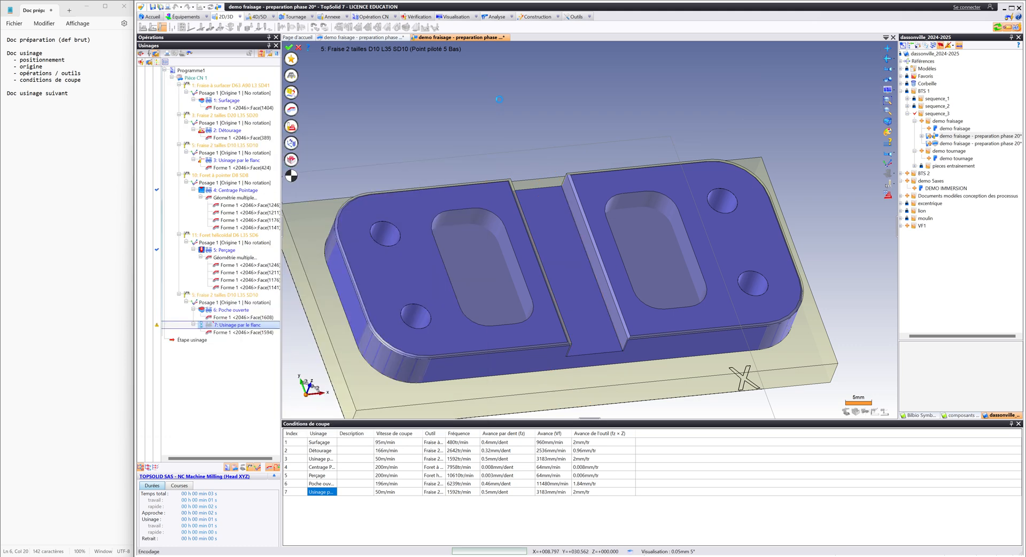
right_click(449, 97)
key(Escape)
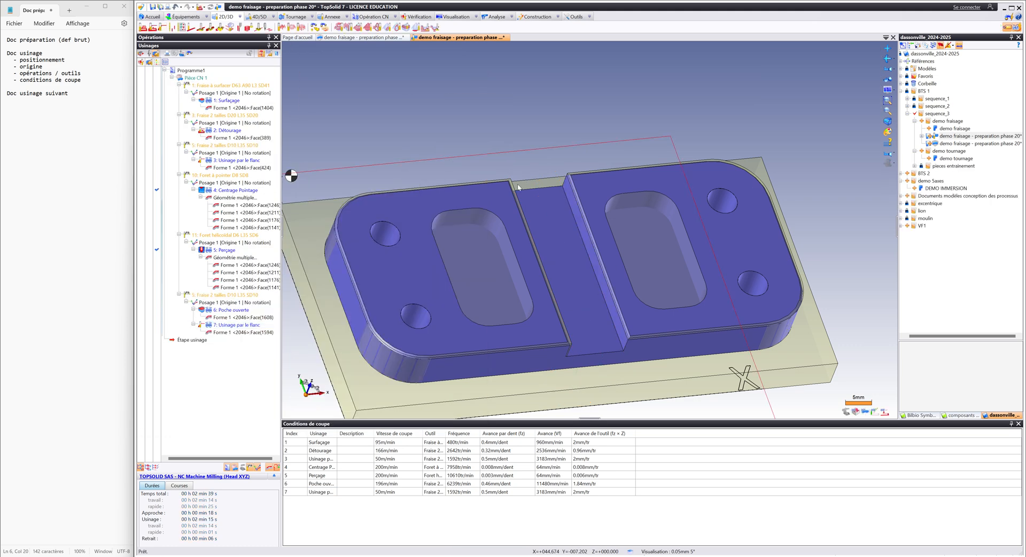
Step: Add the groove's opposite side wall to the flank milling geometry and validate the operation
middle_drag(534, 296, 534, 293)
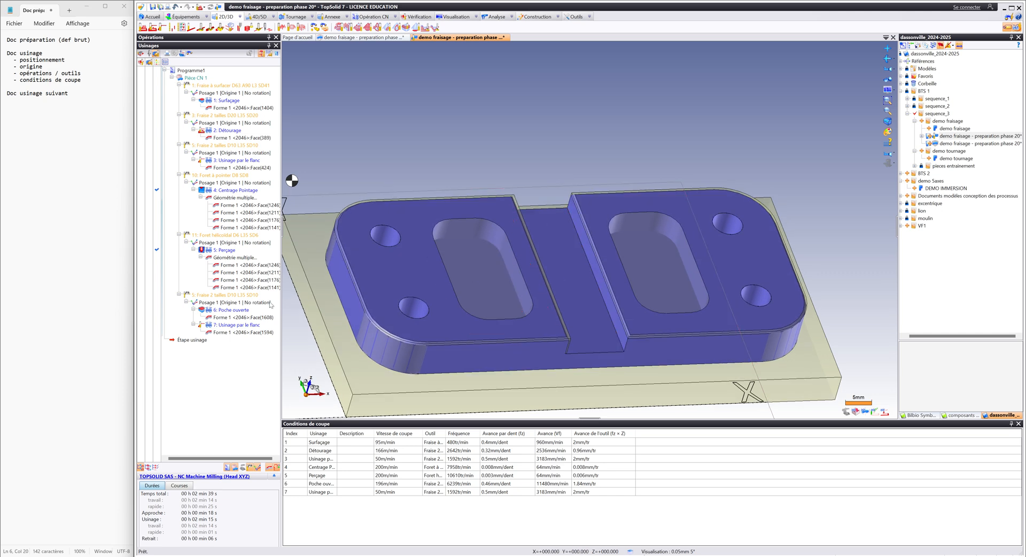
click(228, 326)
right_click(230, 327)
key(Escape)
middle_drag(460, 299, 525, 271)
double_click(220, 326)
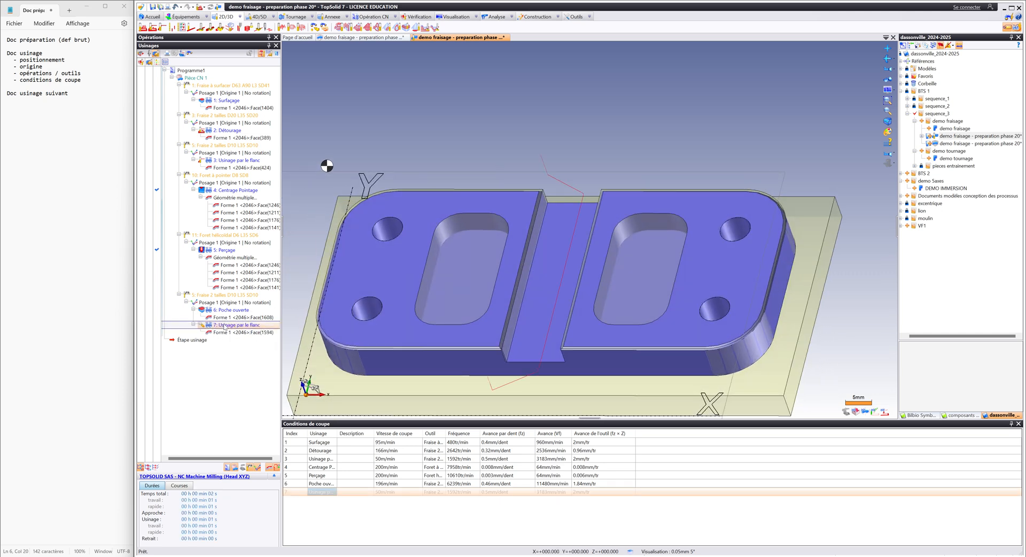
click(291, 109)
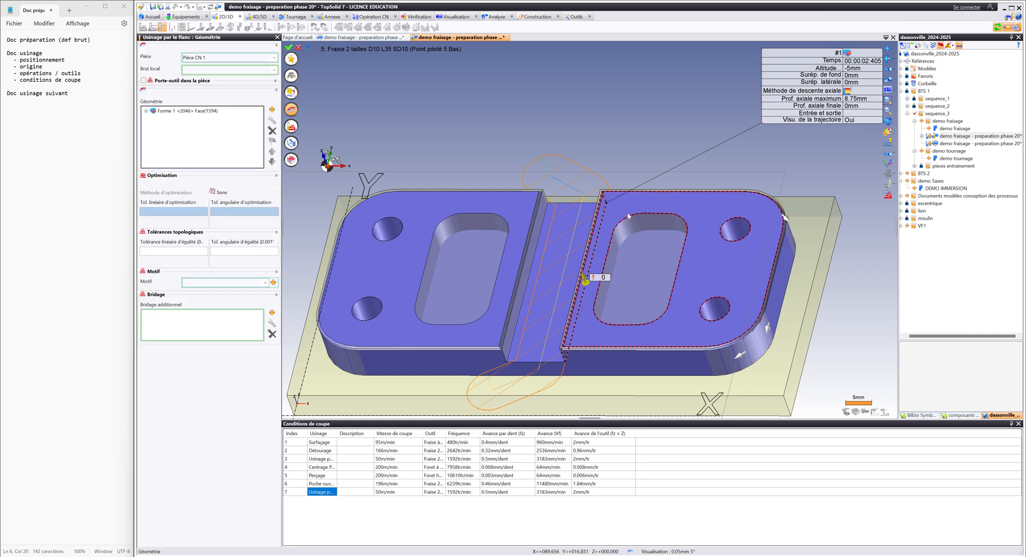
click(582, 256)
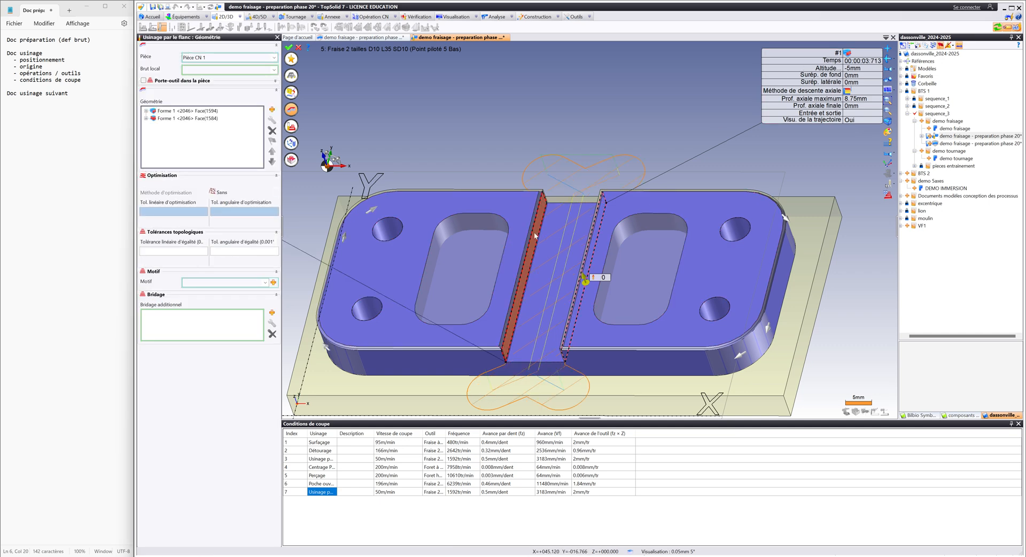
middle_drag(583, 256, 556, 323)
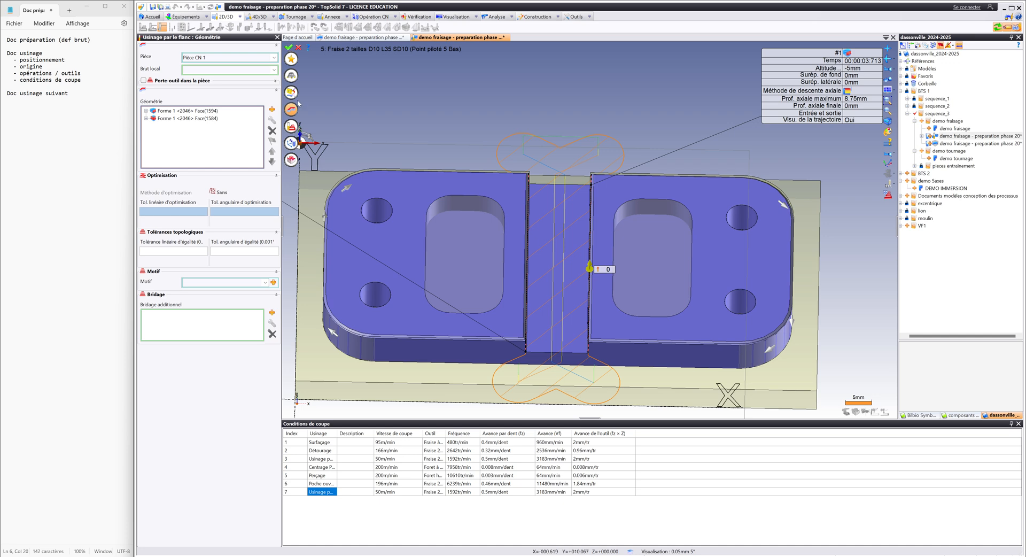
middle_drag(542, 238, 532, 259)
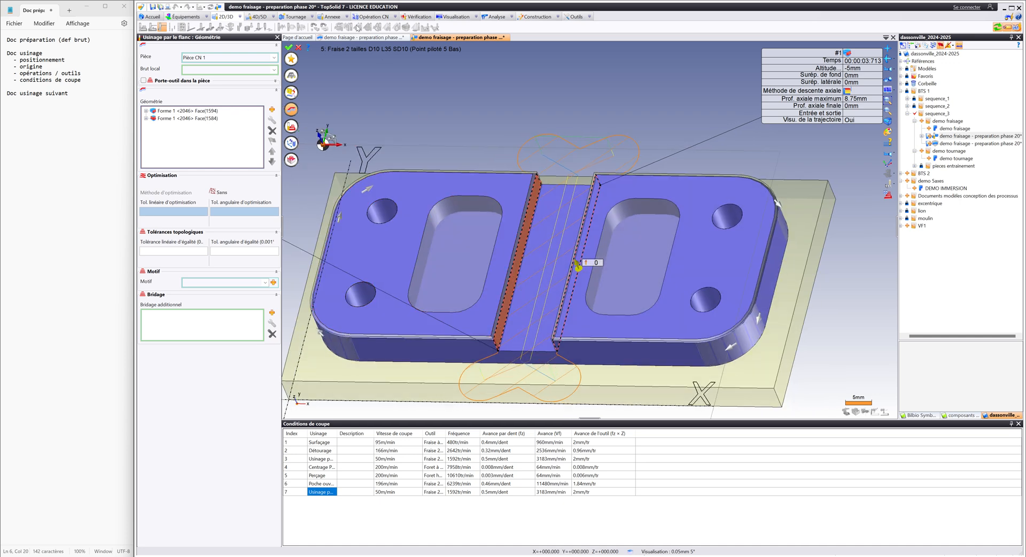
click(289, 48)
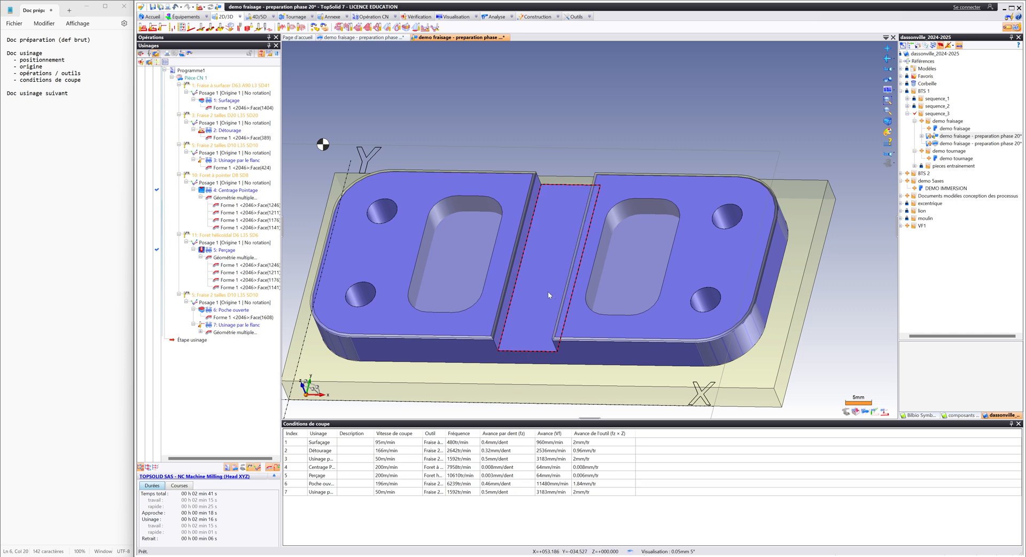
Step: Regroup the groove's Poche ouverte and flank milling operations under the earlier D10 end mill, before the centre drilling, and recompute the machining
mouse_move(547, 291)
middle_down()
mouse_move(570, 274)
mouse_move(563, 288)
middle_up()
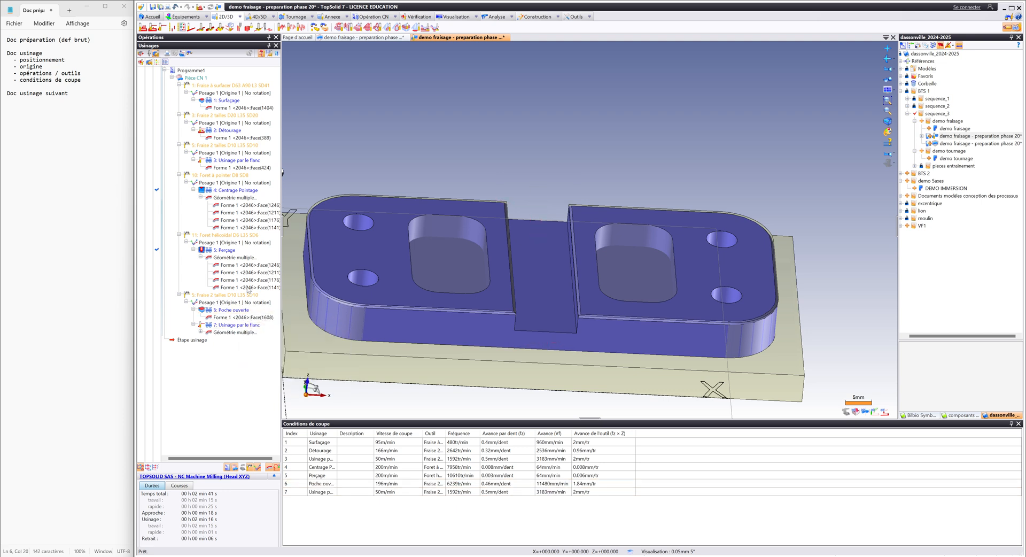
mouse_move(241, 160)
click(231, 311)
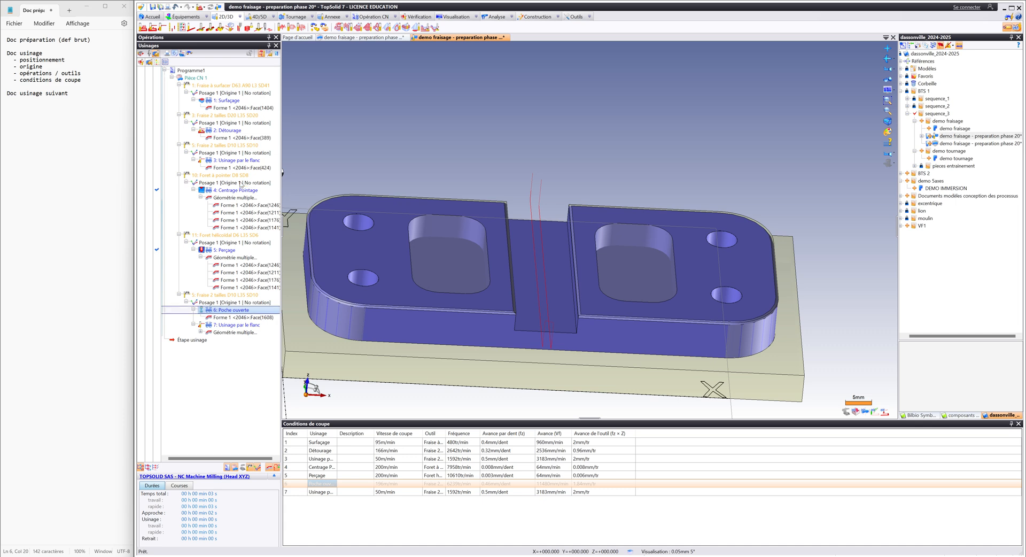
drag(241, 185, 241, 183)
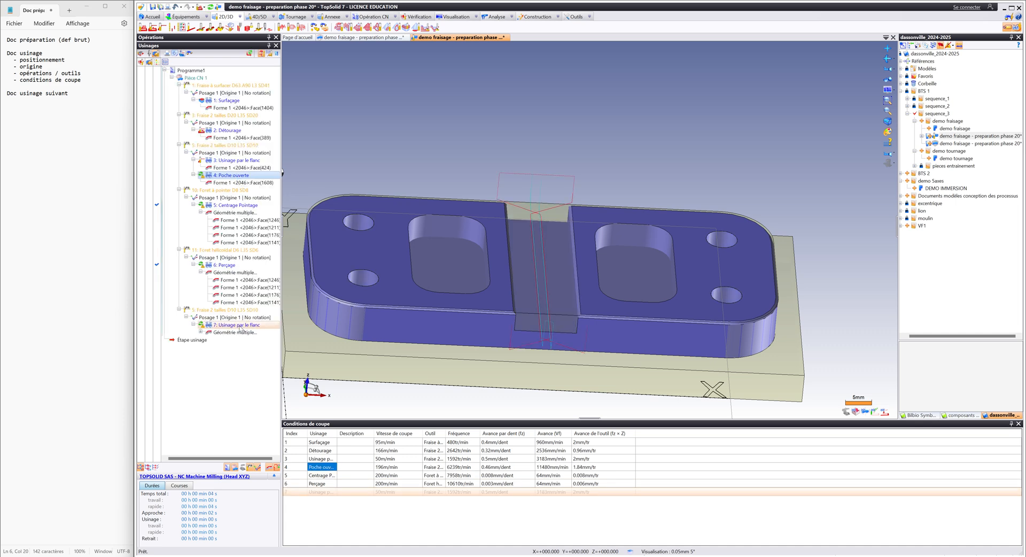
drag(240, 327, 238, 197)
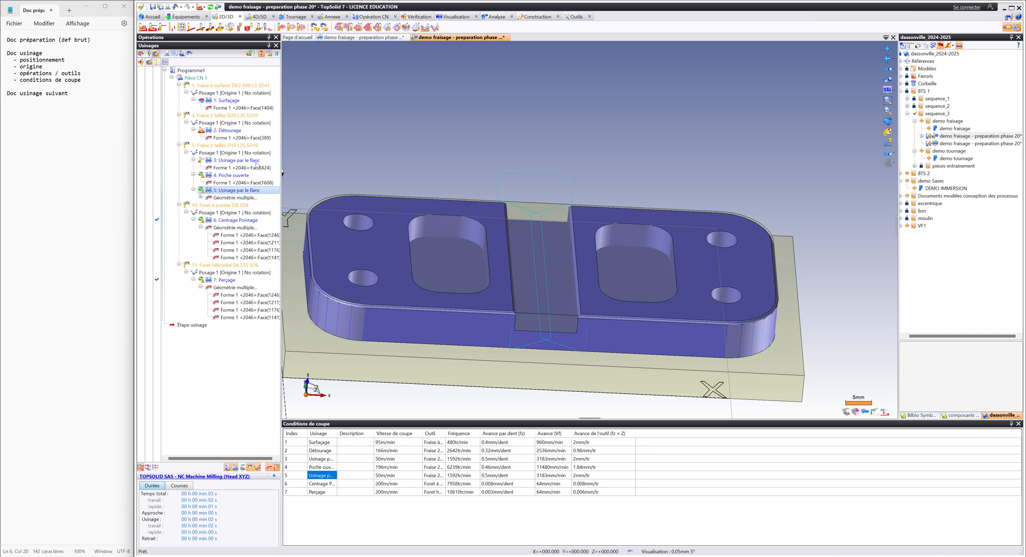
click(169, 177)
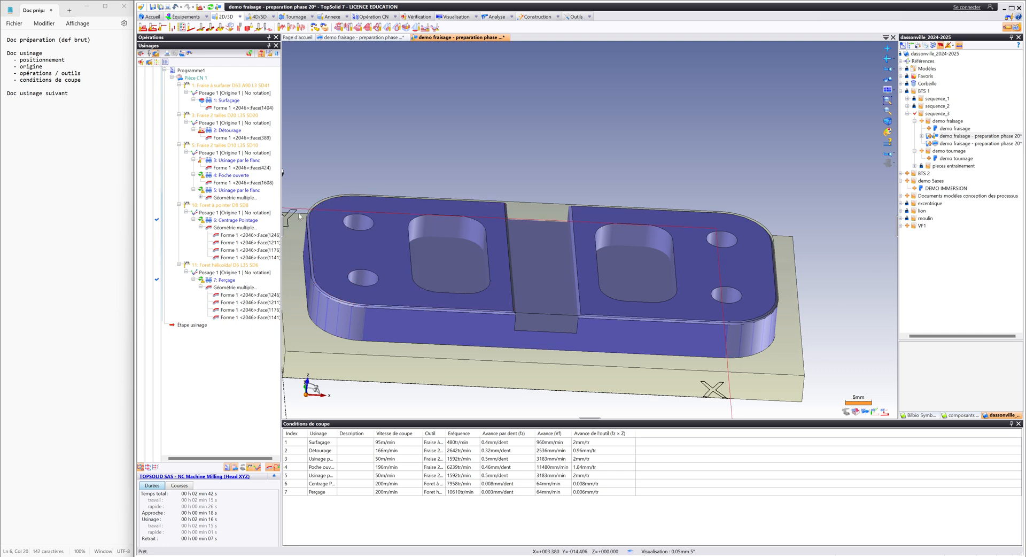
click(212, 7)
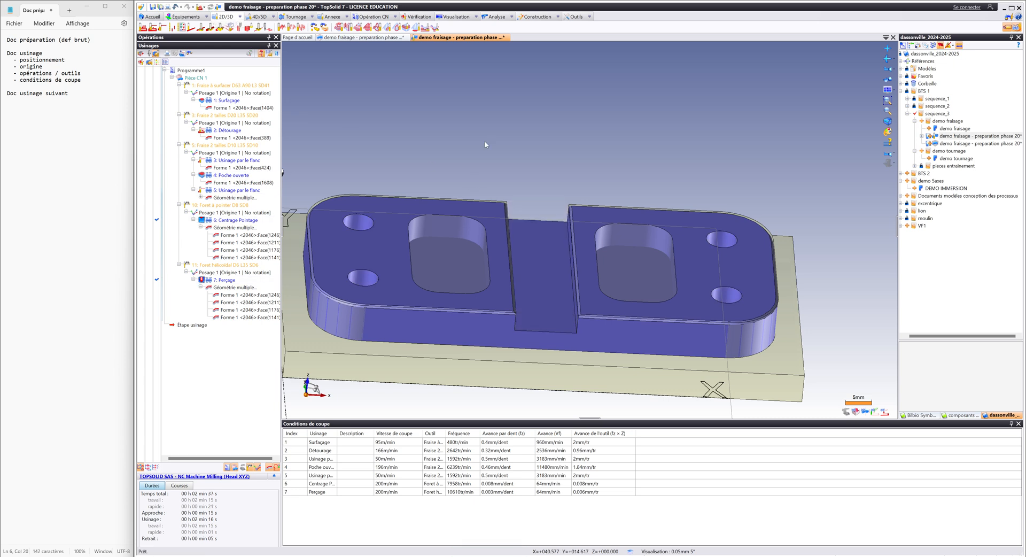
Step: Move the machining stage marker (Étape usinage) up to just after the D10 end mill's last flank milling, before the centre drilling
click(452, 270)
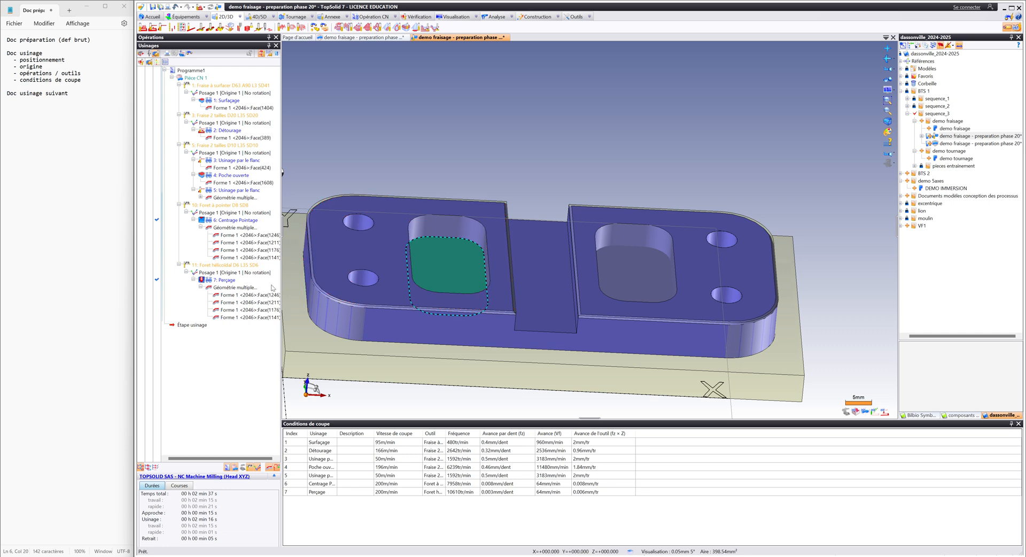
click(189, 326)
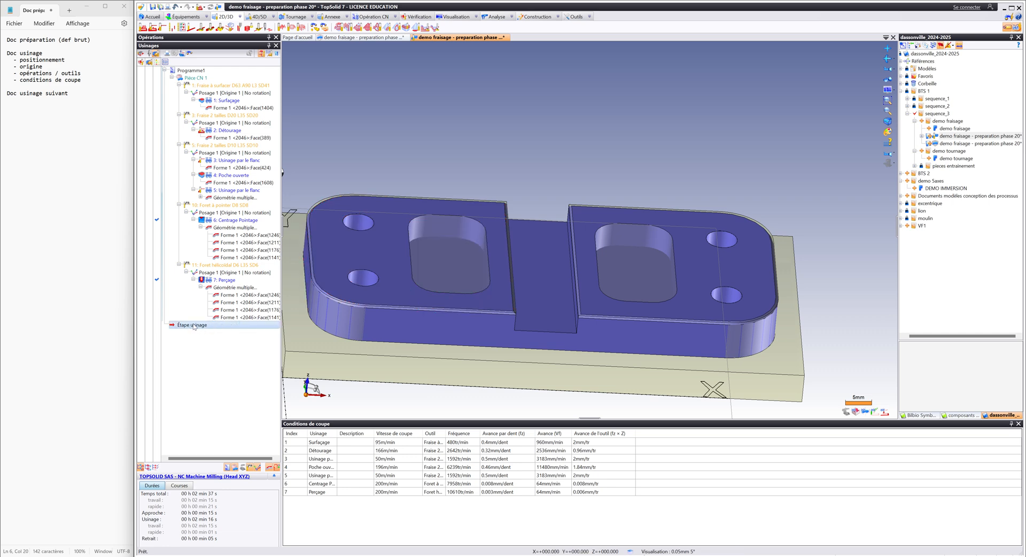
drag(192, 327, 189, 213)
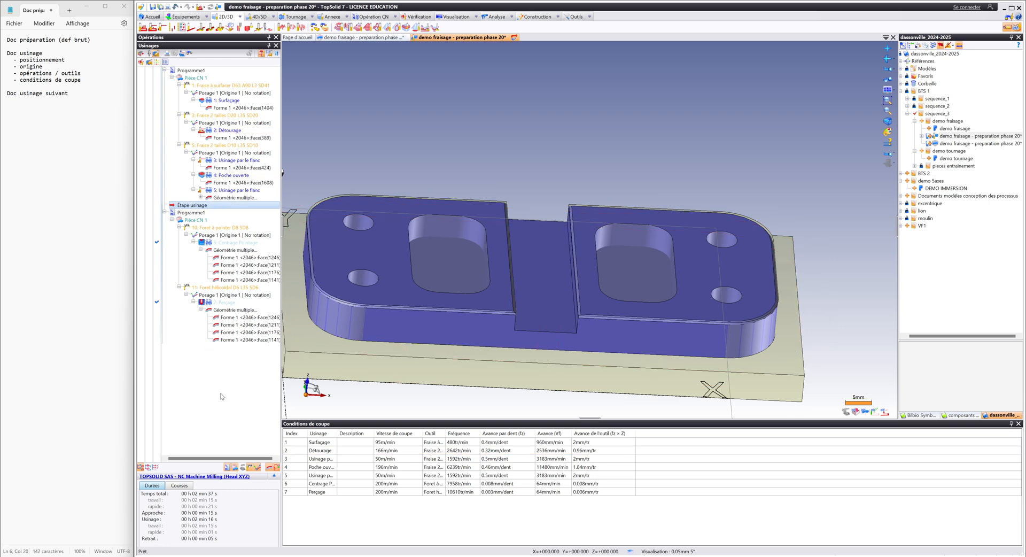
Step: Create an end milling operation (En bout) on the left pocket's floor and set its lateral stock allowance (Surép. latérale) to 0 mm
right_click(458, 260)
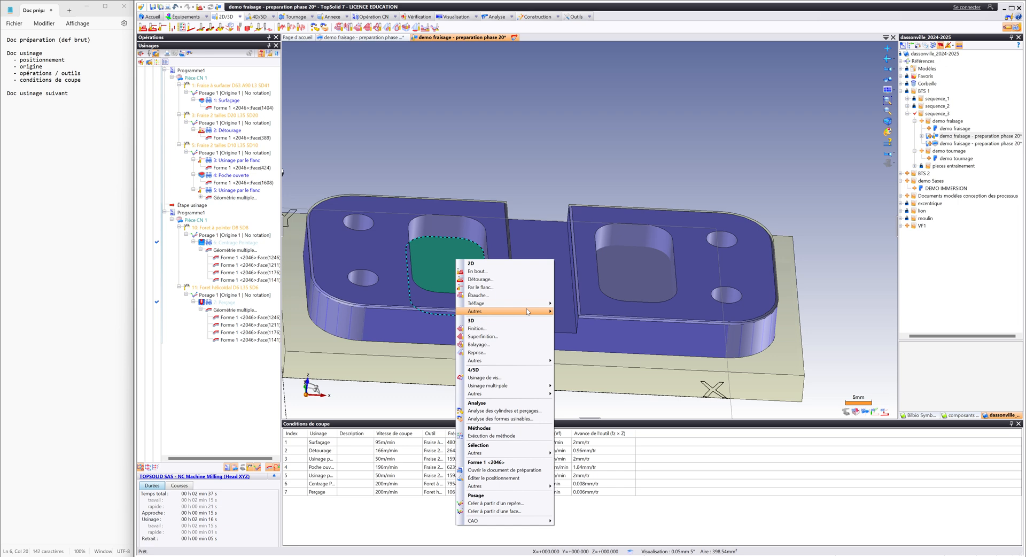
click(503, 273)
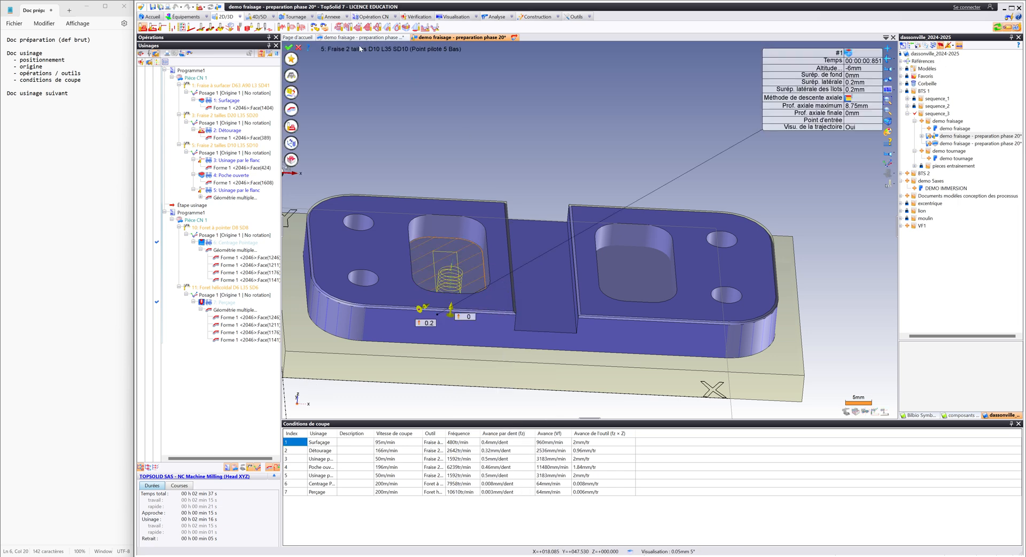
click(857, 81)
text(0)
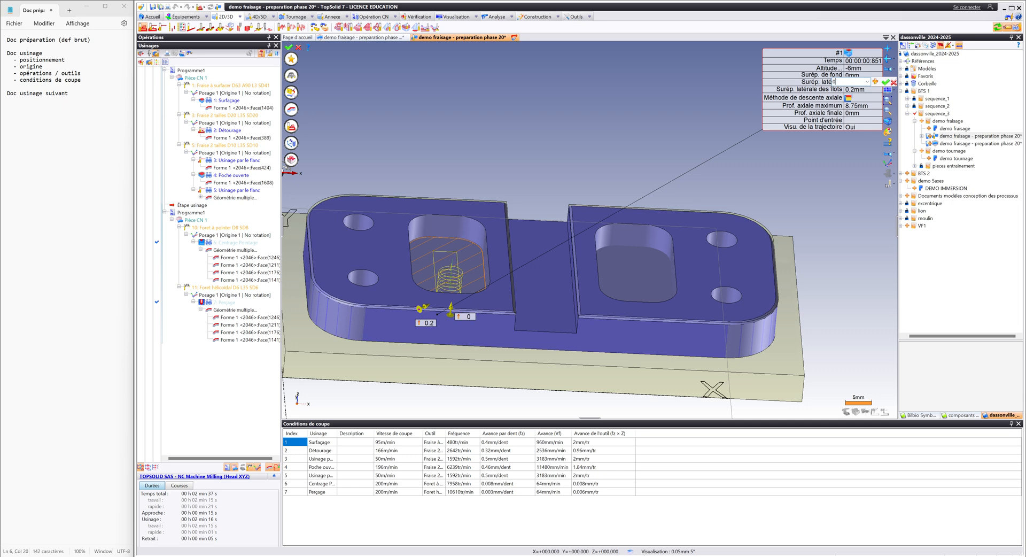
key(Return)
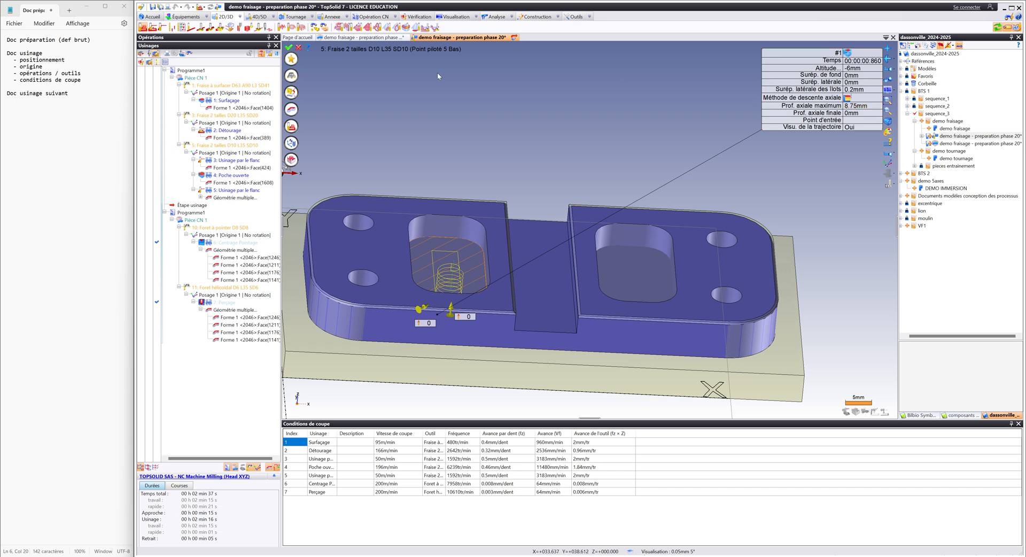
Step: Add the right pocket's floor to the end milling geometry and validate the operation
click(292, 109)
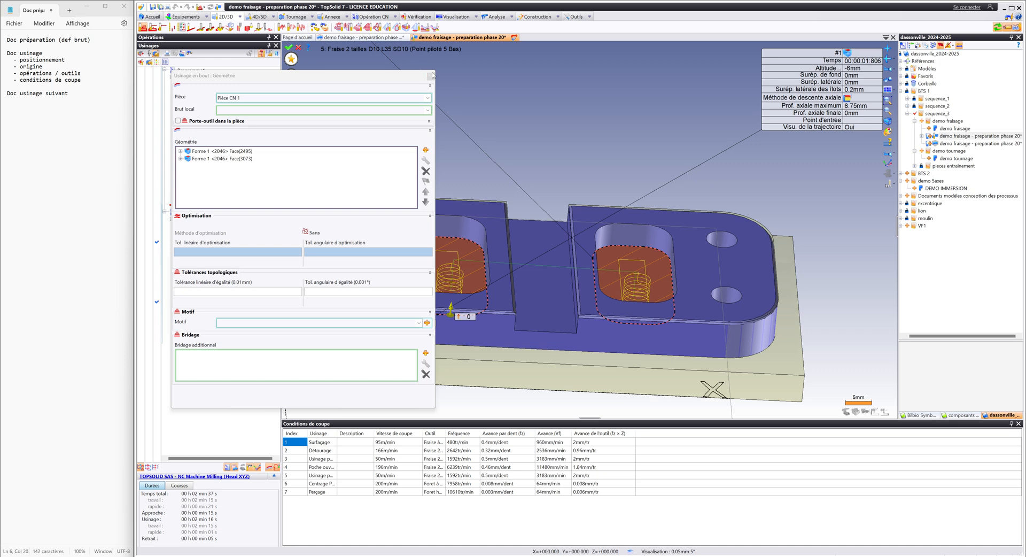
click(431, 76)
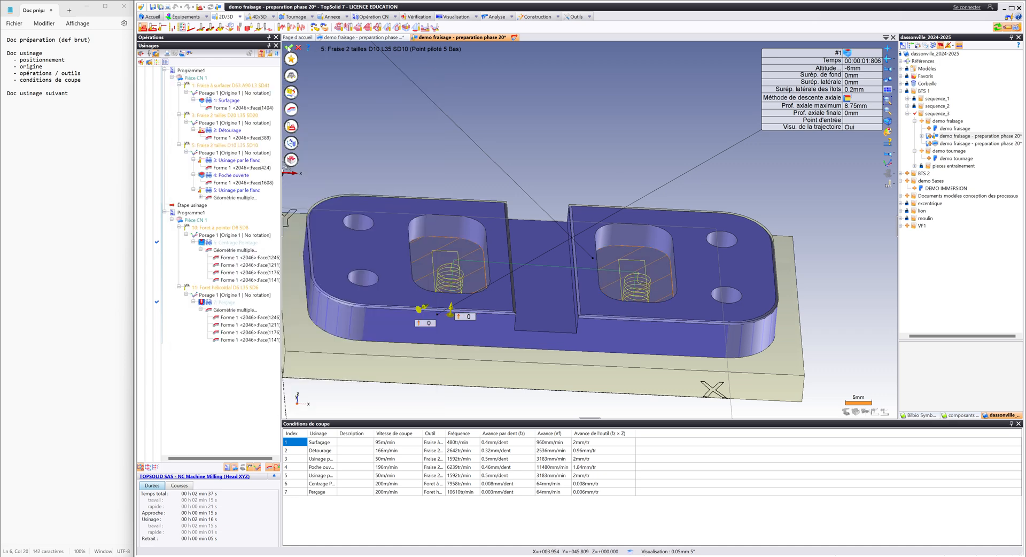
click(289, 47)
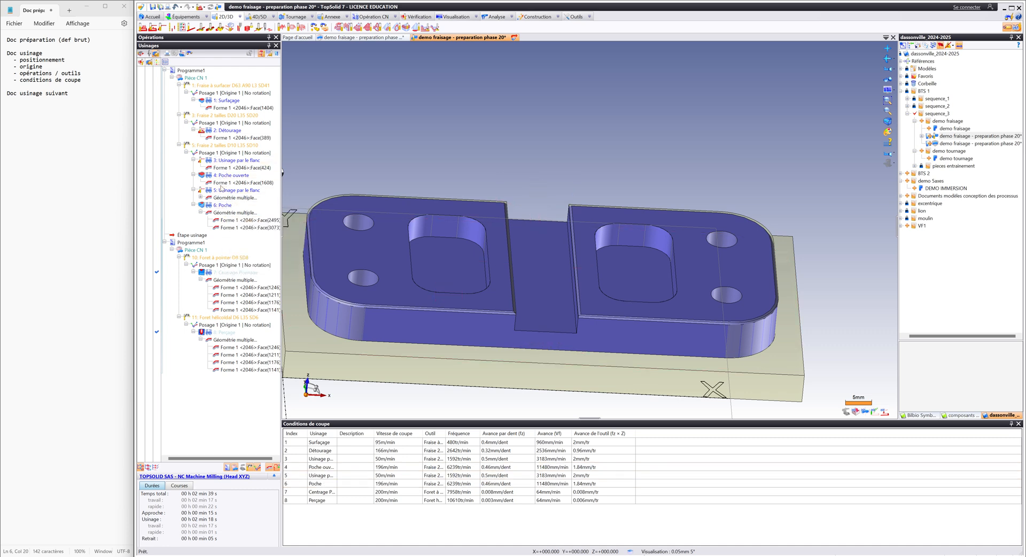
Step: Move the machining stage marker back to the end of the program and recompute the outdated operations
drag(198, 237, 200, 371)
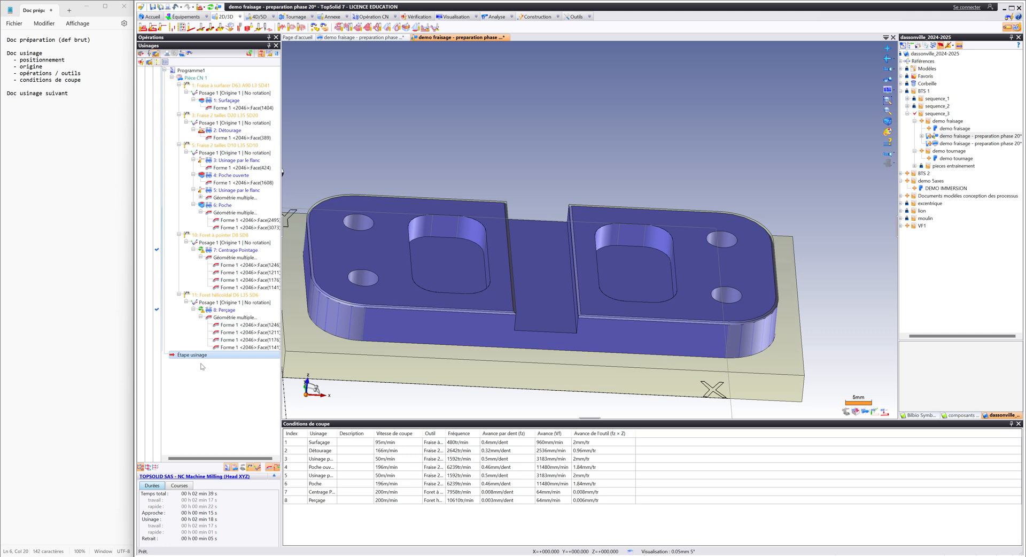
click(209, 7)
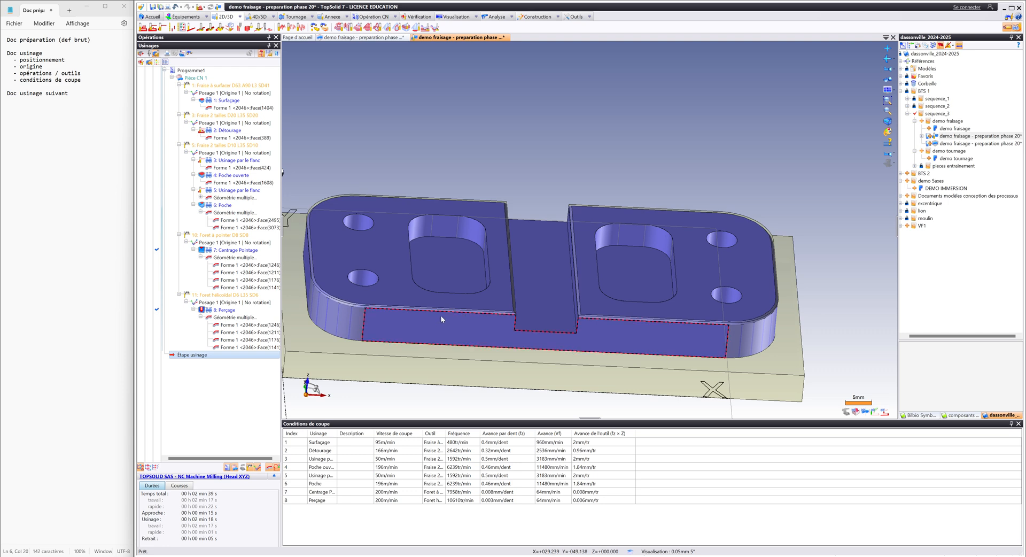
Step: Create a chamfering operation (Chanfreinage) on the chamfer along the top outer edge of the part's left half
scroll(440, 316, up, 5)
click(464, 301)
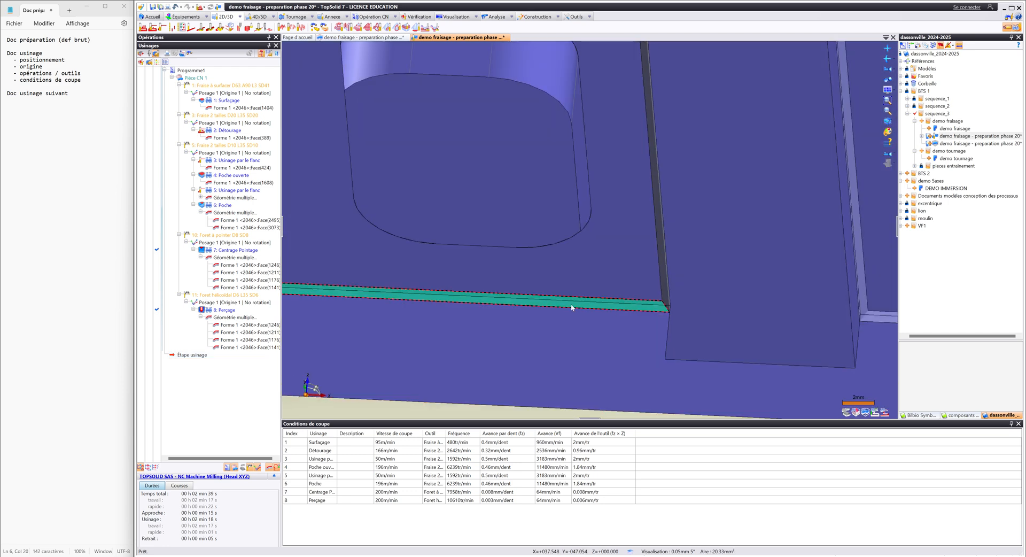
scroll(527, 299, down, 8)
middle_drag(508, 295, 554, 321)
right_drag(534, 337, 540, 319)
scroll(539, 319, up, 15)
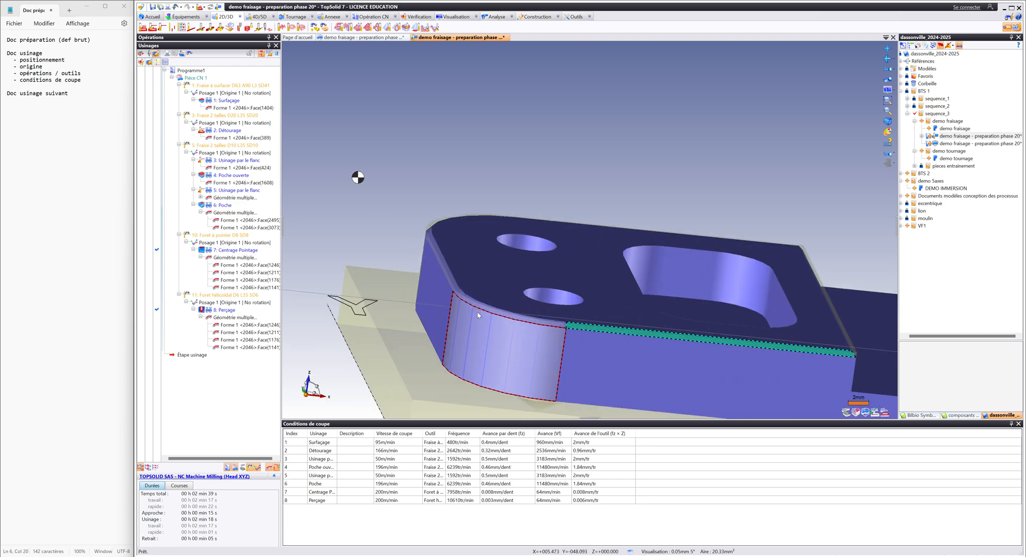
click(434, 273)
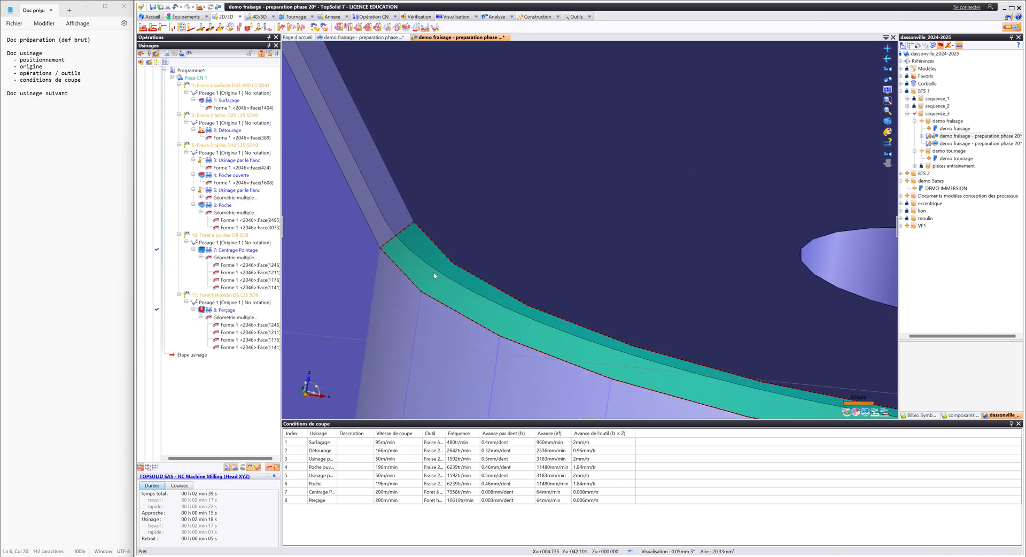
right_click(432, 272)
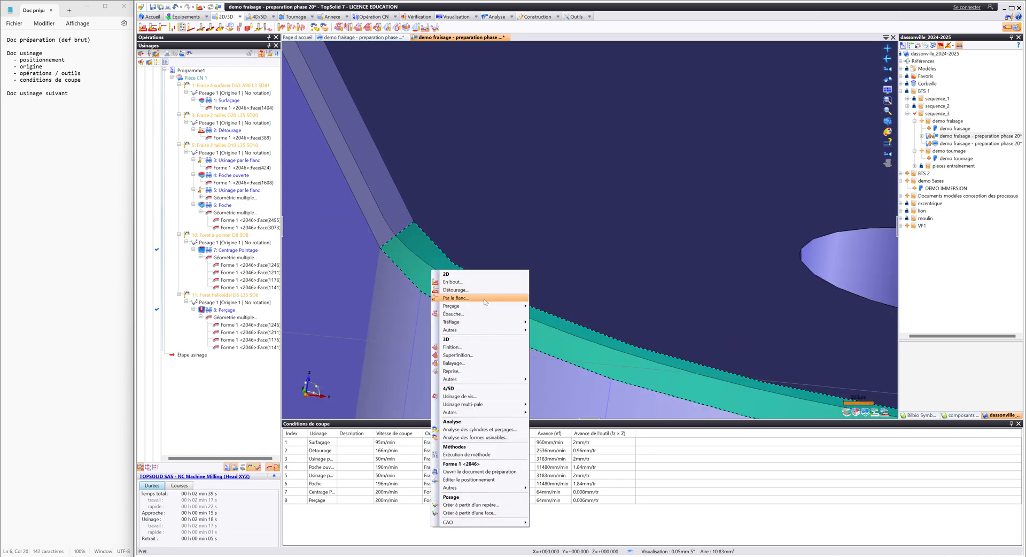
mouse_move(512, 331)
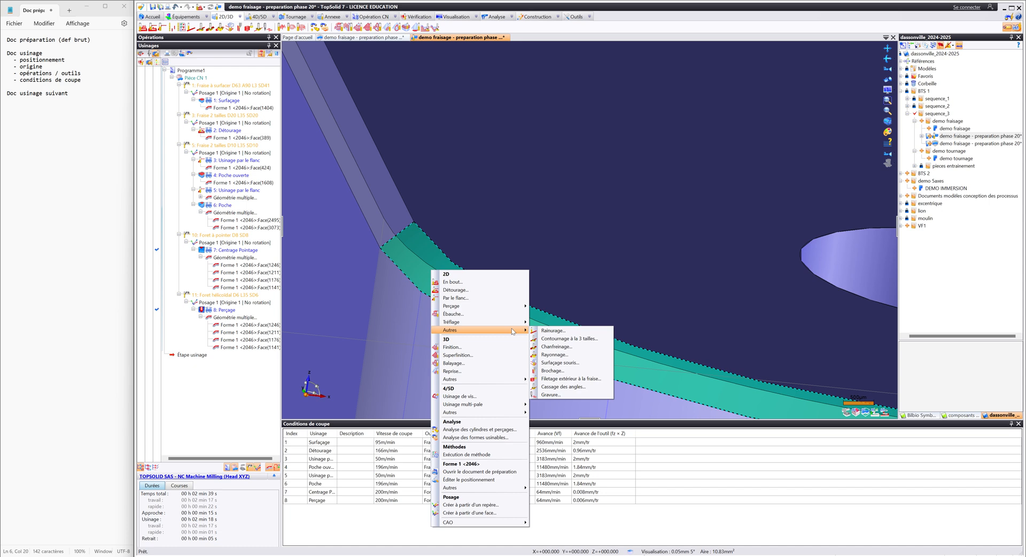
click(556, 347)
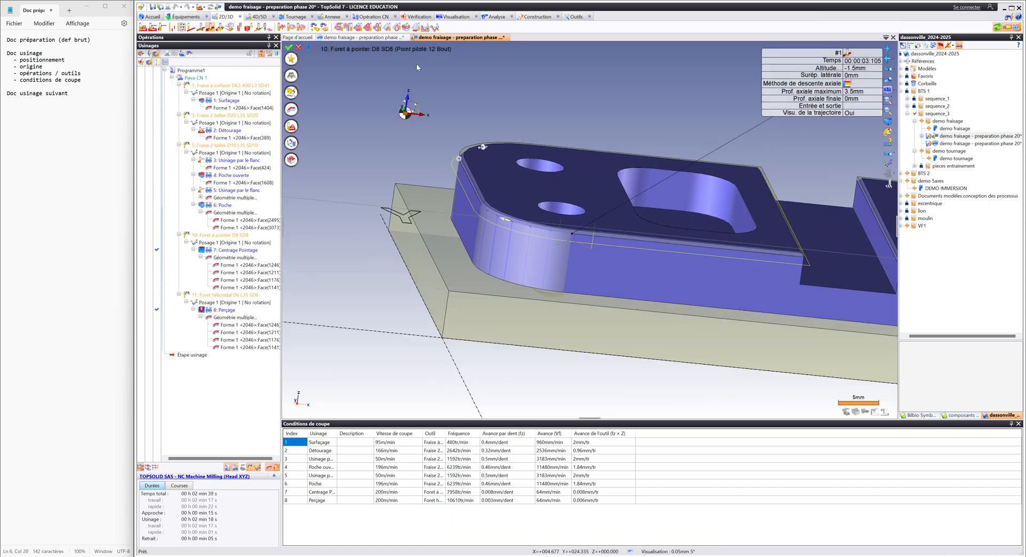
Step: Add the chamfer on the right half's top outer edge to the chamfering geometry and validate the operation
scroll(617, 224, up, 5)
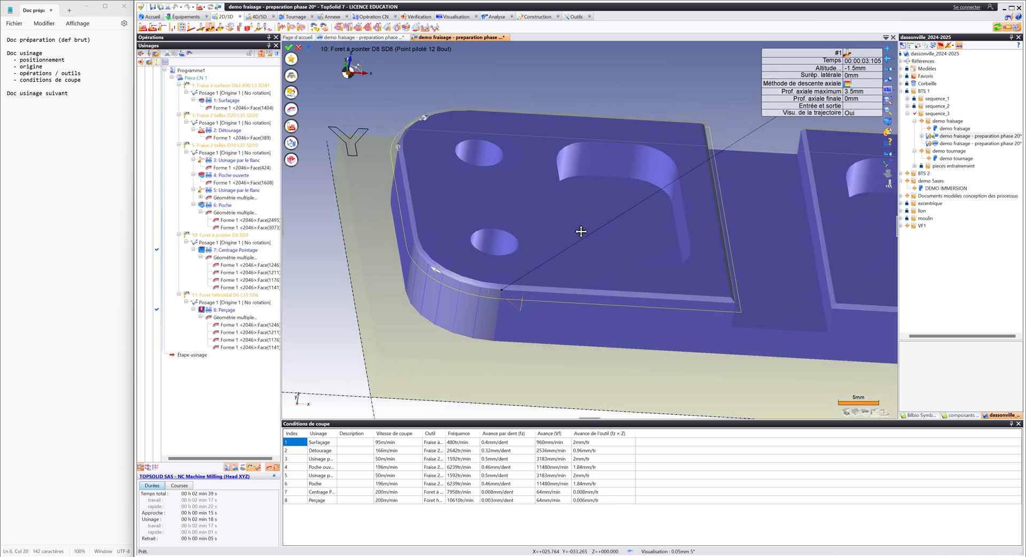
click(292, 110)
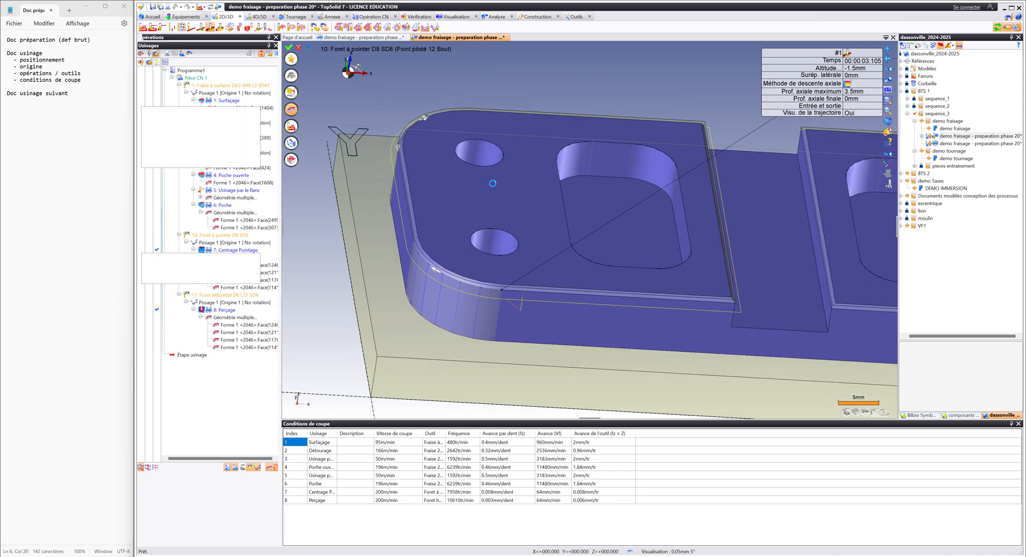
middle_drag(682, 231, 414, 182)
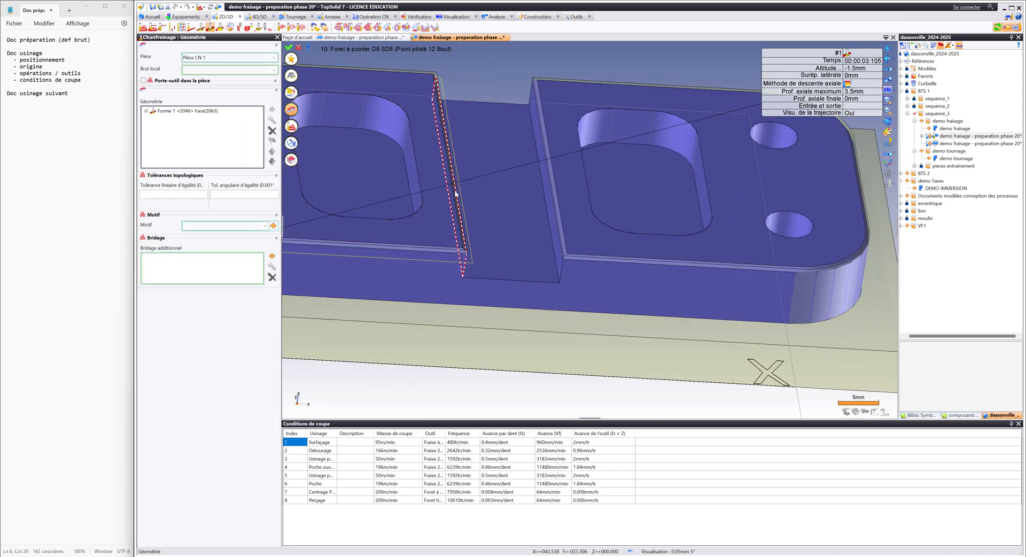
middle_drag(542, 196, 434, 195)
scroll(751, 286, up, 5)
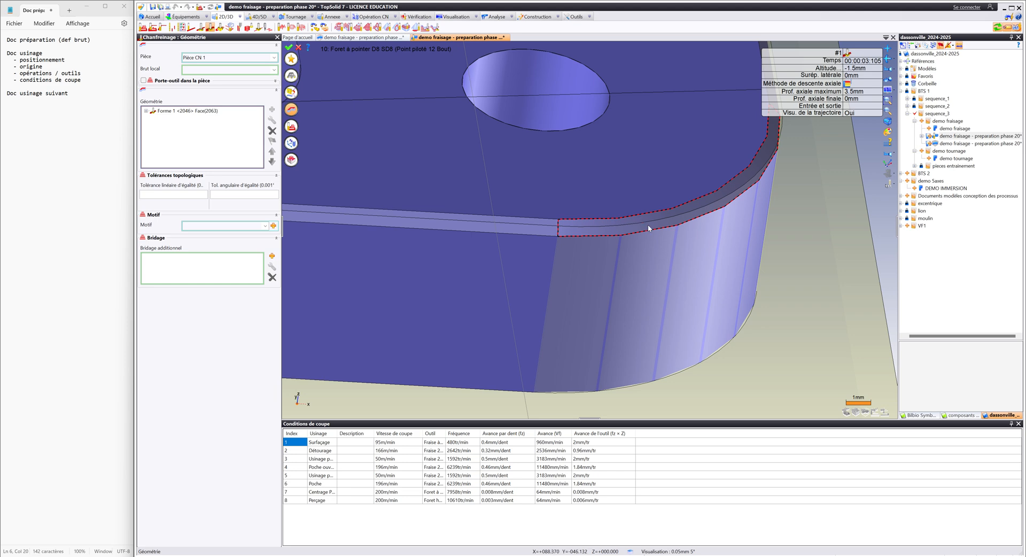
click(648, 228)
scroll(652, 230, down, 5)
scroll(472, 159, down, 3)
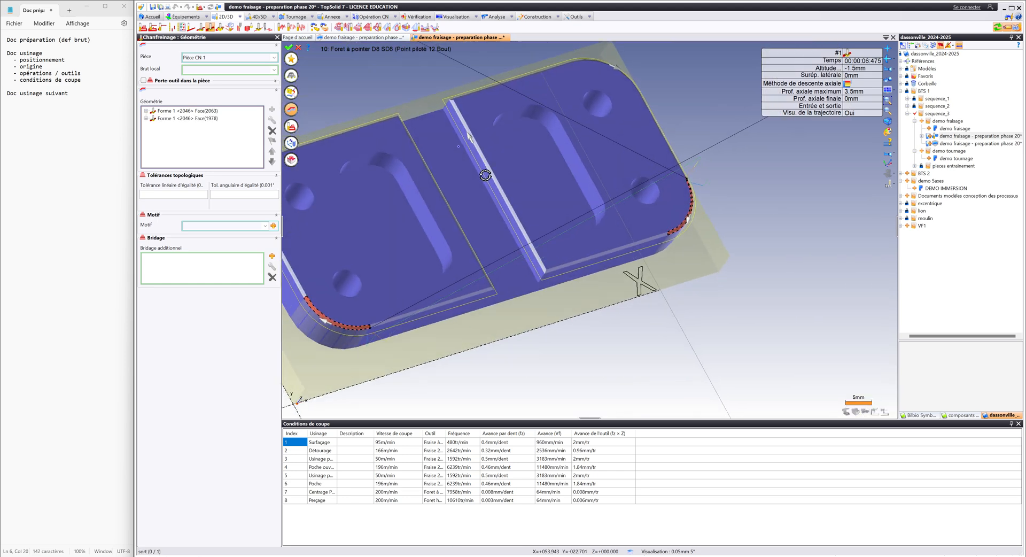
middle_drag(472, 159, 518, 171)
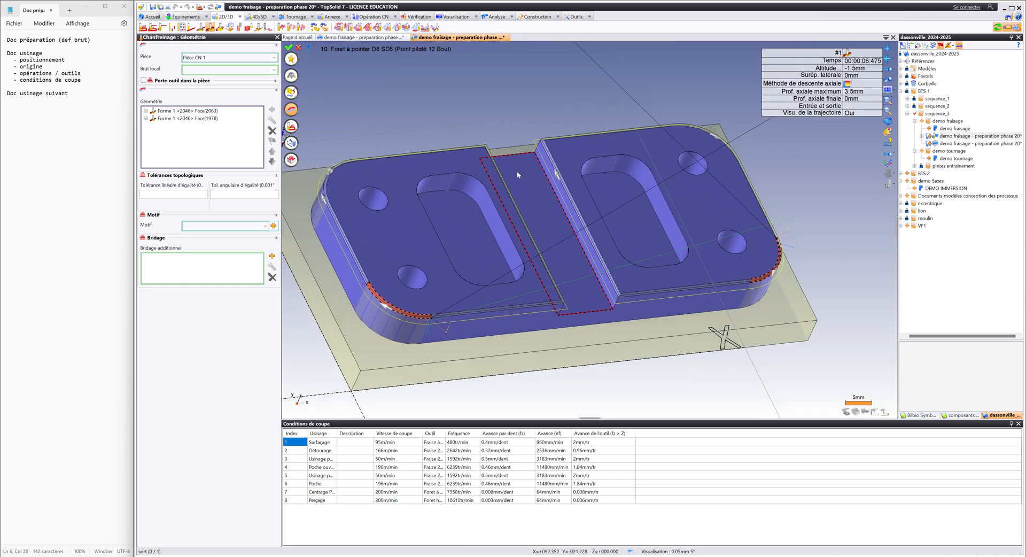
click(289, 47)
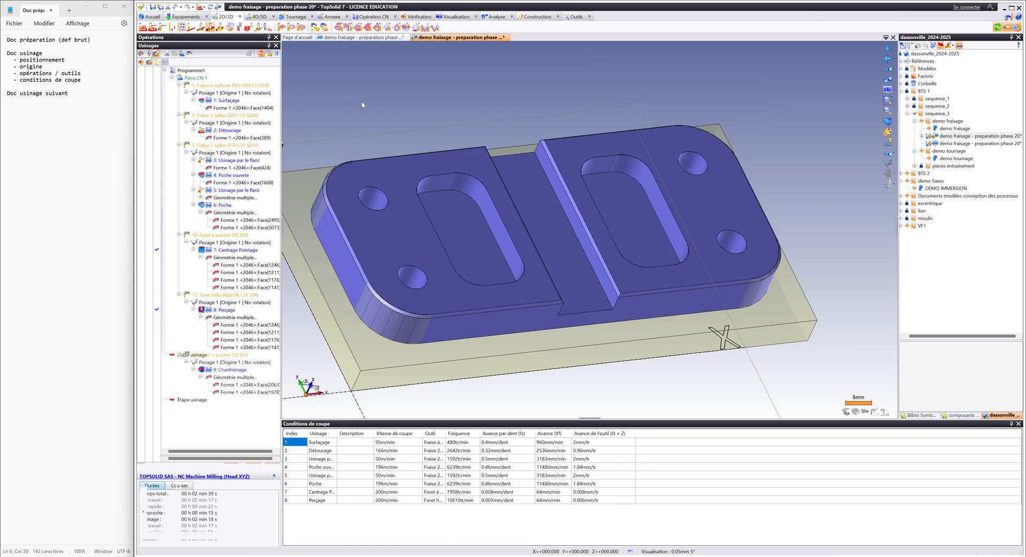
Step: Regroup the chamfering operation under the earlier D8 spot drill, after the centre drilling and before the drilling
click(233, 369)
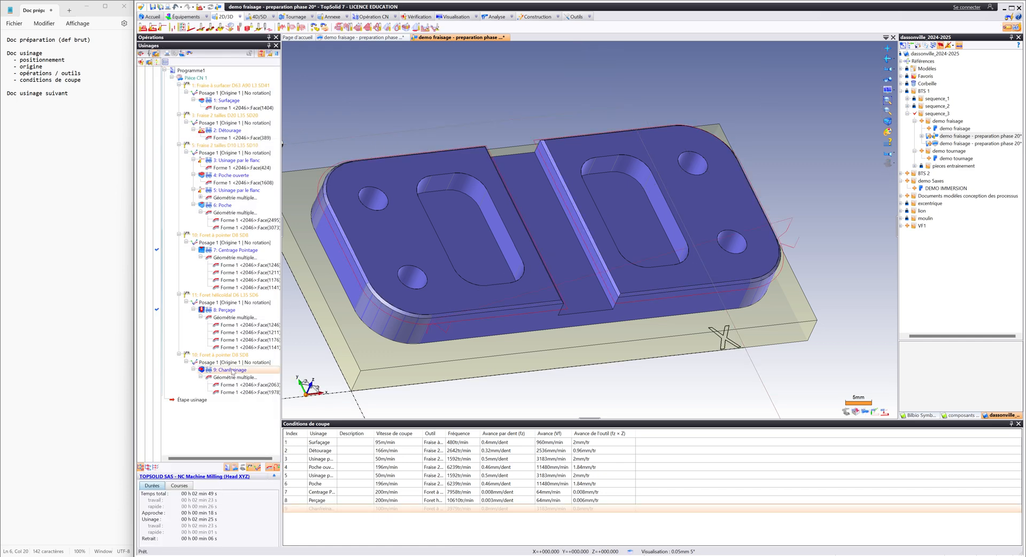
drag(233, 363, 238, 297)
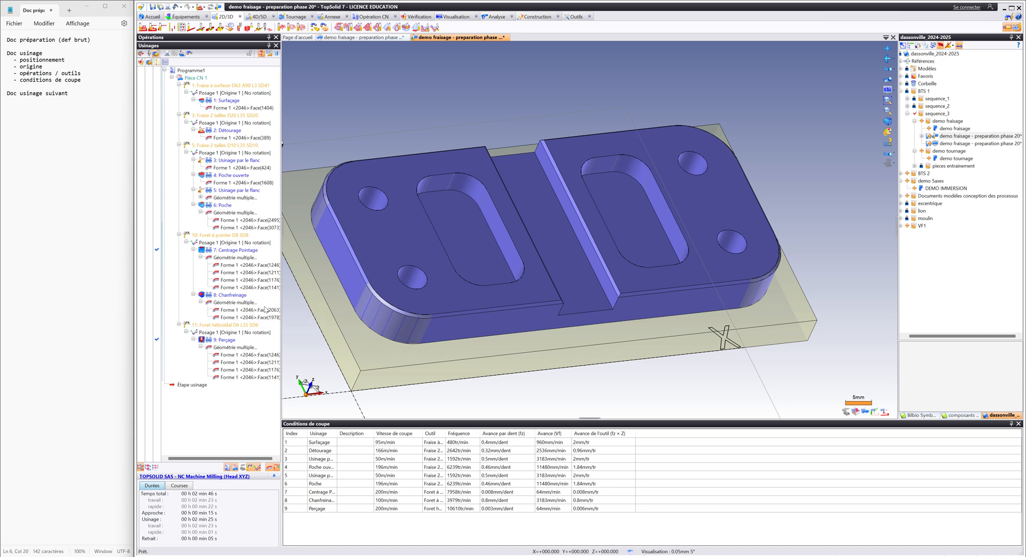
mouse_move(582, 214)
middle_down()
mouse_move(609, 210)
mouse_move(618, 292)
mouse_move(605, 242)
mouse_move(588, 277)
mouse_move(511, 299)
mouse_move(561, 325)
mouse_move(606, 305)
mouse_move(600, 269)
middle_up()
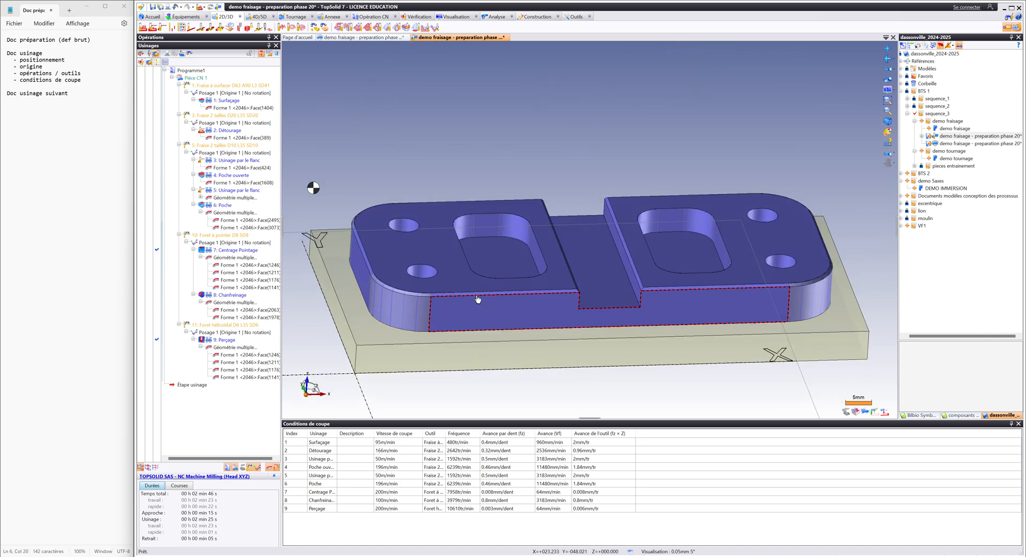
middle_drag(478, 300, 563, 270)
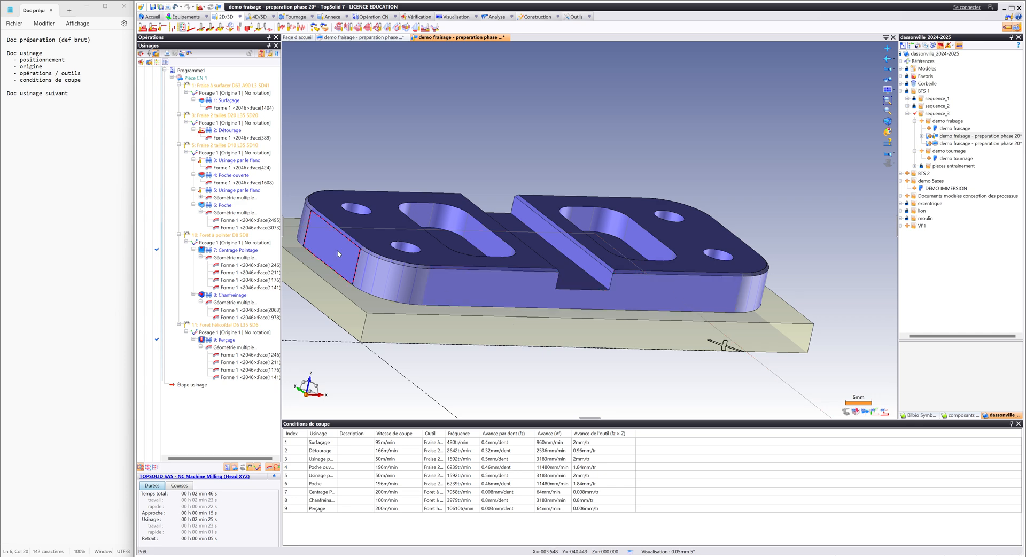
drag(30, 73, 81, 73)
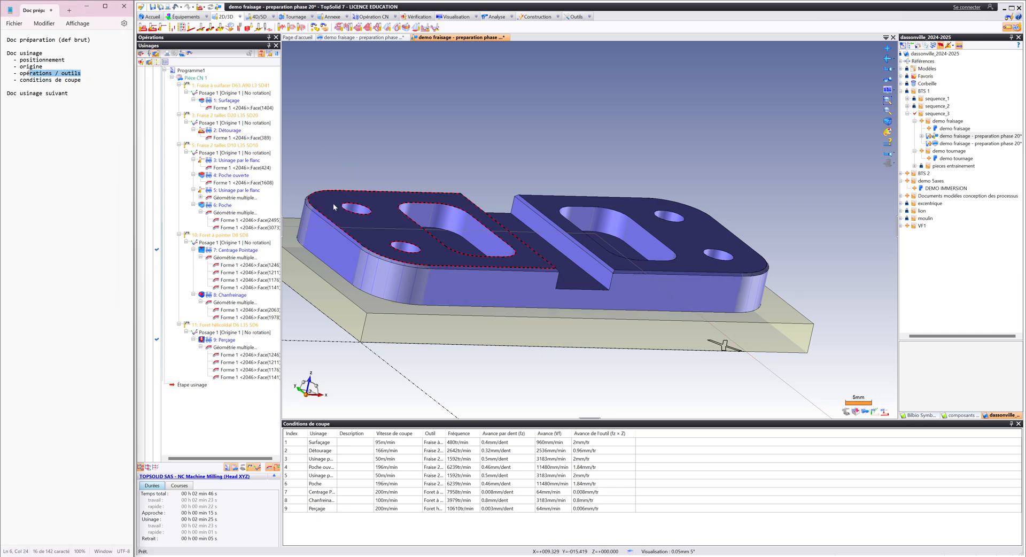
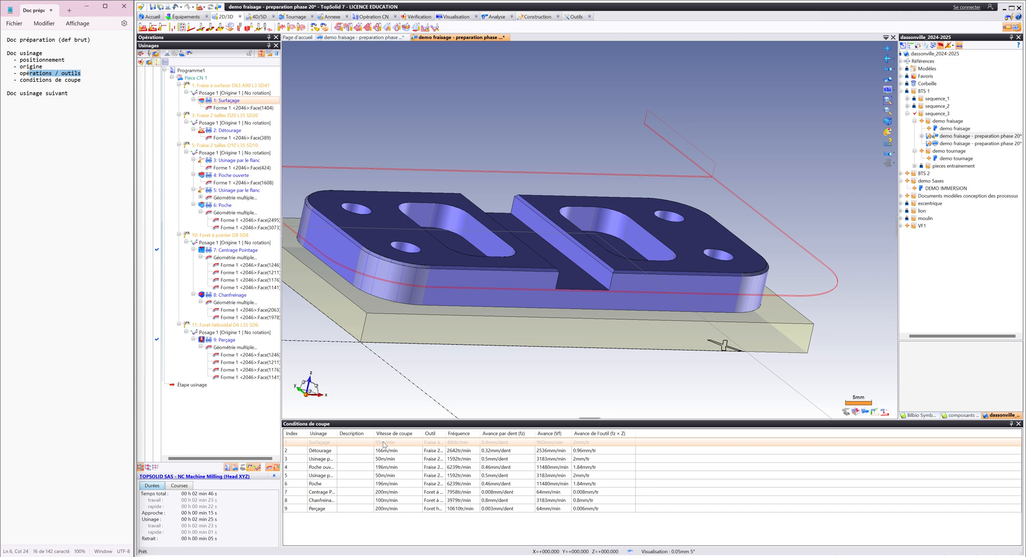
Step: Set the cutting speed of the facing operation to 150 m/min and of the contouring operation to 180 m/min
click(384, 443)
text(150)
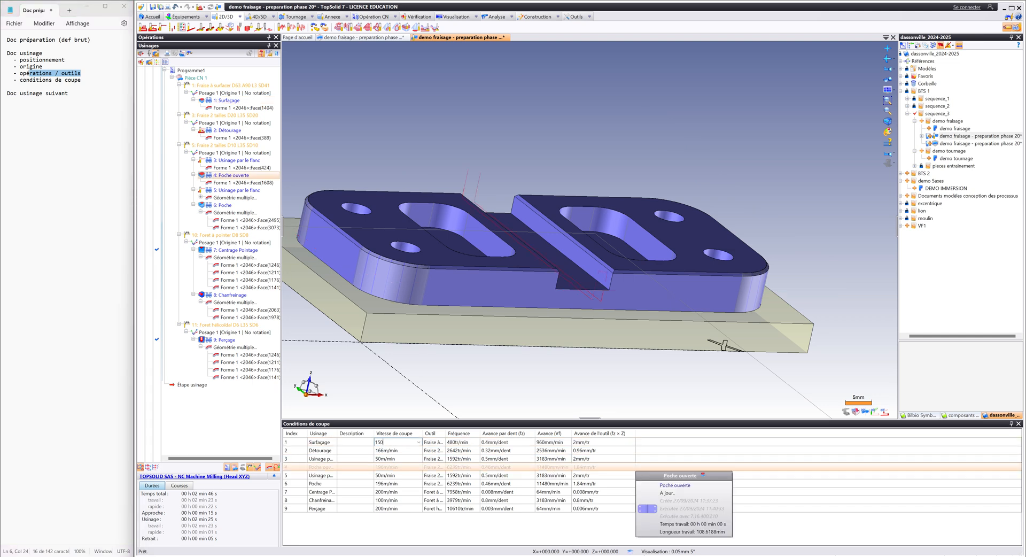
key(Return)
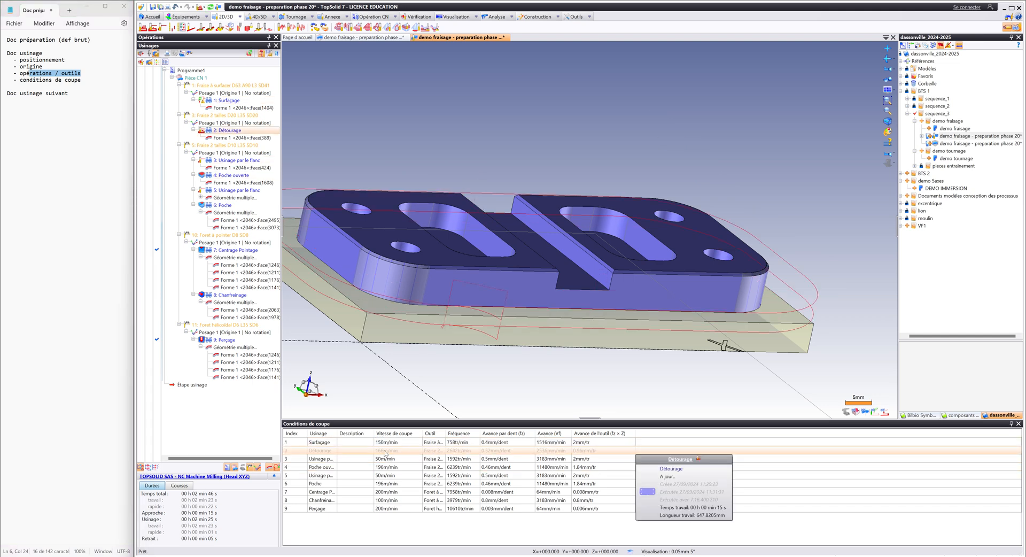
text(180)
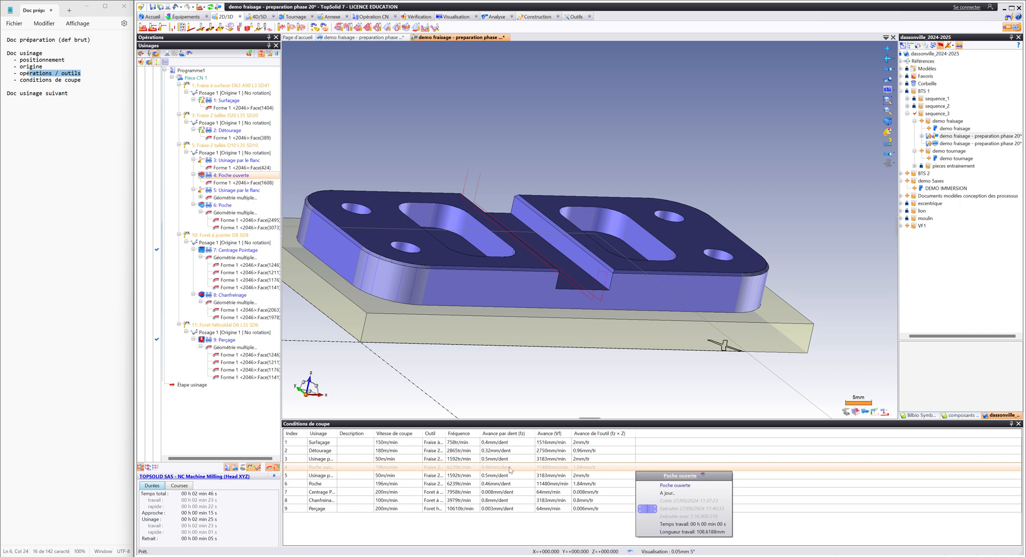
key(Return)
Step: Set the cutting speed of both flank milling operations, the open pocket and the pocket to 180 m/min
text(18)
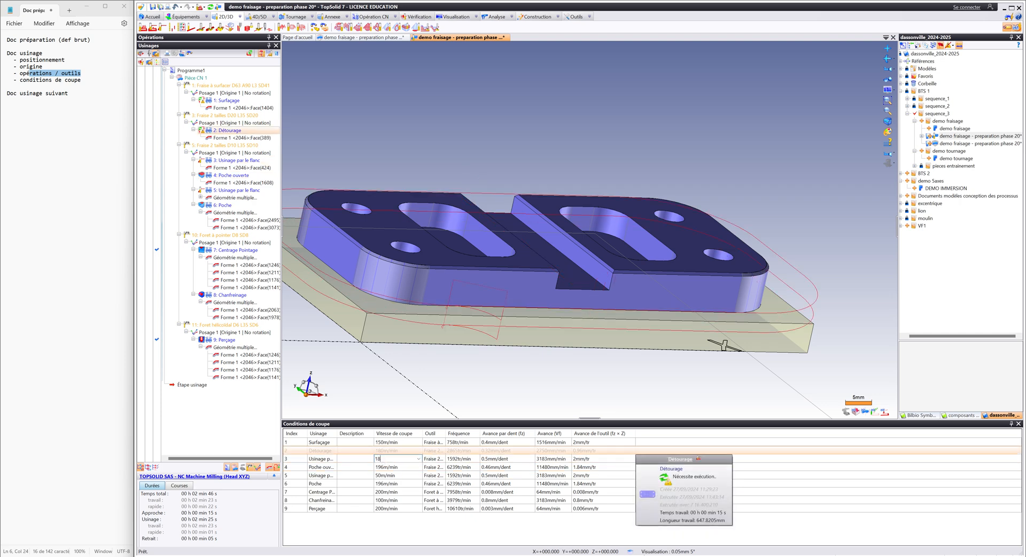
key(Return)
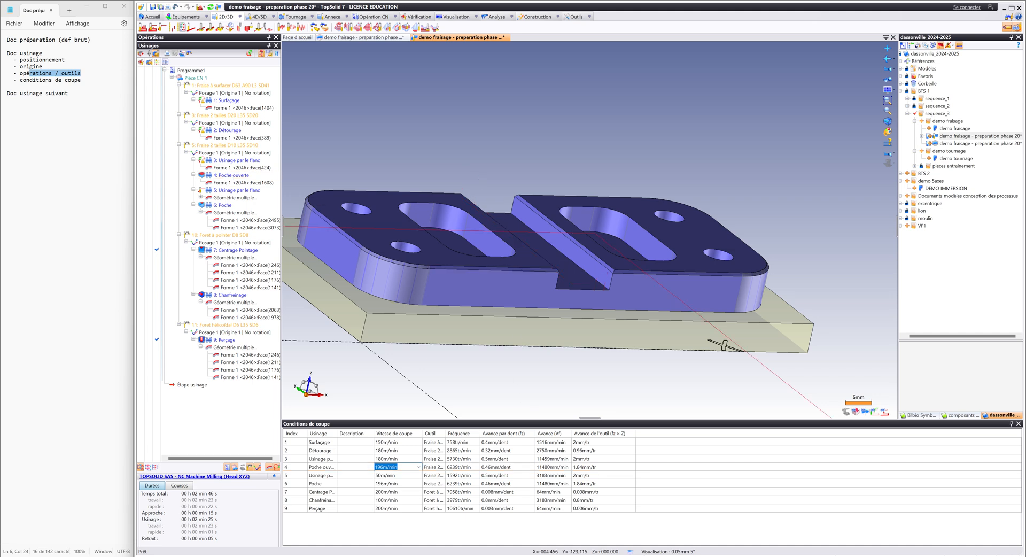
text(180)
key(Return)
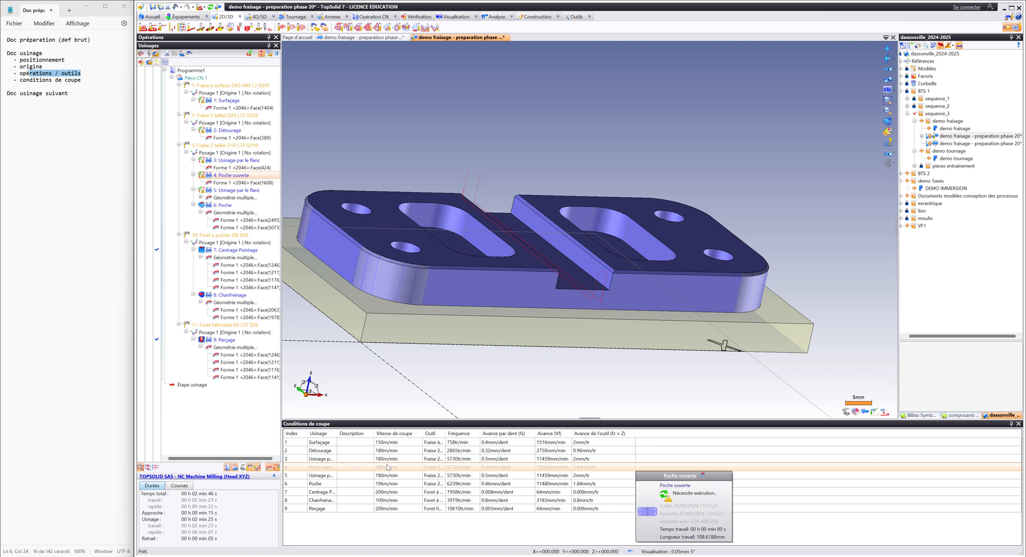
click(388, 483)
text(180)
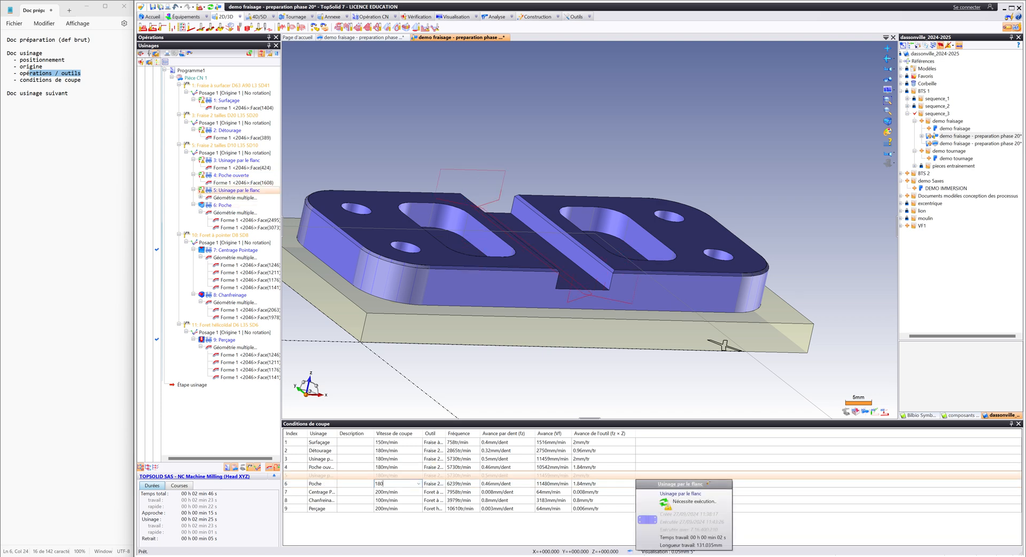
key(Return)
Step: Set the cutting speed of the centre drilling and chamfering operations to 35 m/min
text(20)
key(Return)
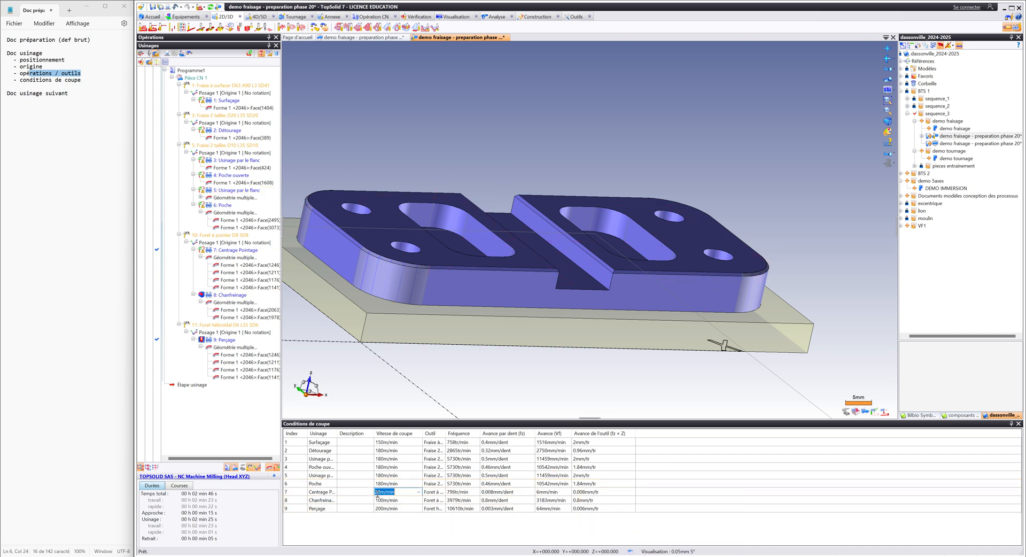
text(35)
key(Return)
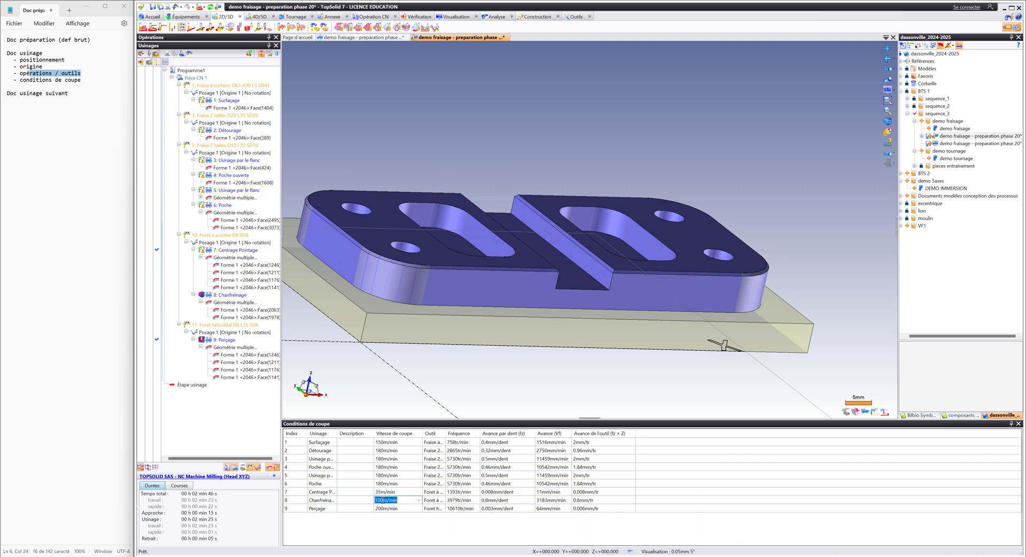
text(35)
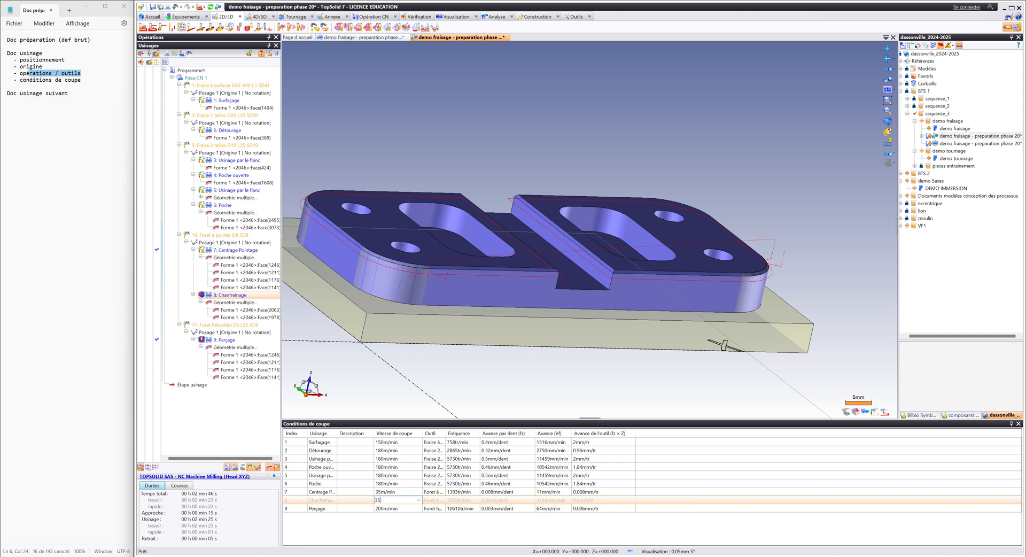
key(Return)
Step: Set the cutting speed of the drilling operation (Perçage) to 25 m/min
double_click(386, 509)
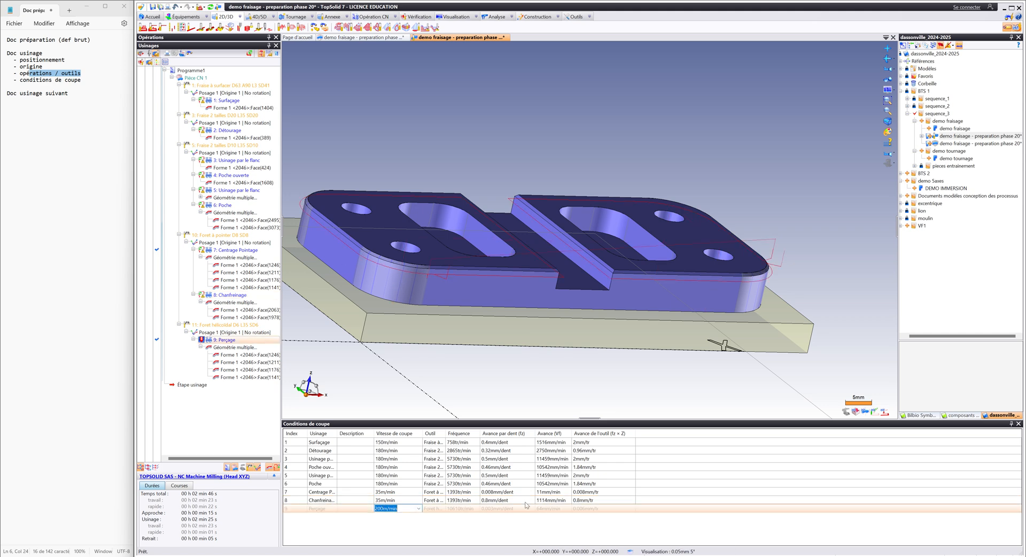
text(25)
key(Return)
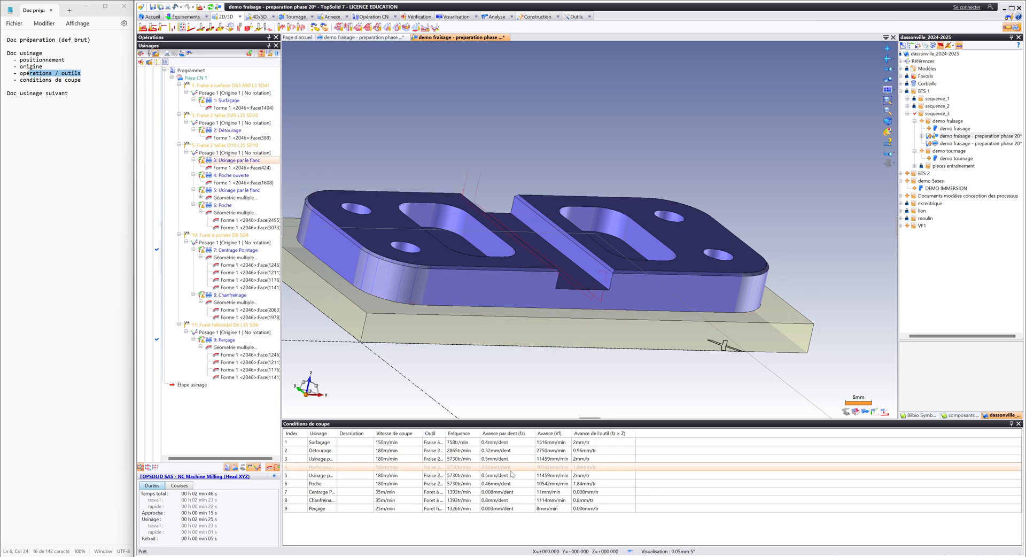
Step: Set the feed per tooth of the facing and contouring operations to 0.15 mm
double_click(498, 442)
mouse_move(764, 477)
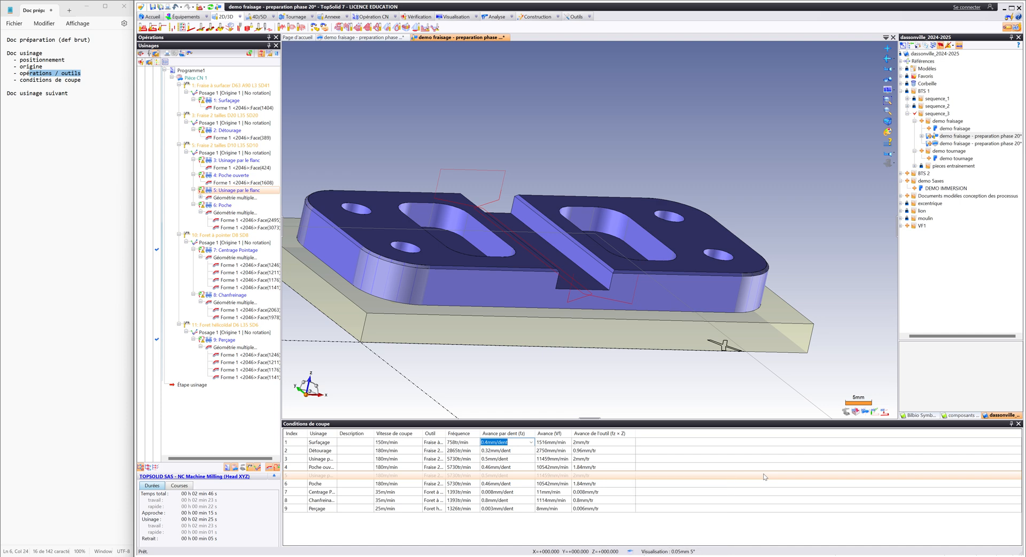
text(0.15)
key(Return)
click(486, 453)
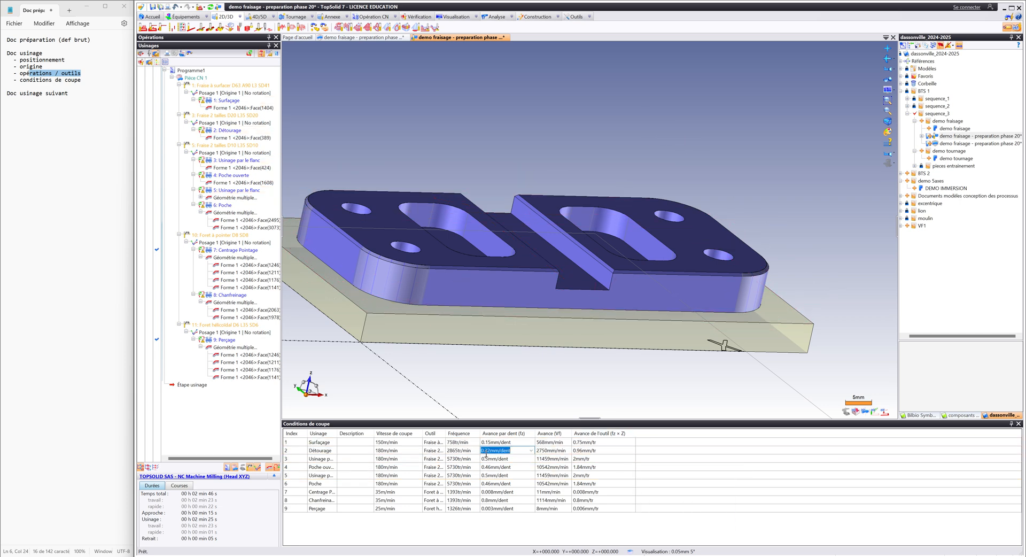
text(0.15)
key(Return)
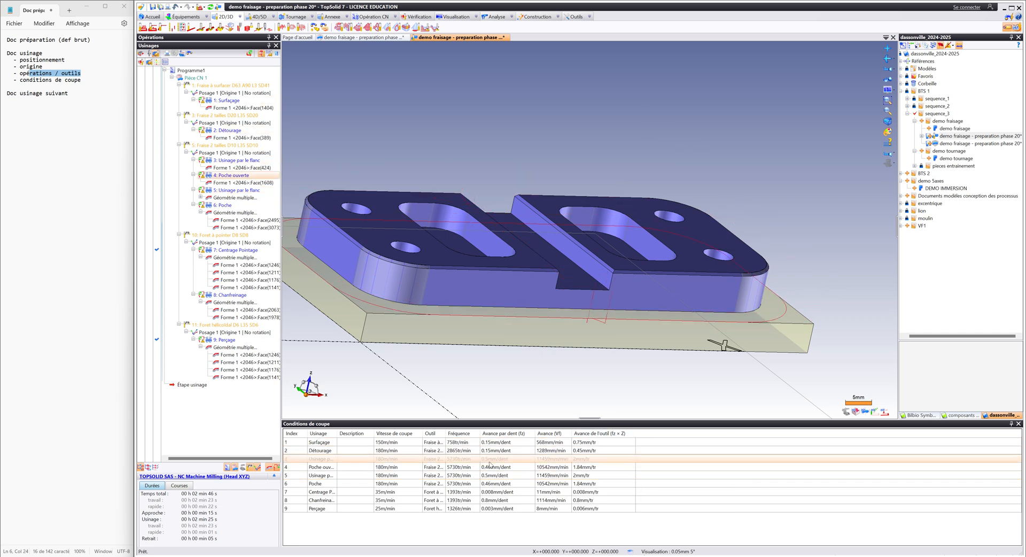
Step: Set the feed per tooth to 0.1 mm for the first flank milling and 0.05 mm for the open pocket
click(489, 459)
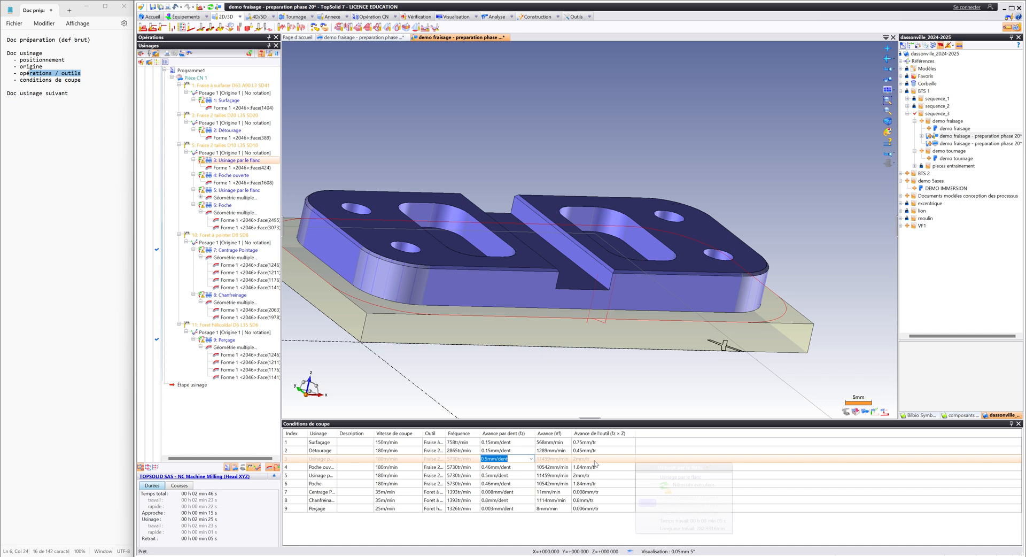
text(0.)
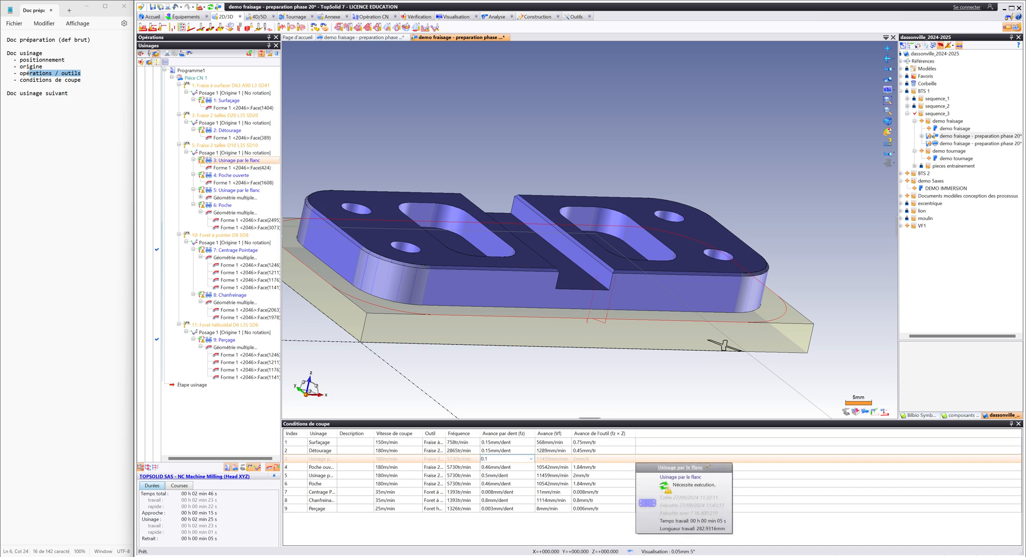
text(1)
key(Return)
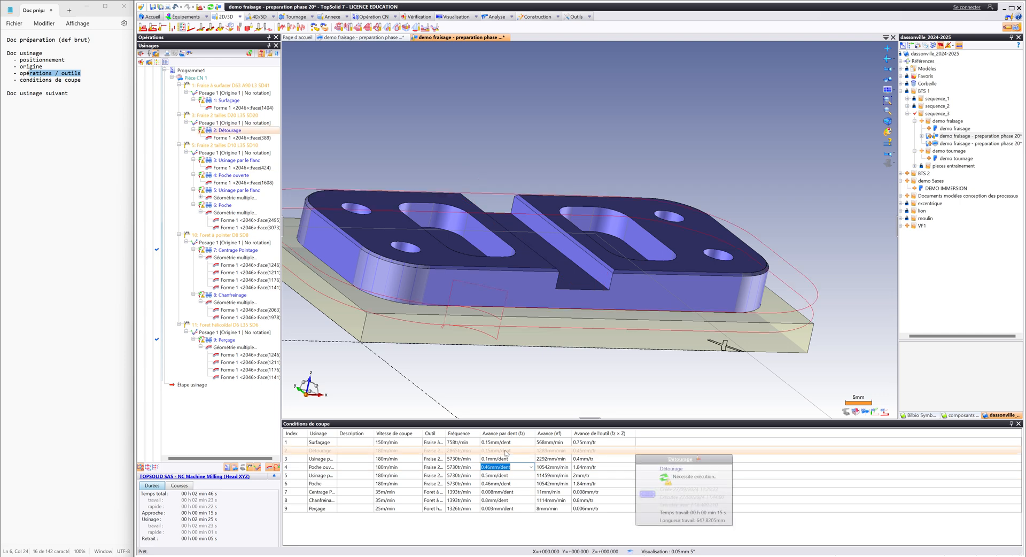
text(0.05)
key(Return)
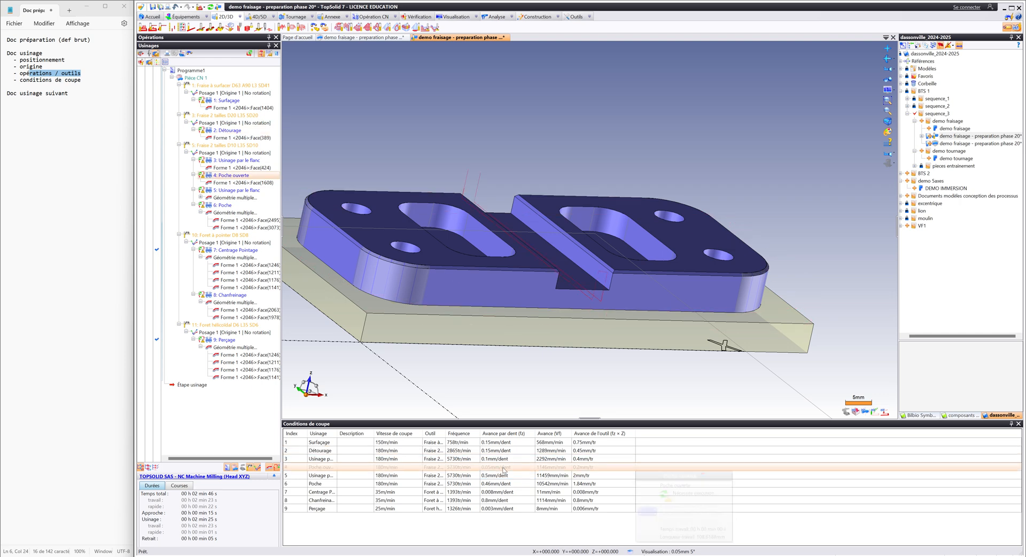
Step: Set the feed per tooth to 0.1 mm for the second flank milling and 0.05 mm for the pocket
text(0.)
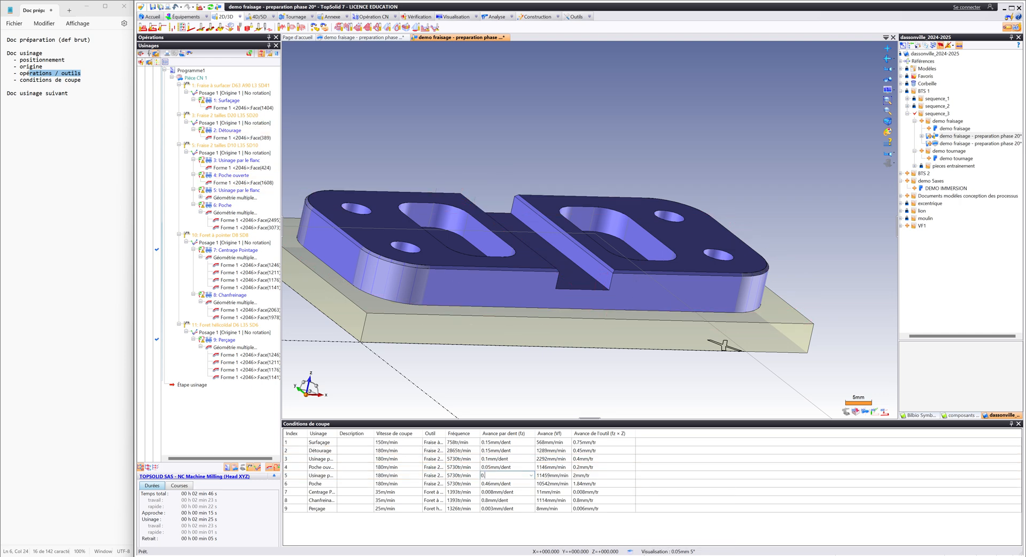
text(1)
key(Return)
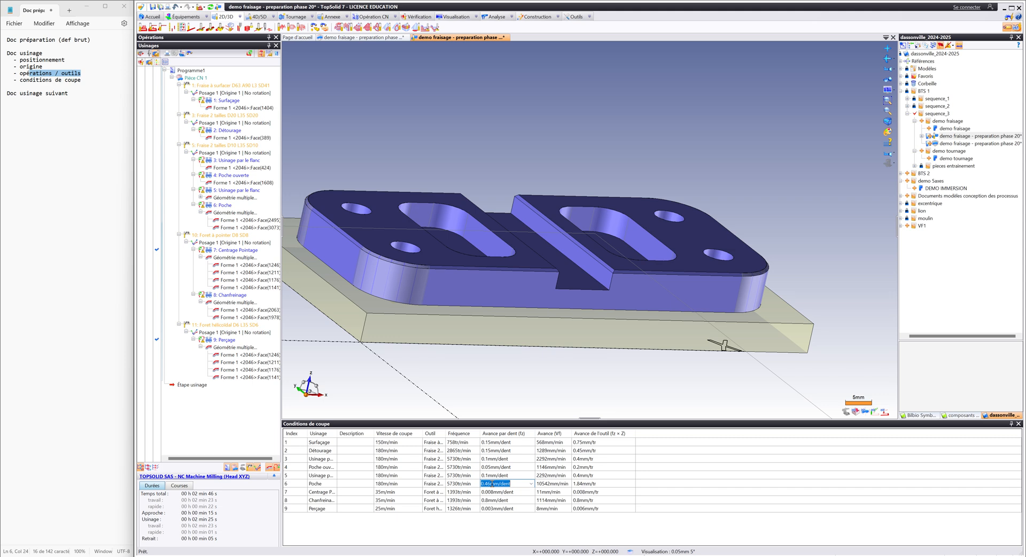
text(0.05)
click(496, 492)
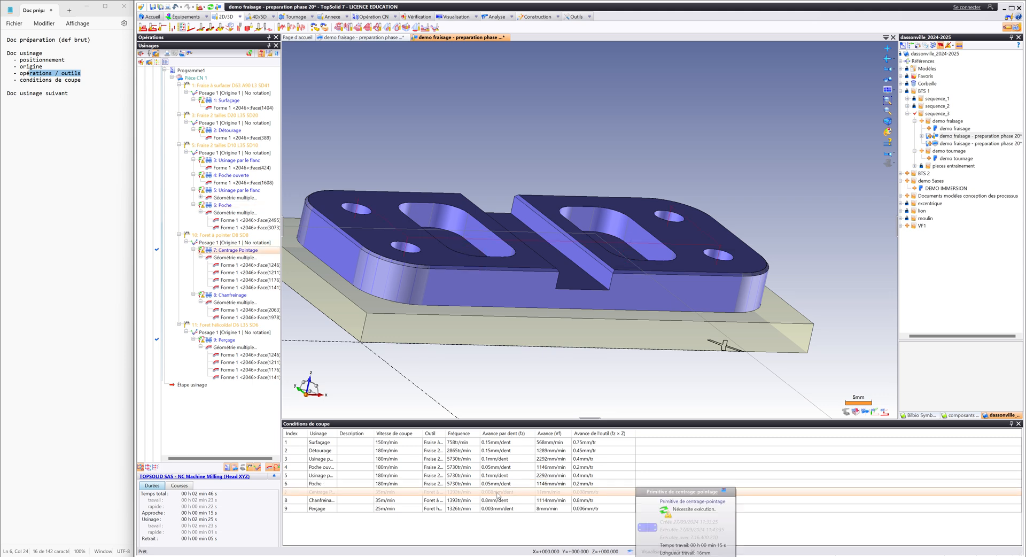
Step: Set the feed per tooth of the centre drilling and chamfering operations to 0.1 mm
click(496, 492)
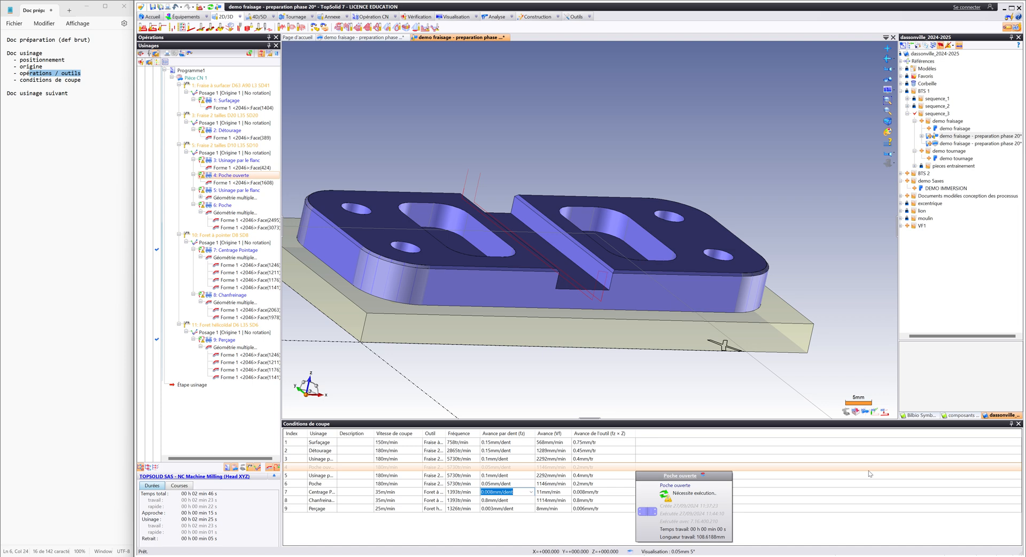
text(0)
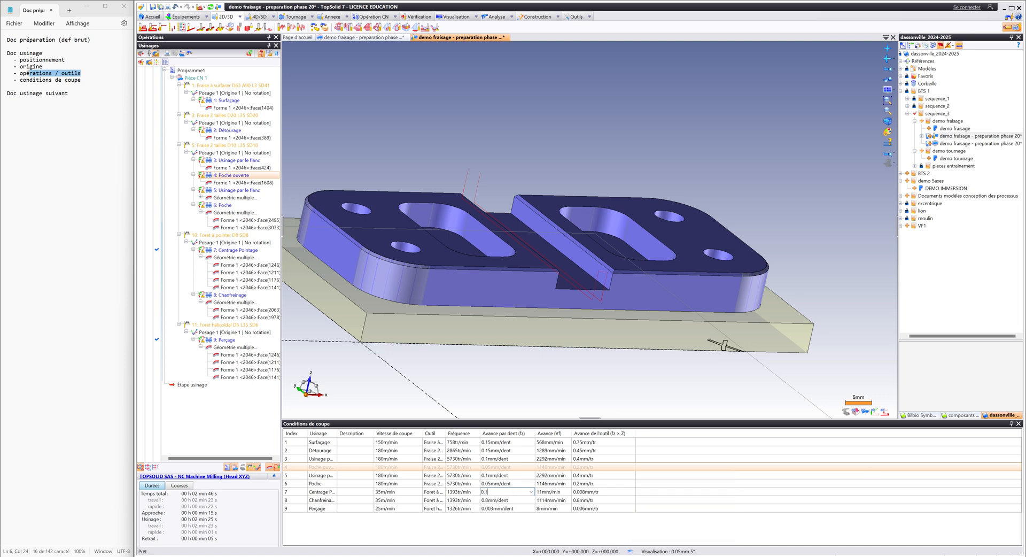
text(.1)
key(Return)
double_click(502, 500)
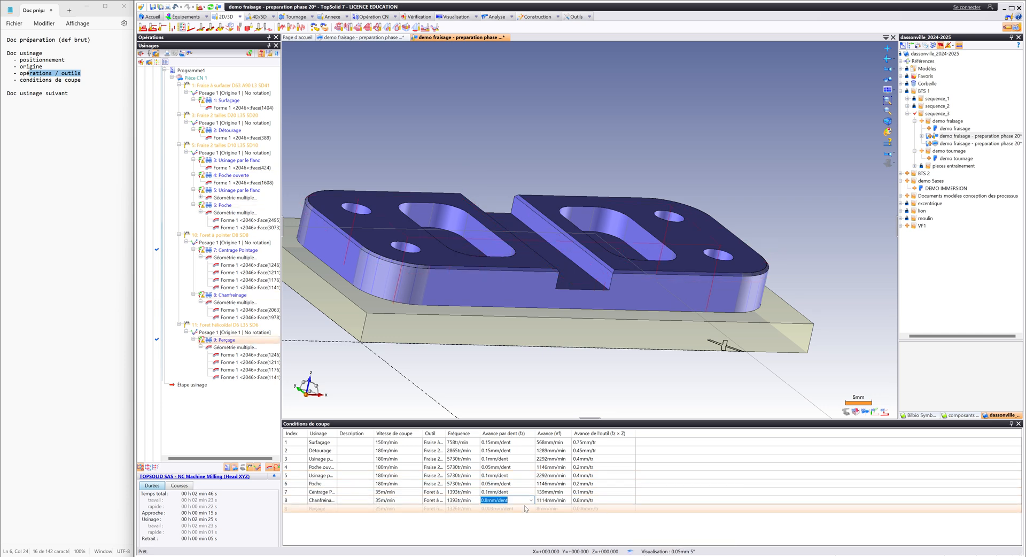
text(0.1)
key(Return)
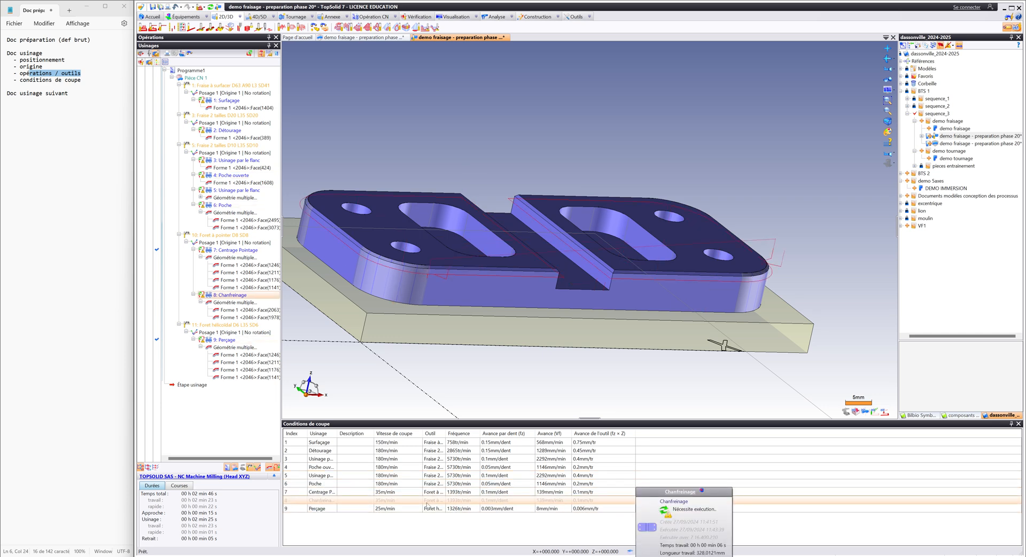
Step: Set the feed per tooth of the drilling operation to 0.06 mm
double_click(497, 508)
text(0.0)
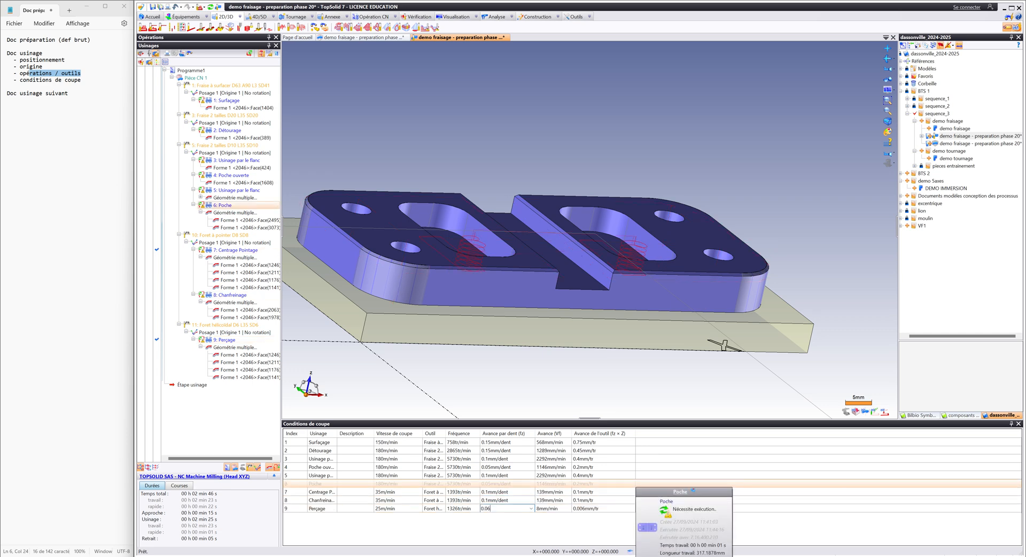
text(6)
key(Return)
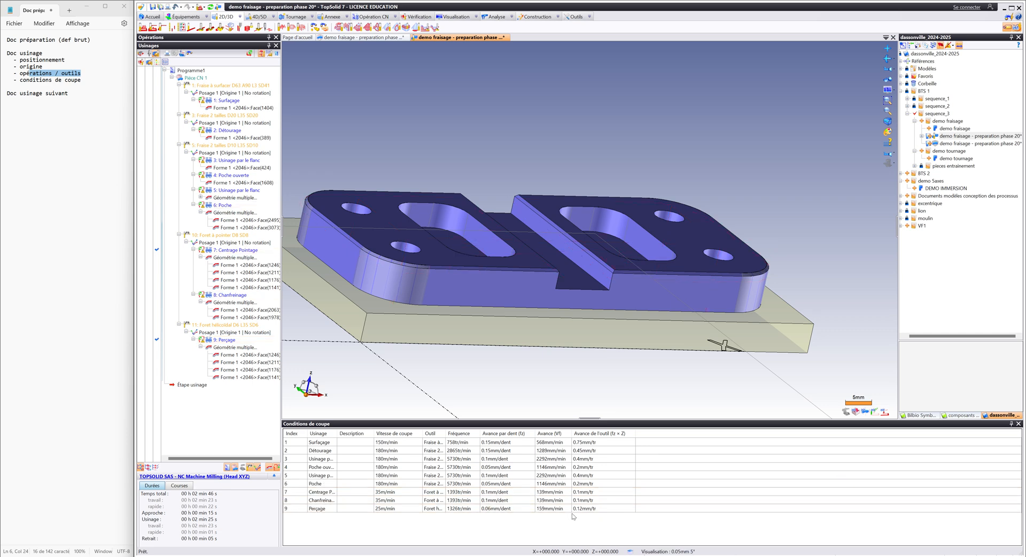
Step: Set the feed per tooth of the drilling operation to 0.03 mm
double_click(529, 508)
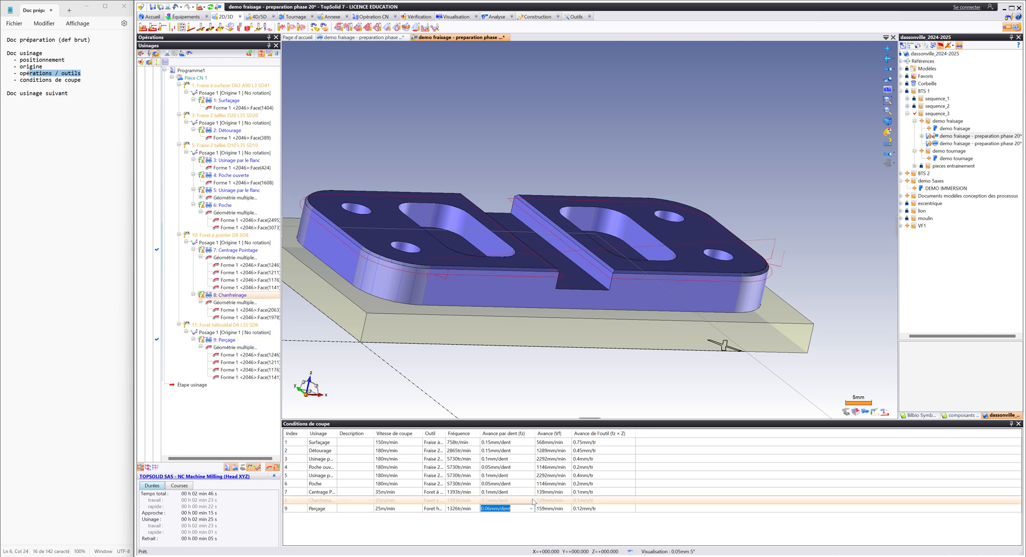
text(0.03)
key(Return)
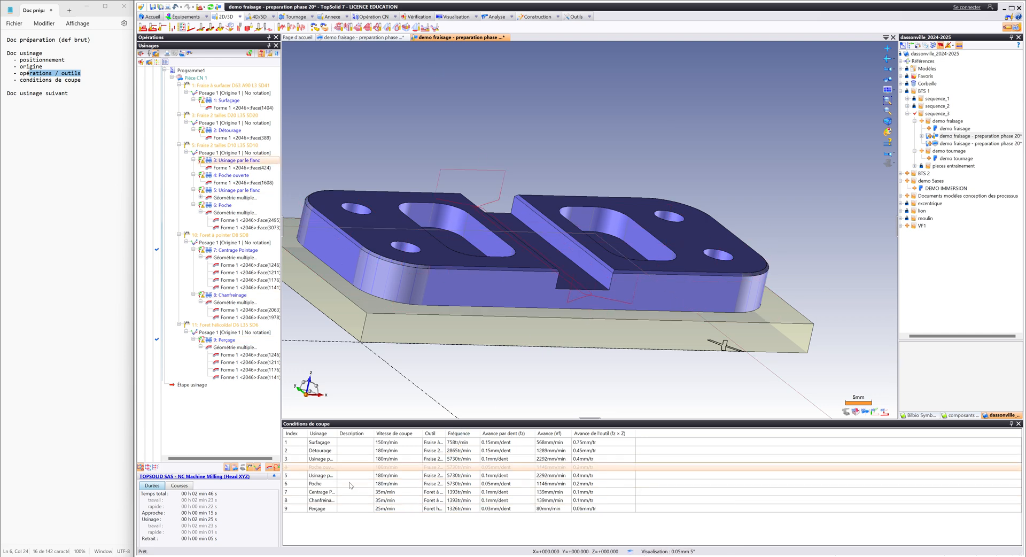
Step: Recompute all the machining operations made outdated by the new cutting conditions
click(201, 101)
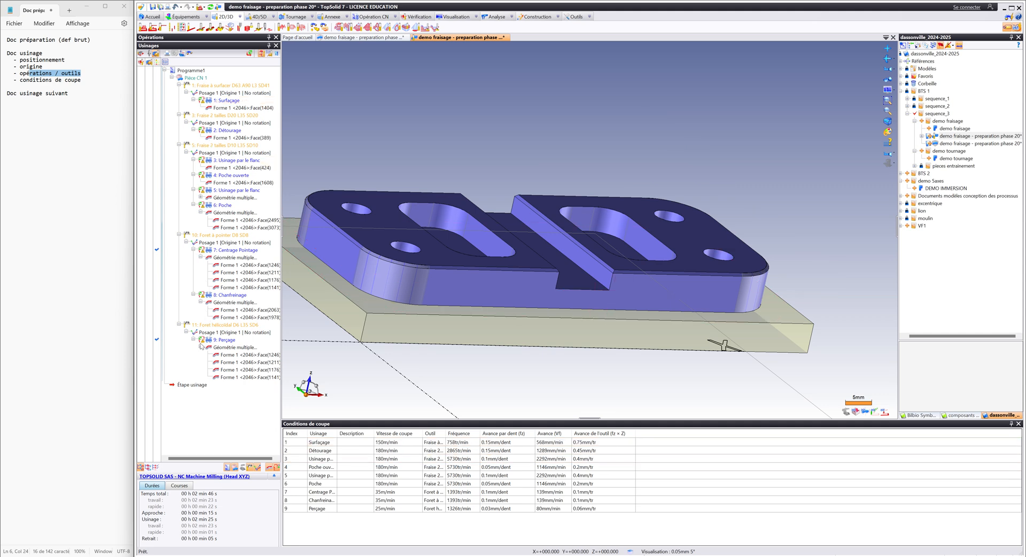
click(210, 7)
Step: Rename the machining document in the project as "demo fraisage - phase 20" and save it
click(965, 136)
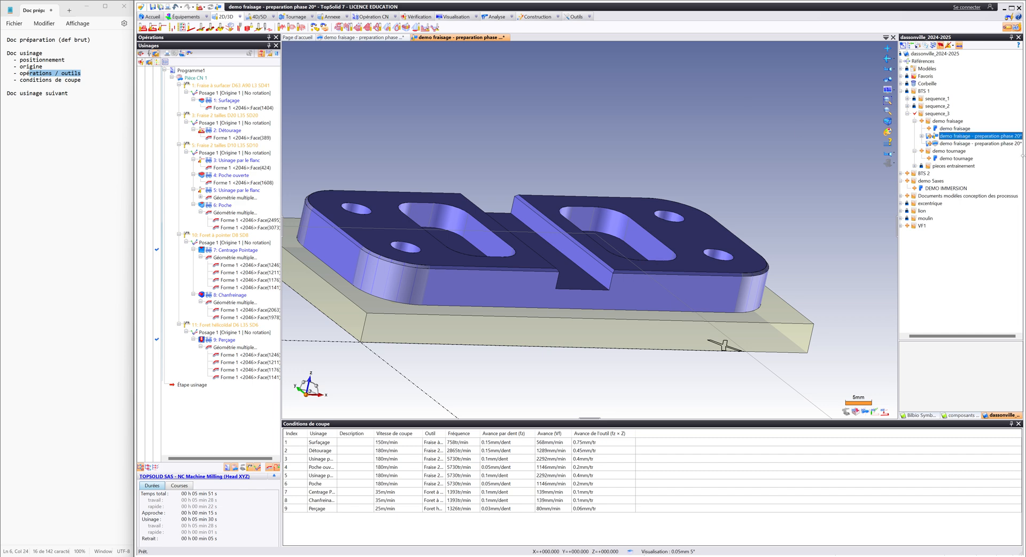
key(F2)
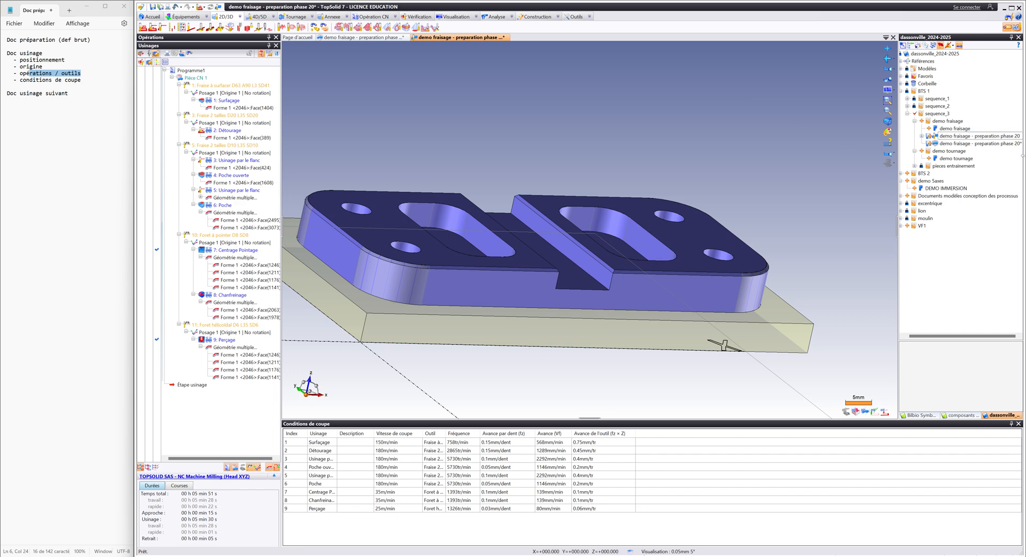
double_click(984, 136)
key(Delete)
key(Return)
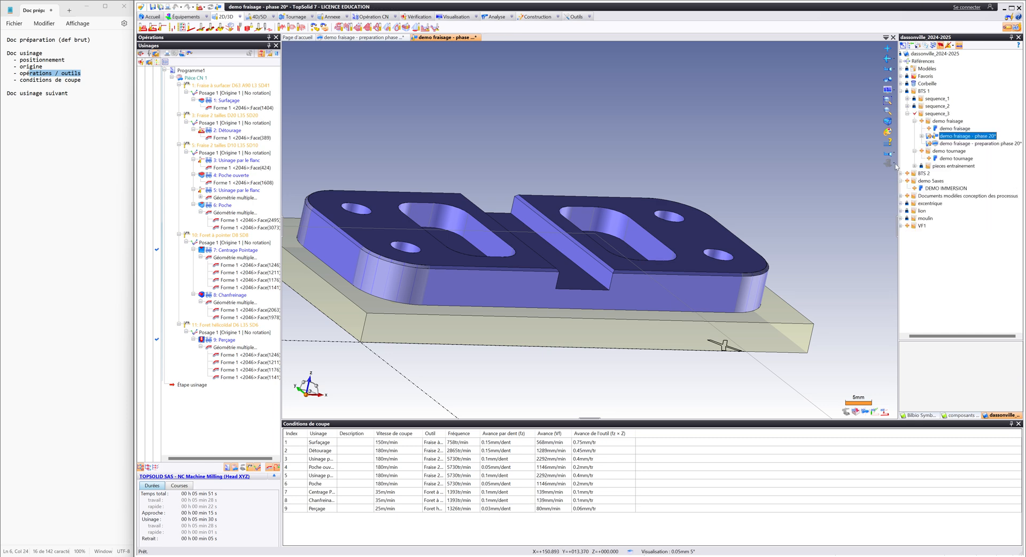
click(159, 8)
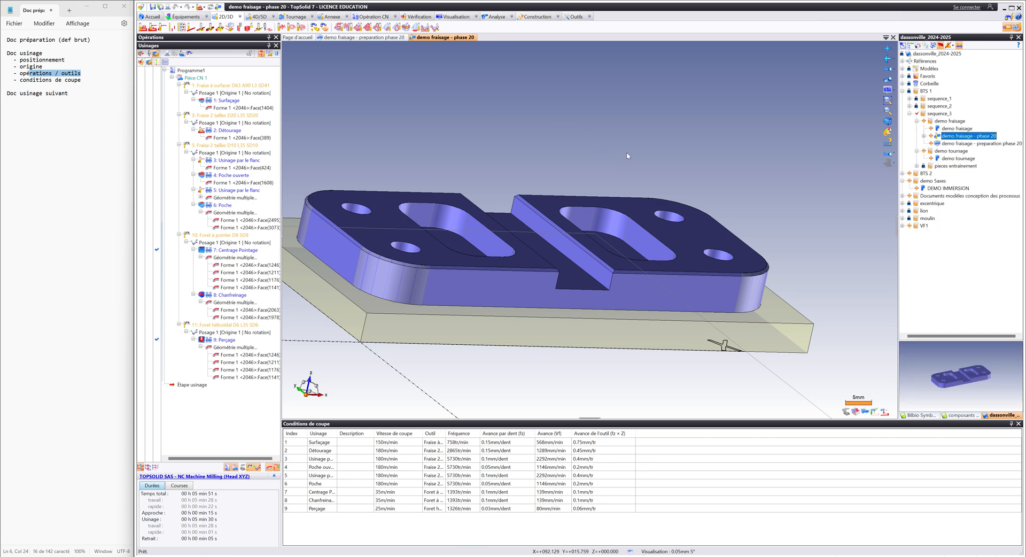
Step: Create a machining document from the demo fraisage - phase 20 document with the "fraisage 3 axes sans machine" template
middle_drag(591, 152, 644, 155)
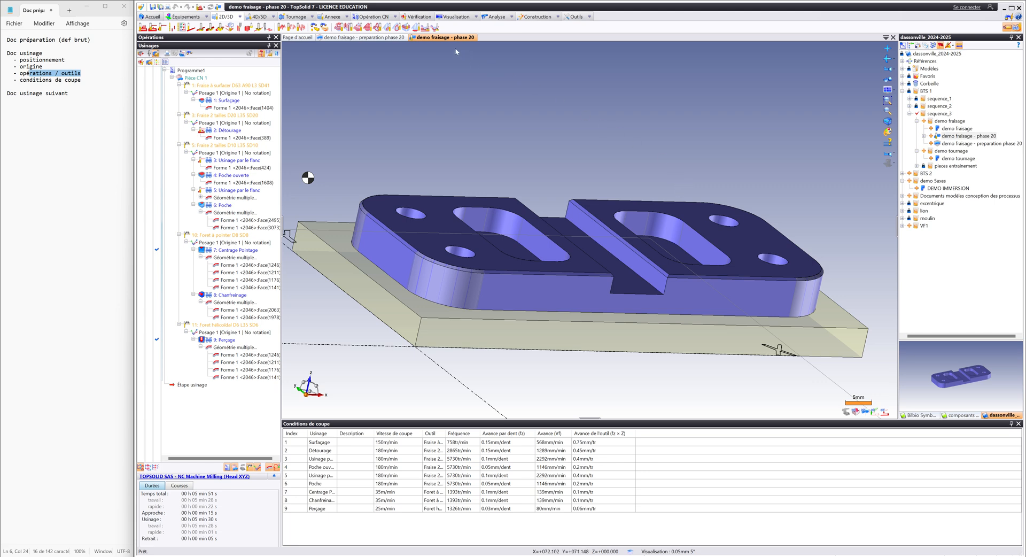
right_click(439, 38)
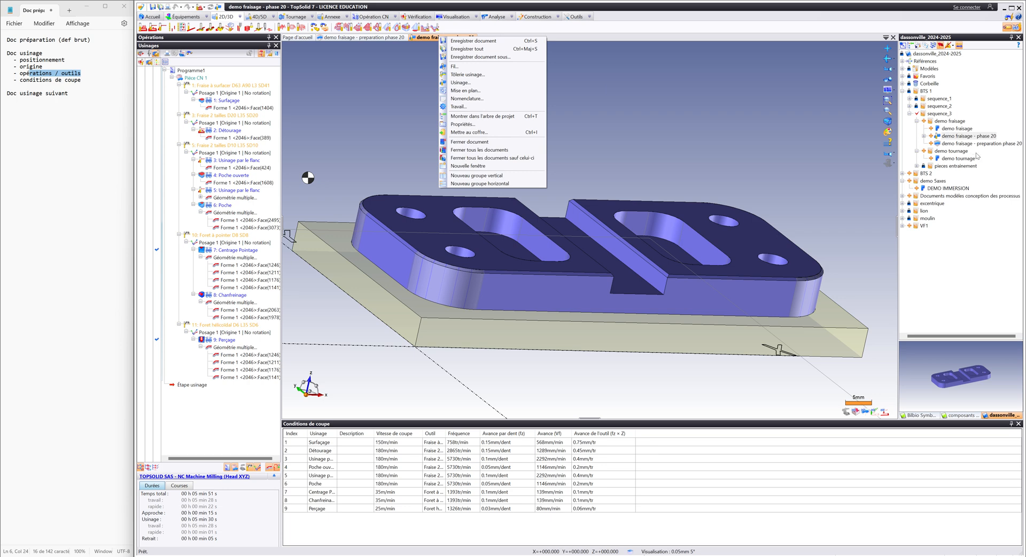
right_click(955, 137)
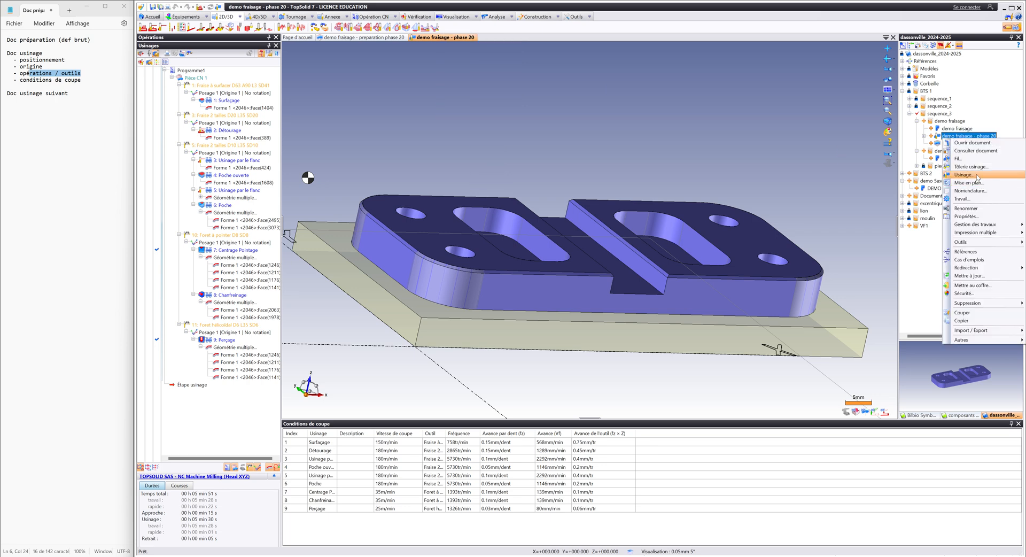
click(959, 174)
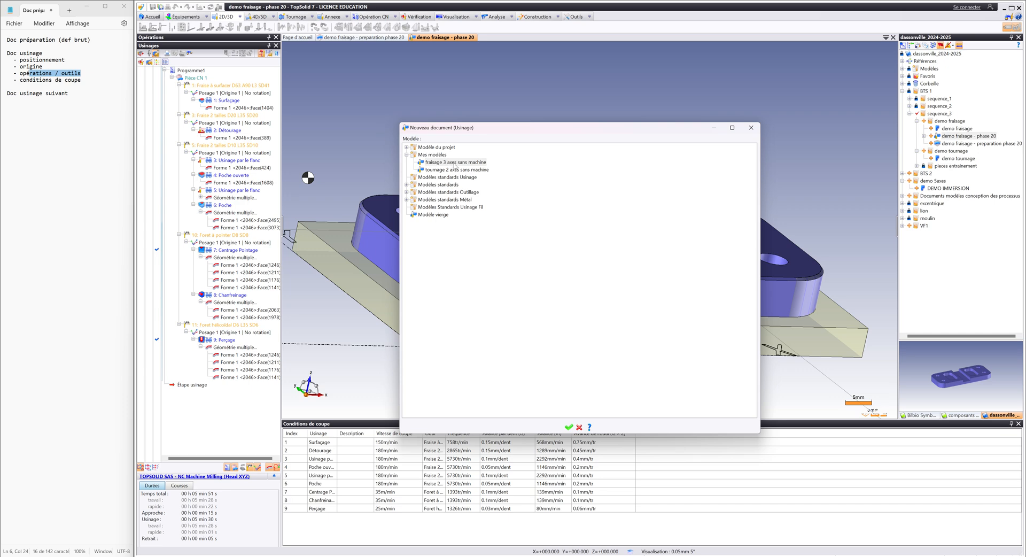
double_click(458, 163)
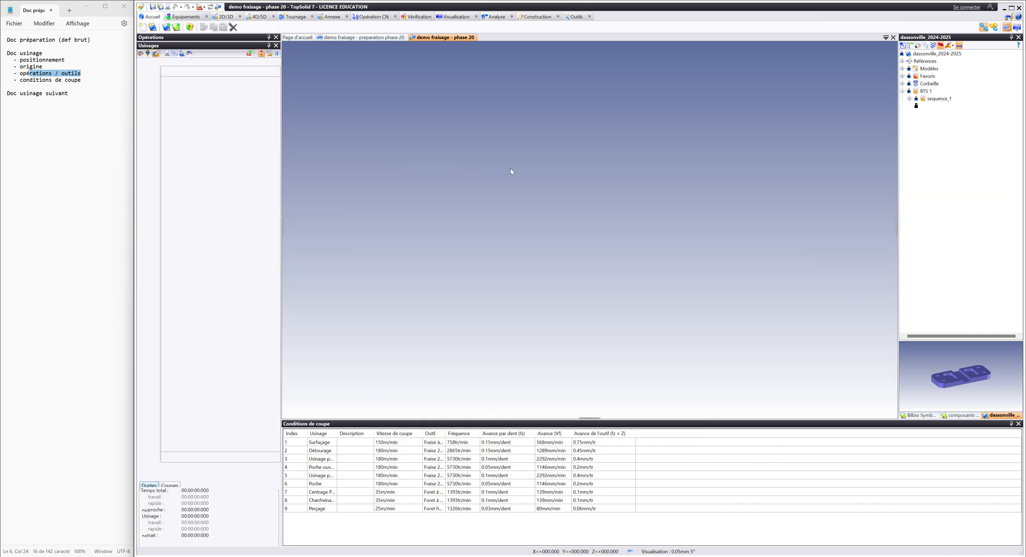
click(573, 342)
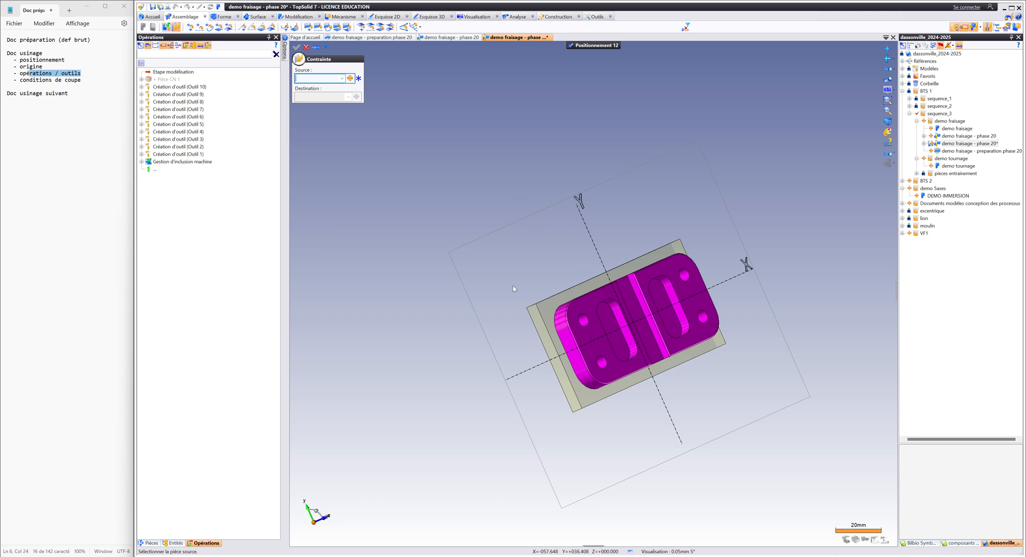
Step: Constrain the part's slotted face onto the machine's XY plane with a plane-on-plane constraint, flipped so the flat face points up
middle_drag(509, 294, 502, 292)
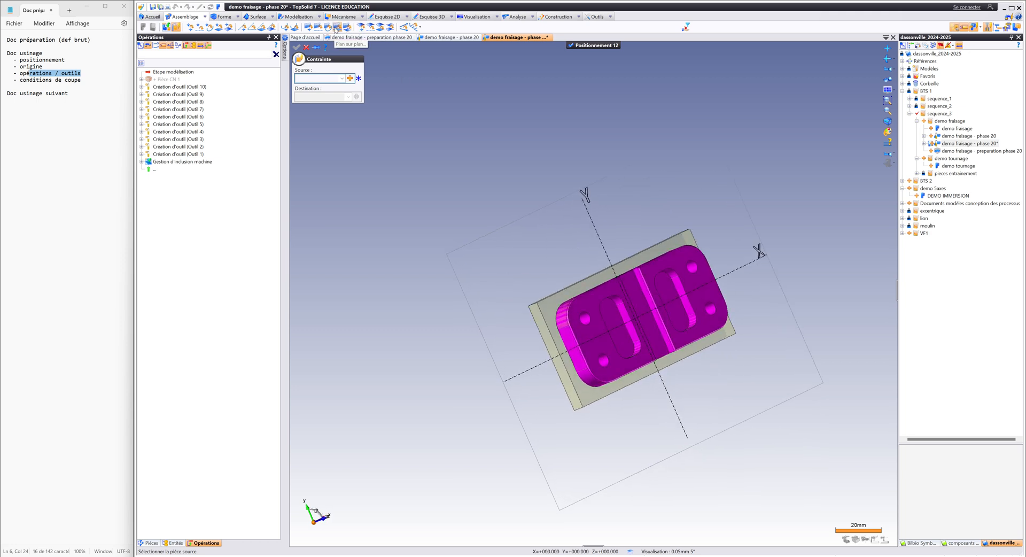
click(336, 27)
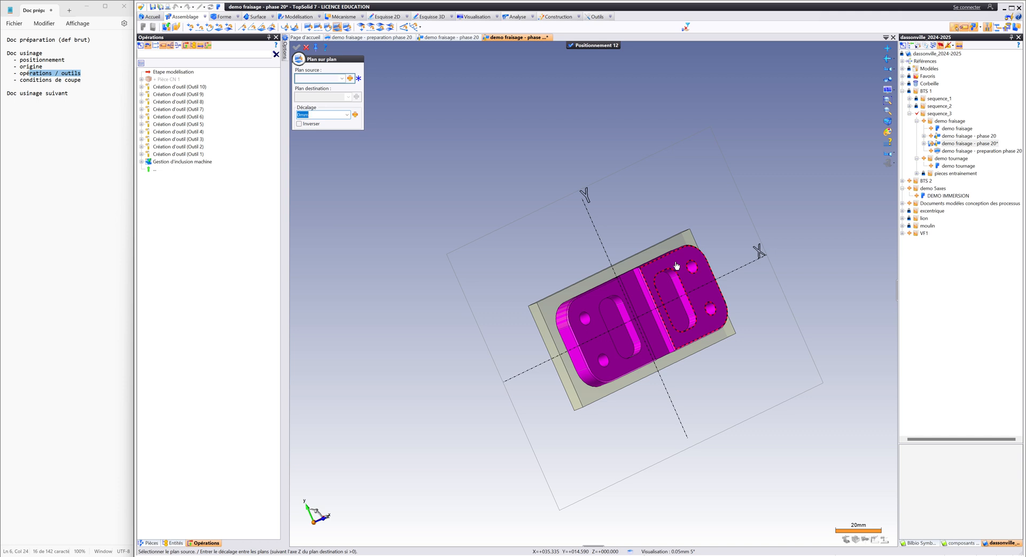
click(676, 266)
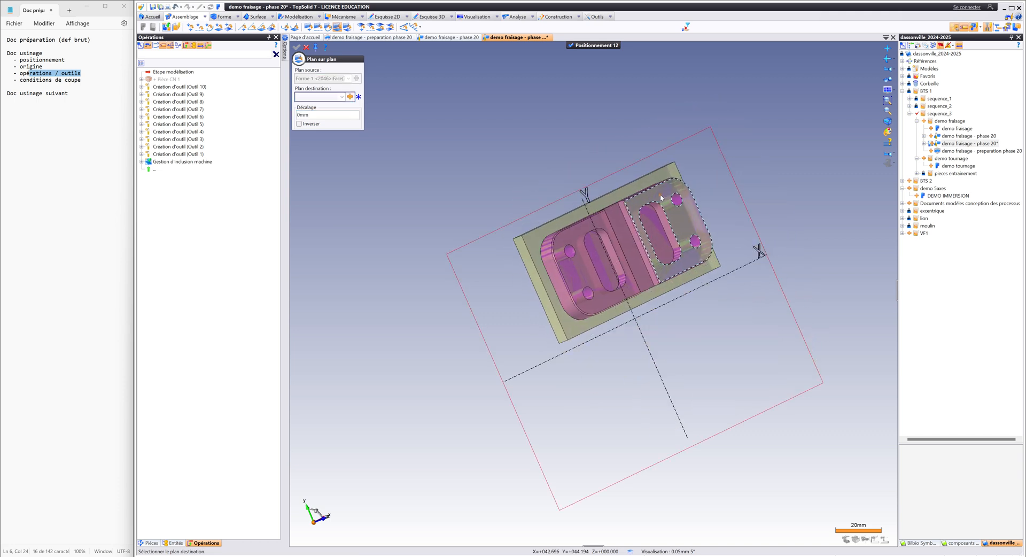
click(686, 334)
middle_drag(686, 334, 643, 326)
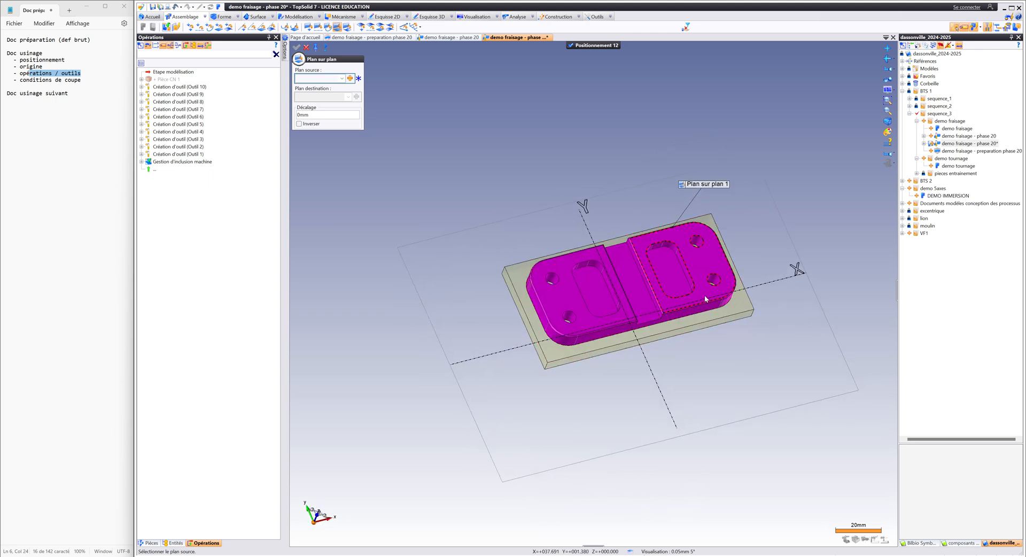
click(682, 182)
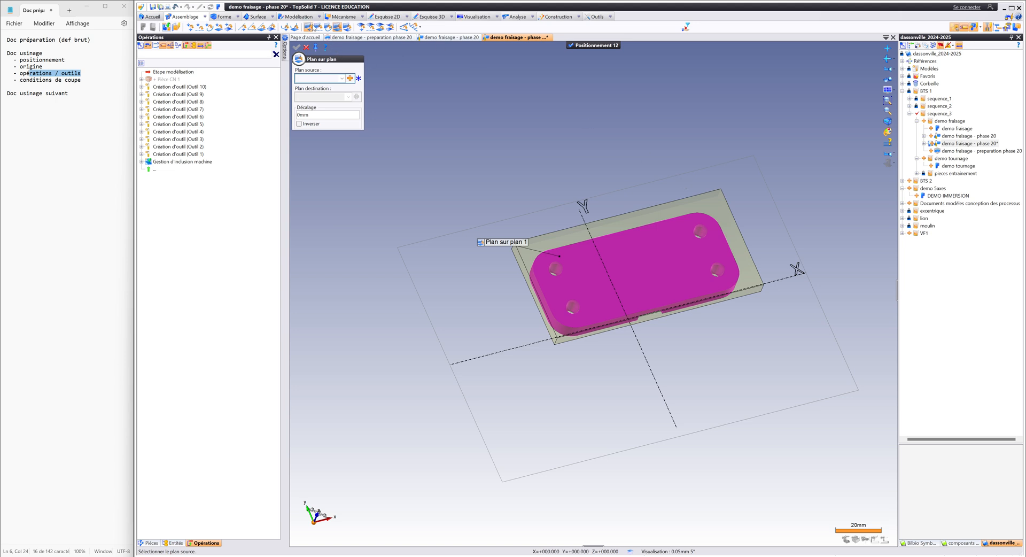
Step: Align the stock's front face with the X axis and its left face with the Y axis using plane-on-axis constraints, and finish the positioning
click(326, 48)
click(739, 296)
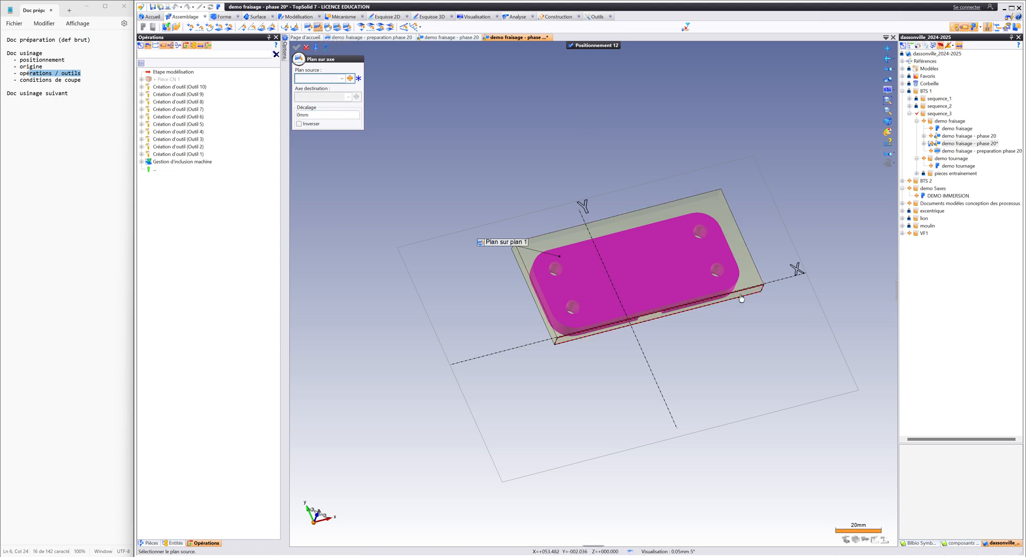
click(526, 345)
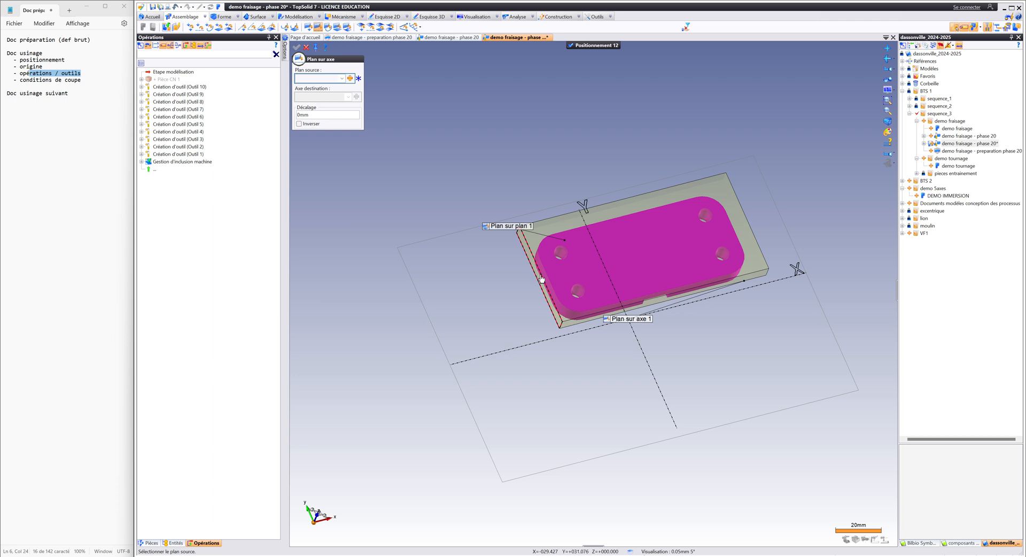
click(541, 278)
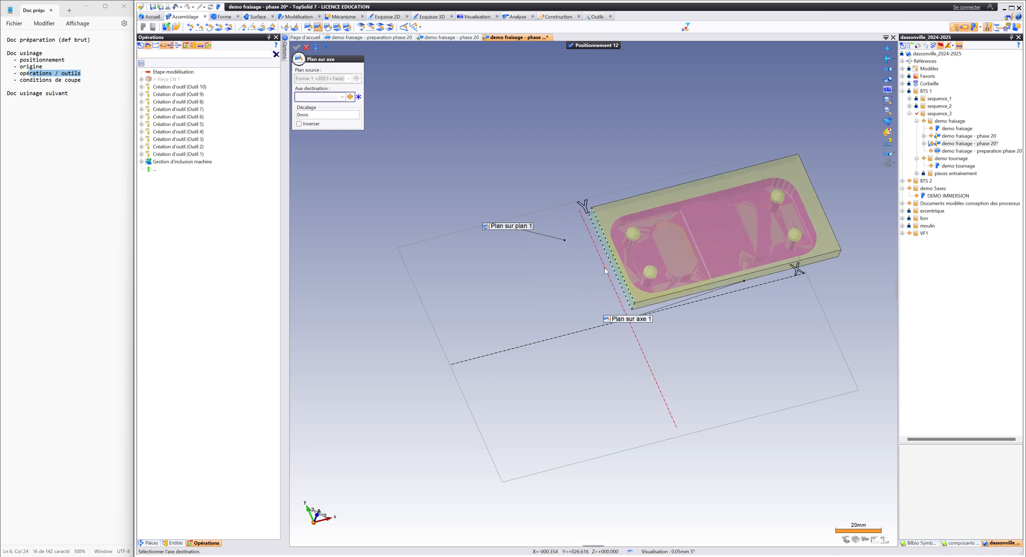
click(314, 48)
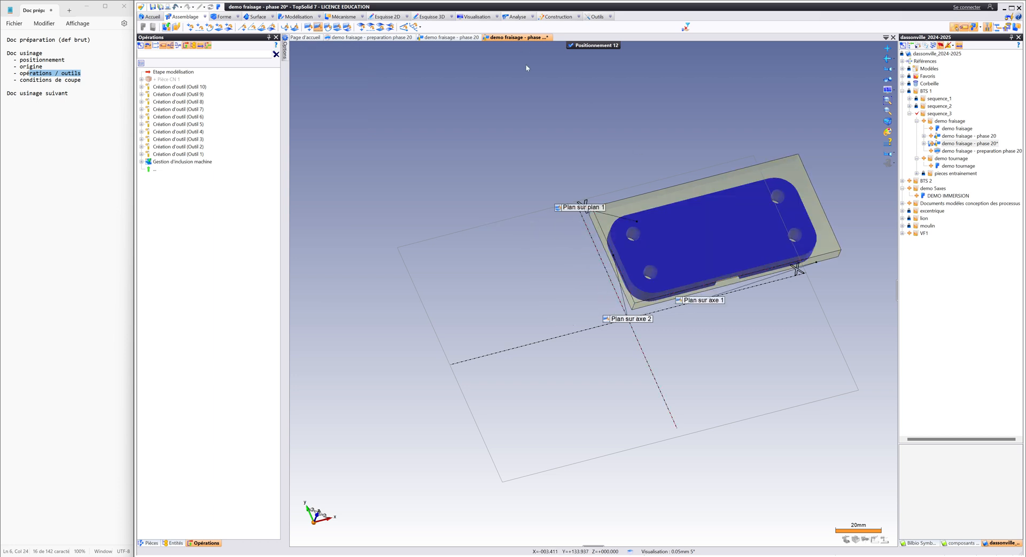
click(584, 47)
Step: Create the program origin without automatic positioning, placed on the stock's upper rear-left corner
middle_drag(618, 284, 621, 319)
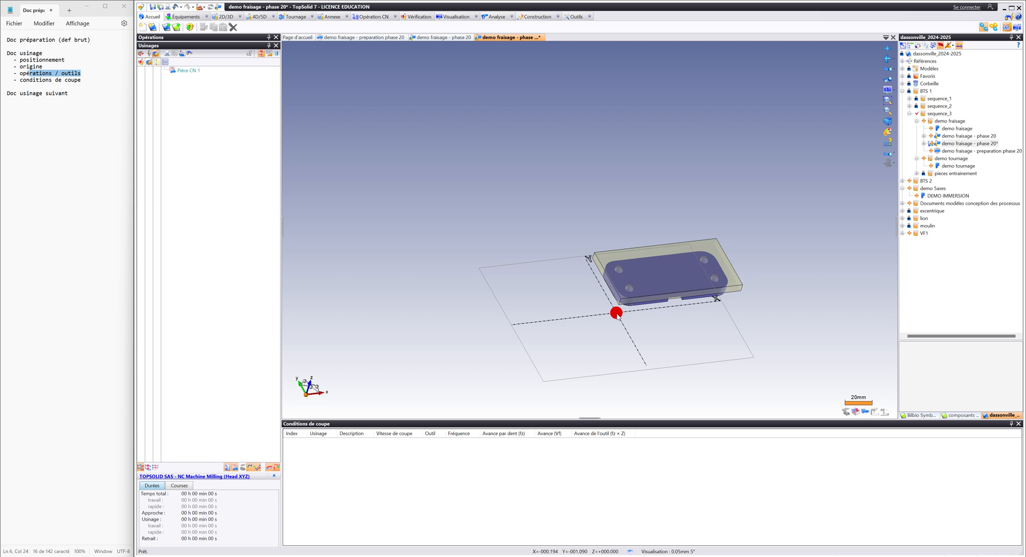
right_click(617, 314)
click(653, 326)
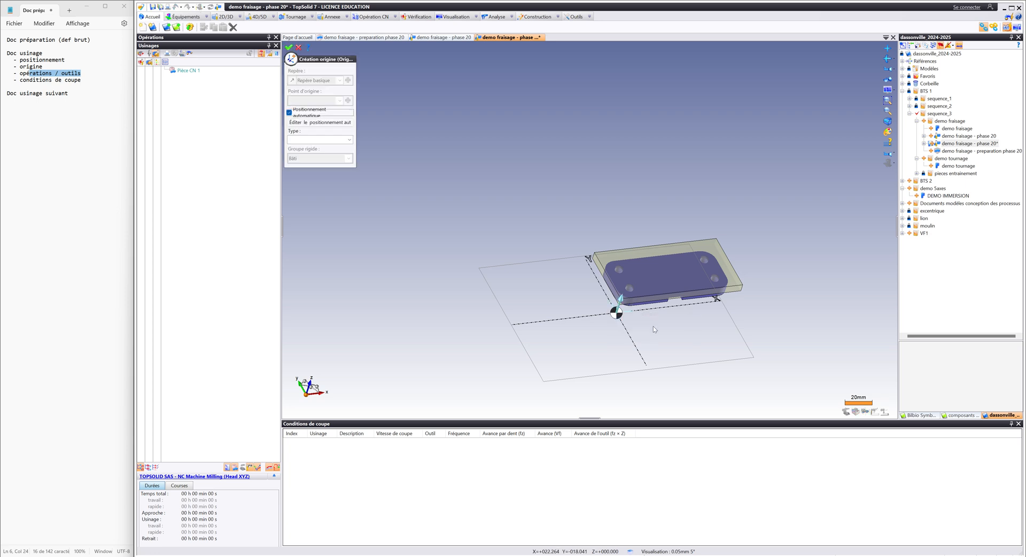
click(290, 113)
middle_drag(547, 301, 523, 283)
scroll(521, 280, up, 4)
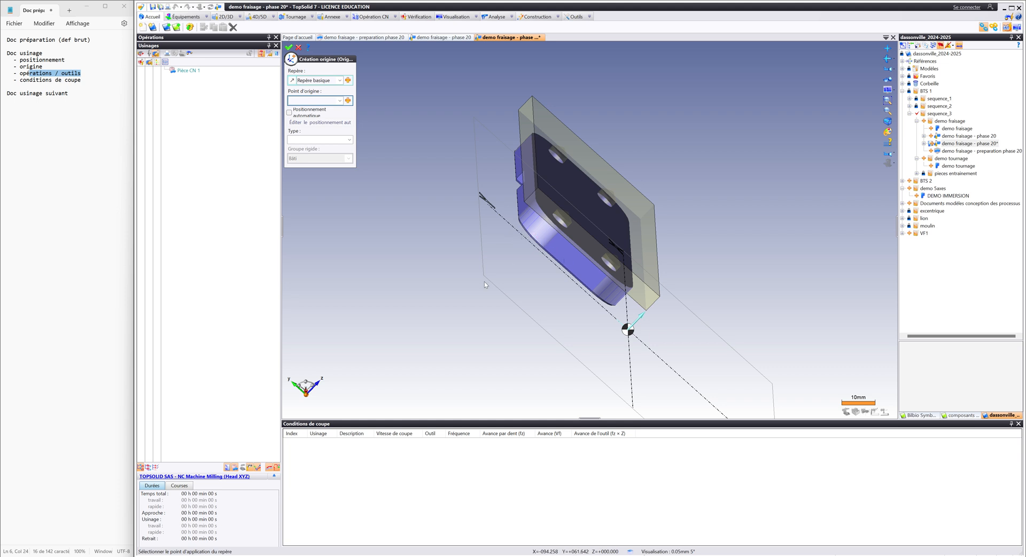
middle_drag(569, 283, 509, 303)
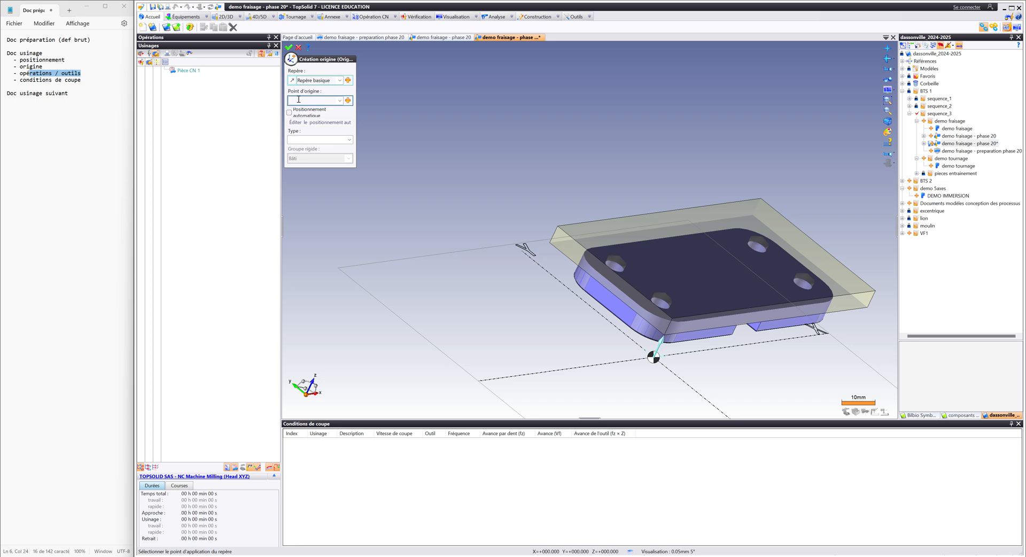
click(557, 227)
click(290, 48)
Step: Create a facing operation on the part's flat upper face with the D63 face mill
middle_drag(587, 251, 592, 214)
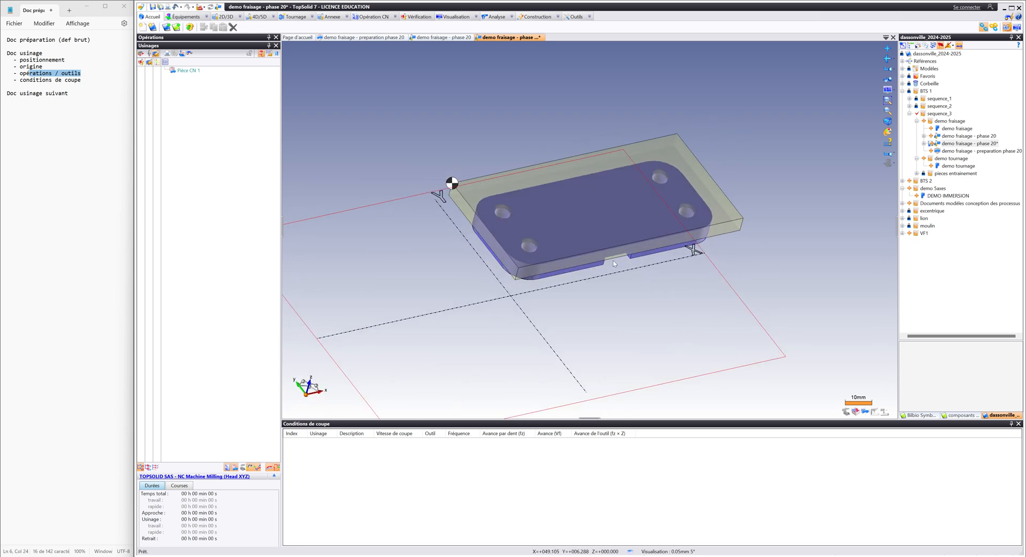
click(593, 211)
right_click(593, 210)
click(624, 222)
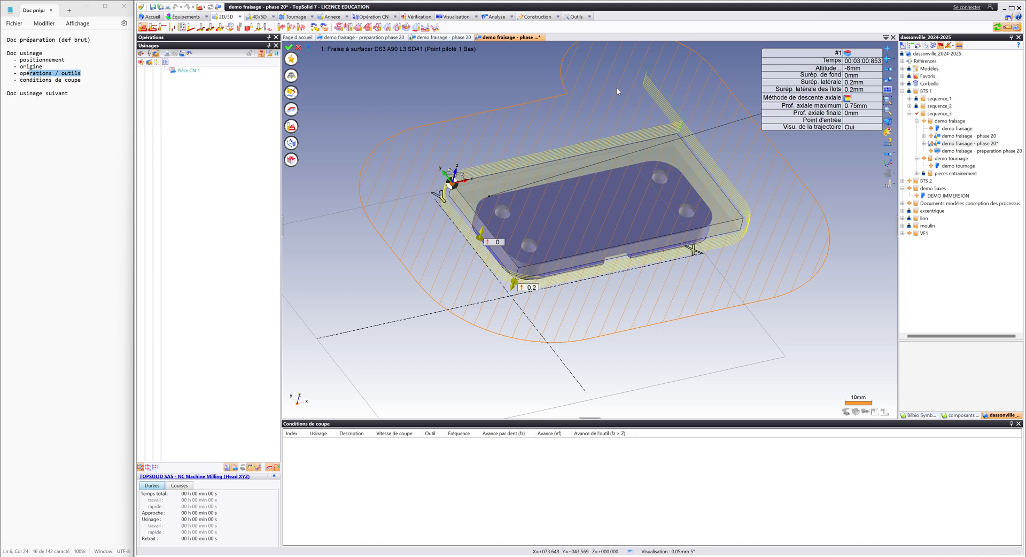
Step: Set the facing operation's maximum axial depth to 2 mm and final axial depth to 0.2 mm
click(858, 106)
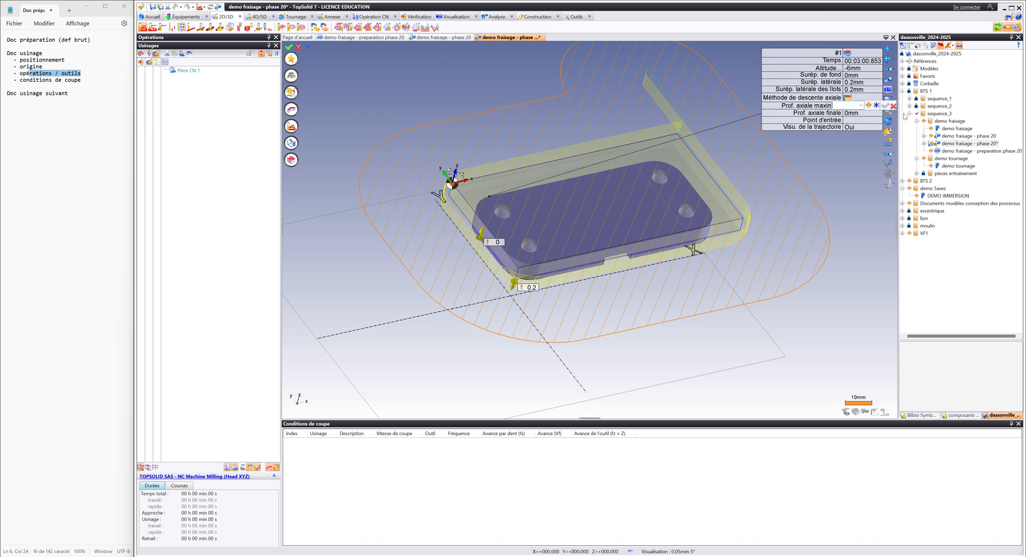
text(2)
key(Return)
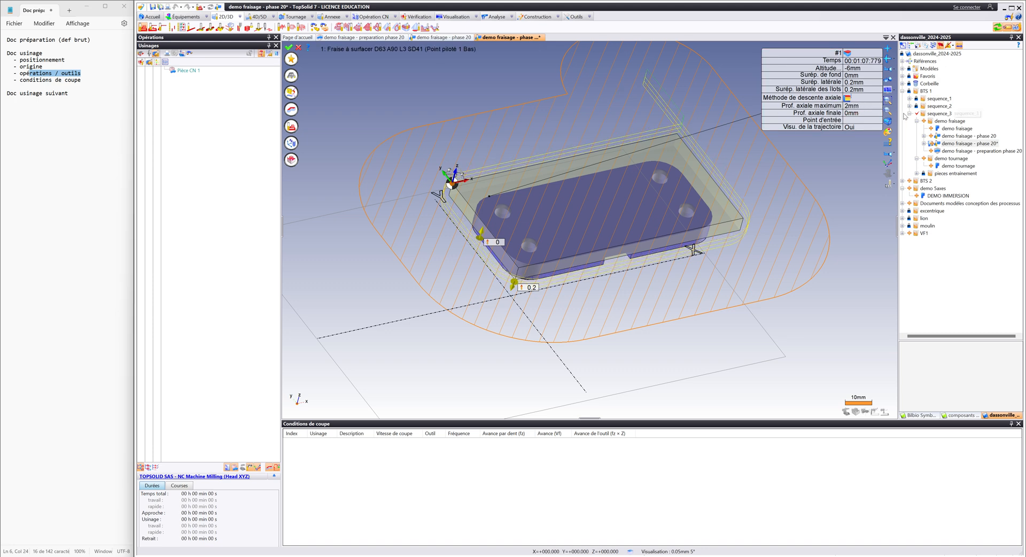
click(853, 113)
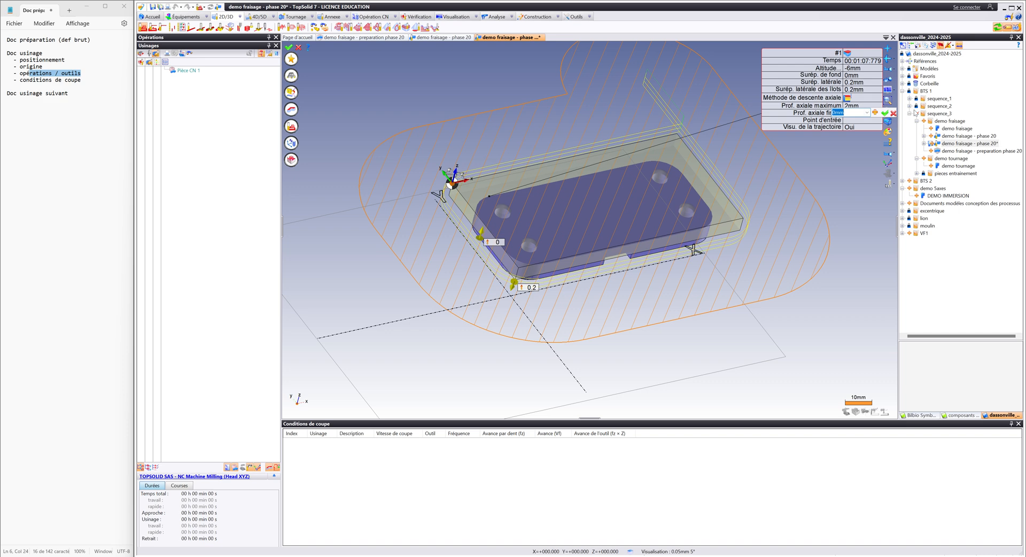
text(0.2)
key(Return)
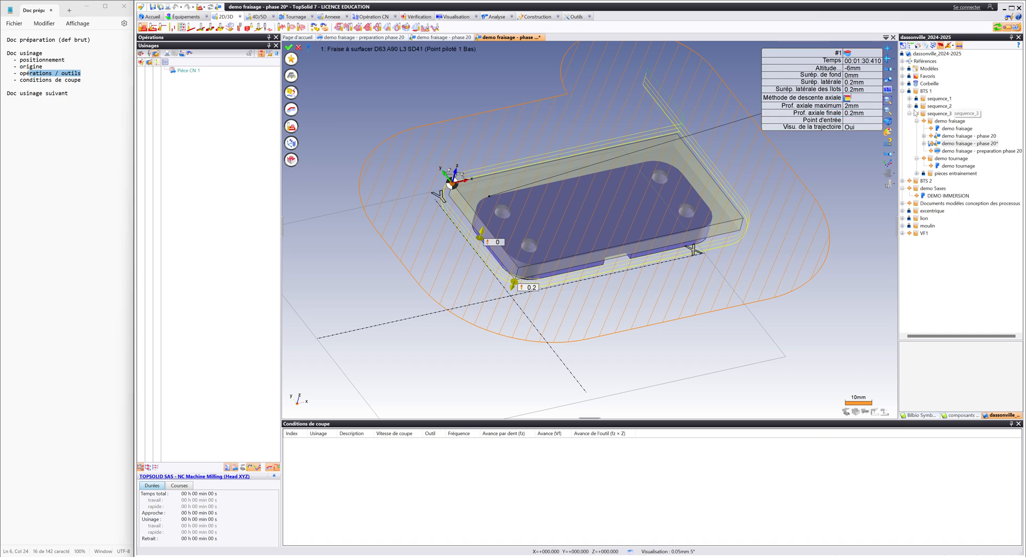
Step: Set the facing cutting speed to 150 m/min, feed per tooth to 0.15 mm and coolant to Jet, and validate the operation
click(292, 92)
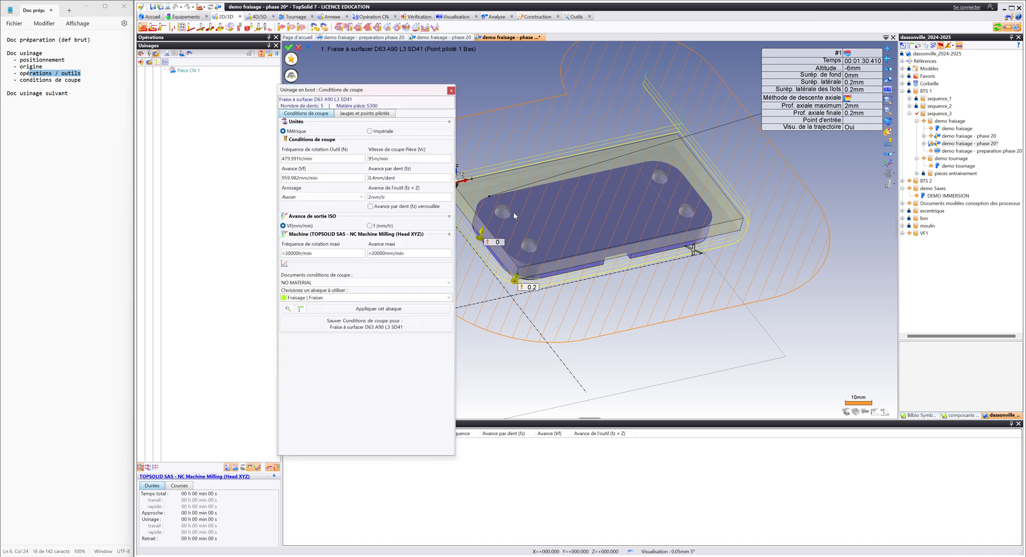
click(393, 158)
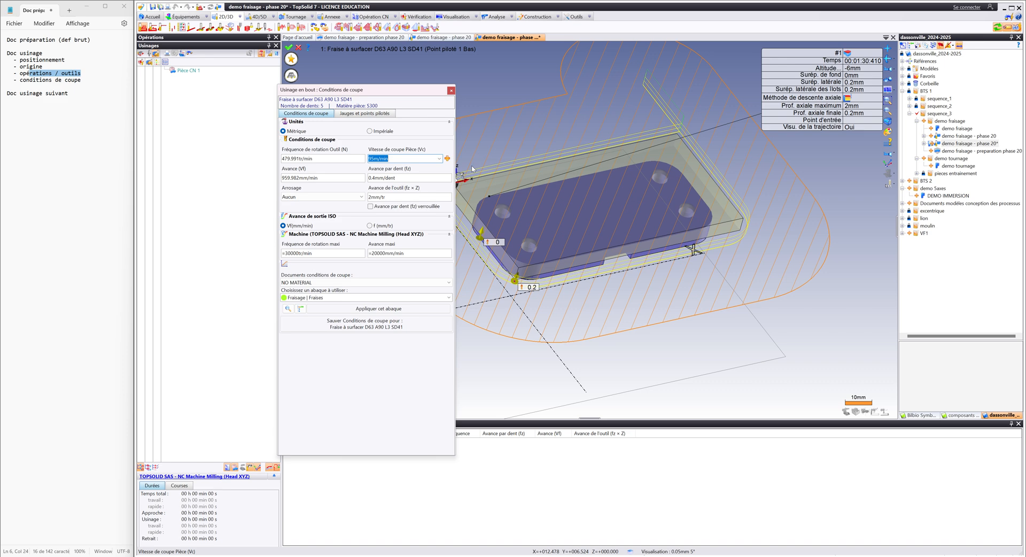
text(150)
click(416, 178)
text(0)
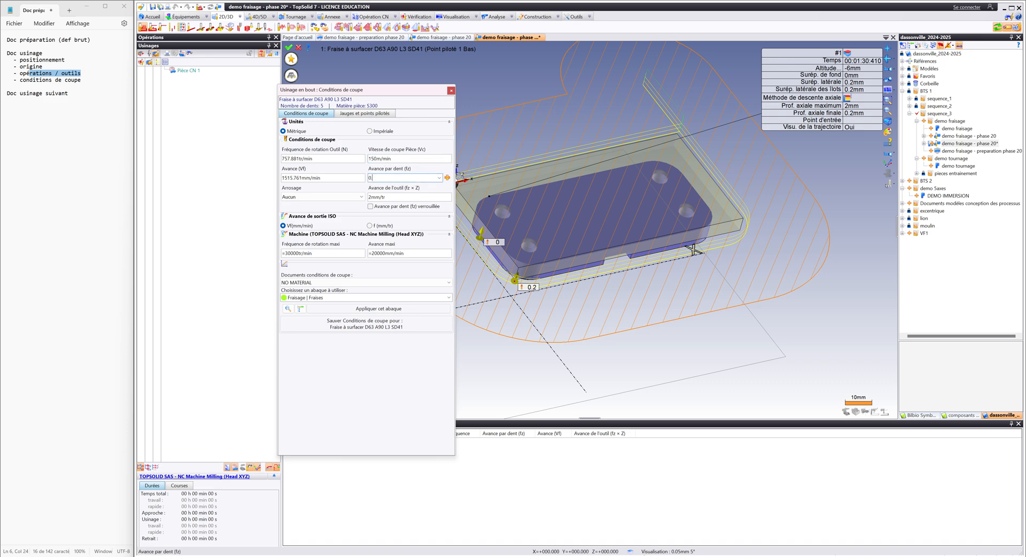
click(355, 197)
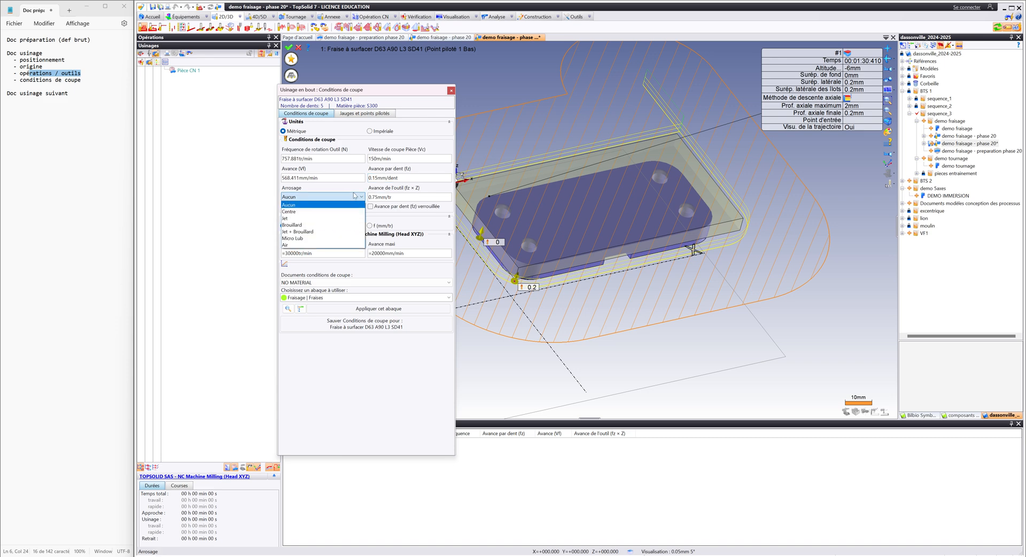
click(318, 218)
click(289, 47)
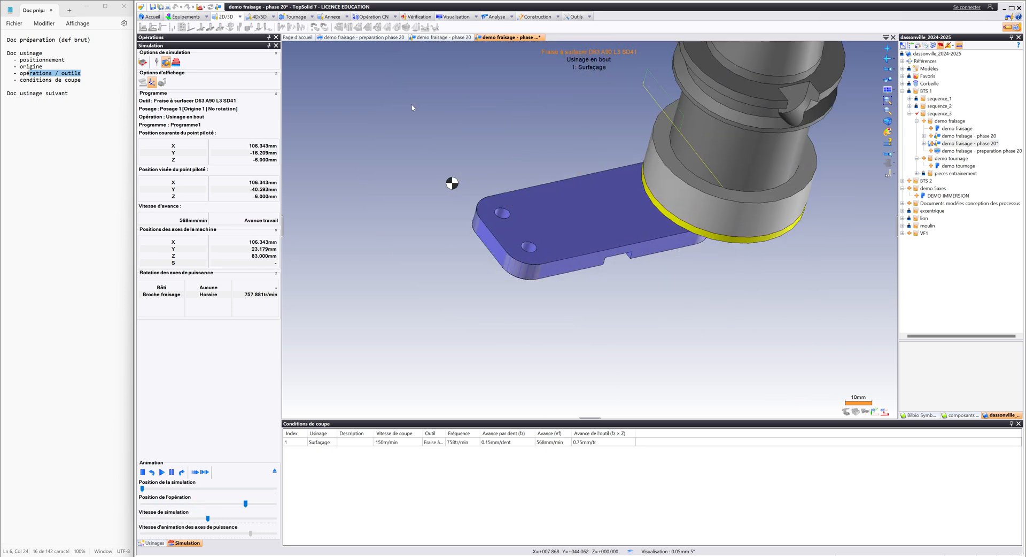
right_click(411, 106)
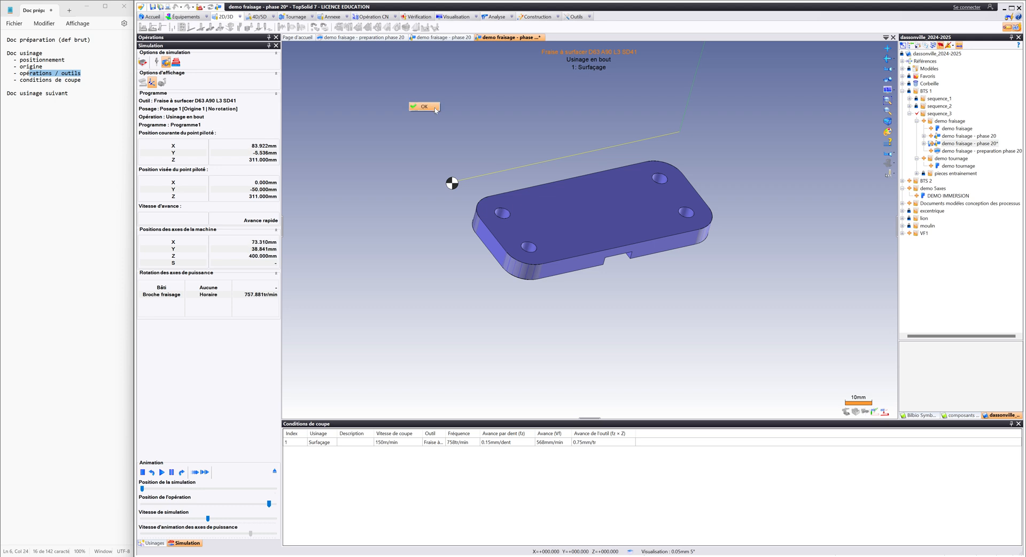
click(424, 106)
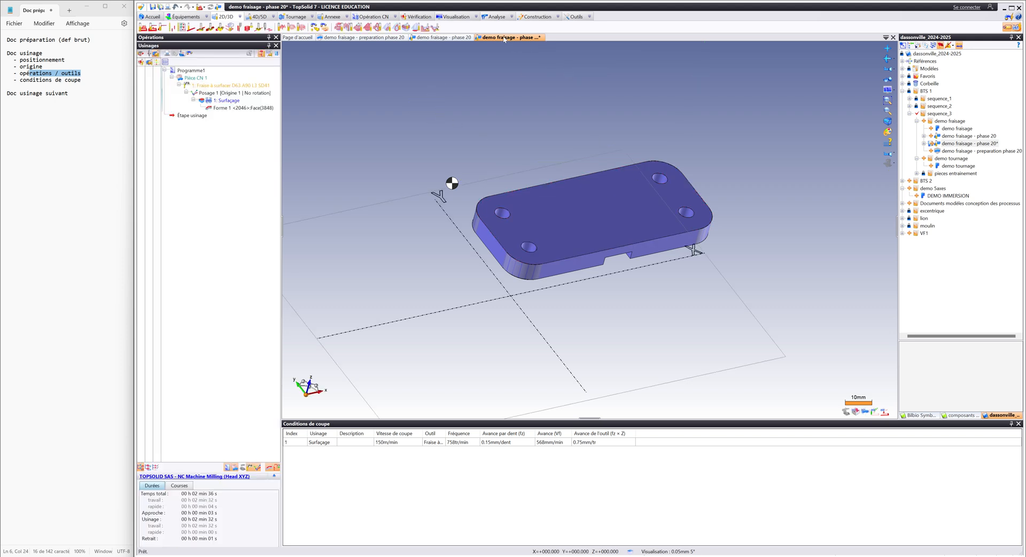
Step: In the phase 20 document, set the facing operation's coolant to Jet and validate the operation
click(443, 38)
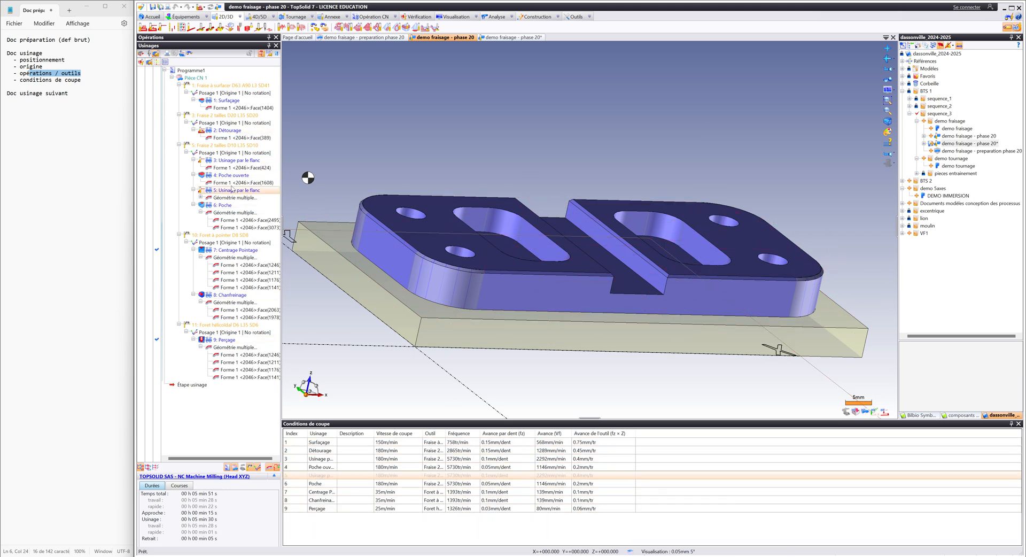
click(226, 100)
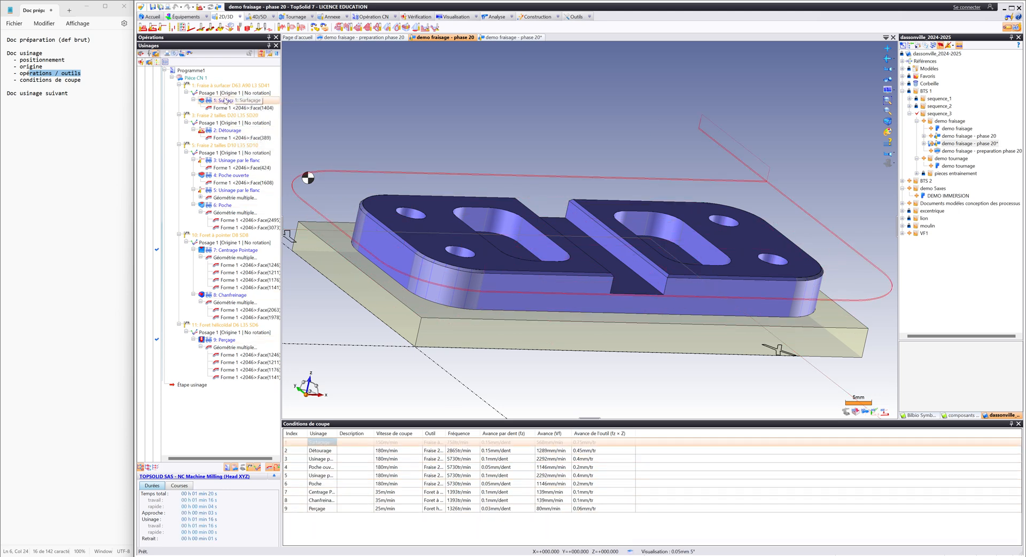
double_click(226, 101)
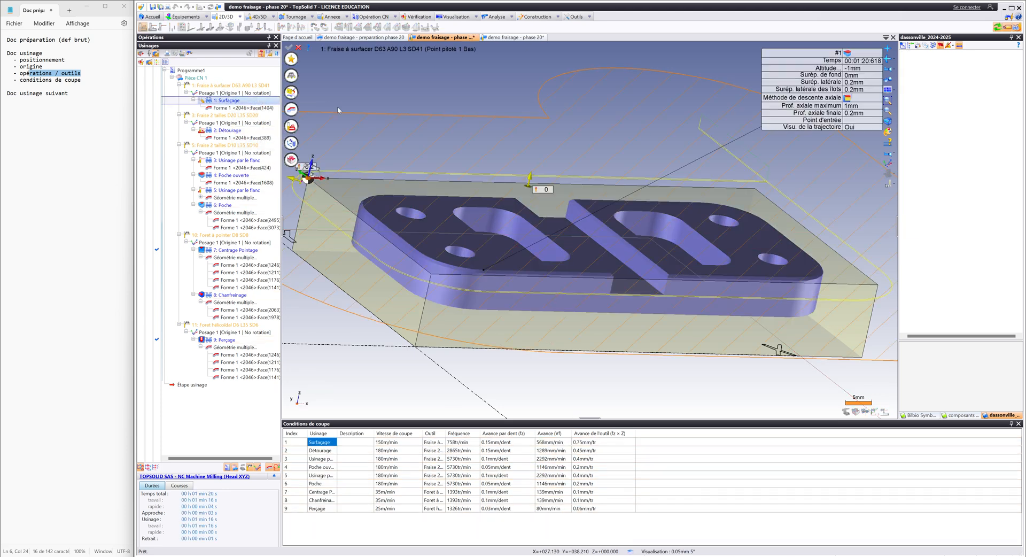
click(291, 93)
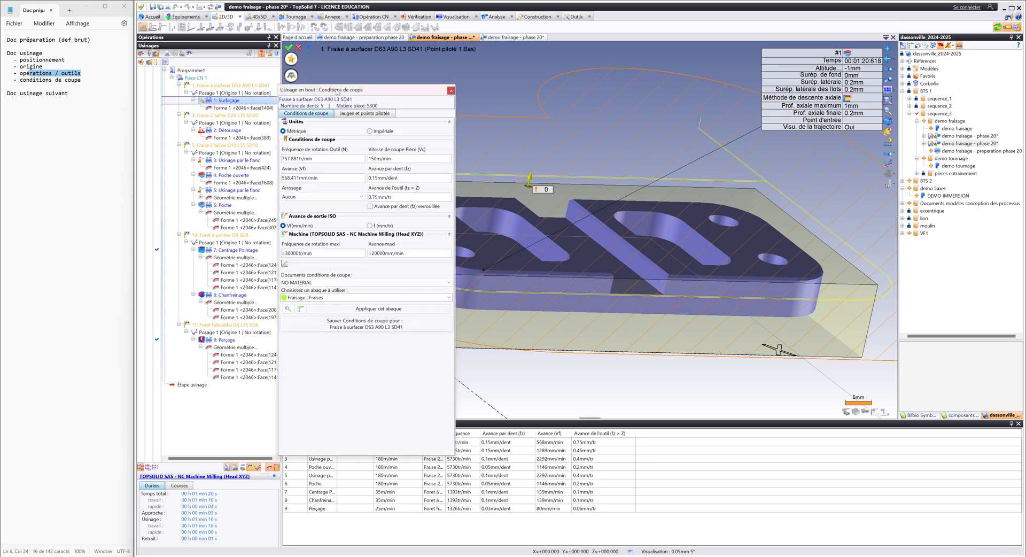
drag(357, 94, 469, 97)
click(434, 201)
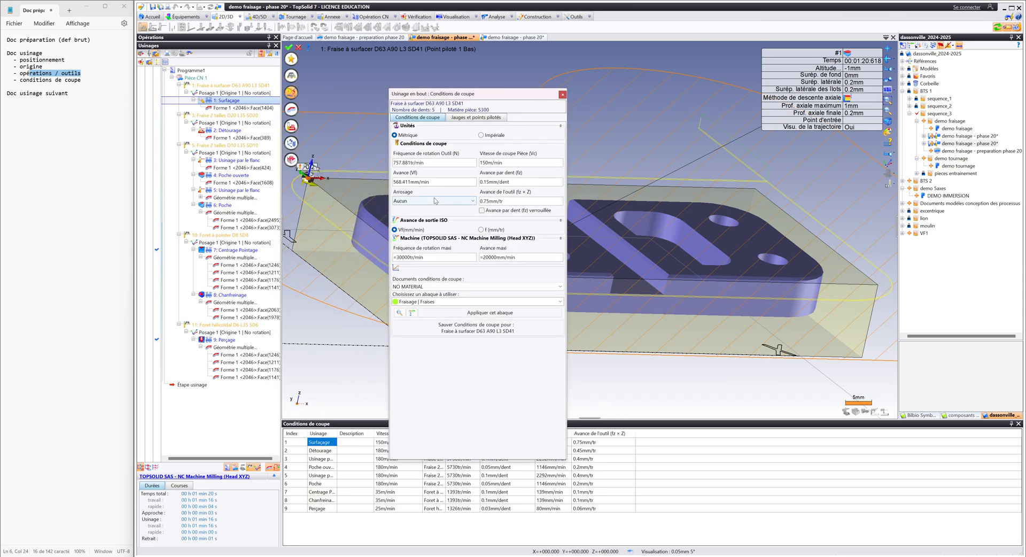
click(416, 217)
click(289, 47)
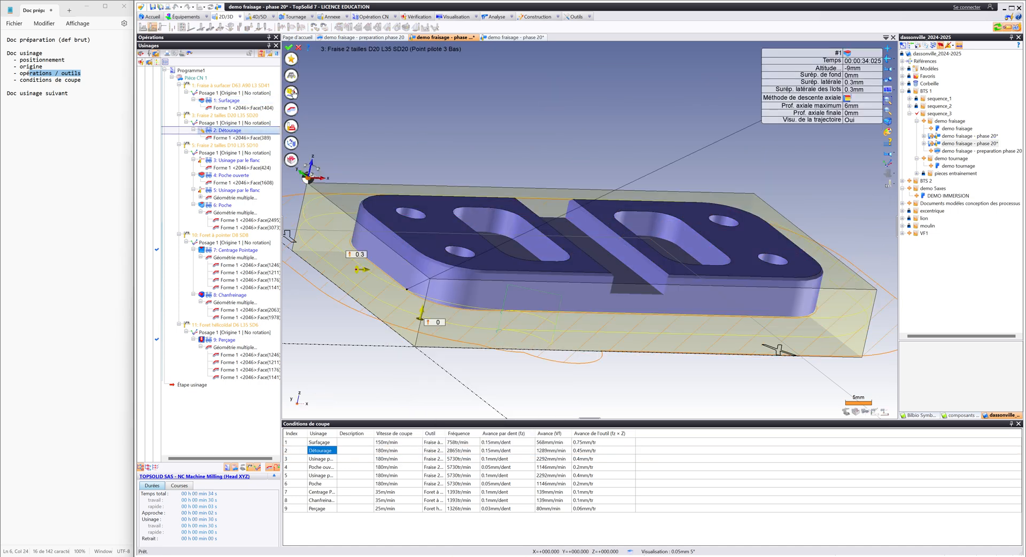
Step: Set the coolant to Jet for the Détourage operation and the first flank machining operation, validating each
click(296, 95)
click(422, 201)
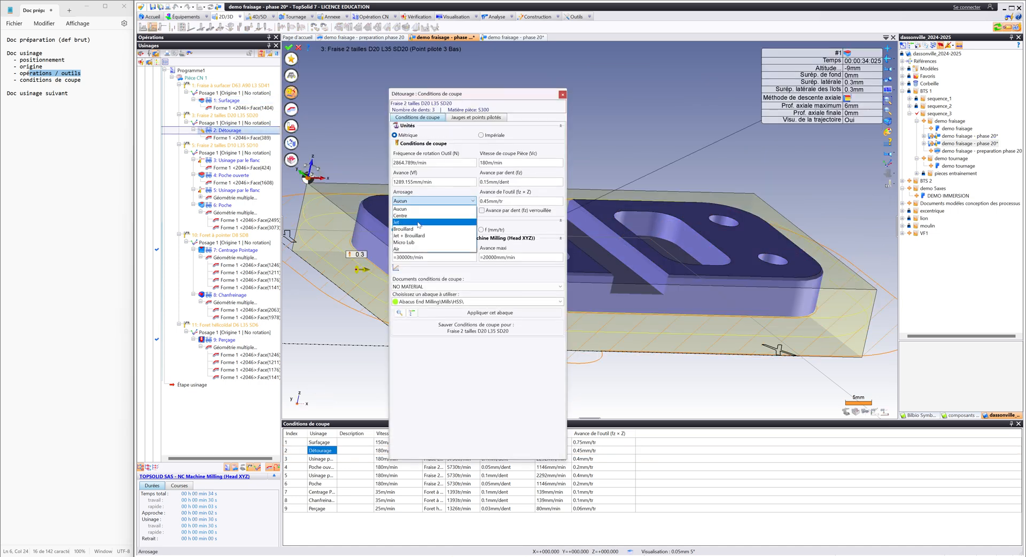
click(422, 216)
click(290, 48)
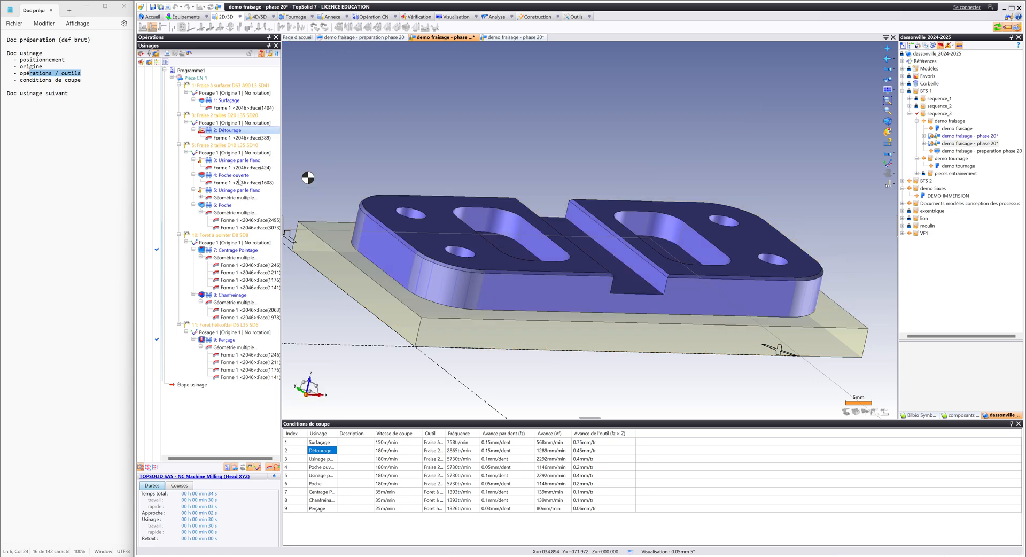
click(293, 94)
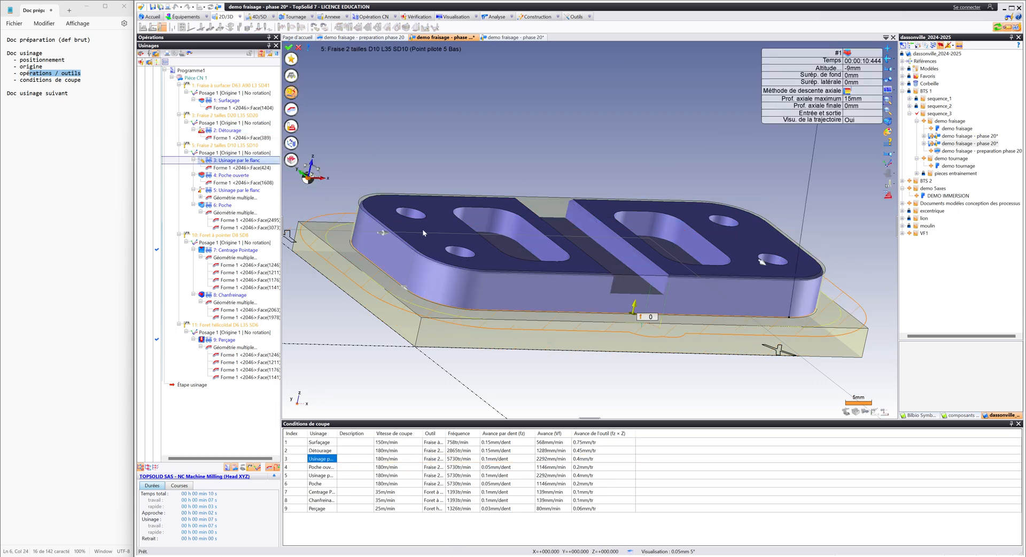
click(434, 207)
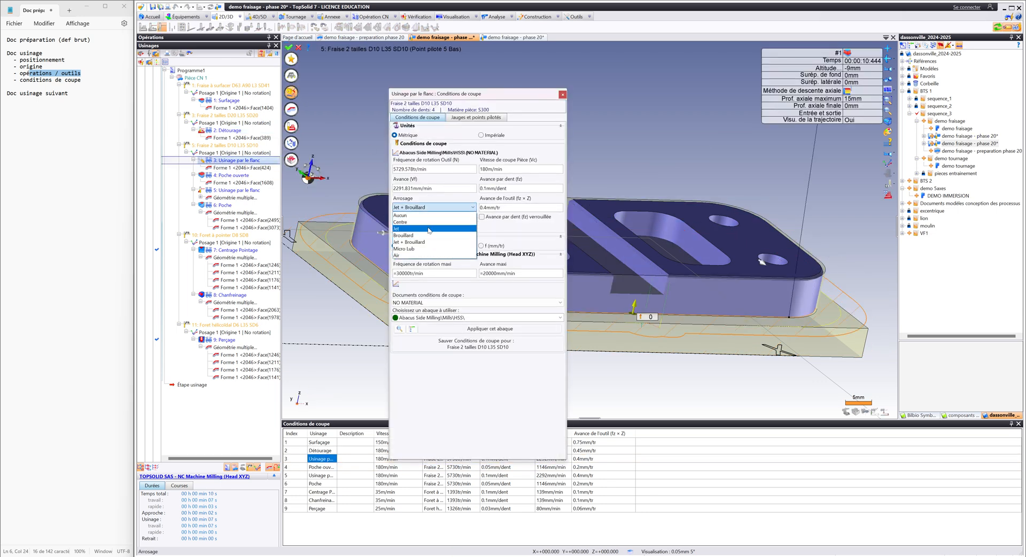
click(427, 222)
click(289, 47)
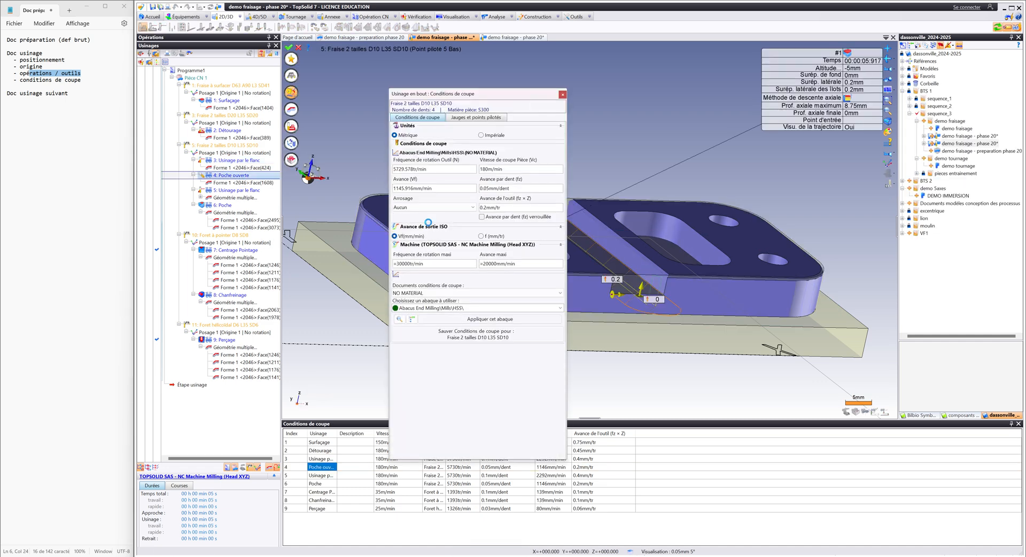
Step: Set the coolant to Jet for the open pocket operation and the second flank machining operation, validating each
click(412, 207)
click(427, 221)
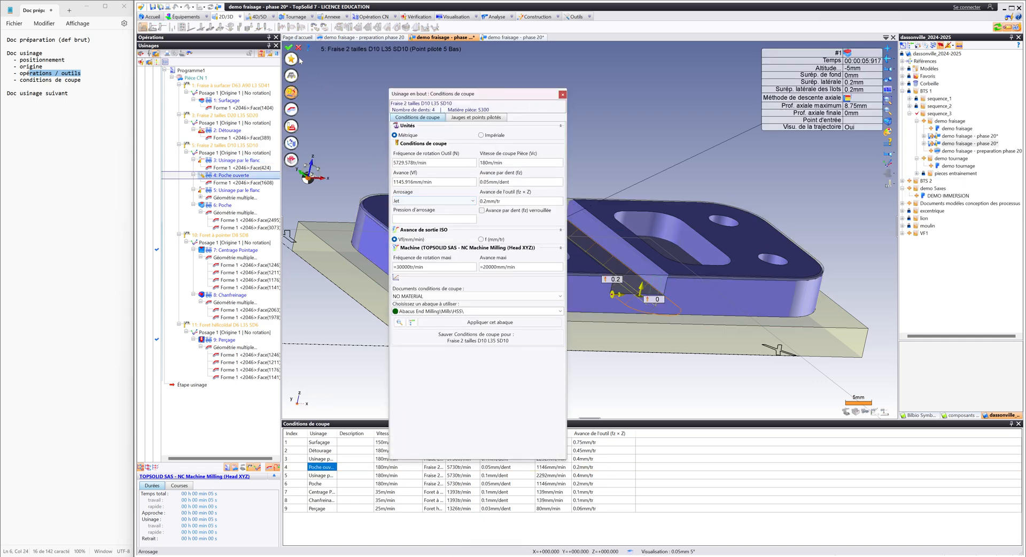
click(289, 48)
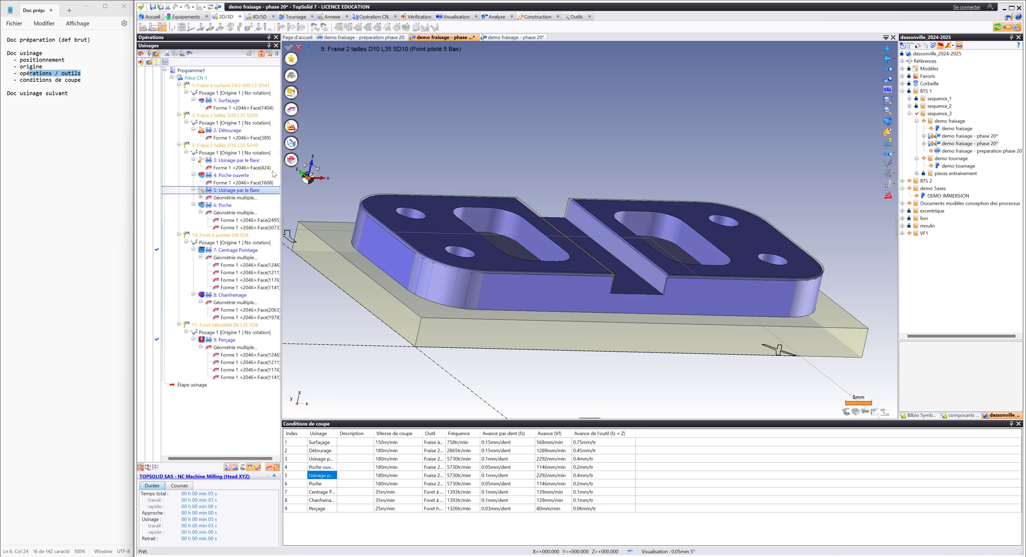
click(292, 92)
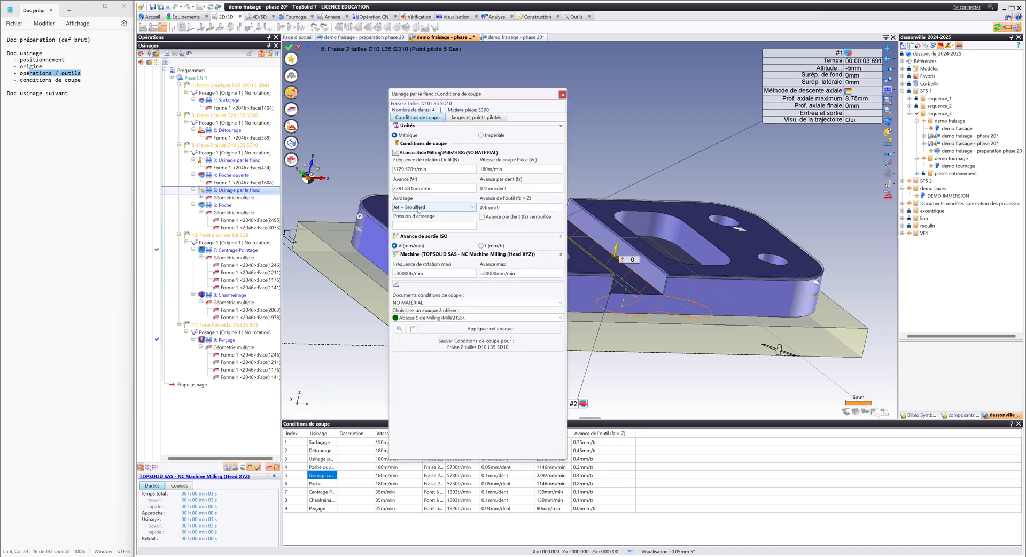
click(427, 207)
click(424, 228)
click(289, 47)
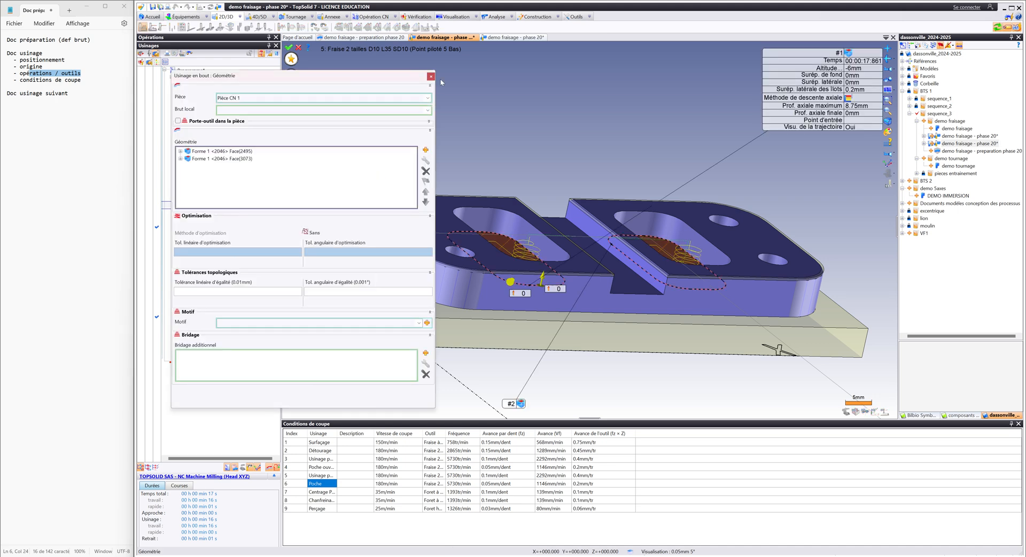
Step: Set the coolant to Jet for the Poche operation on the two pockets and validate it
click(429, 76)
click(293, 93)
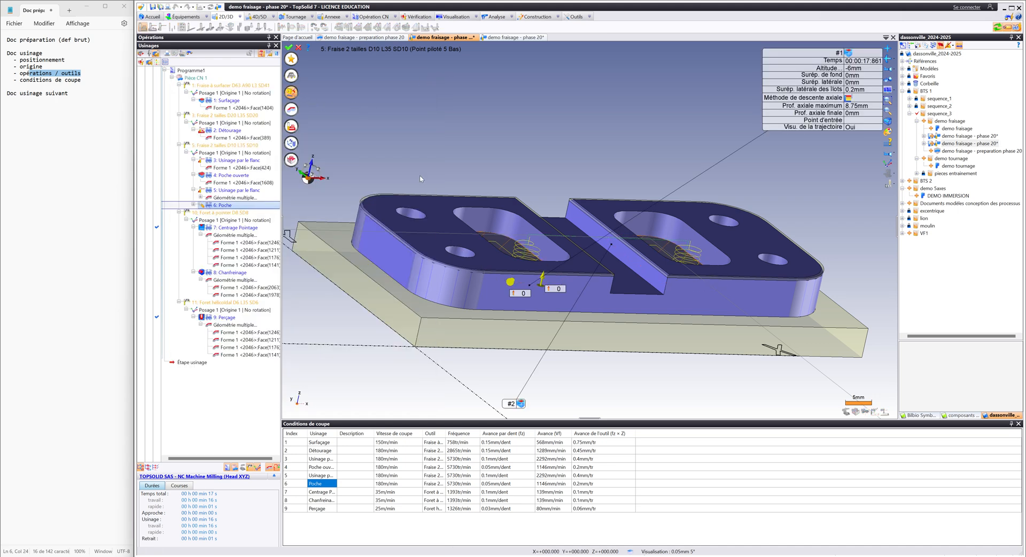
click(422, 207)
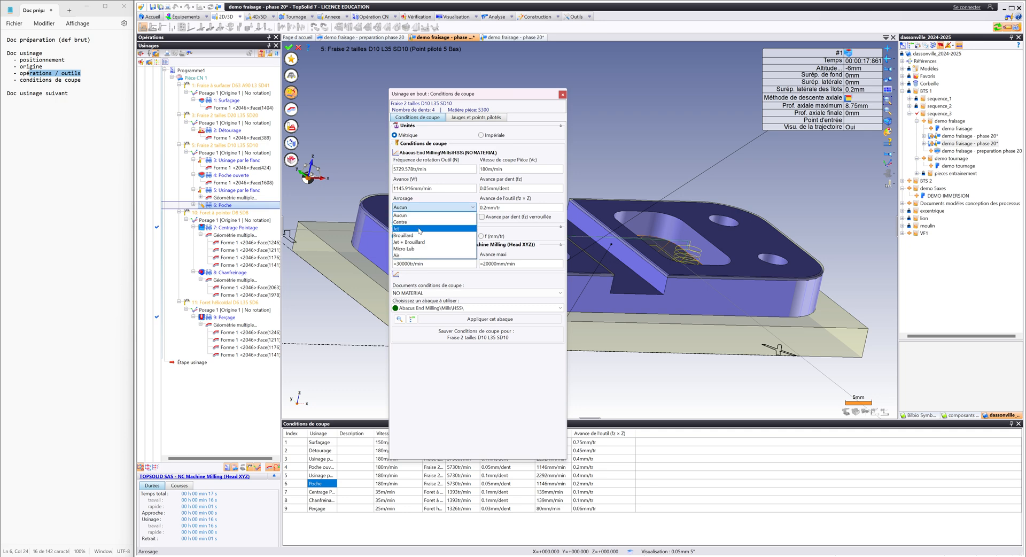
click(411, 221)
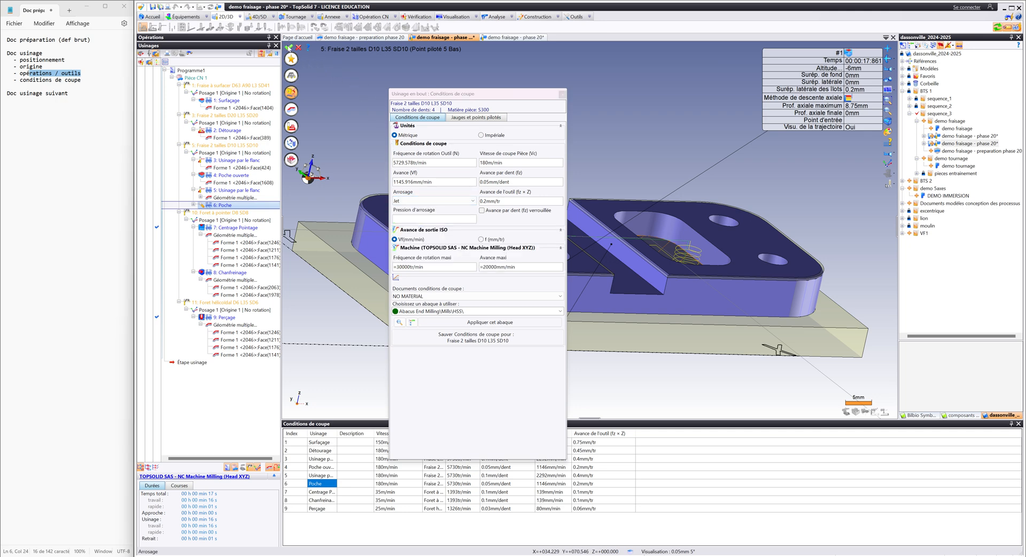
click(288, 47)
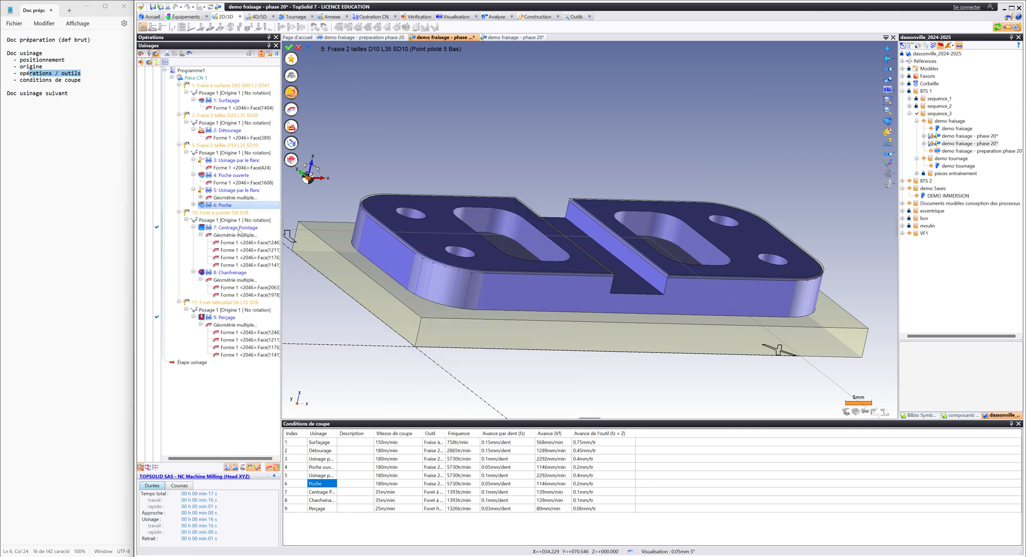
Step: Choose the coolant mode for the Centrage Pointage spot drilling operation and validate it
click(292, 110)
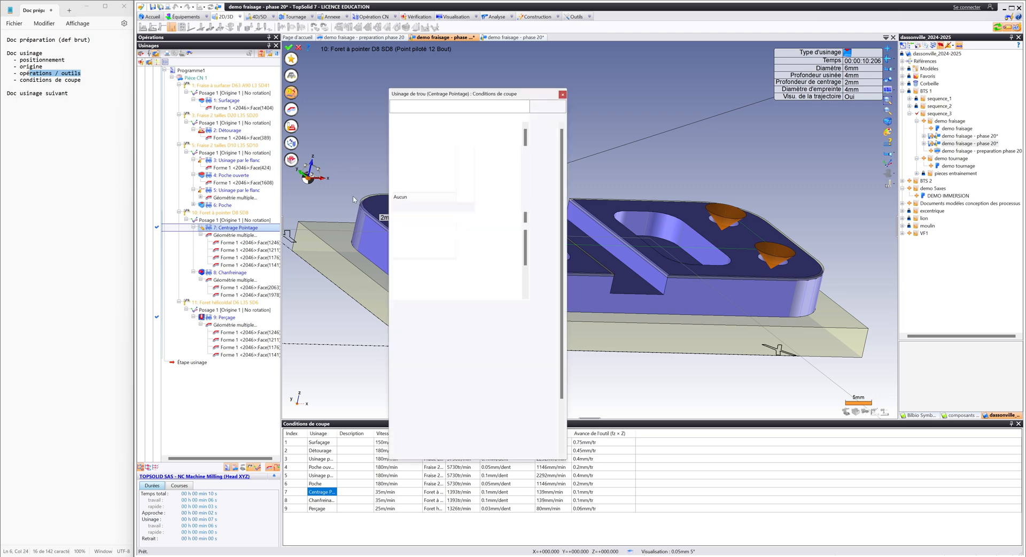
click(419, 207)
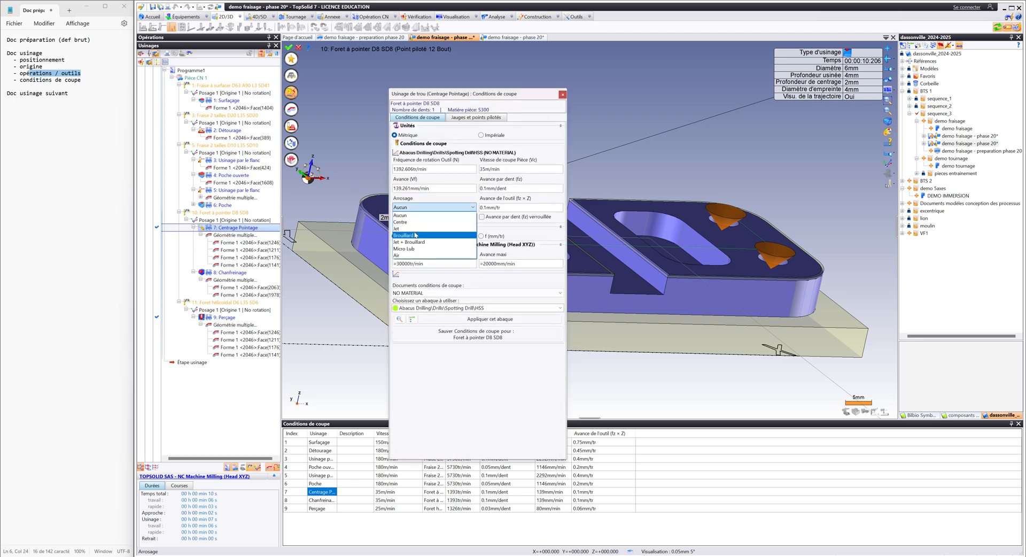
click(419, 235)
click(289, 48)
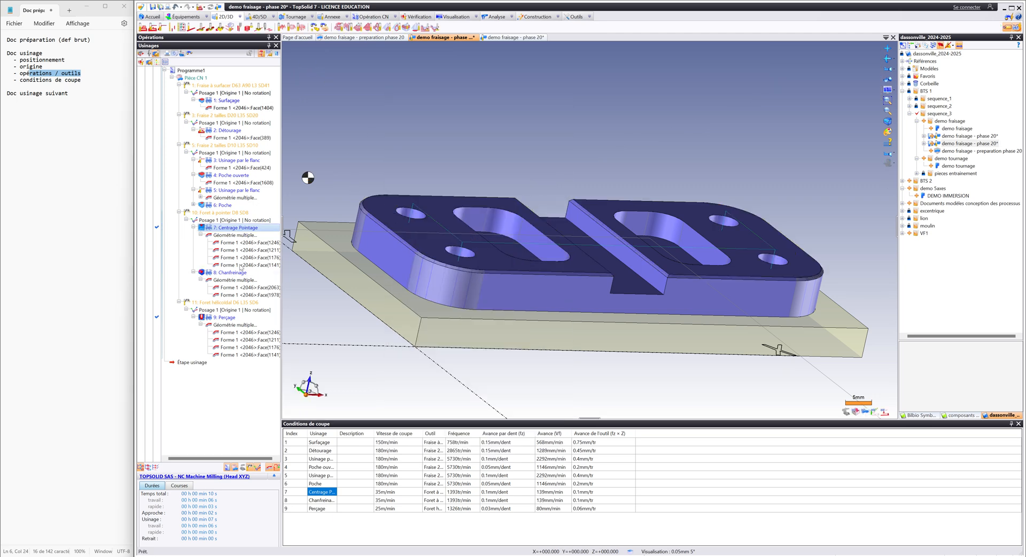
Step: Set the chamfering operation's coolant to Jet and validate the operation
click(291, 92)
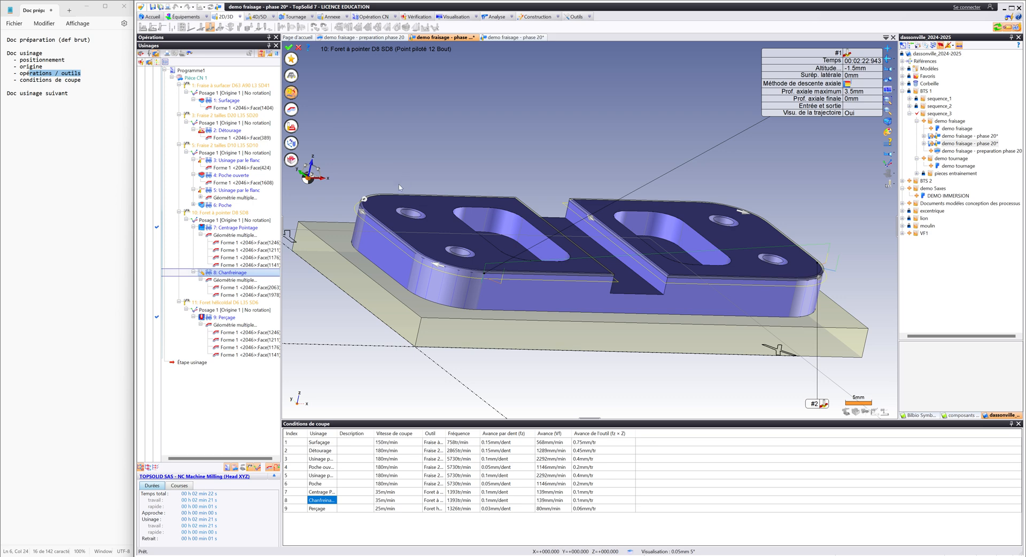
click(427, 208)
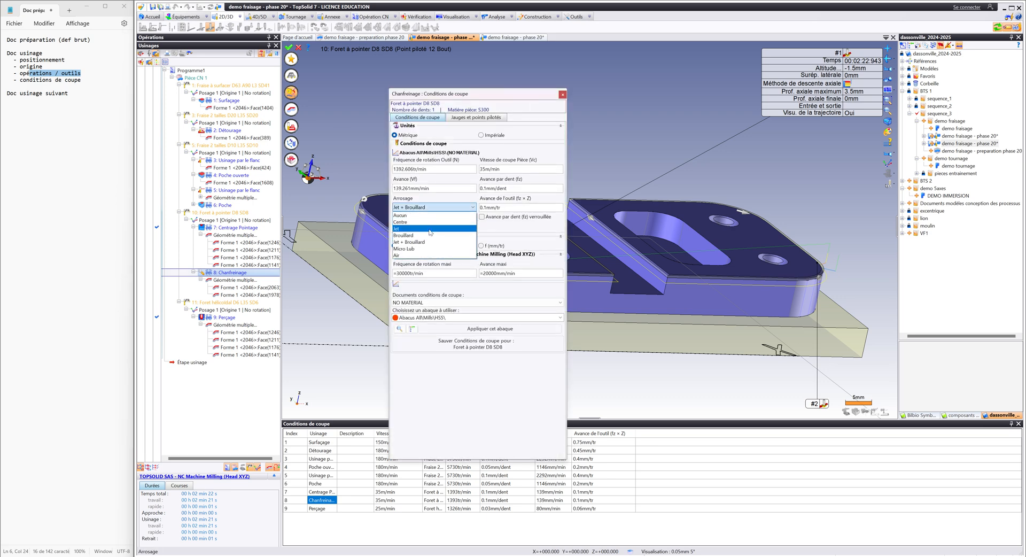
click(430, 229)
click(288, 48)
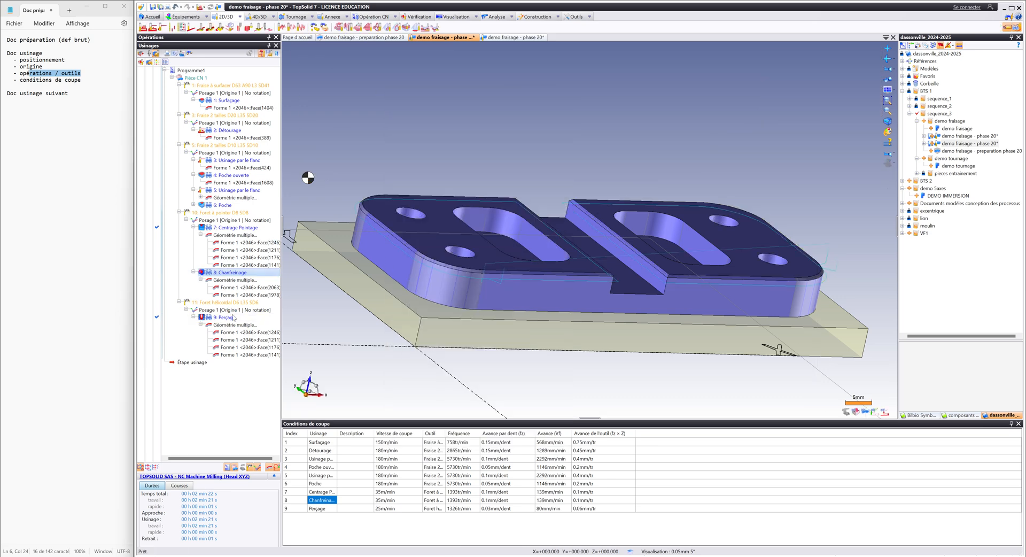
Step: Set the drilling operation's coolant to Jet, validate it and save the phase 20 document
double_click(233, 317)
click(291, 92)
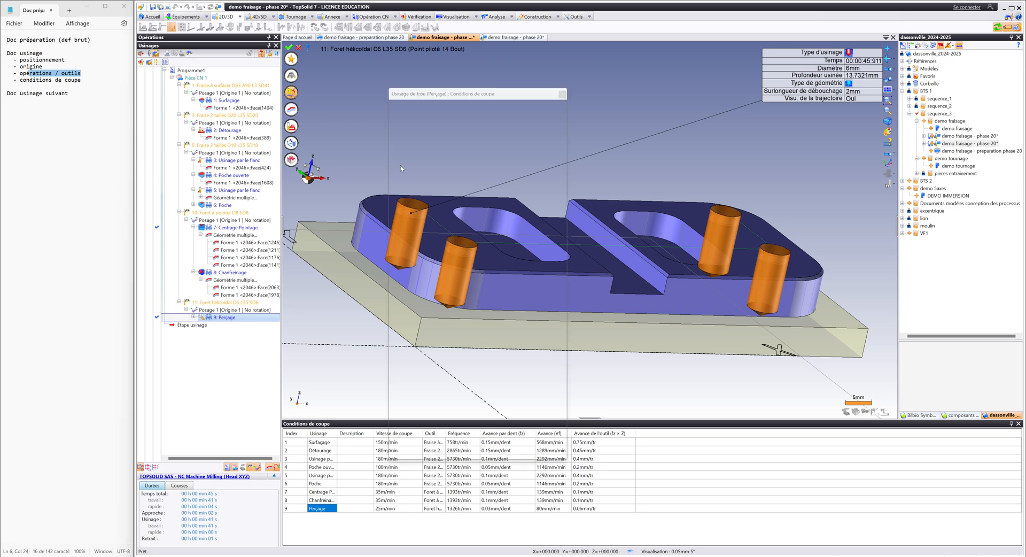
click(427, 209)
click(426, 230)
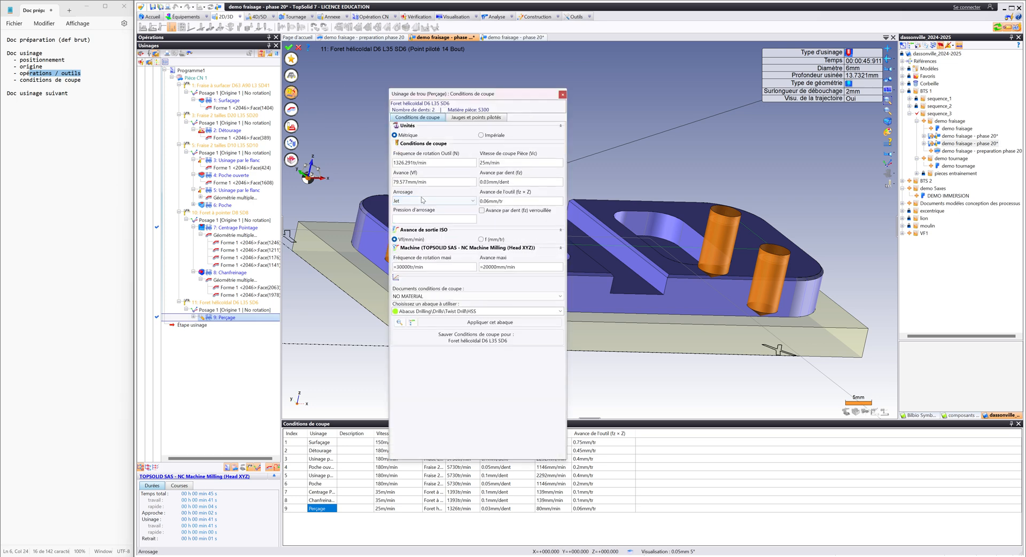
click(291, 50)
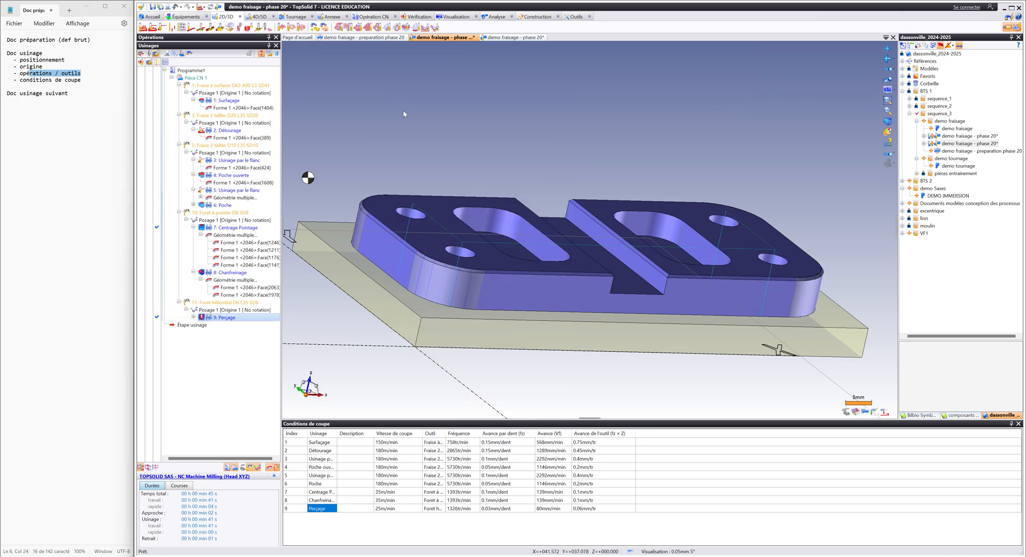
click(154, 7)
Step: Rename the flipped part's machining document as "demo fraisage - phase 30" and save it
click(500, 38)
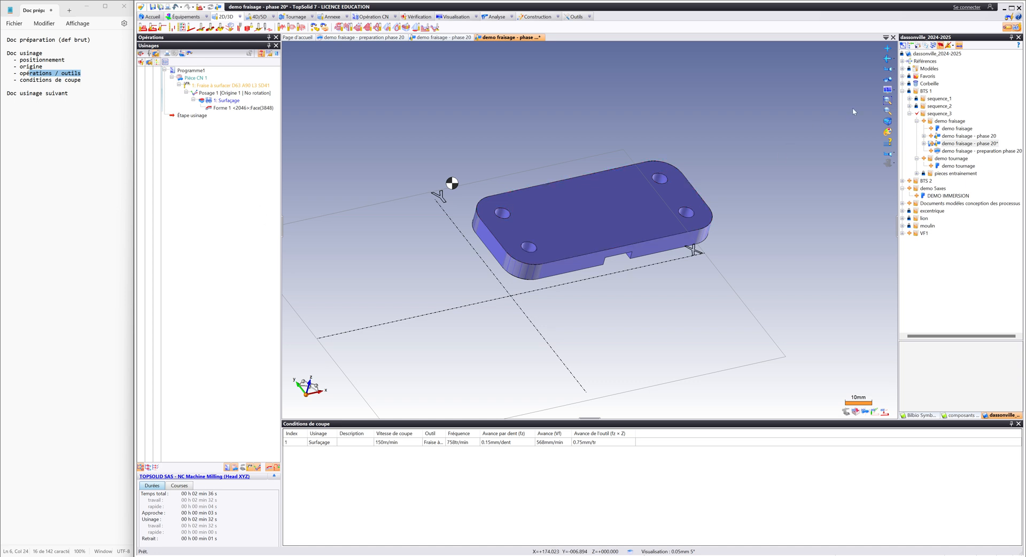
click(974, 144)
click(983, 143)
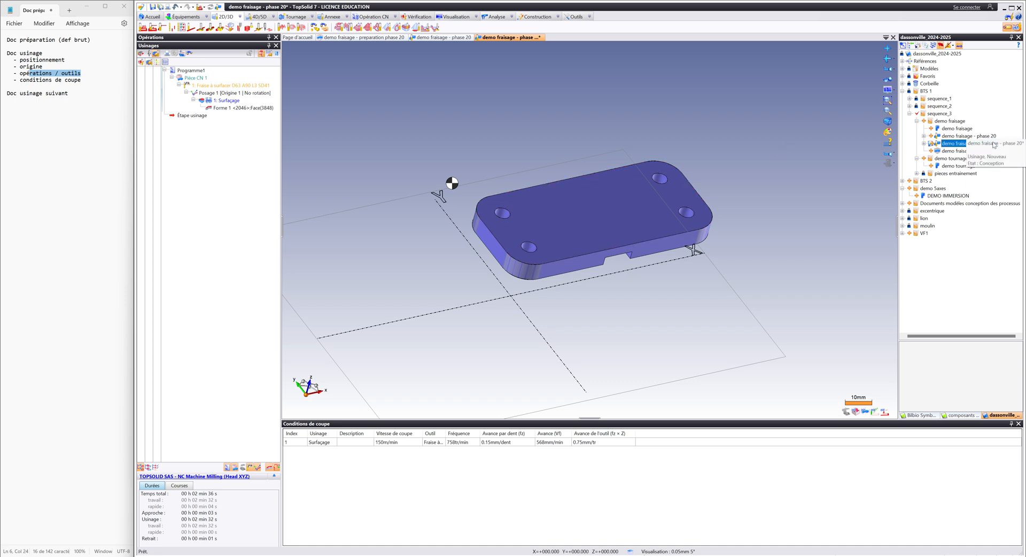
click(993, 142)
key(BackSpace)
key(BackSpace)
text(30)
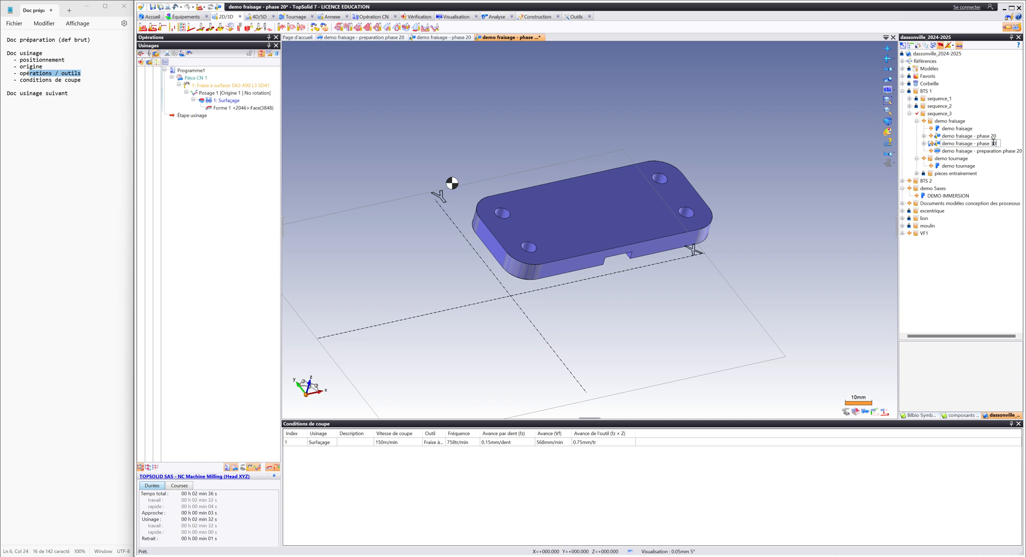
key(Return)
click(152, 6)
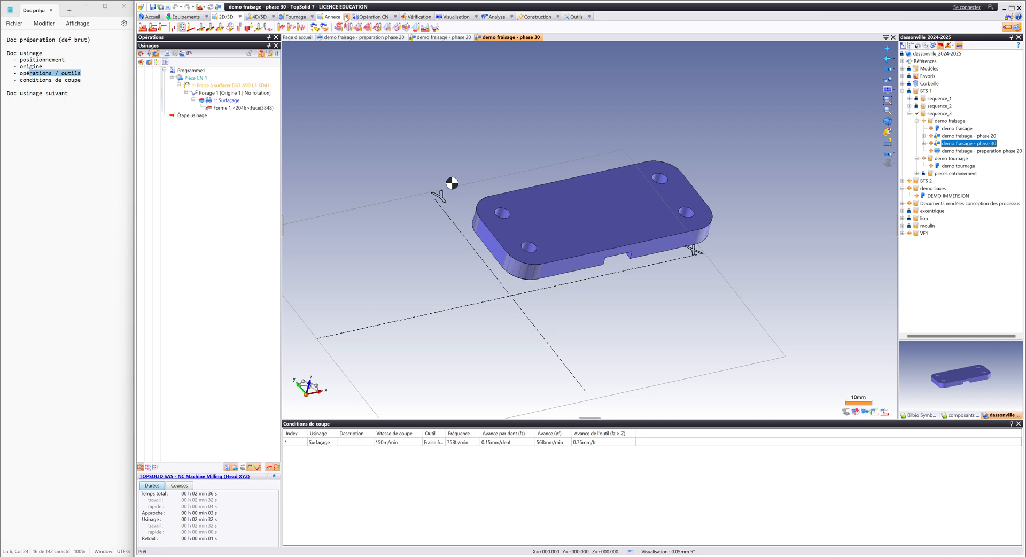
Step: Generate the phase 30 NC code with the HAAS VF1 post-processor and save it as demo fraisage - phase 30.nc
click(395, 16)
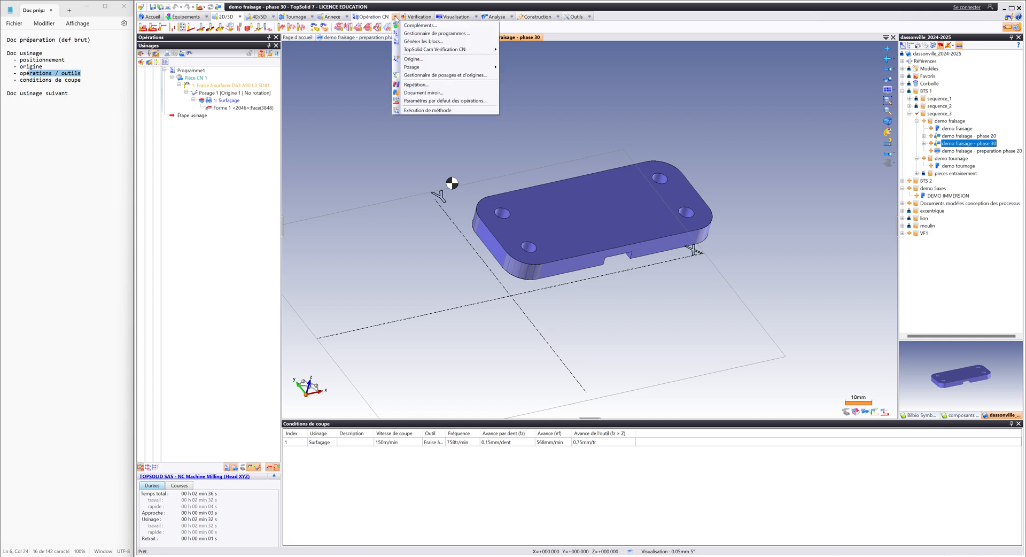
click(423, 41)
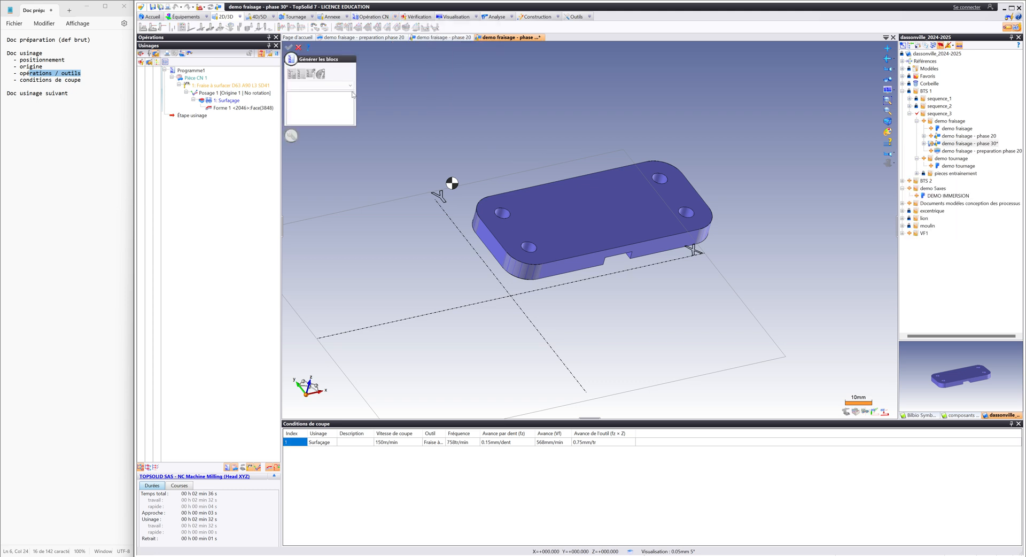
click(351, 87)
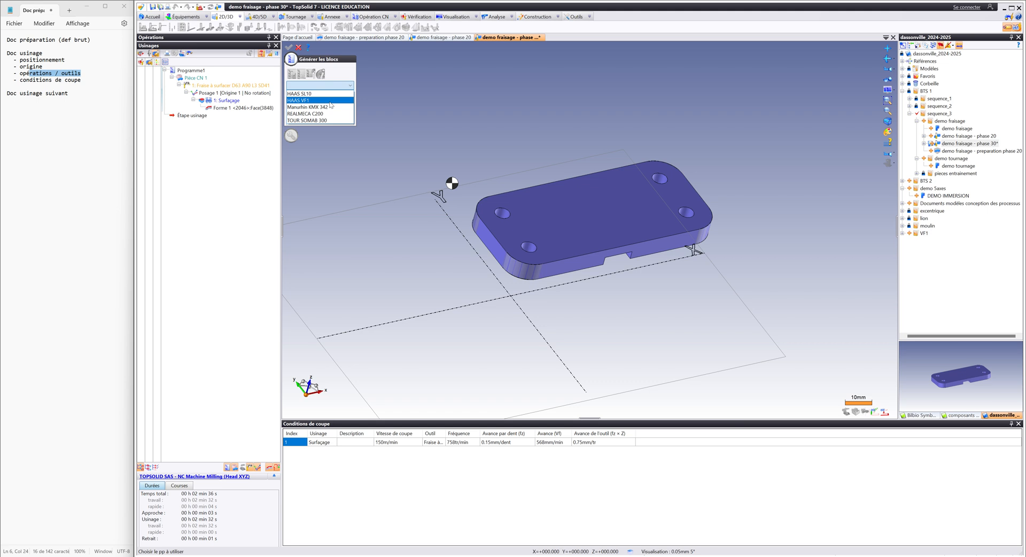
click(330, 102)
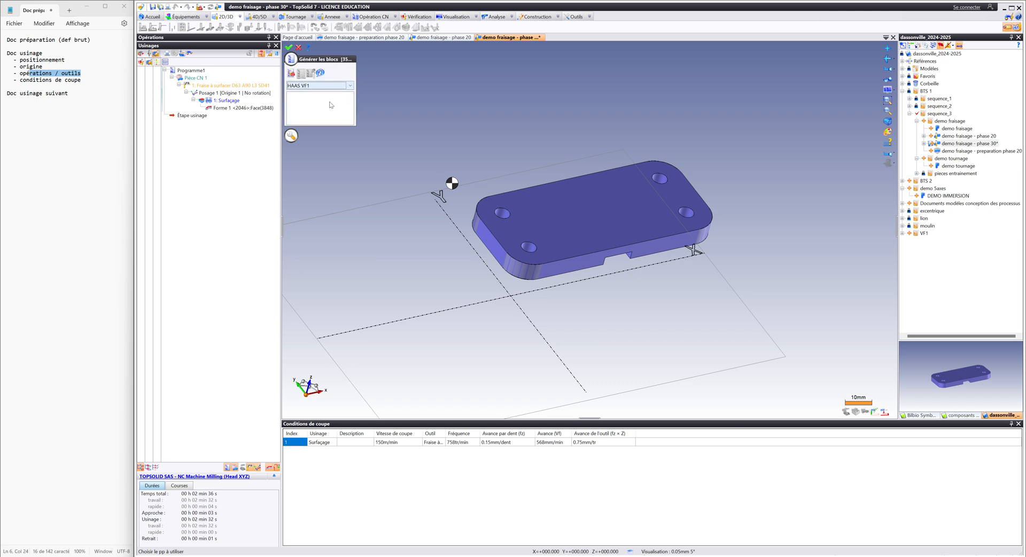
click(292, 73)
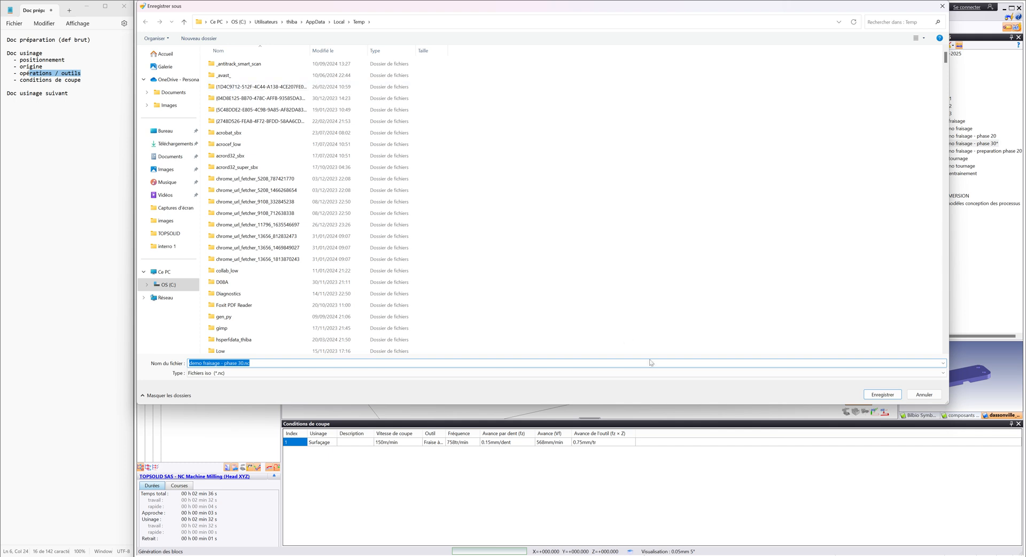
click(882, 394)
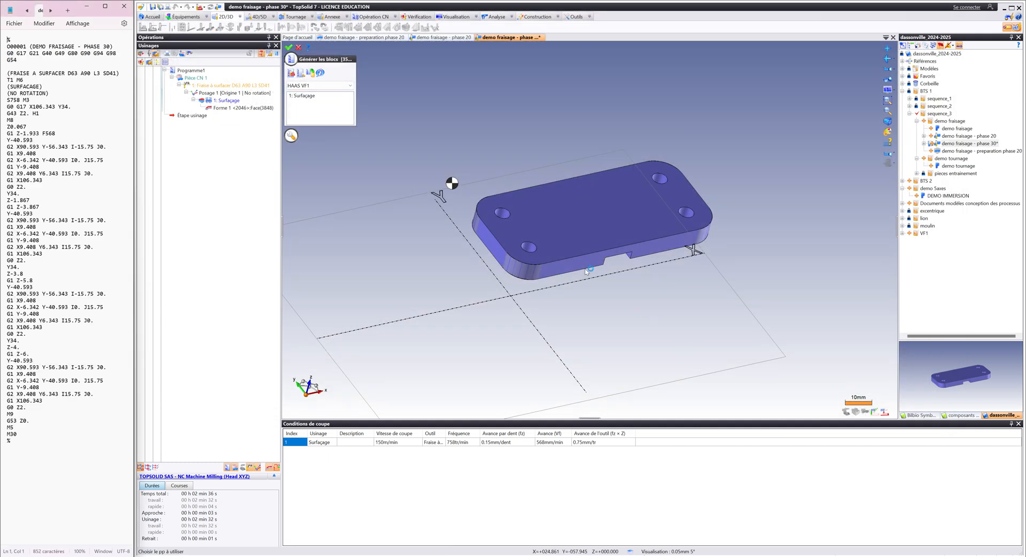